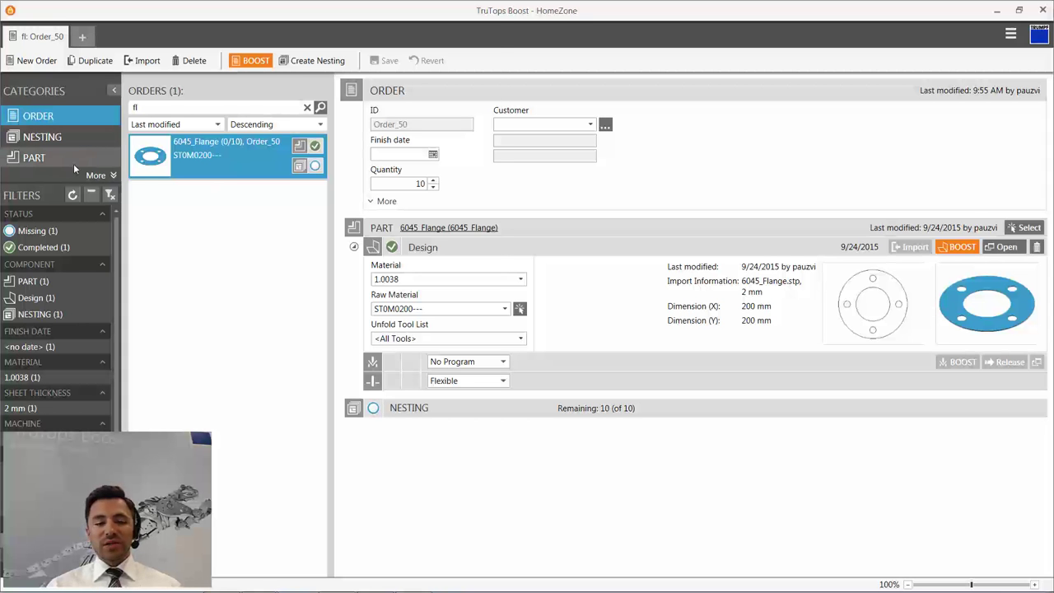
# Import all drawing files from 270315-11-o.dxf through pos25.dxf in the Demoteile folder as orders.
pyautogui.click(140, 61)
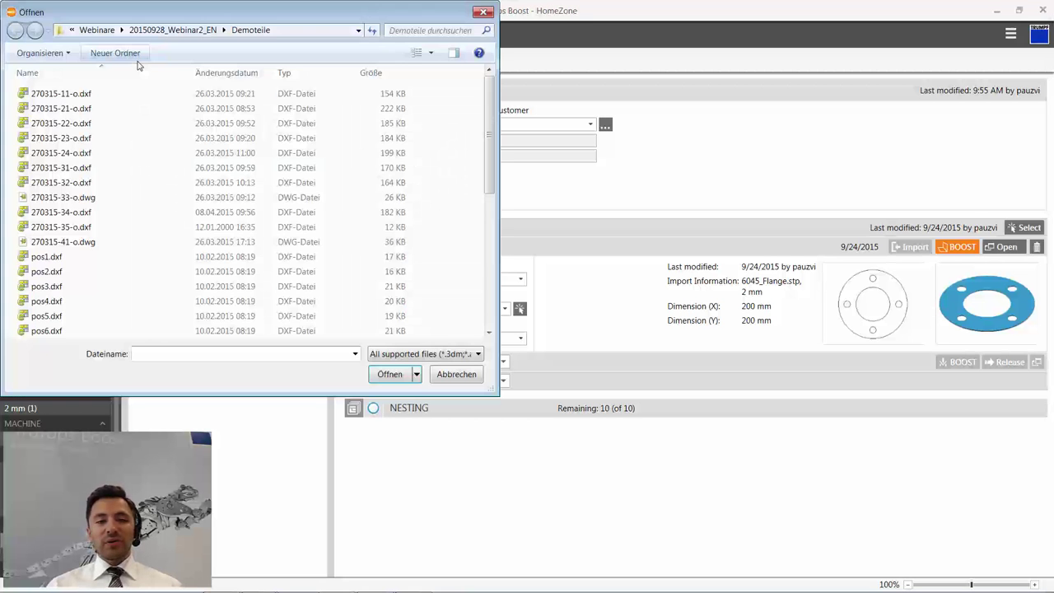
pyautogui.click(111, 97)
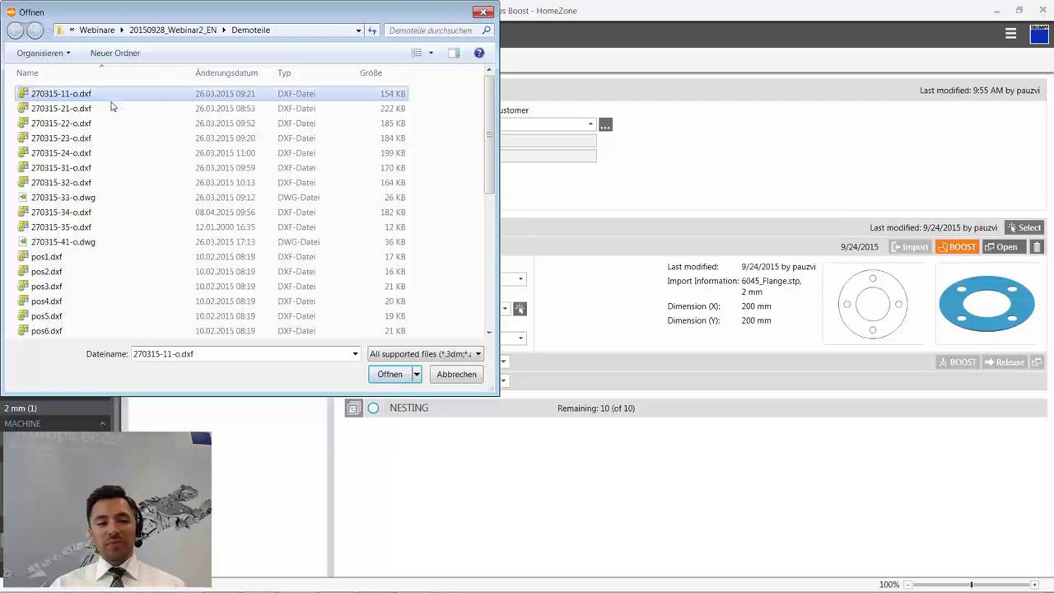
pyautogui.click(116, 198)
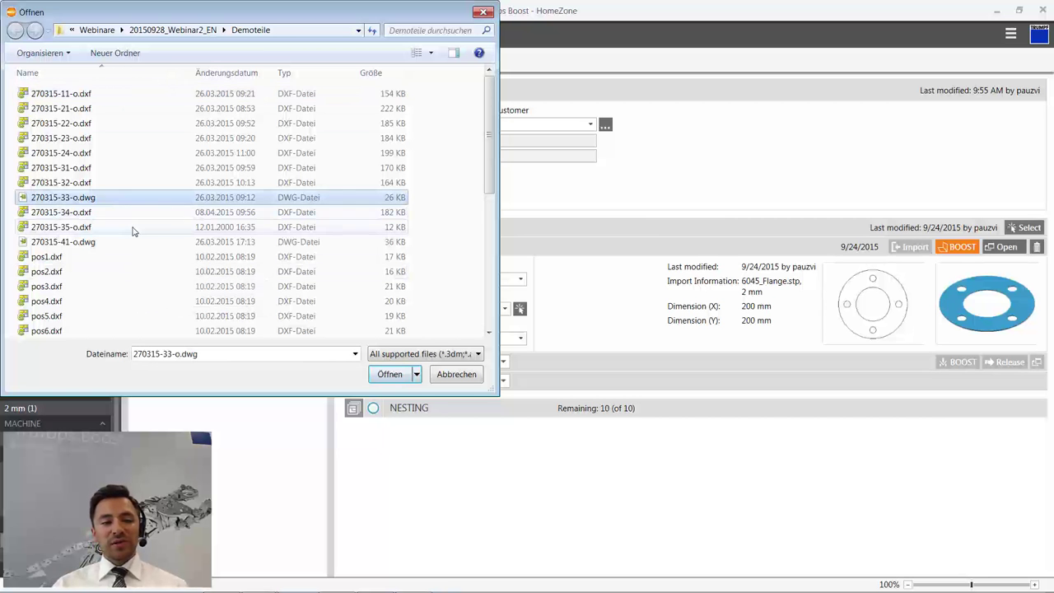
pyautogui.click(107, 94)
pyautogui.scroll(-6, 125, 272)
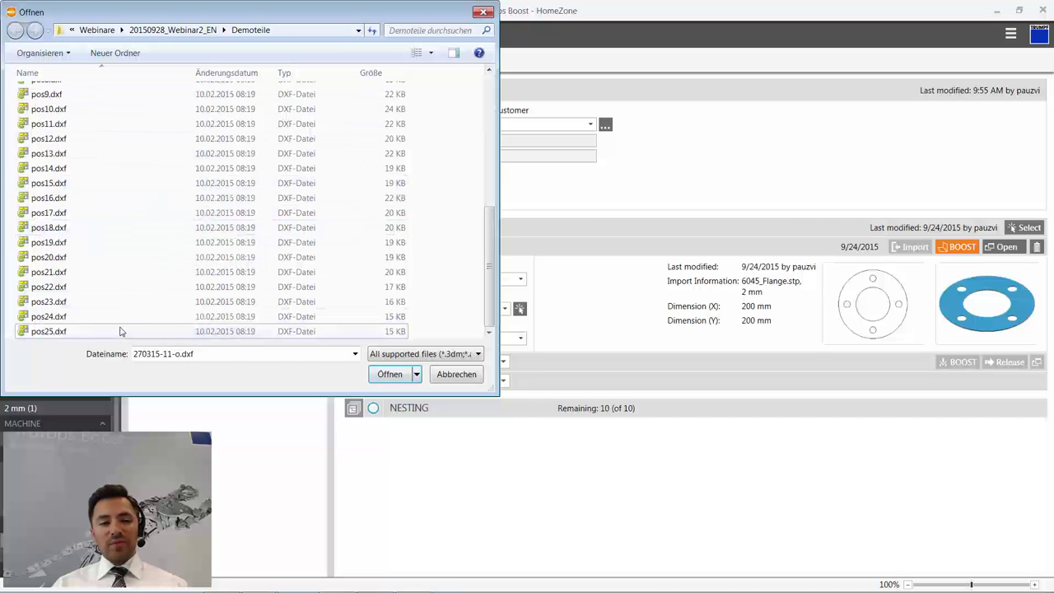
pyautogui.keyDown('shift'); pyautogui.click(122, 330); pyautogui.keyUp('shift')
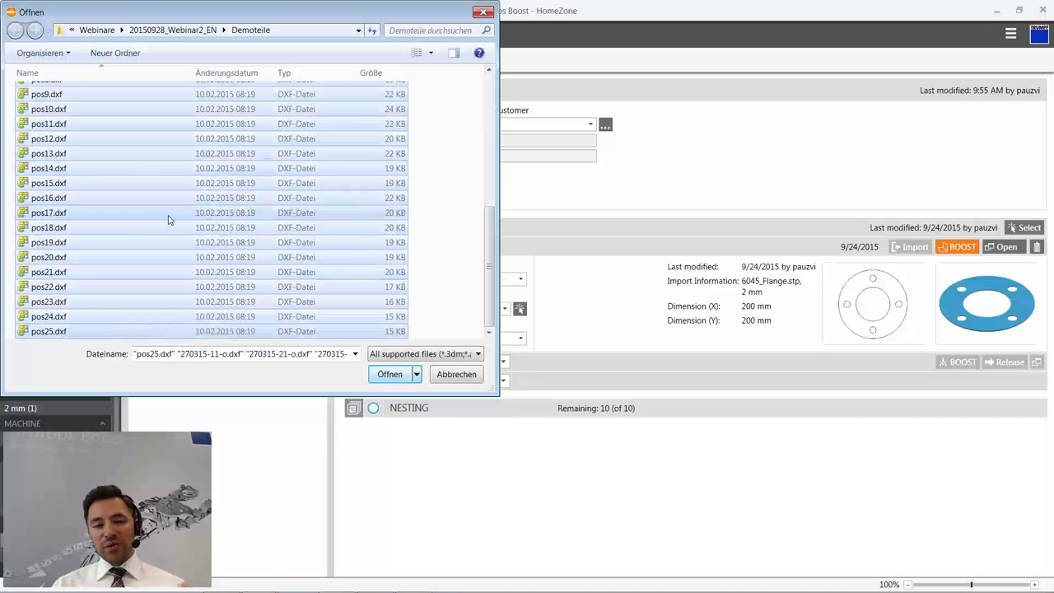
pyautogui.click(410, 354)
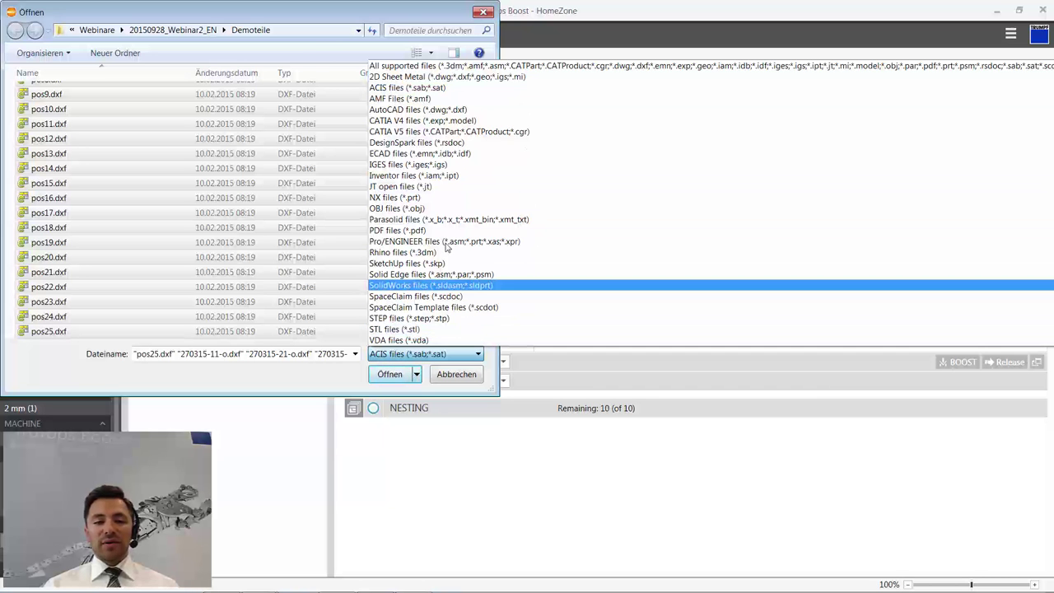
pyautogui.click(392, 377)
pyautogui.click(392, 377)
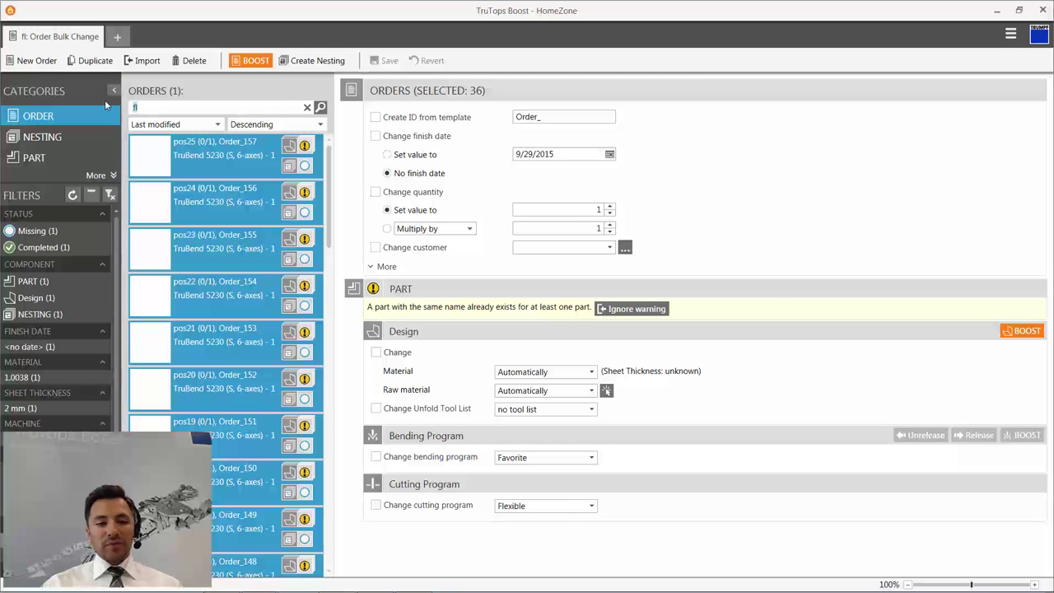
# Filter the orders by "pos" and set their finish date to 9/29/2015, quantity to 20 and customer to Metalware.
pyautogui.write('os')
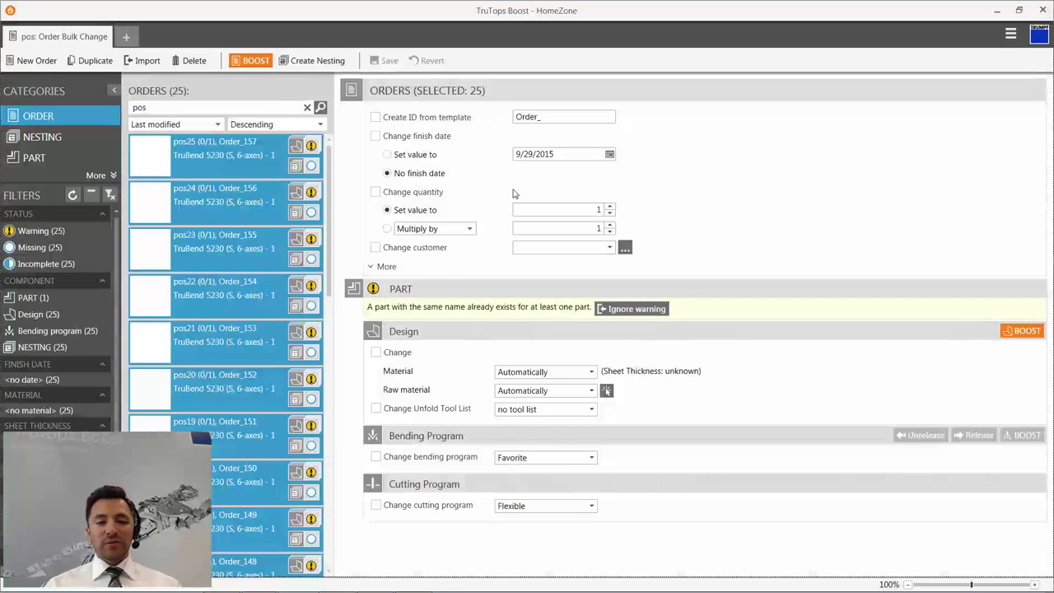
pyautogui.click(408, 156)
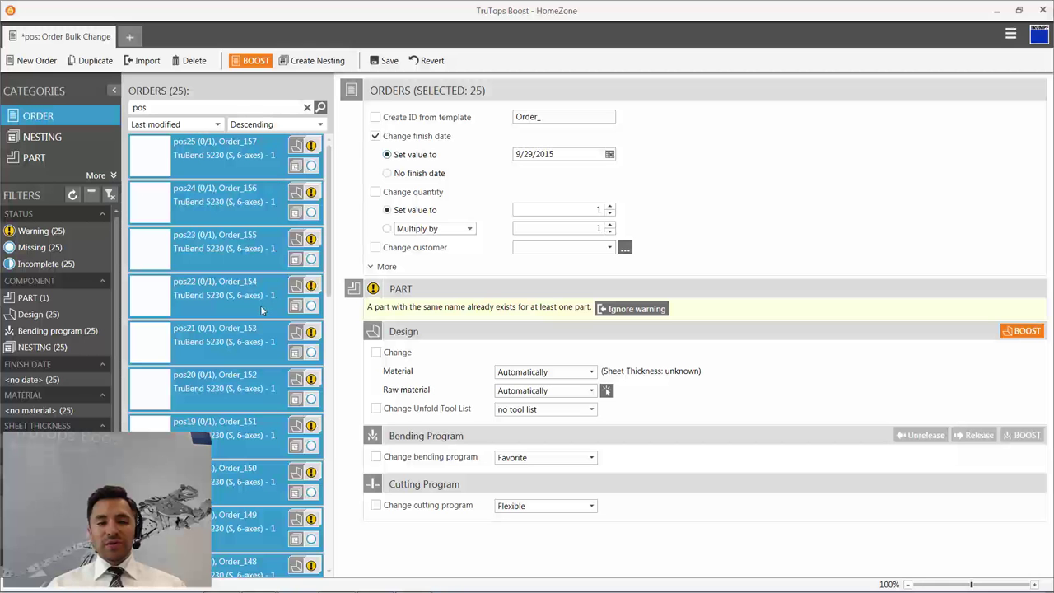
pyautogui.doubleClick(603, 210)
pyautogui.write('20')
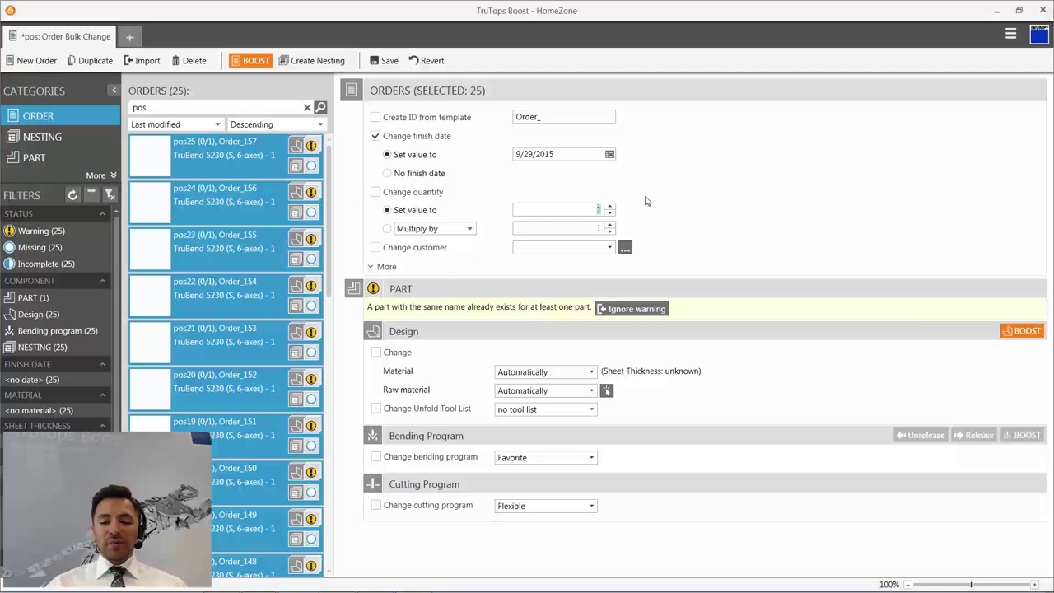
pyautogui.click(610, 247)
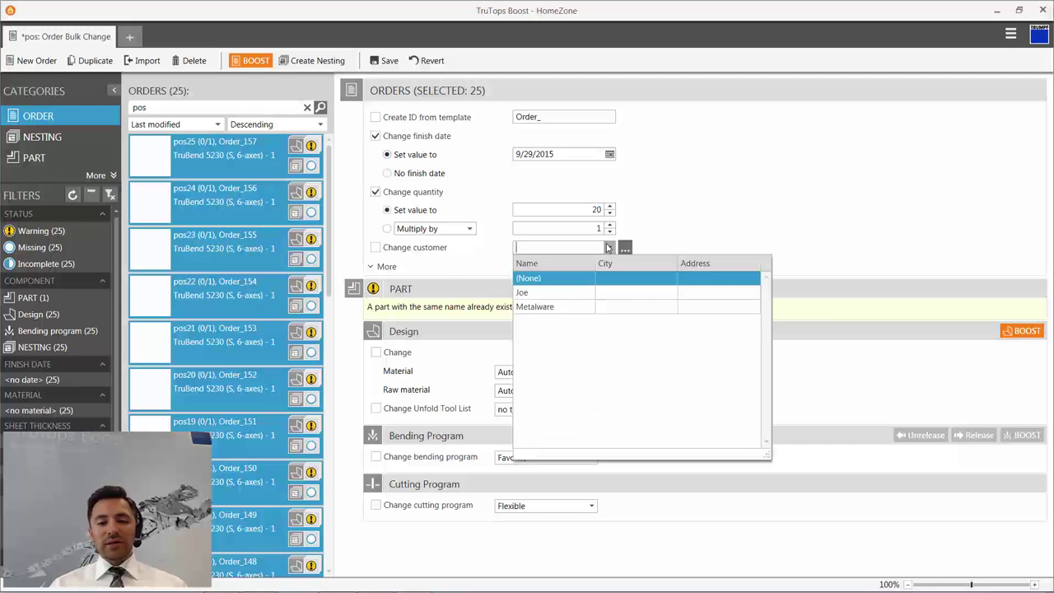
pyautogui.click(560, 306)
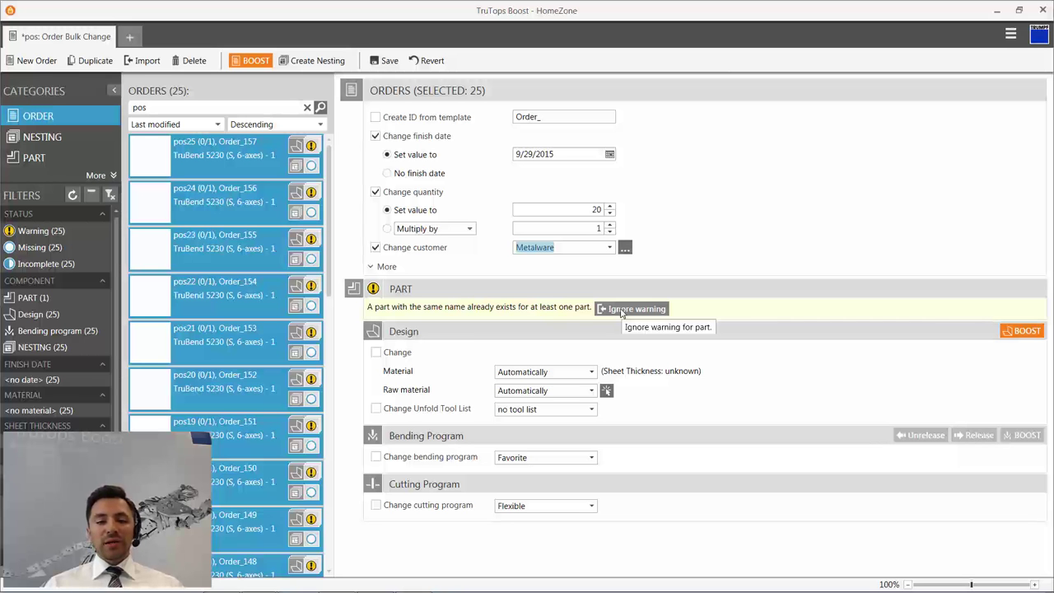
# Set the selected orders' design material to 1.4301 and raw material to SS0M0100---.
pyautogui.click(592, 375)
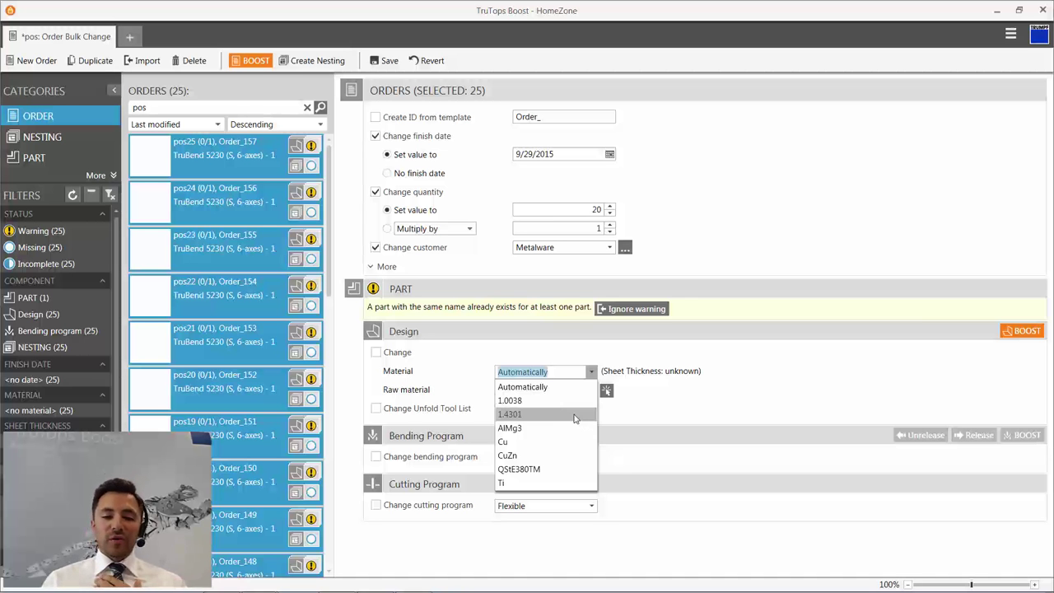
pyautogui.click(575, 415)
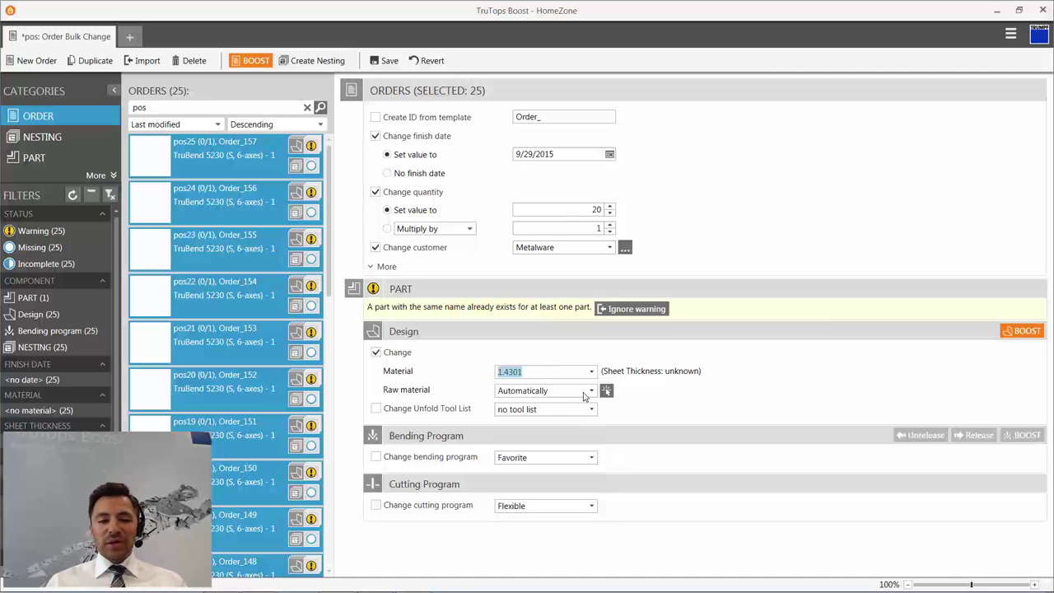
pyautogui.click(594, 392)
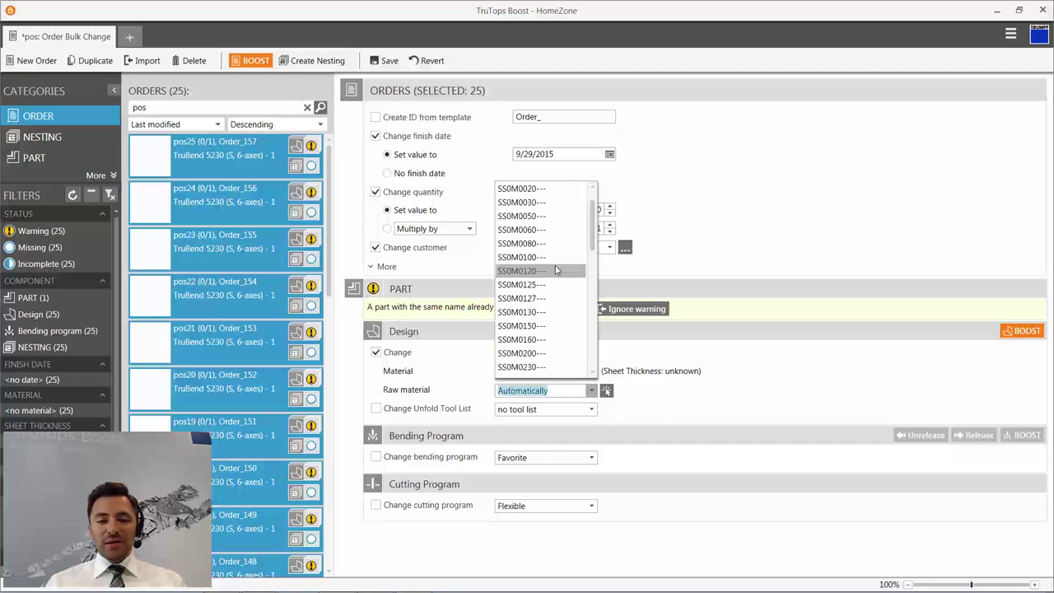
pyautogui.click(554, 267)
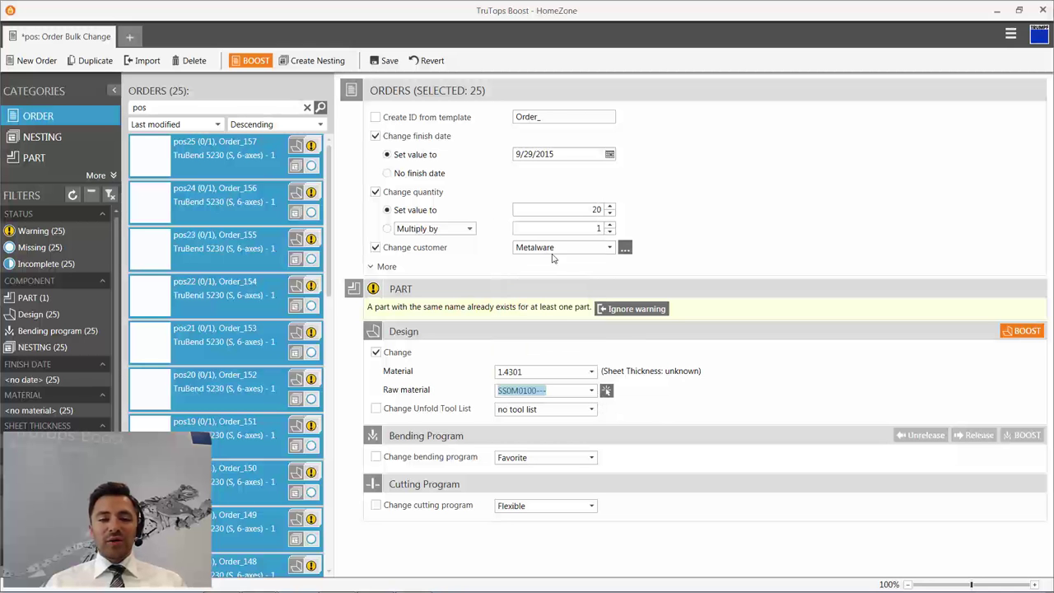
# Set the bending program to No Program and run BOOST on the selected pos orders.
pyautogui.click(590, 458)
pyautogui.click(588, 476)
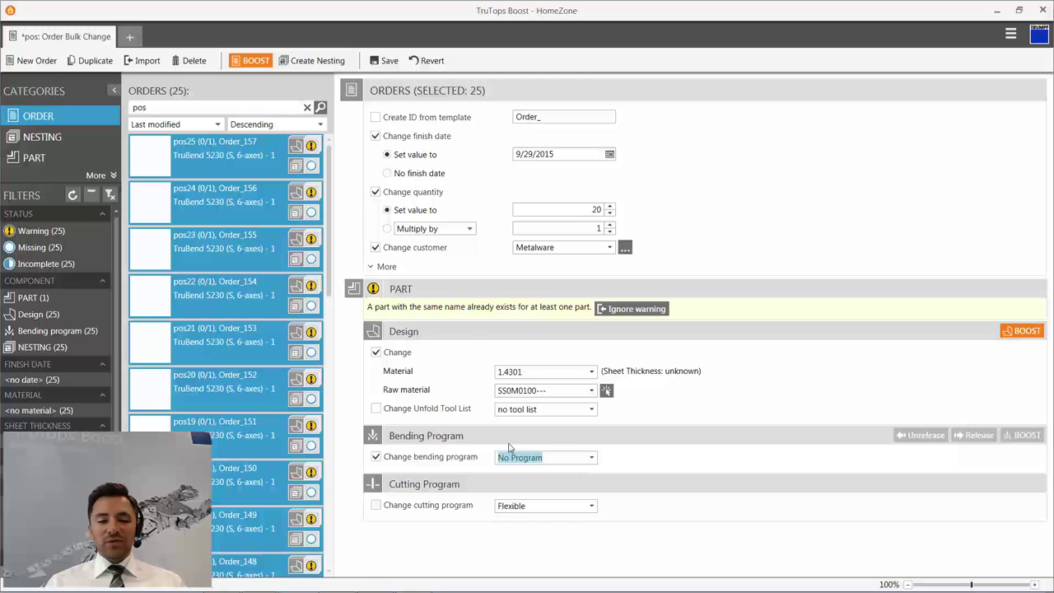
pyautogui.click(257, 59)
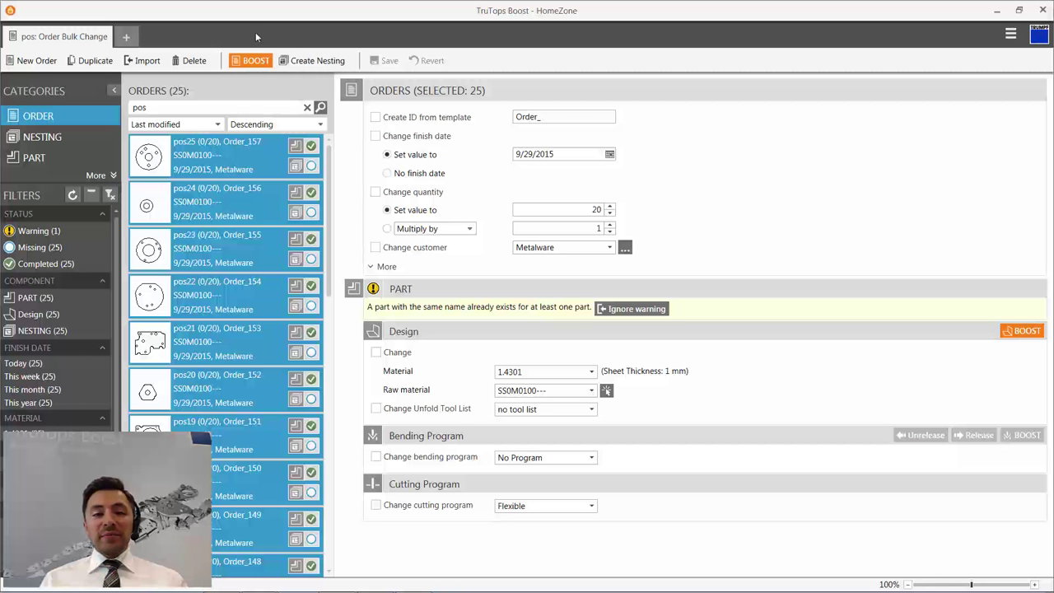
# Create a nesting from the selected pos orders and check its order list.
pyautogui.click(327, 61)
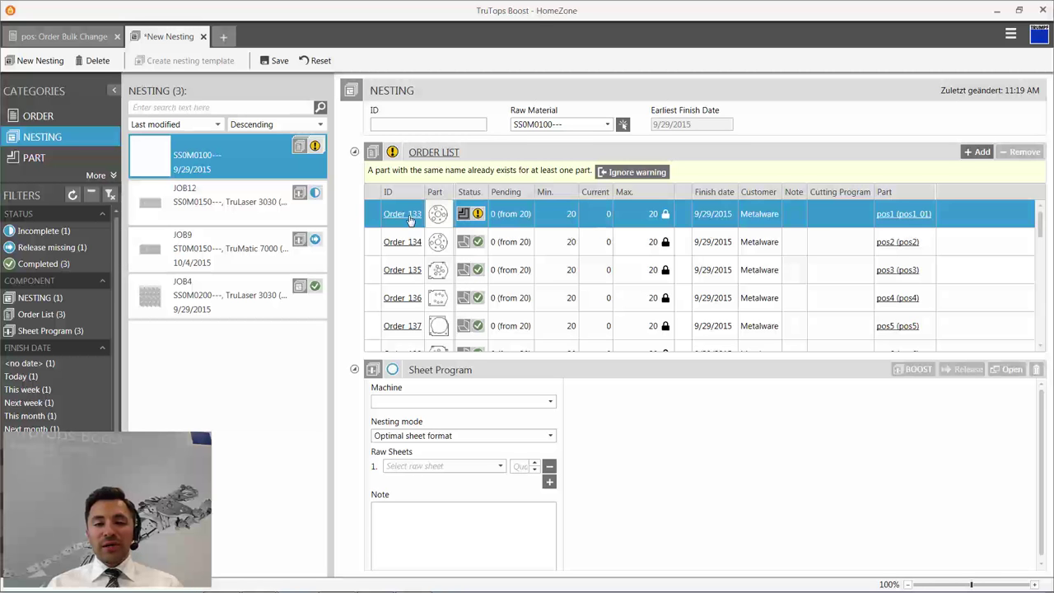
pyautogui.scroll(-1, 456, 257)
pyautogui.scroll(1, 449, 251)
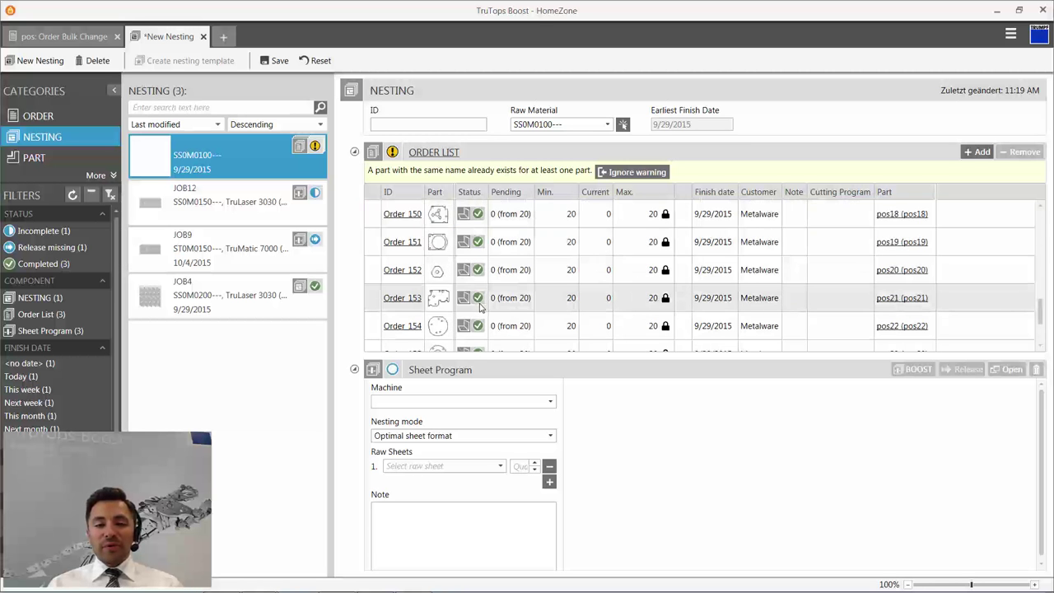
# Save the nesting, open Order_133 from its order list, ignore the duplicate part name warning, and return to the nesting.
pyautogui.click(400, 218)
pyautogui.hotkey('ctrl', 's')
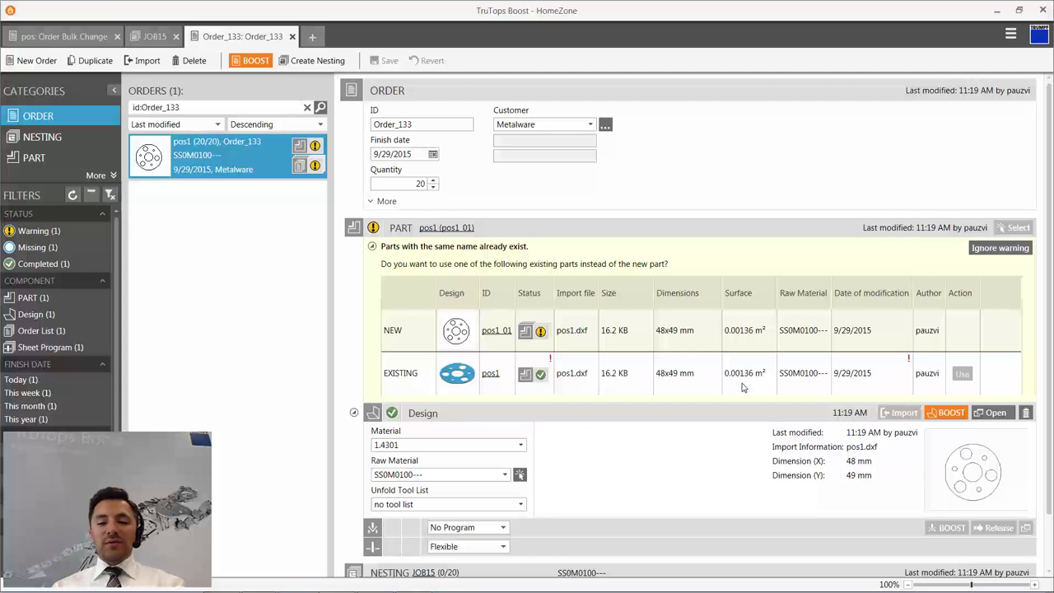
pyautogui.click(995, 249)
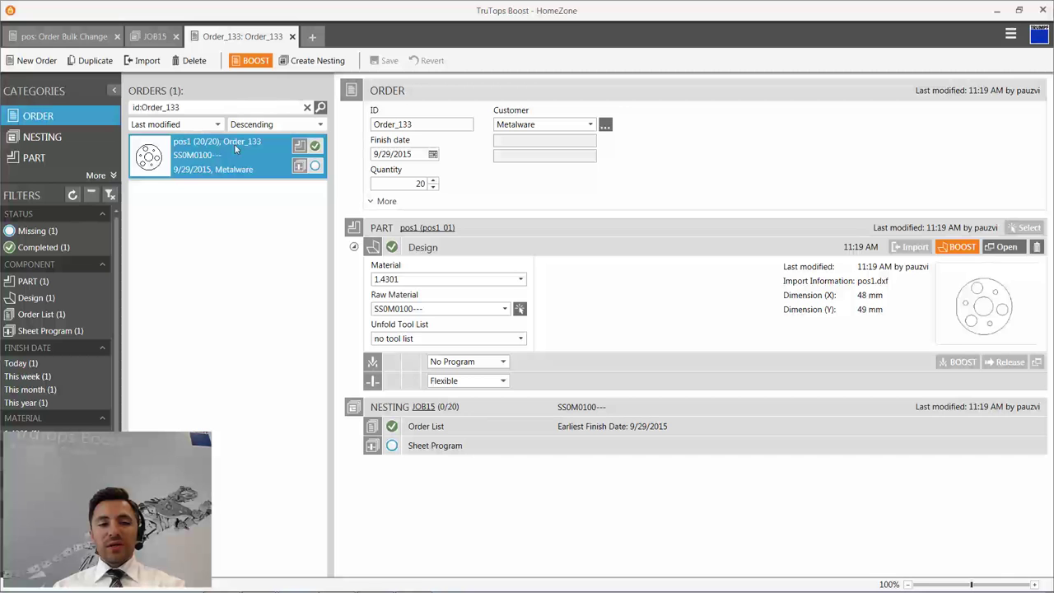
pyautogui.click(291, 36)
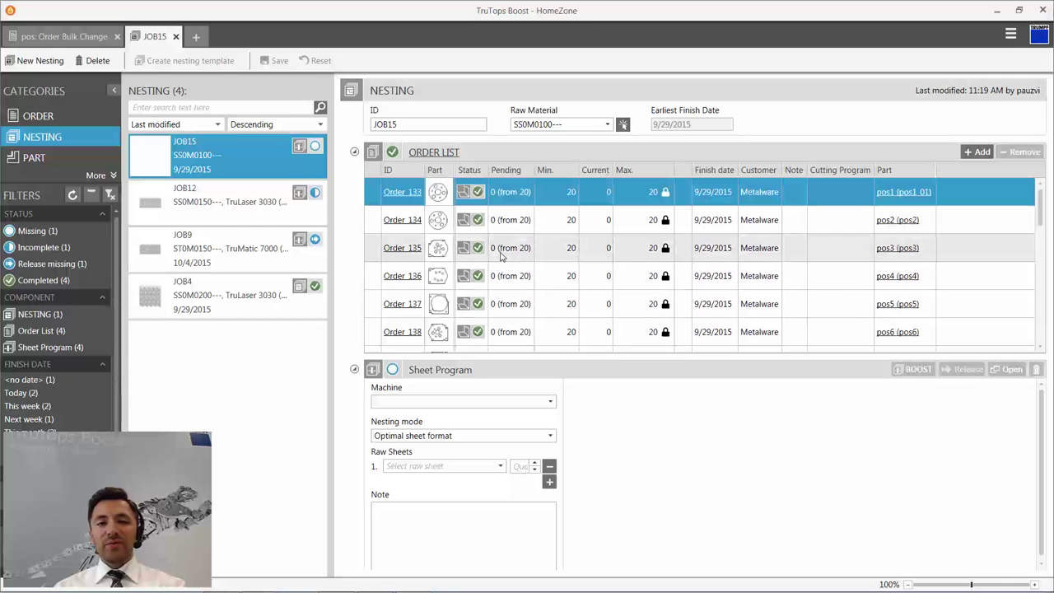
# Boost the JOB15 sheet program with machine TruLaser 3030 (L49) and raw sheet SS0M0100----2000x1000.
pyautogui.click(552, 402)
pyautogui.click(529, 430)
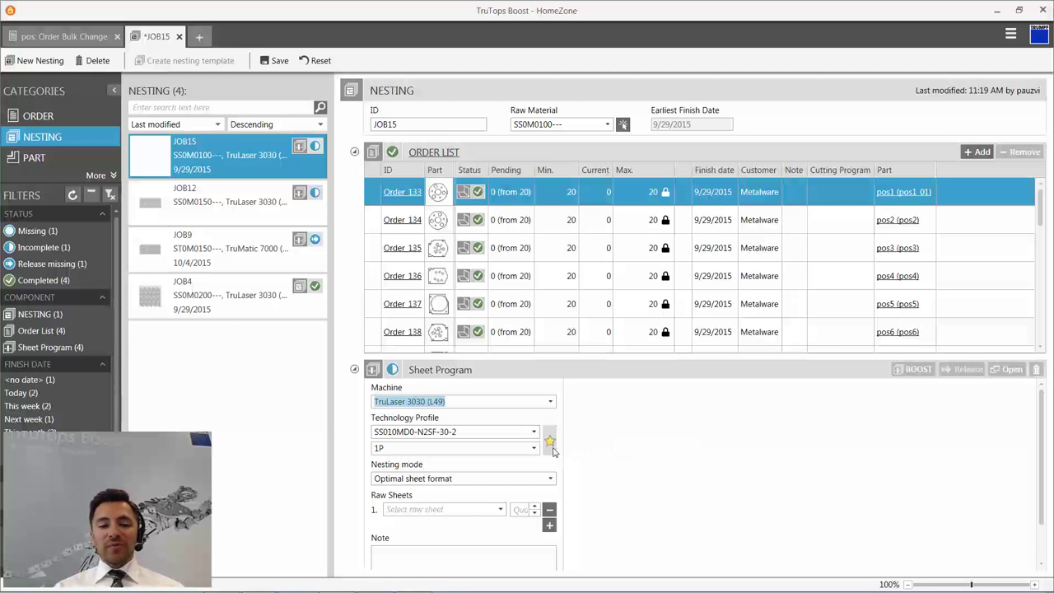
pyautogui.click(500, 510)
pyautogui.click(478, 429)
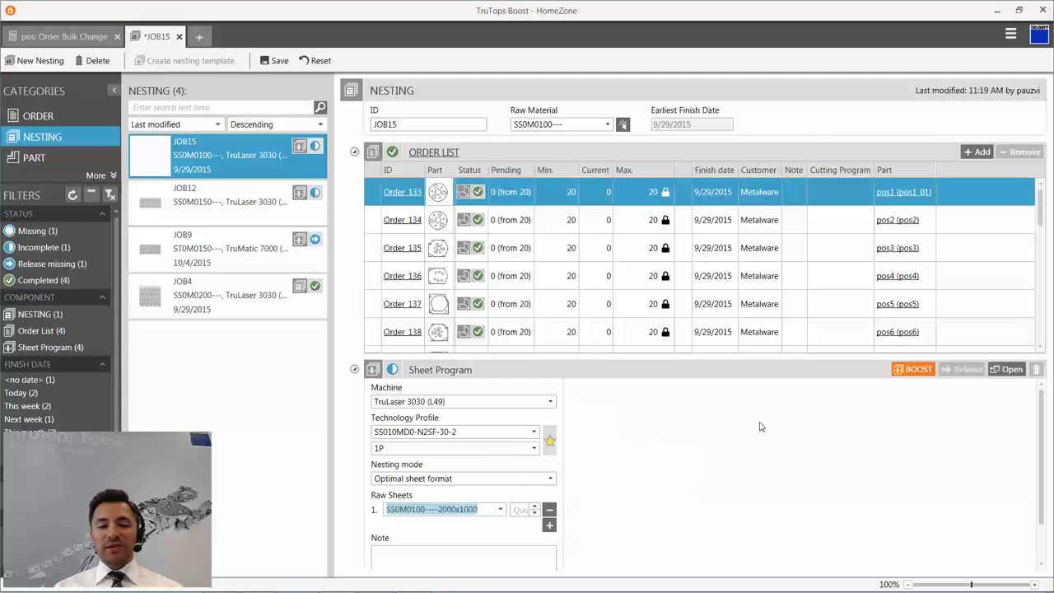
pyautogui.click(909, 370)
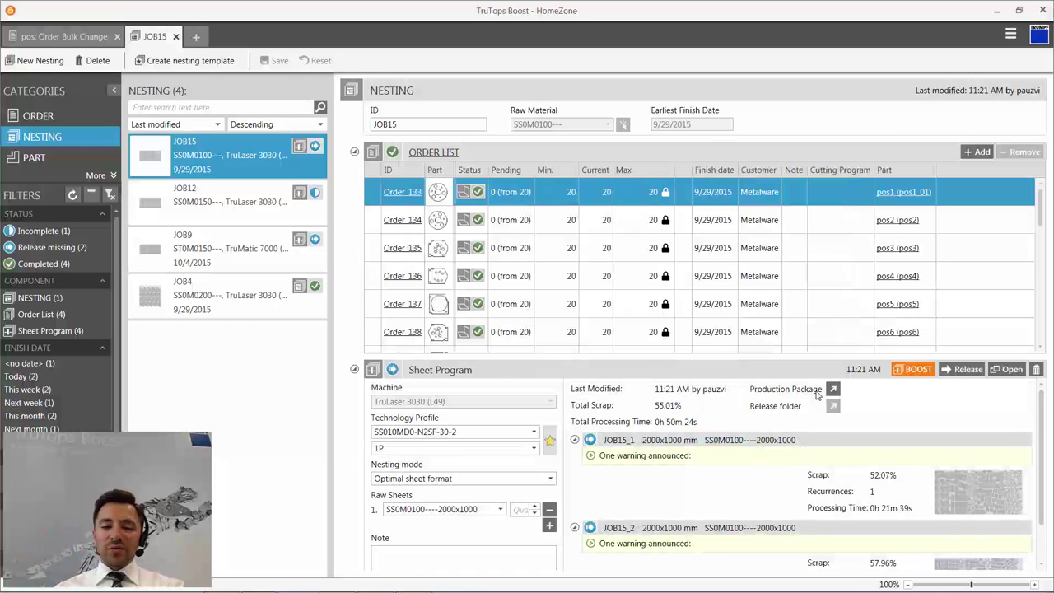
# Examine the JOB15 sheet program's results, including the warning details for JOB15_1 and the total scrap and processing time.
pyautogui.scroll(-1, 853, 518)
pyautogui.scroll(1, 653, 491)
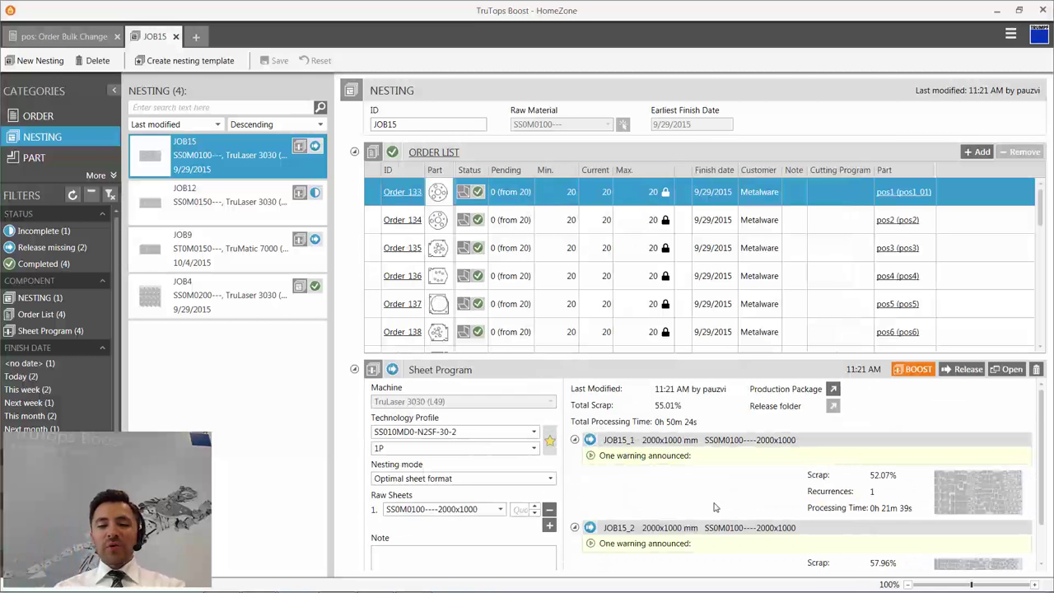
pyautogui.click(591, 456)
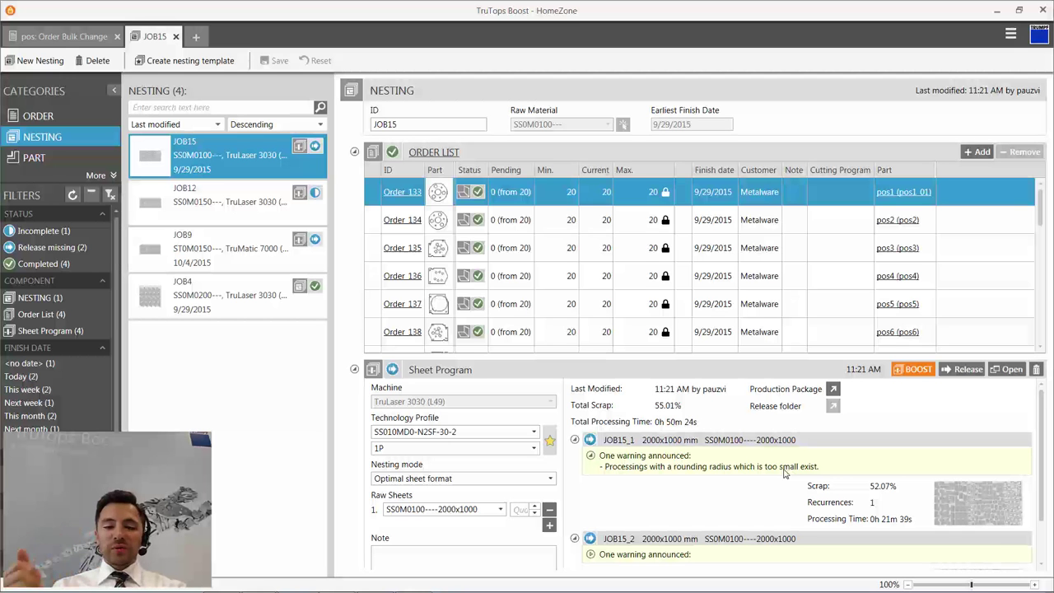
pyautogui.click(590, 458)
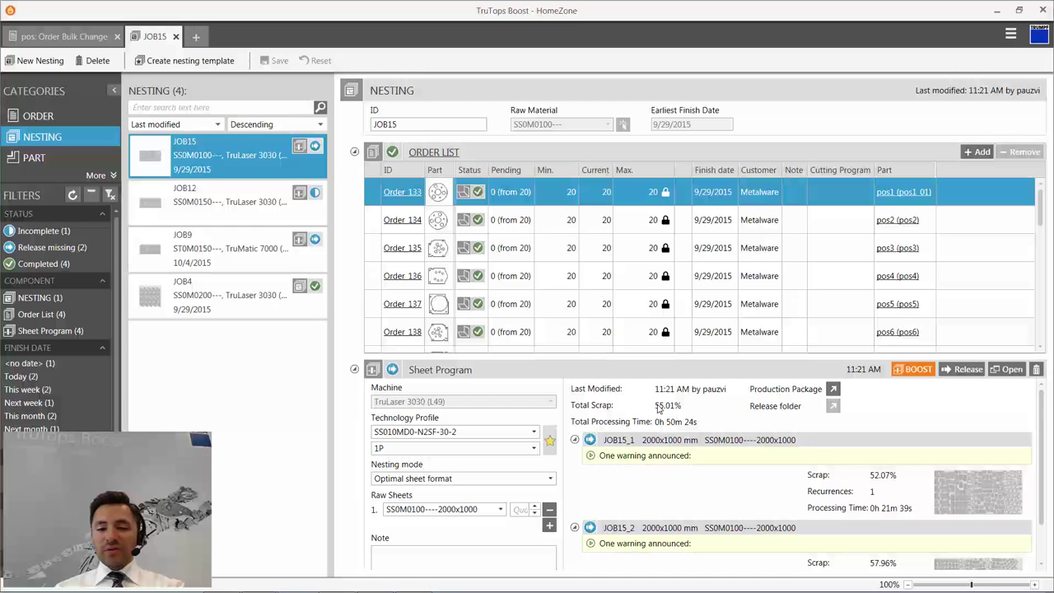
pyautogui.scroll(-2, 913, 496)
pyautogui.scroll(2, 986, 540)
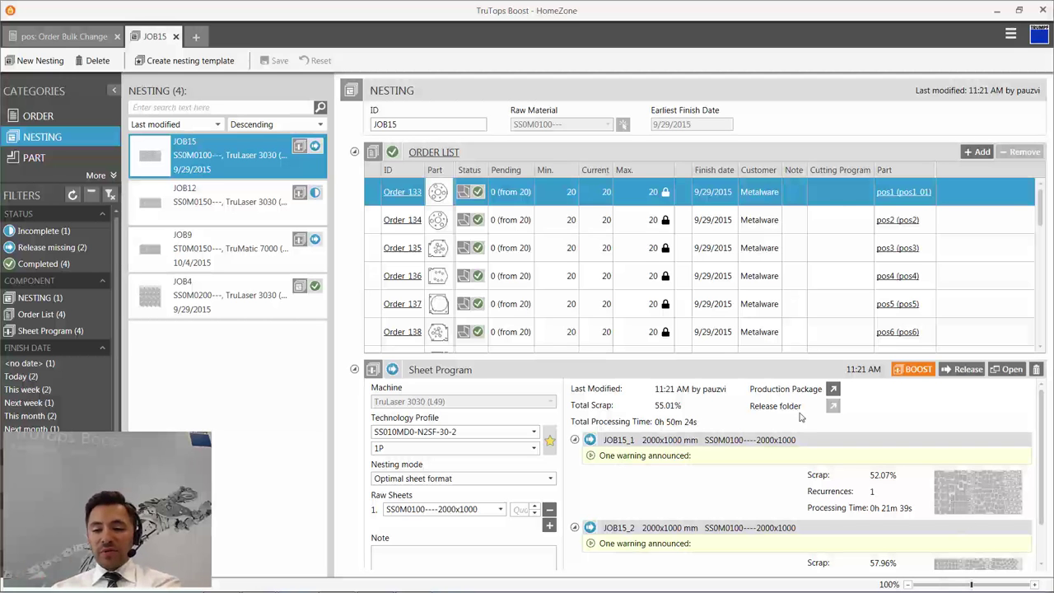
# Compare scrap and processing time of sheets JOB15_1 and JOB15_2, and release the sheet program.
pyautogui.scroll(-1, 889, 516)
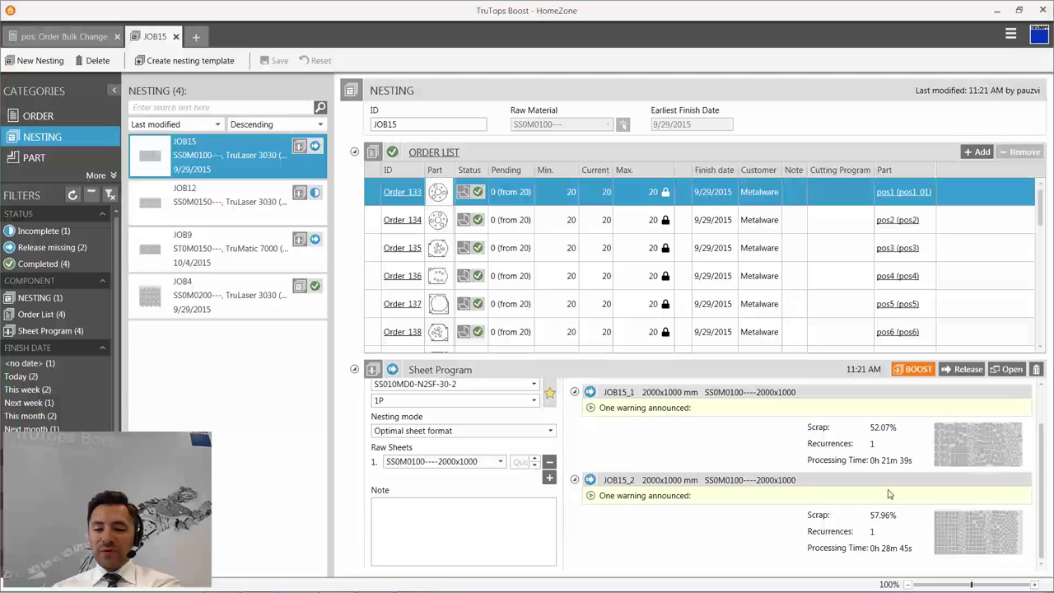
pyautogui.scroll(1, 889, 495)
pyautogui.scroll(-1, 890, 494)
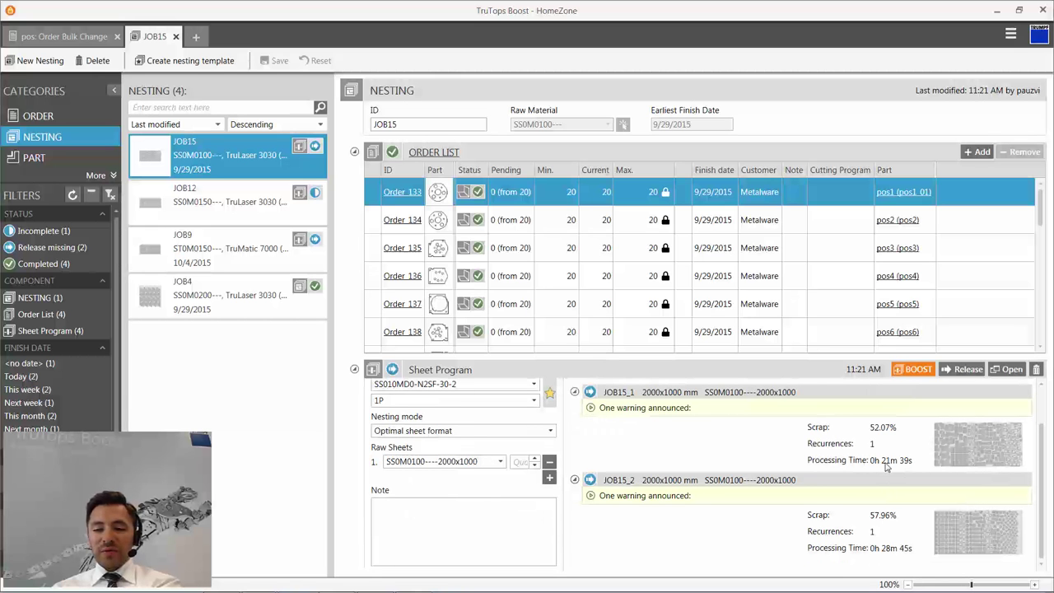
pyautogui.scroll(1, 801, 445)
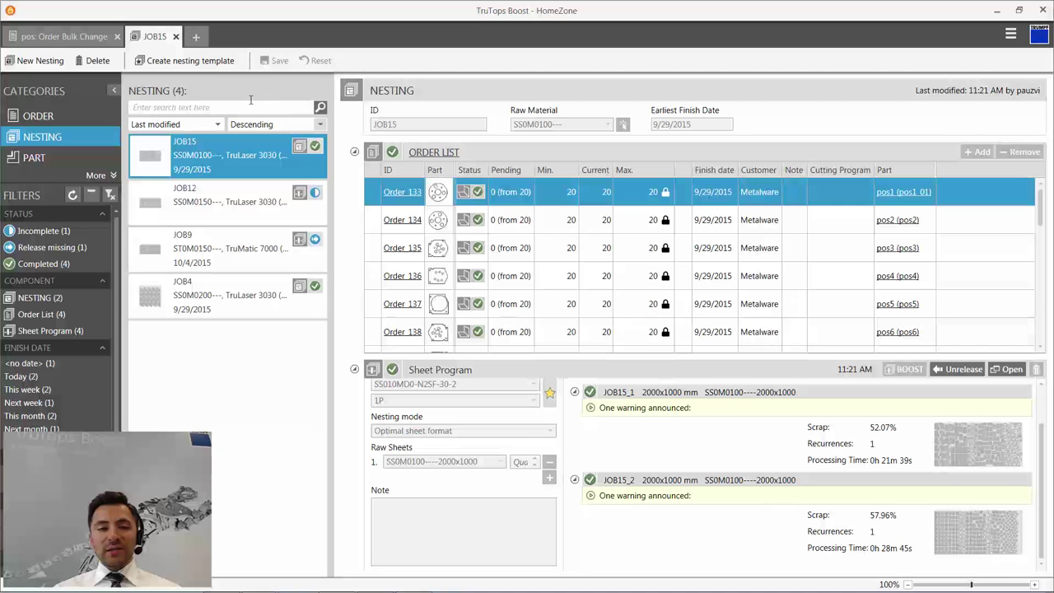
# Go to the orders and filter them to those with Warning status.
pyautogui.click(62, 115)
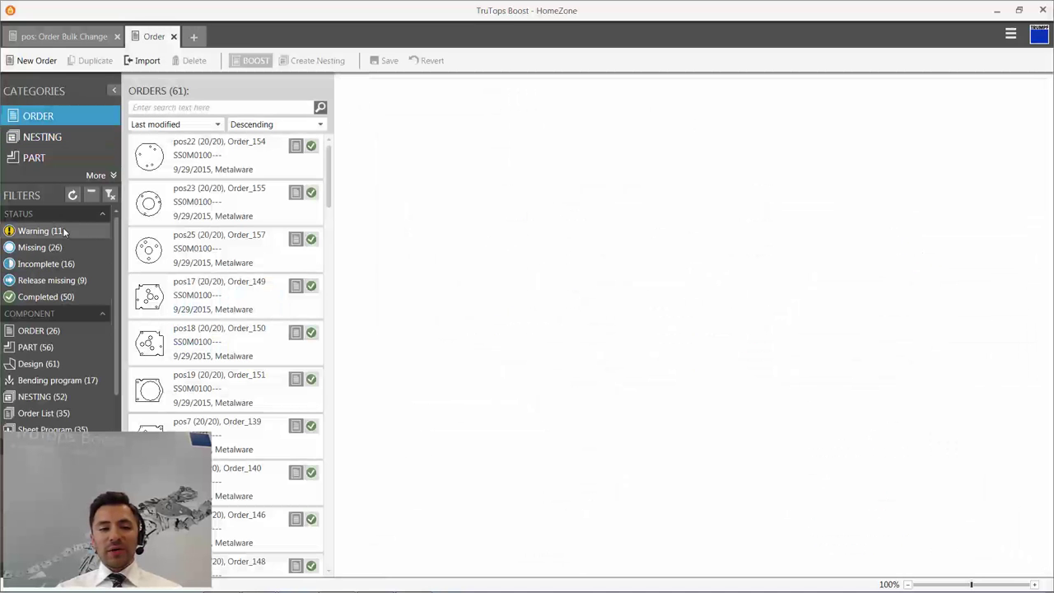
pyautogui.click(59, 232)
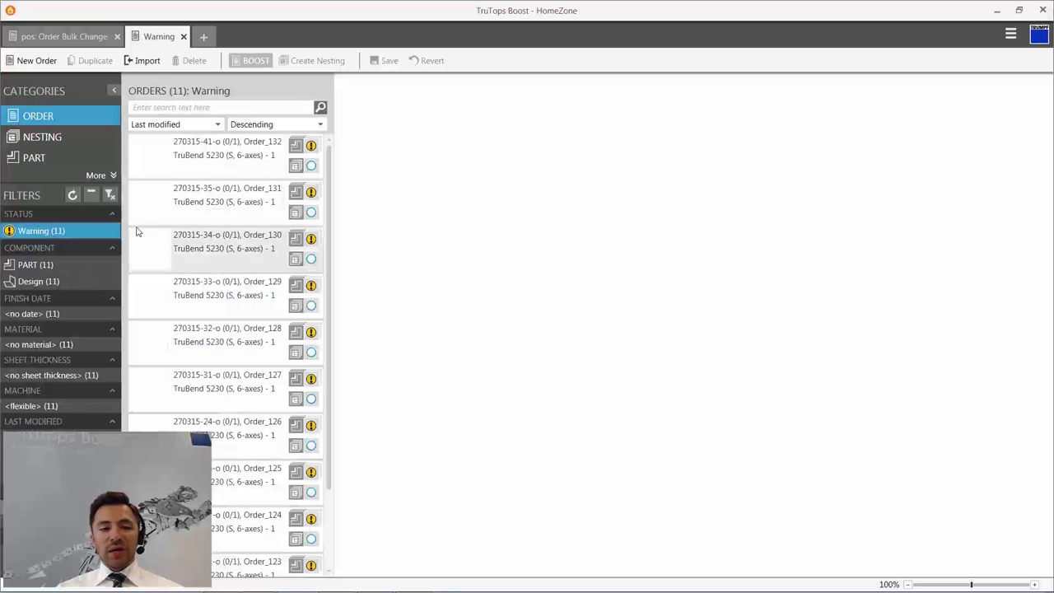
# Search the warning orders for 5-2, select all four matching orders, and ignore their duplicate part name warning.
pyautogui.click(183, 106)
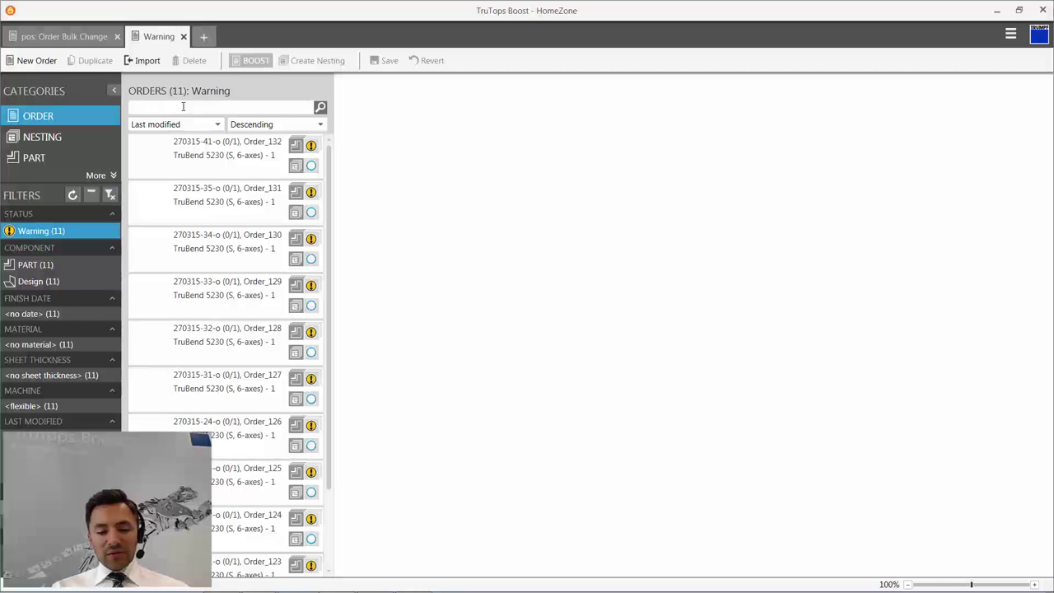
pyautogui.write('5-2')
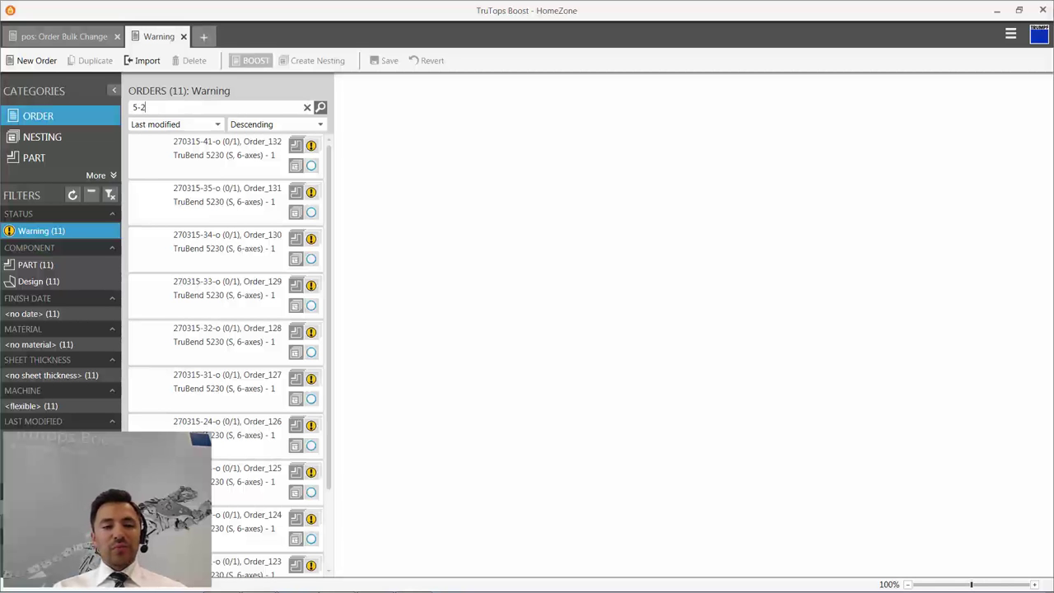
pyautogui.press('Return')
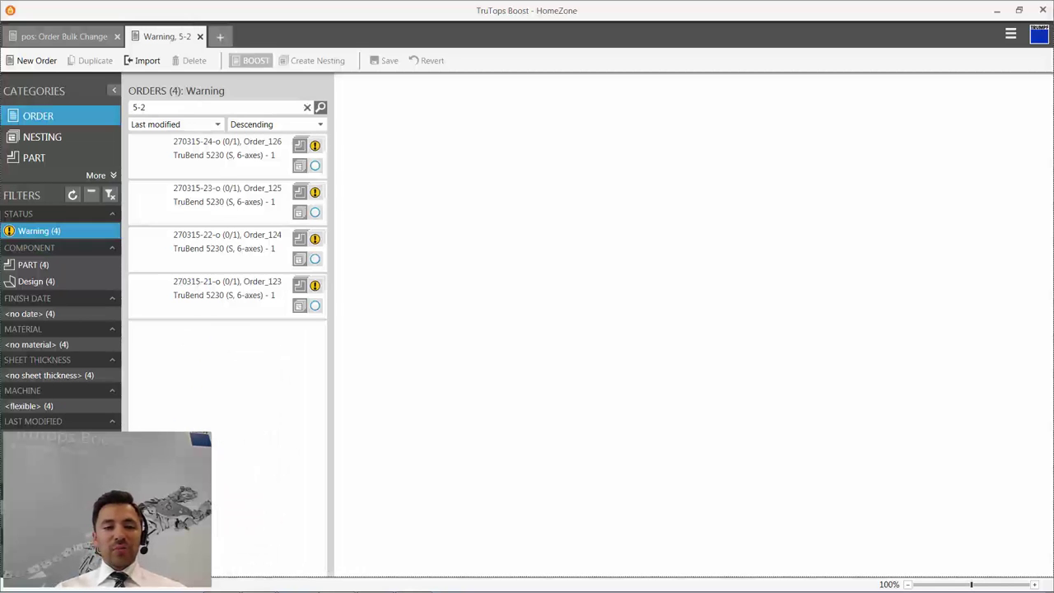
pyautogui.click(206, 155)
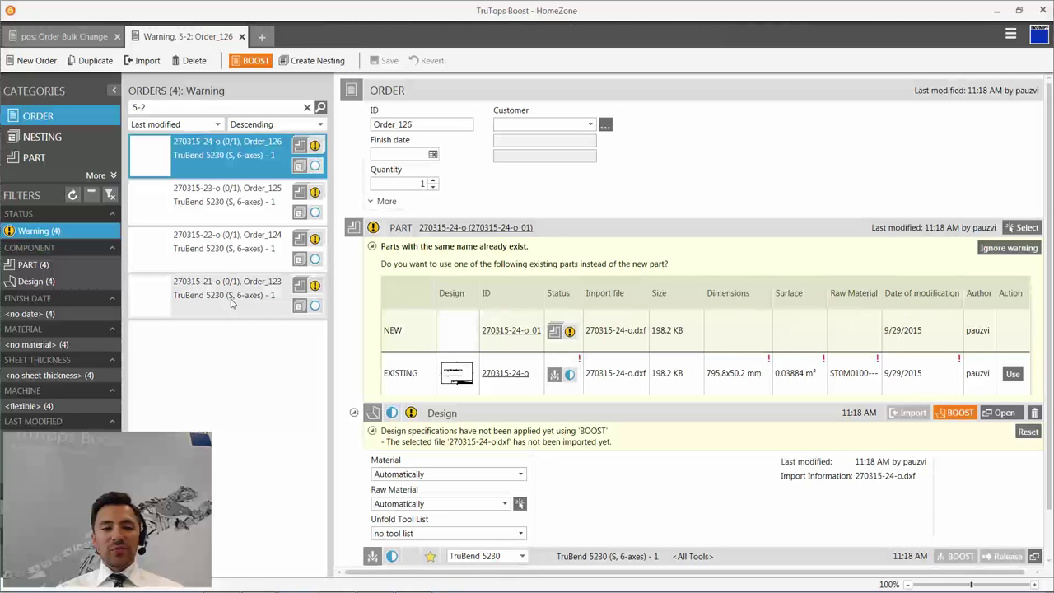
pyautogui.keyDown('shift'); pyautogui.click(231, 303); pyautogui.keyUp('shift')
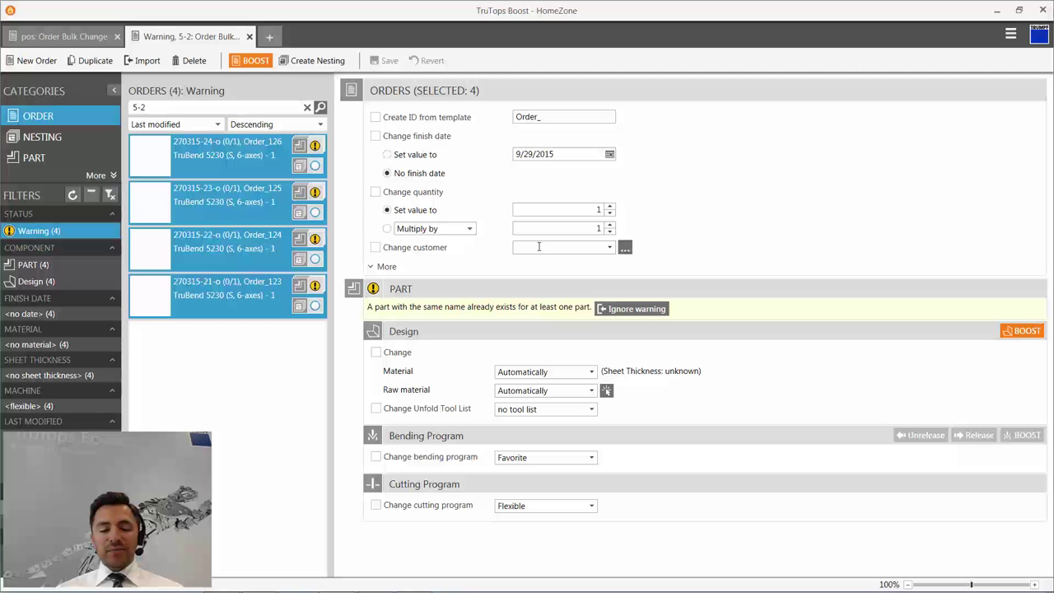
pyautogui.click(651, 310)
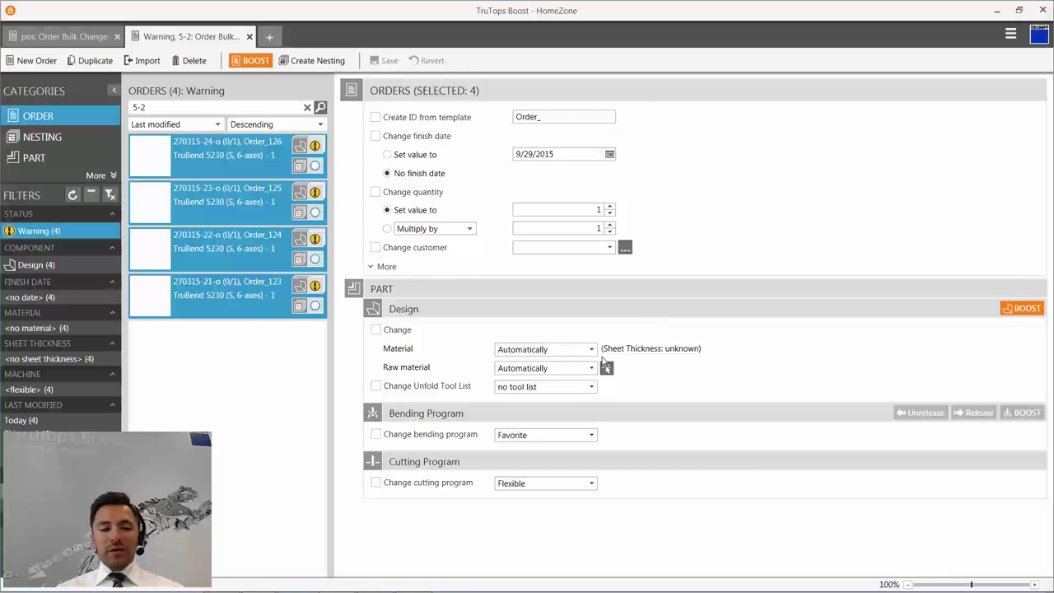
pyautogui.hotkey('alt', 'Tab')
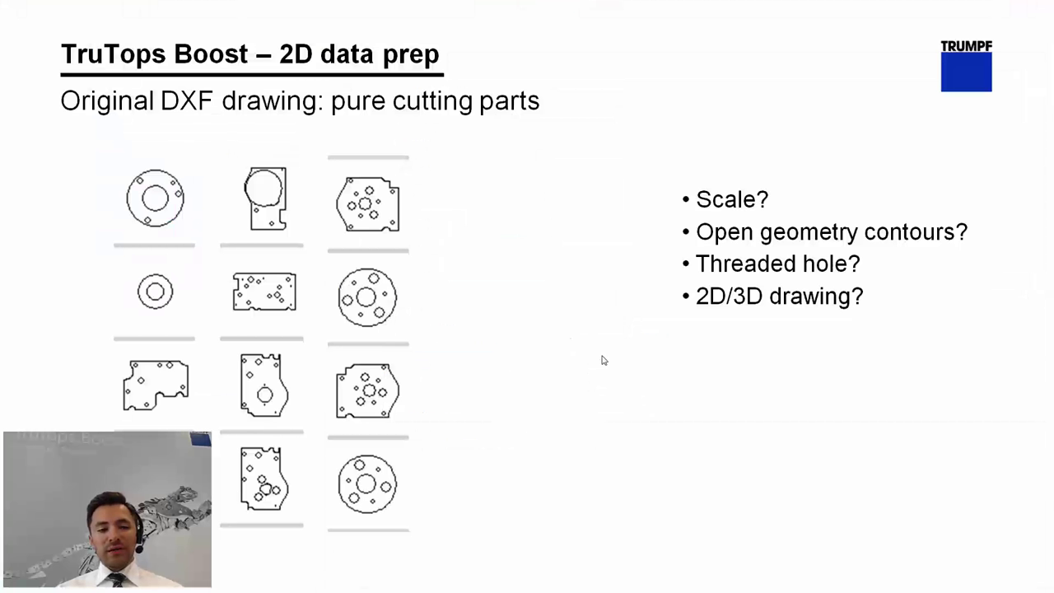
pyautogui.click(500, 336)
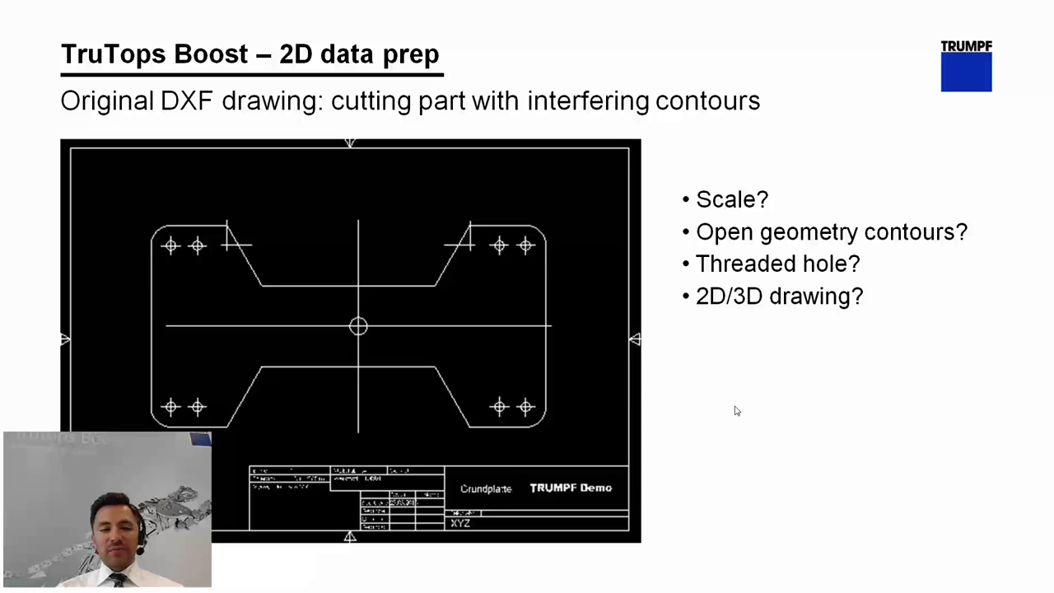
pyautogui.press('Right')
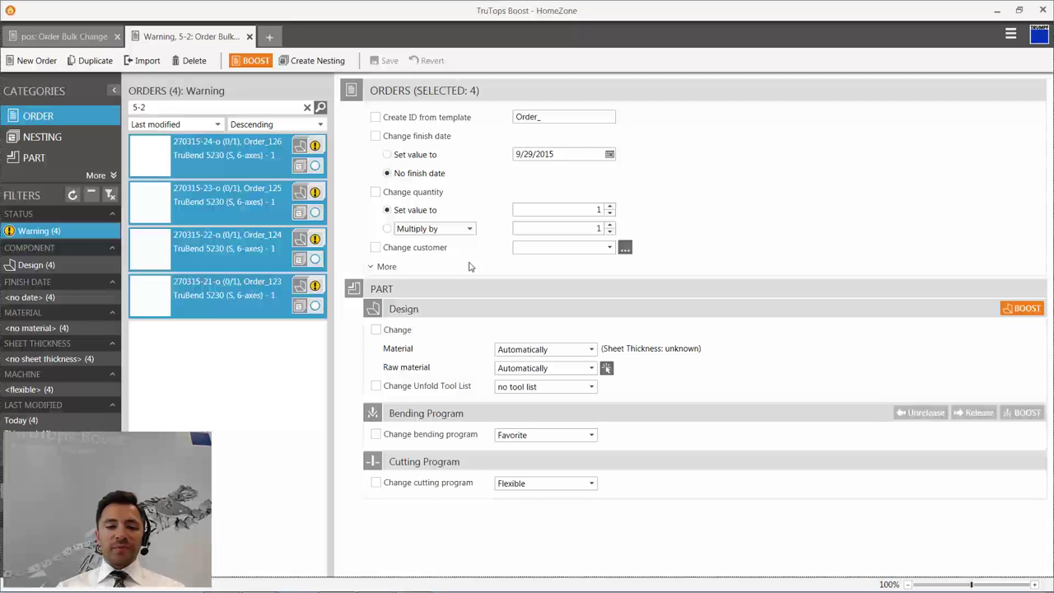
# Set the finish date to 9/29/2015 and the customer to Metalware for the four selected orders.
pyautogui.click(432, 155)
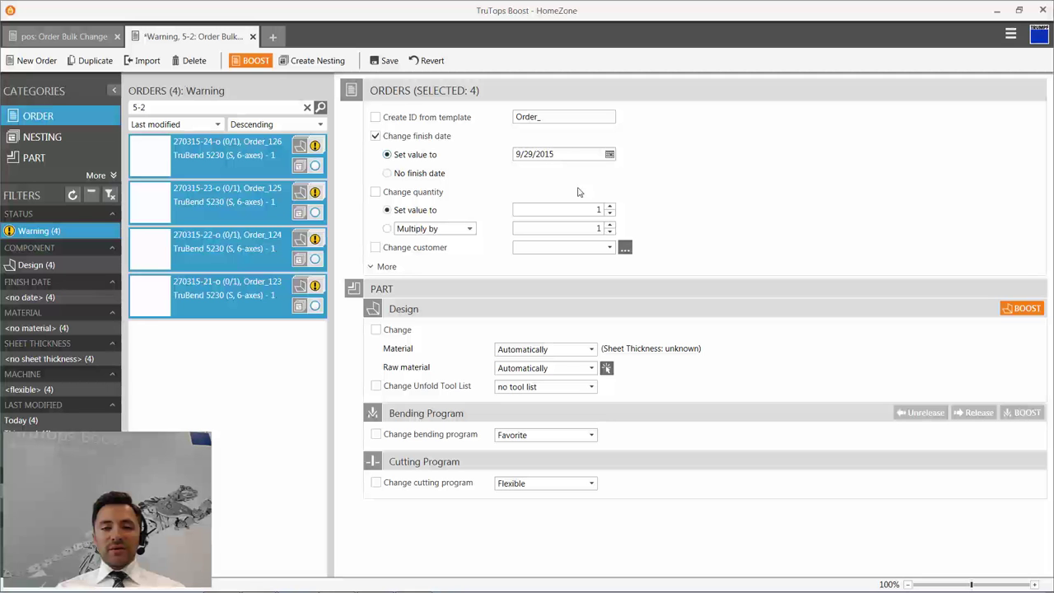
pyautogui.click(610, 248)
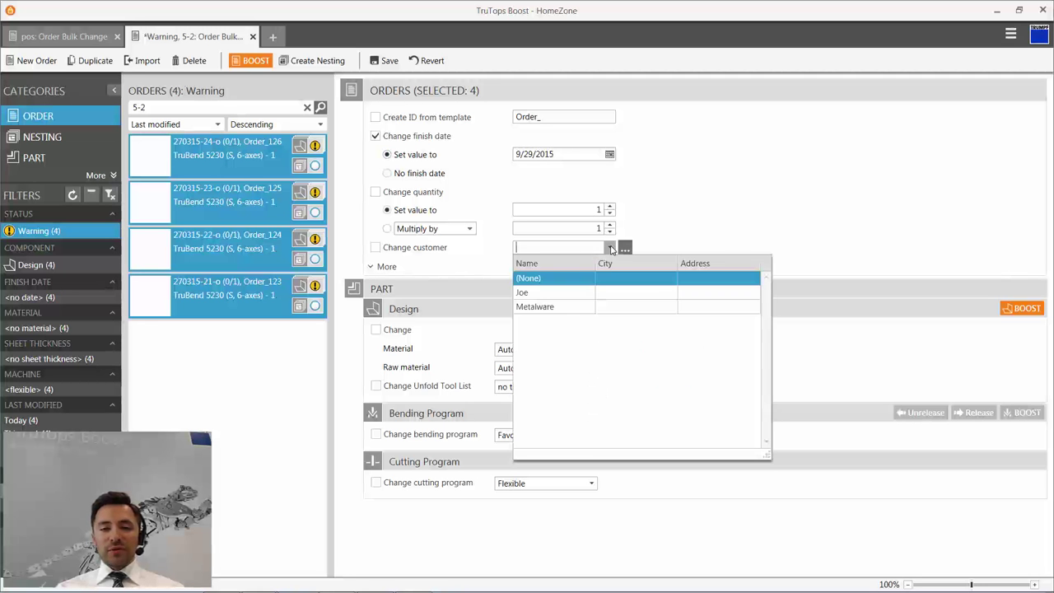
pyautogui.click(557, 306)
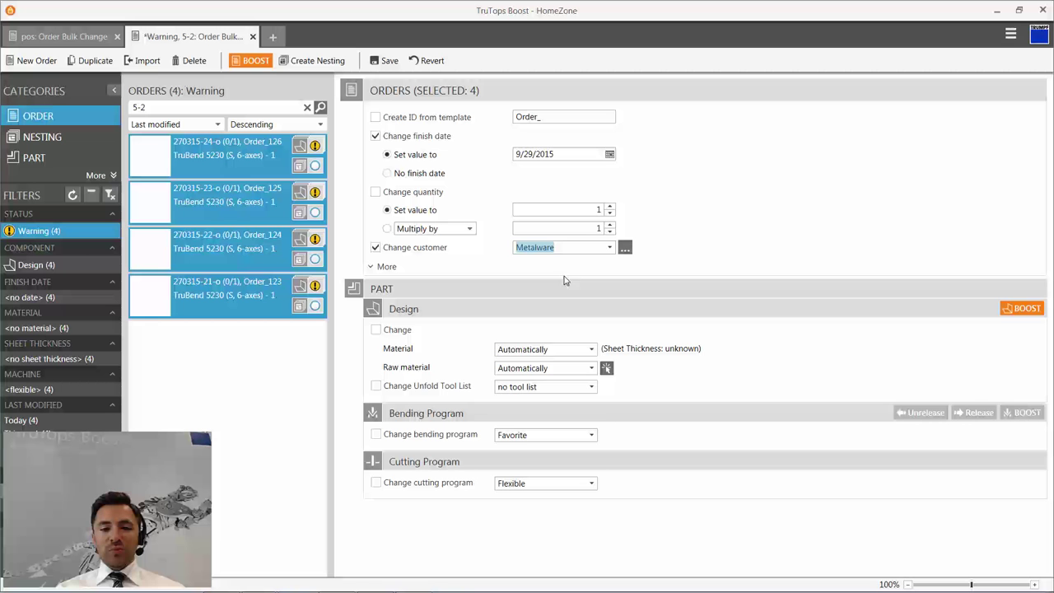
# Set the design material to 1.0038 and the bending program to No Program, and boost the selected orders.
pyautogui.click(589, 351)
pyautogui.click(581, 377)
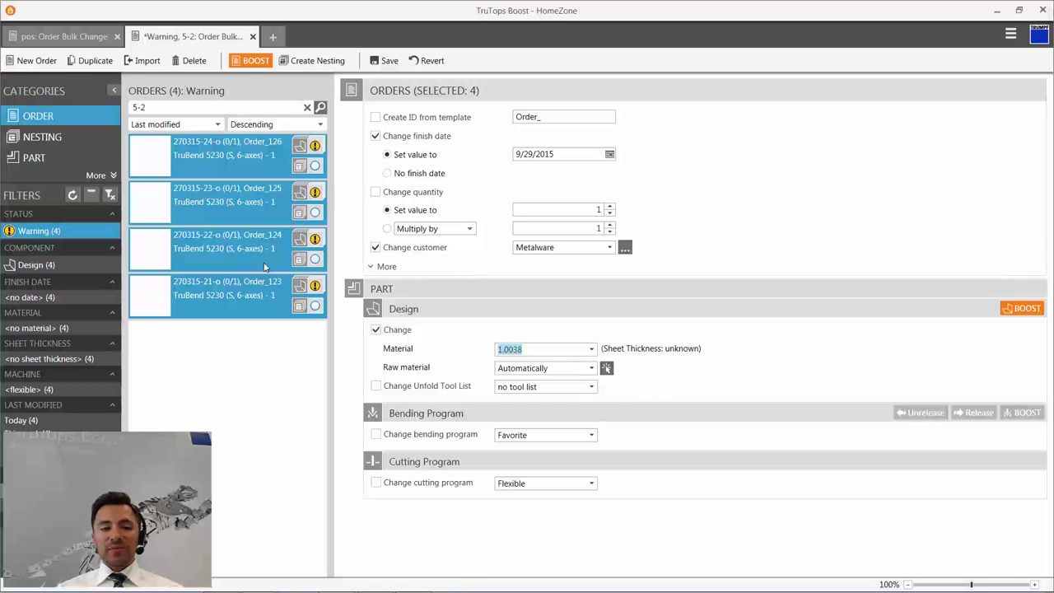
pyautogui.click(591, 435)
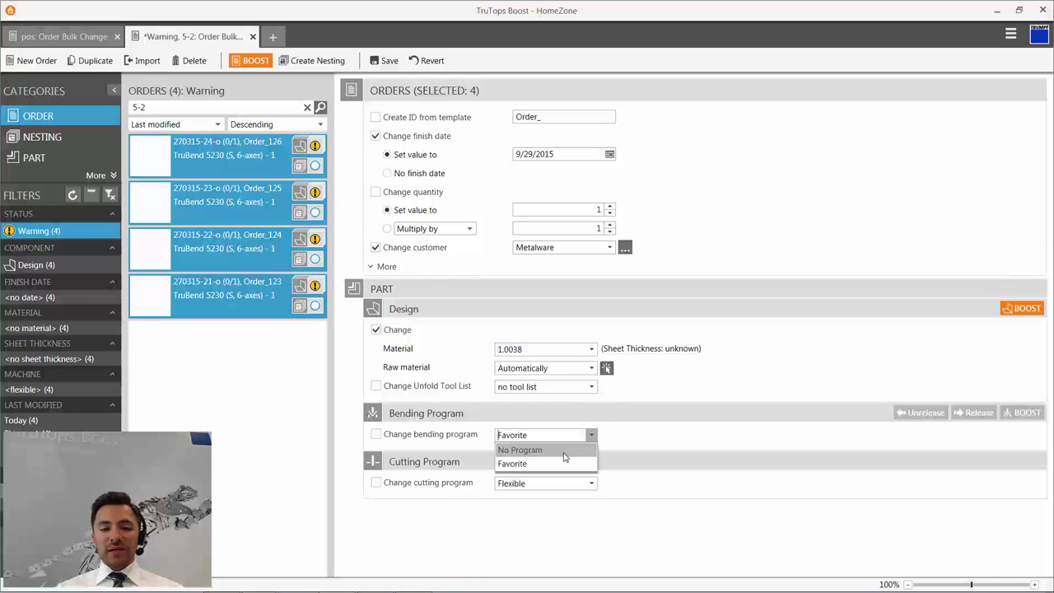
pyautogui.click(564, 451)
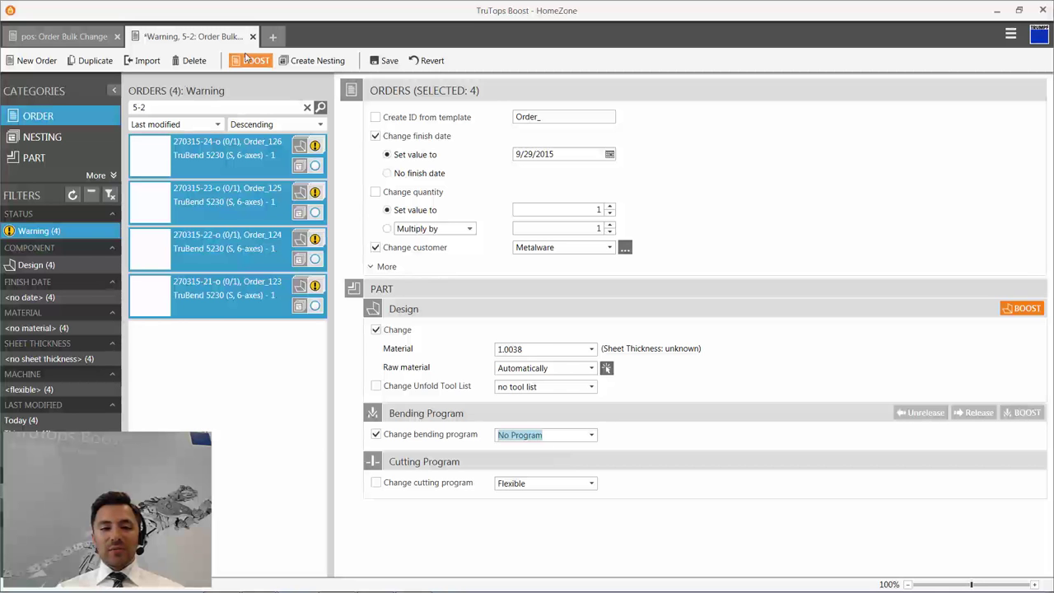
pyautogui.click(248, 64)
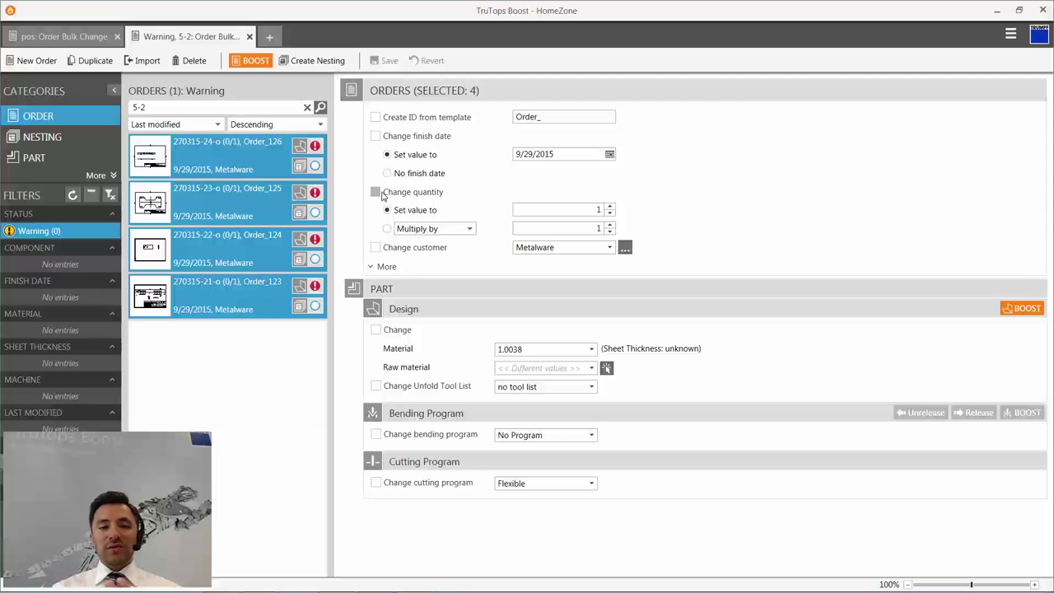
# Open the design of part 270315-21-o and import its drawing with automatic contour preparation turned off.
pyautogui.click(255, 153)
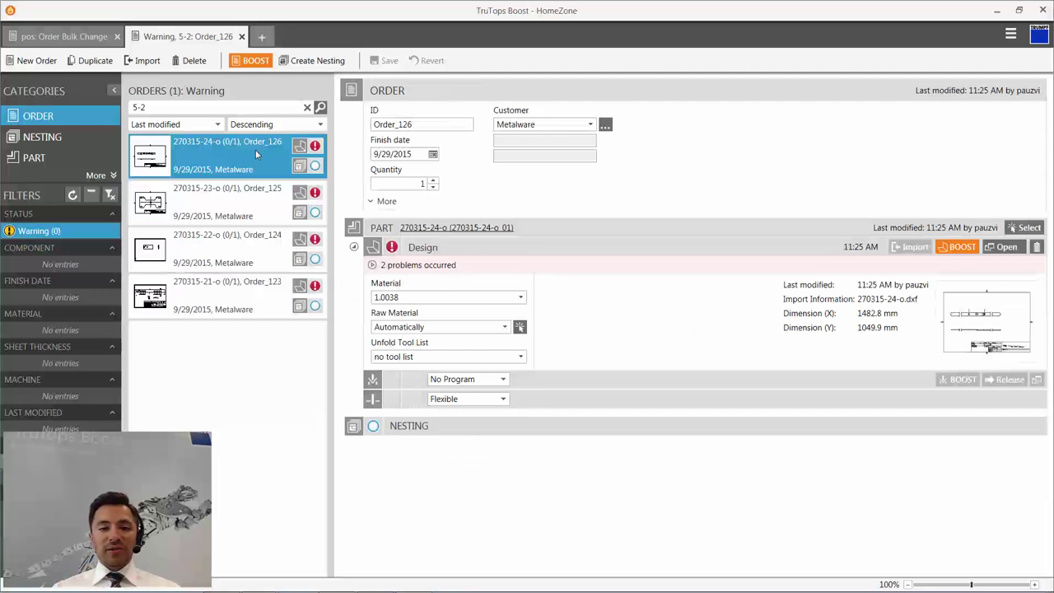
pyautogui.click(252, 286)
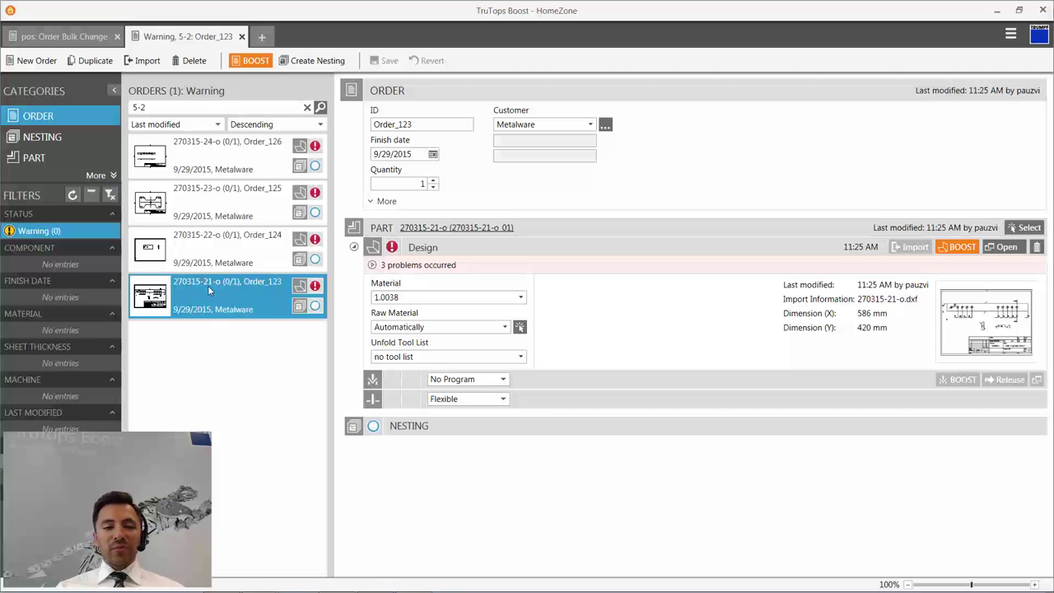
pyautogui.click(1007, 249)
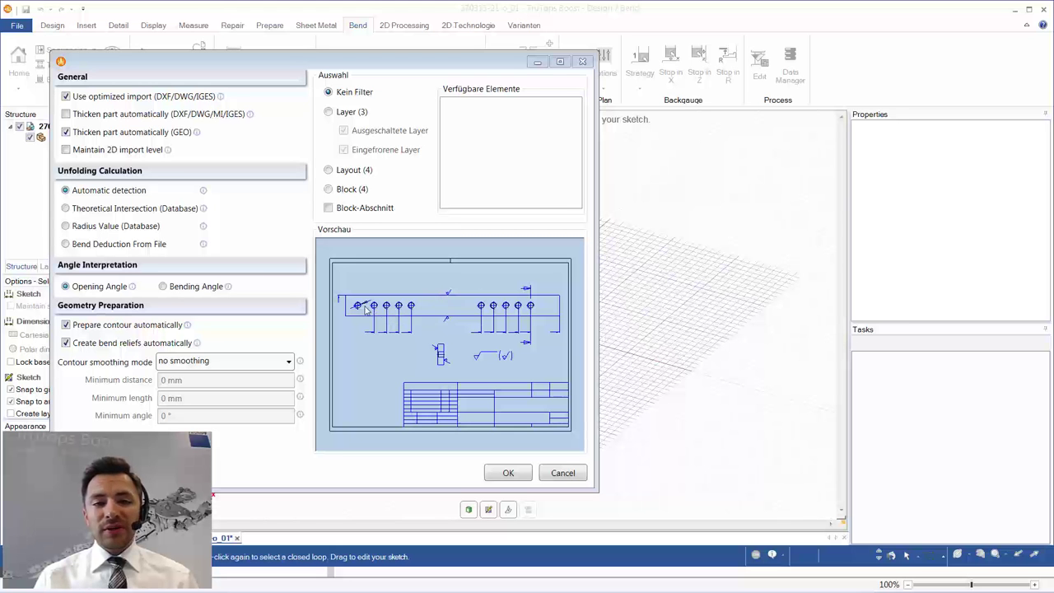
pyautogui.click(151, 328)
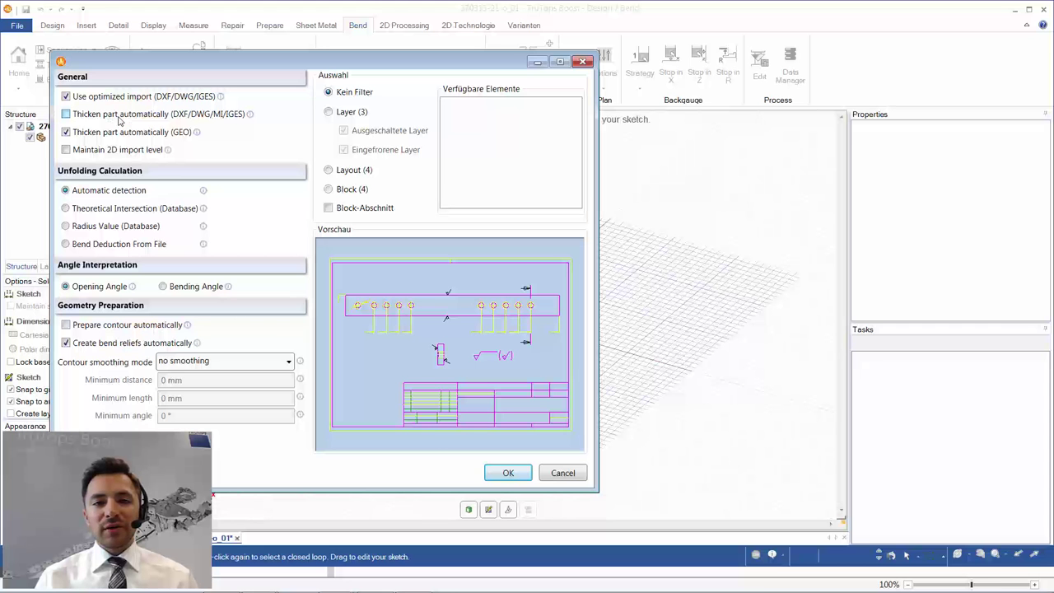
pyautogui.click(510, 475)
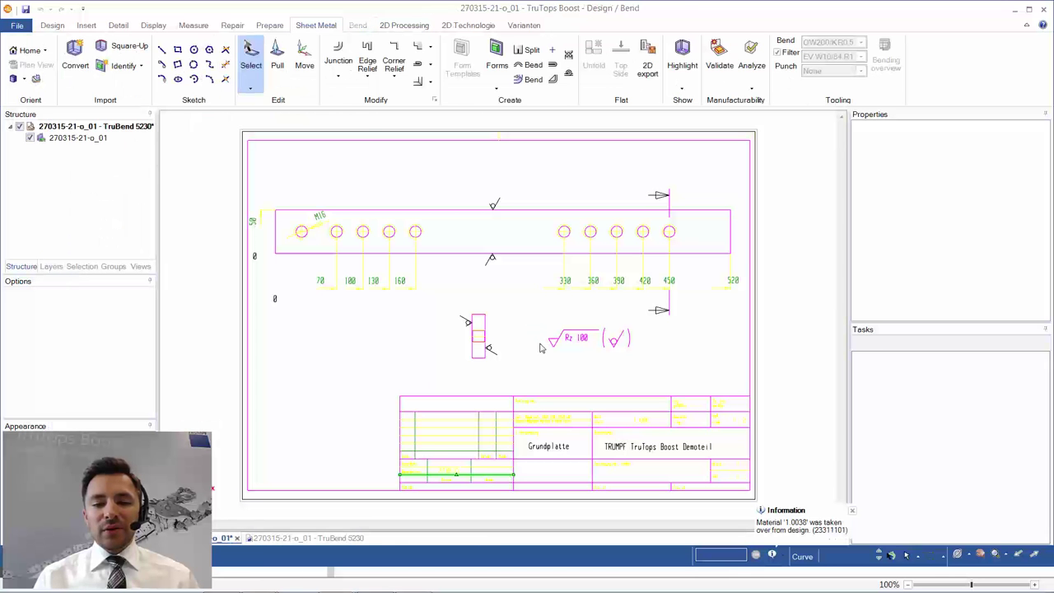
pyautogui.click(1028, 10)
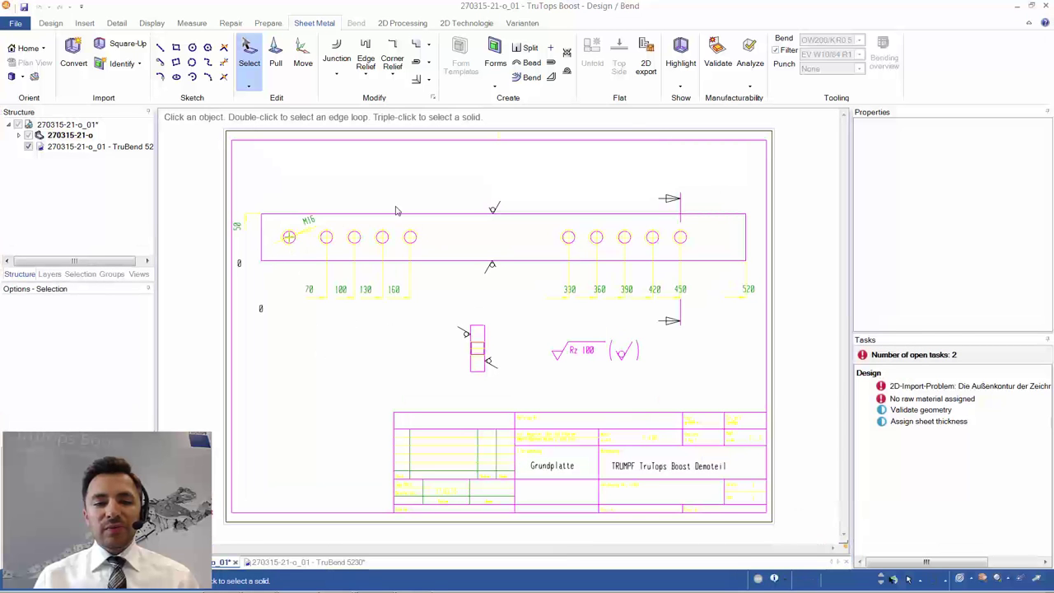
# Measure the lengths of the plate's lower long edge and right short edge to check the drawing scale.
pyautogui.scroll(1, 486, 260)
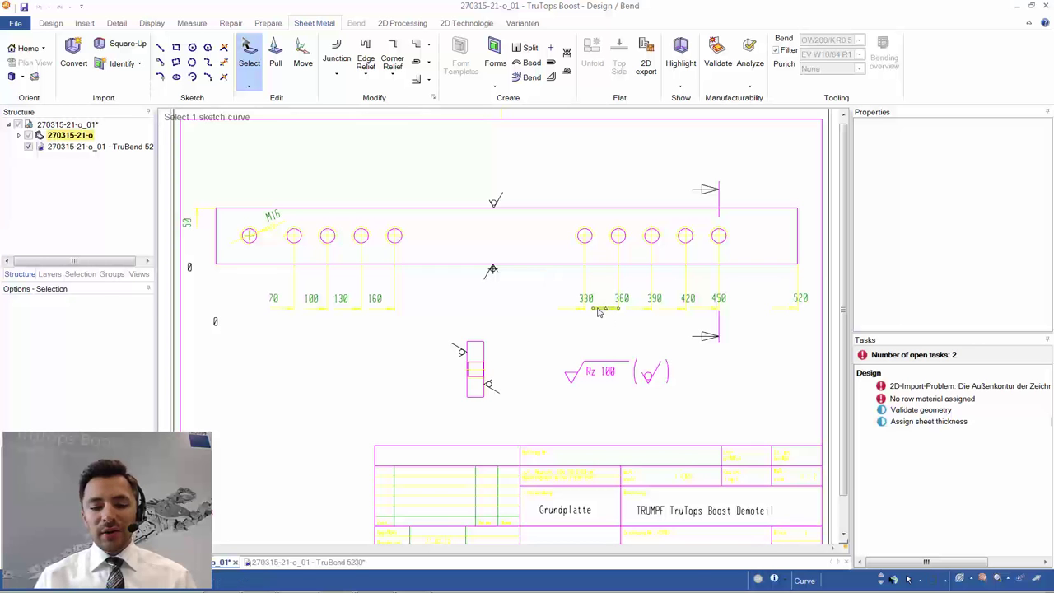
pyautogui.press('e')
pyautogui.click(568, 265)
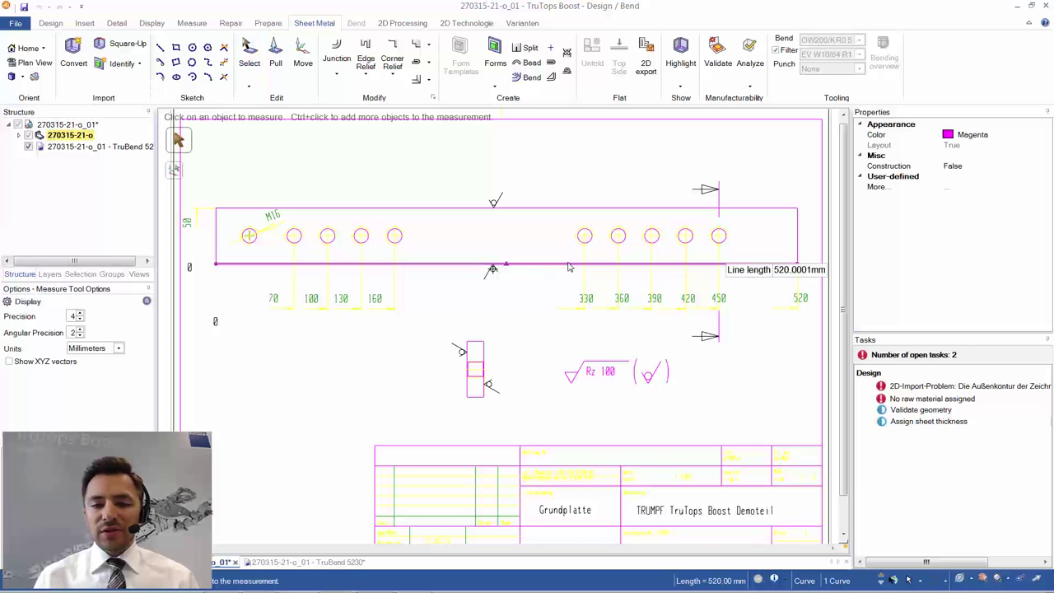
pyautogui.click(797, 241)
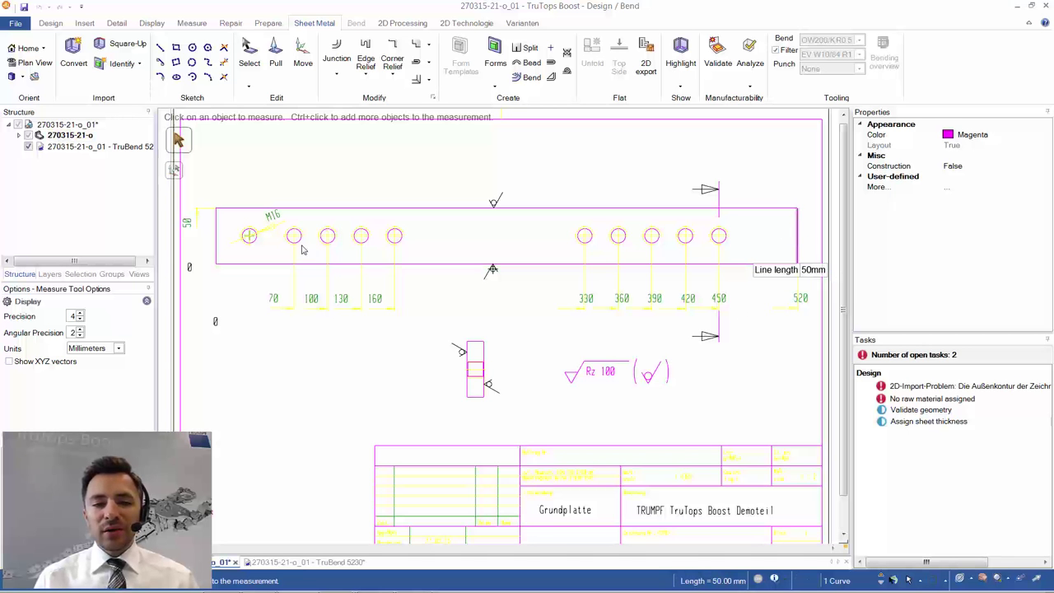
# Measure the distances from the plate's left edge to the centres of the first and second holes.
pyautogui.click(216, 238)
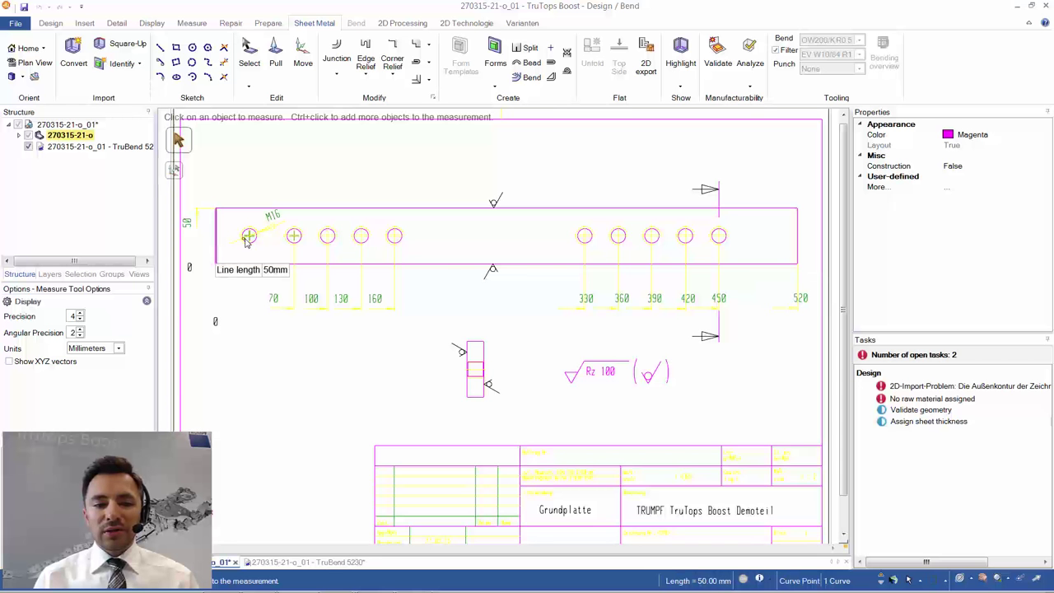
pyautogui.keyDown('ctrl'); pyautogui.click(249, 236); pyautogui.keyUp('ctrl')
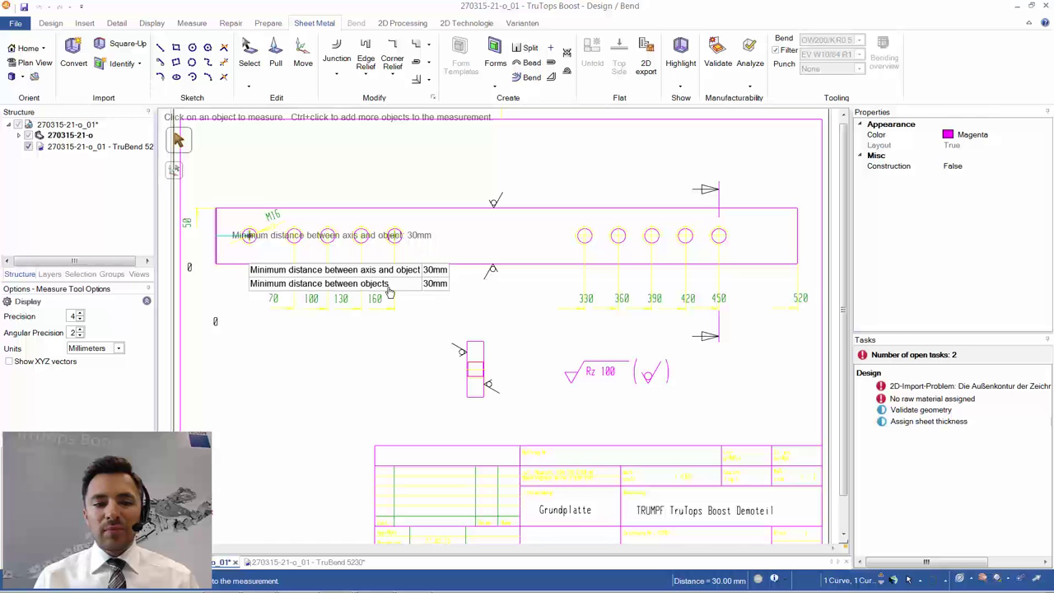
pyautogui.click(329, 329)
pyautogui.click(218, 239)
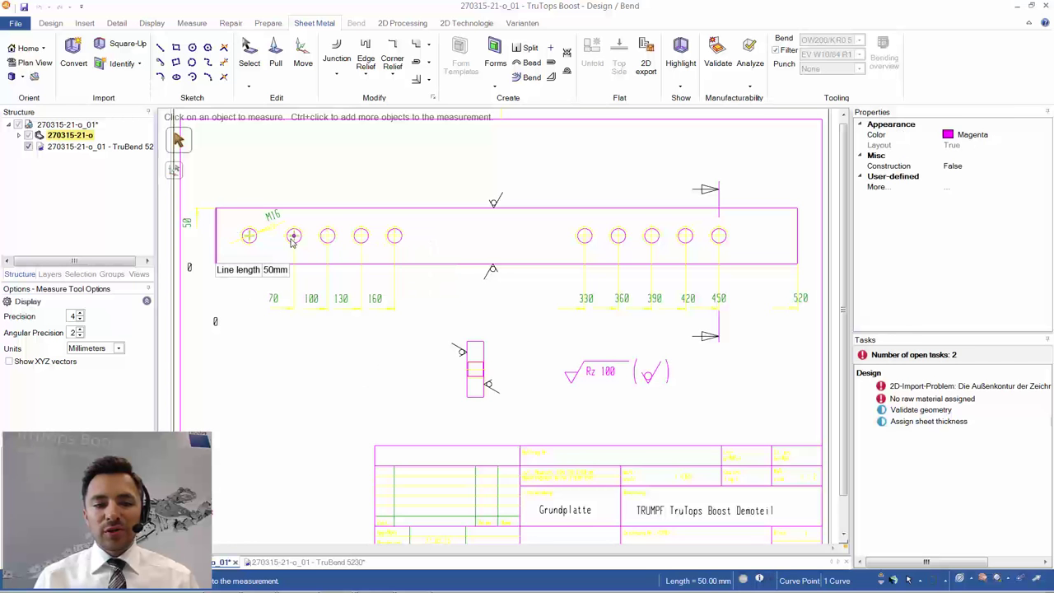
pyautogui.keyDown('ctrl'); pyautogui.click(294, 237); pyautogui.keyUp('ctrl')
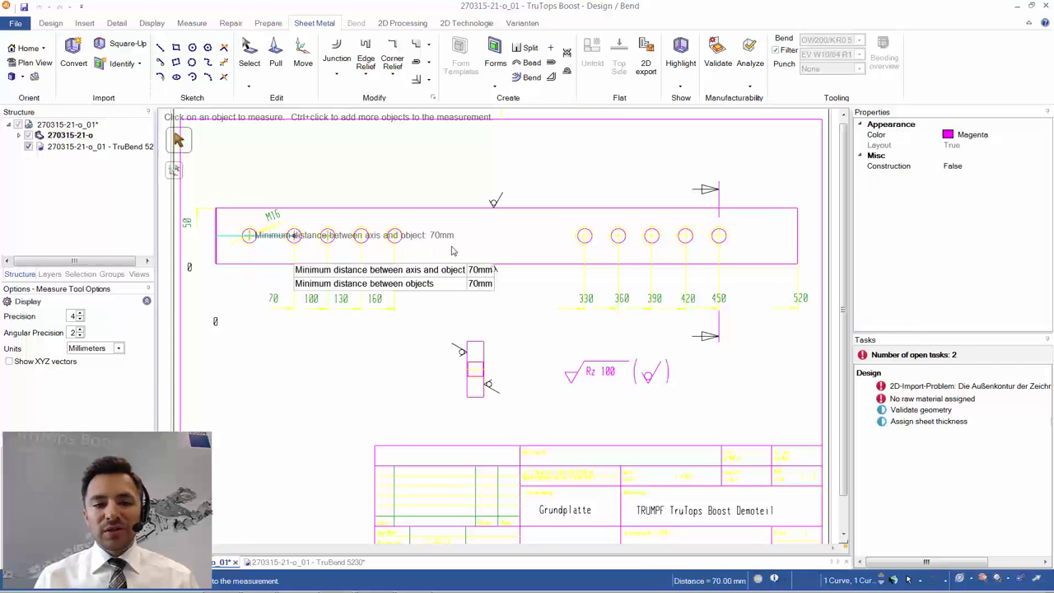
pyautogui.click(438, 330)
# Measure the plate thickness in the section view and inspect the threaded hole contours at the 330 dimension.
pyautogui.click(485, 350)
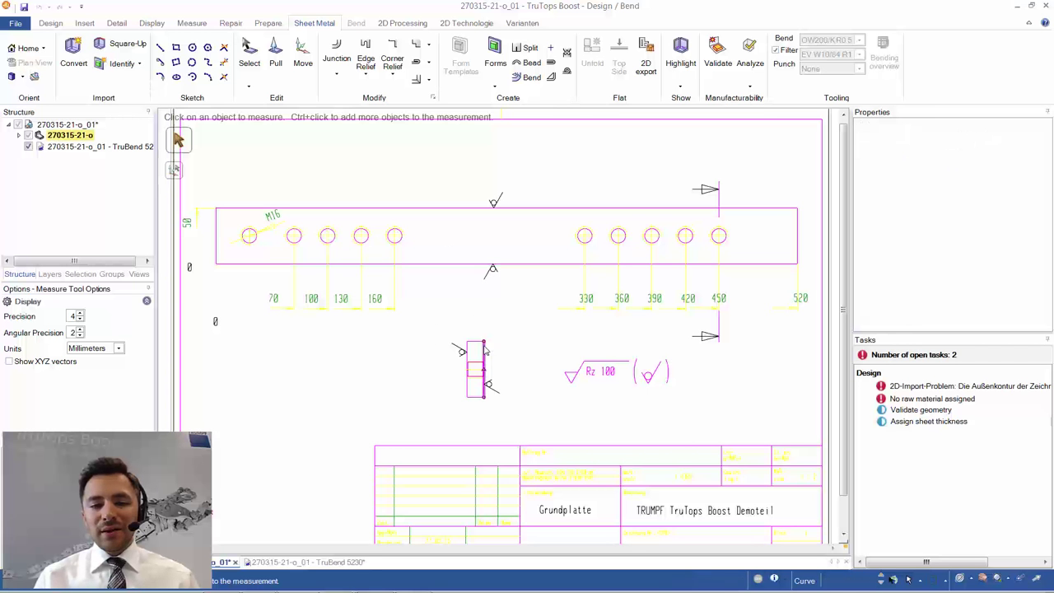
pyautogui.keyDown('ctrl'); pyautogui.click(485, 395); pyautogui.keyUp('ctrl')
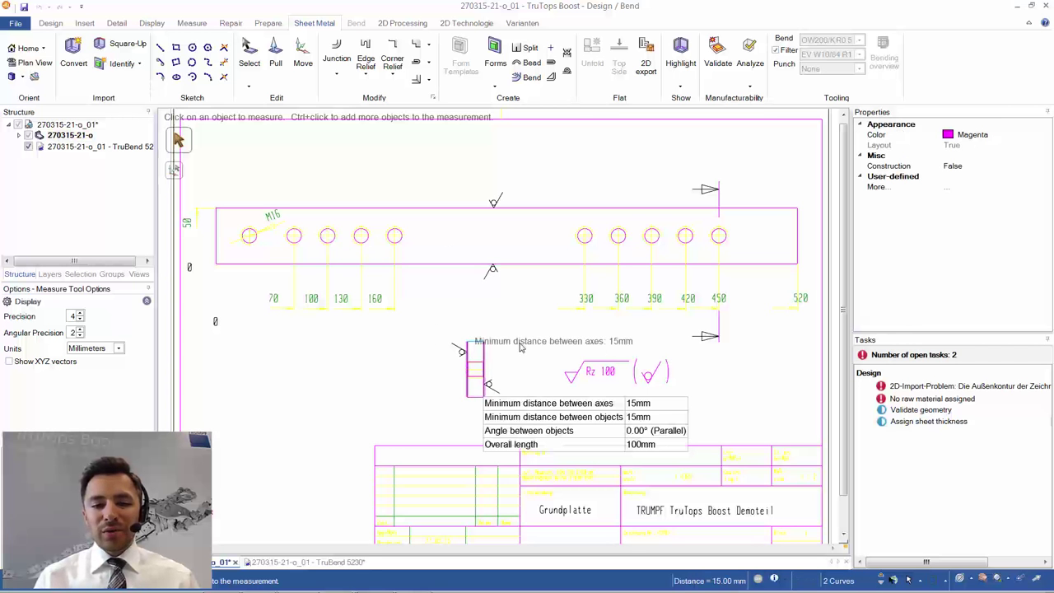
pyautogui.click(596, 335)
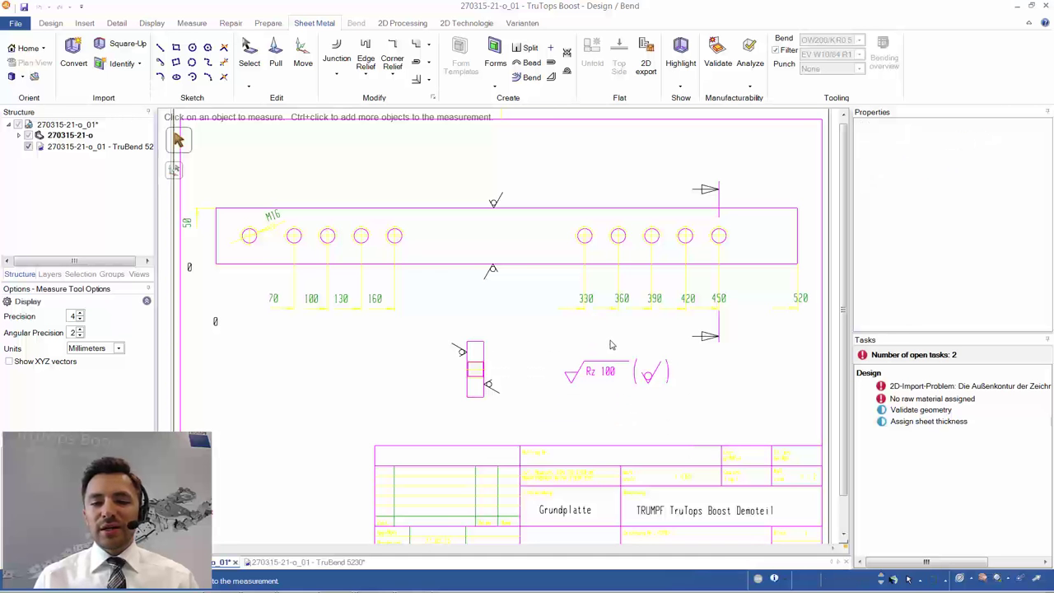
pyautogui.scroll(5, 582, 247)
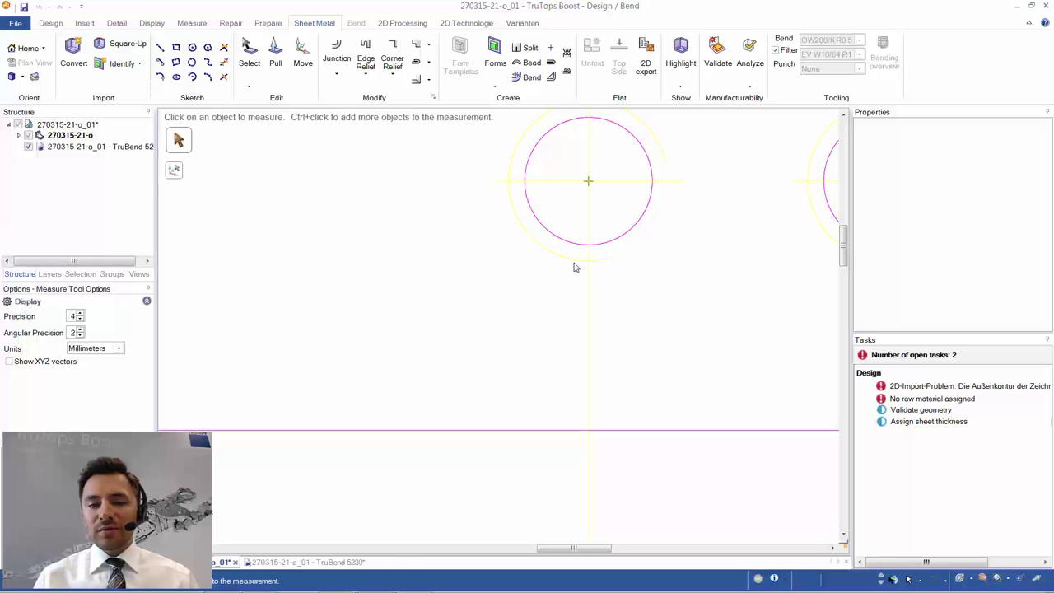
pyautogui.scroll(-5, 600, 260)
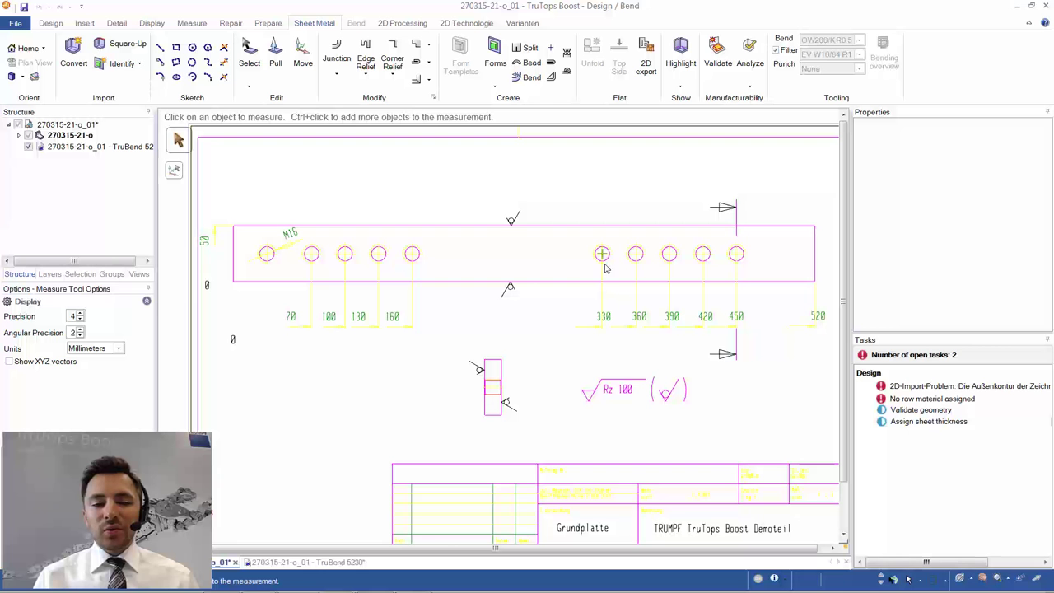
# Select contours by the plate outline's colour, exclude everything but the outline and its ten holes, and copy these as separate curves.
pyautogui.click(80, 275)
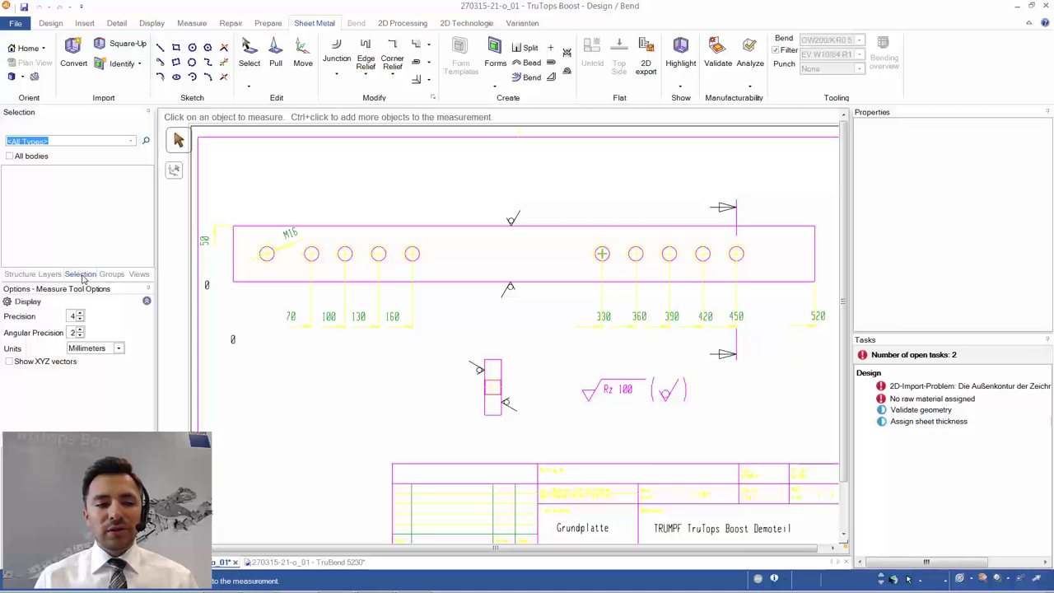
pyautogui.click(262, 281)
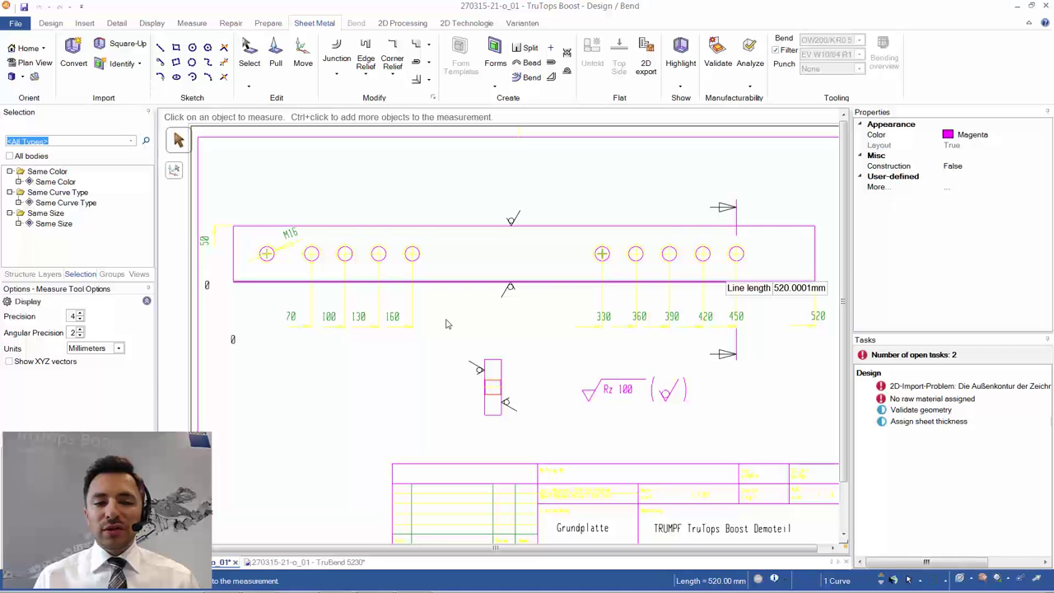
pyautogui.scroll(-1, 446, 321)
pyautogui.moveTo(510, 349)
pyautogui.keyDown('shift'); pyautogui.mouseDown(button='middle')
pyautogui.moveTo(497, 315)
pyautogui.moveTo(505, 329)
pyautogui.mouseUp(button='middle'); pyautogui.keyUp('shift')
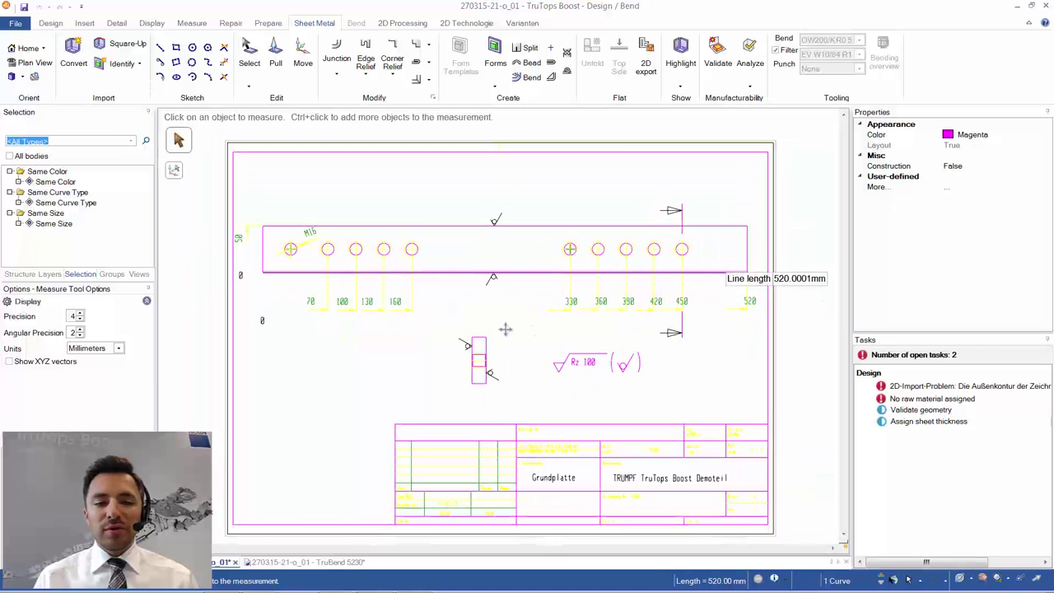
pyautogui.click(54, 182)
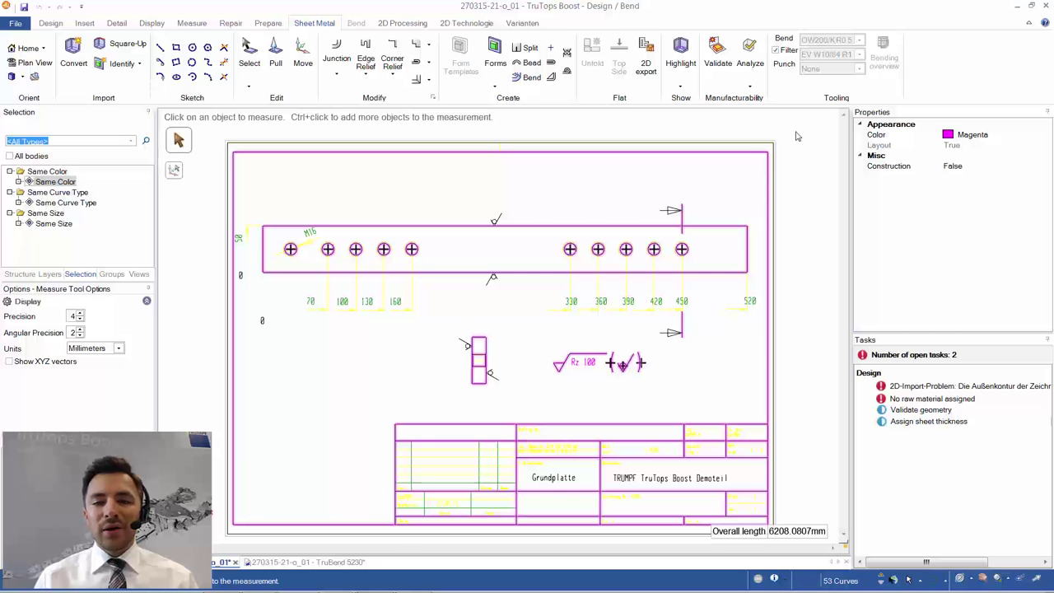
pyautogui.keyDown('ctrl'); pyautogui.click(772, 329); pyautogui.keyUp('ctrl')
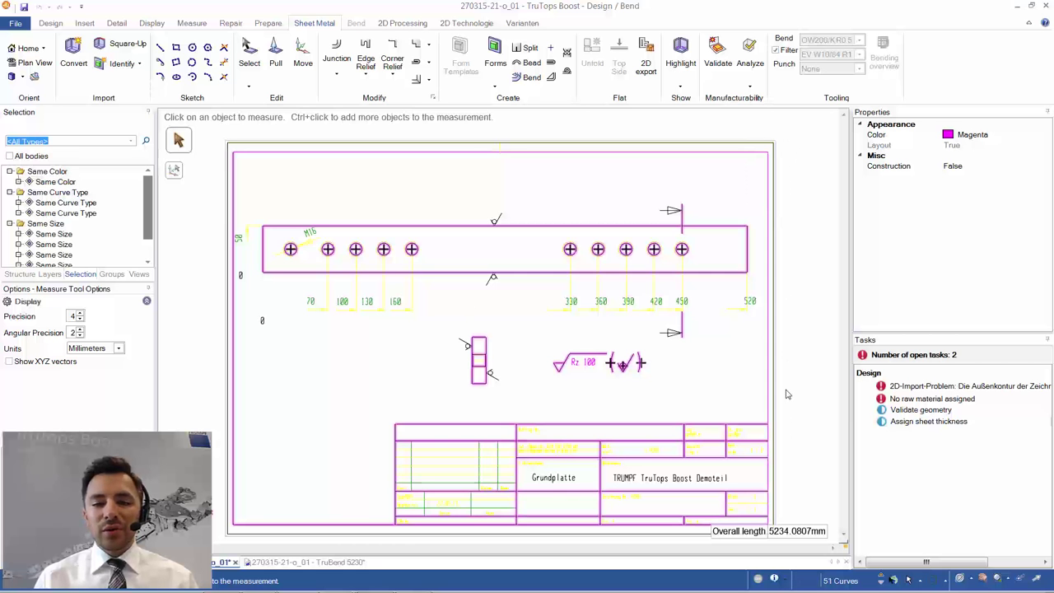
pyautogui.keyDown('ctrl'); pyautogui.click(232, 519); pyautogui.keyUp('ctrl')
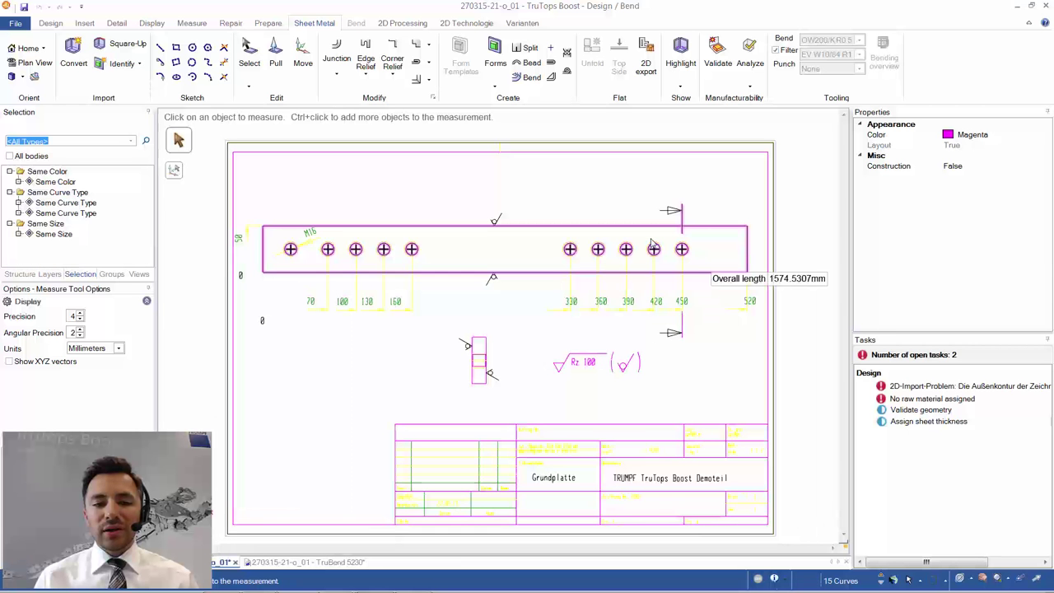
pyautogui.keyDown('ctrl'); pyautogui.click(682, 221); pyautogui.keyUp('ctrl')
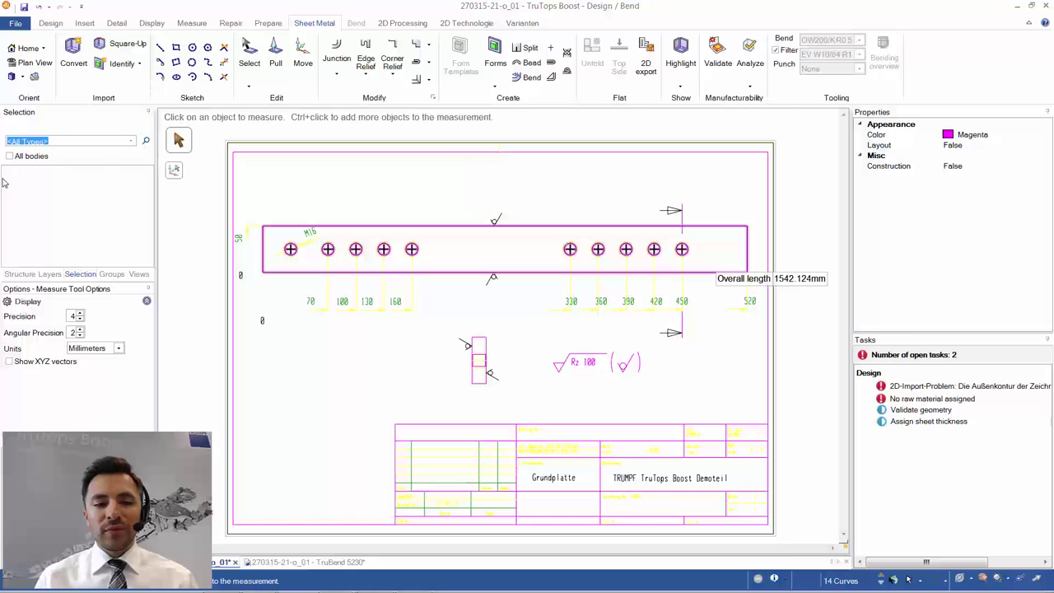
# Hide the 2D import to check the separated plate contours, and delete the 2D import from the part structure.
pyautogui.click(20, 274)
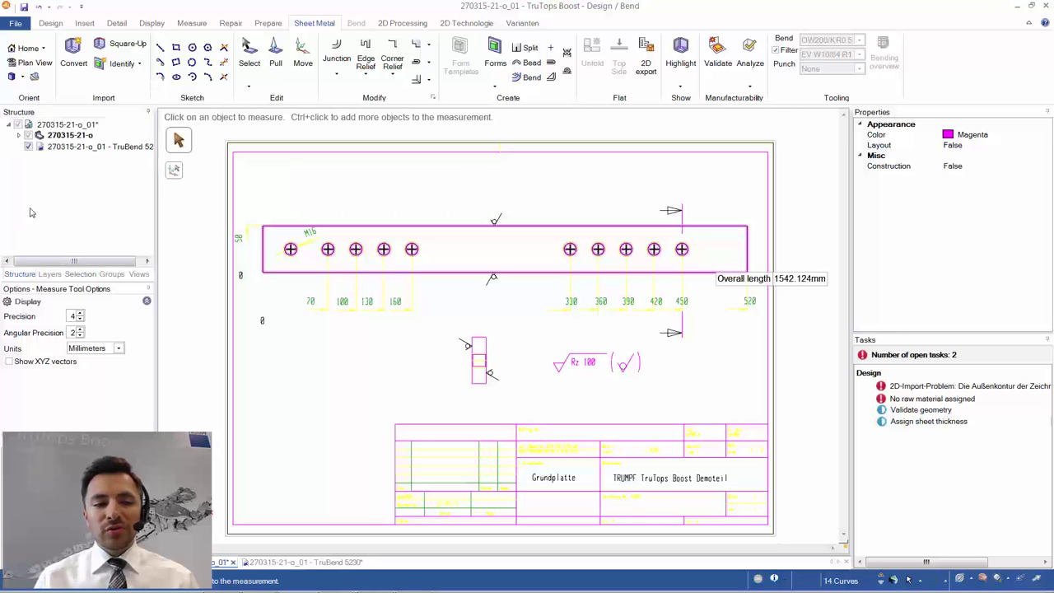
pyautogui.click(18, 136)
pyautogui.click(63, 148)
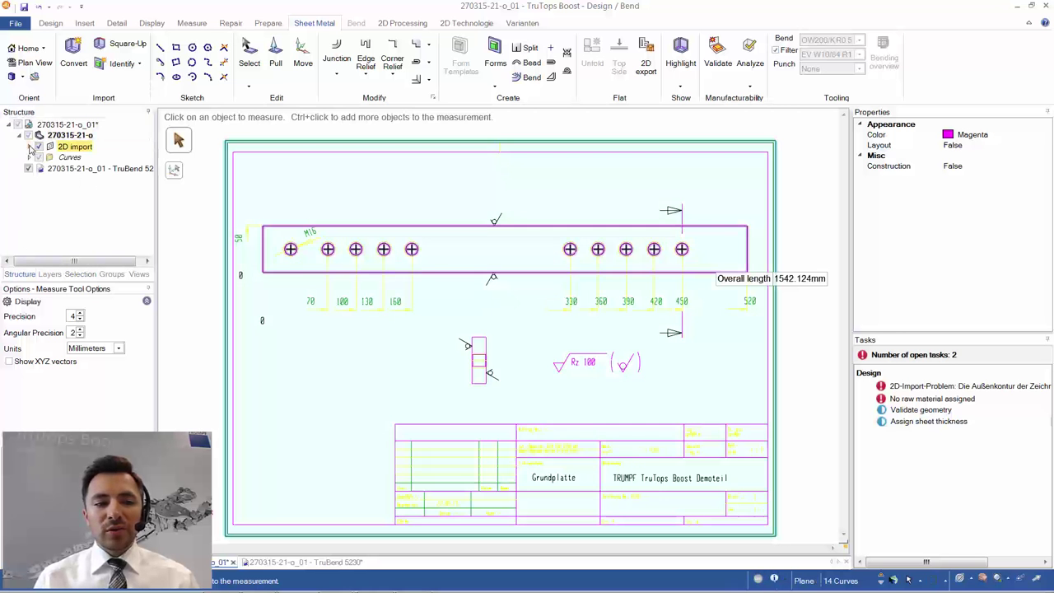
pyautogui.click(39, 146)
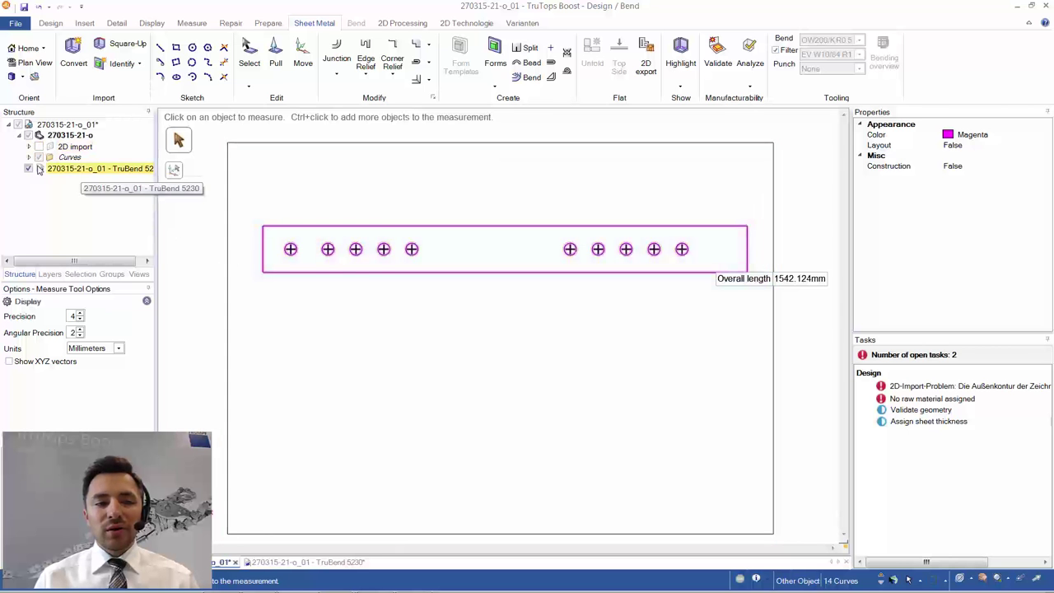
pyautogui.click(39, 157)
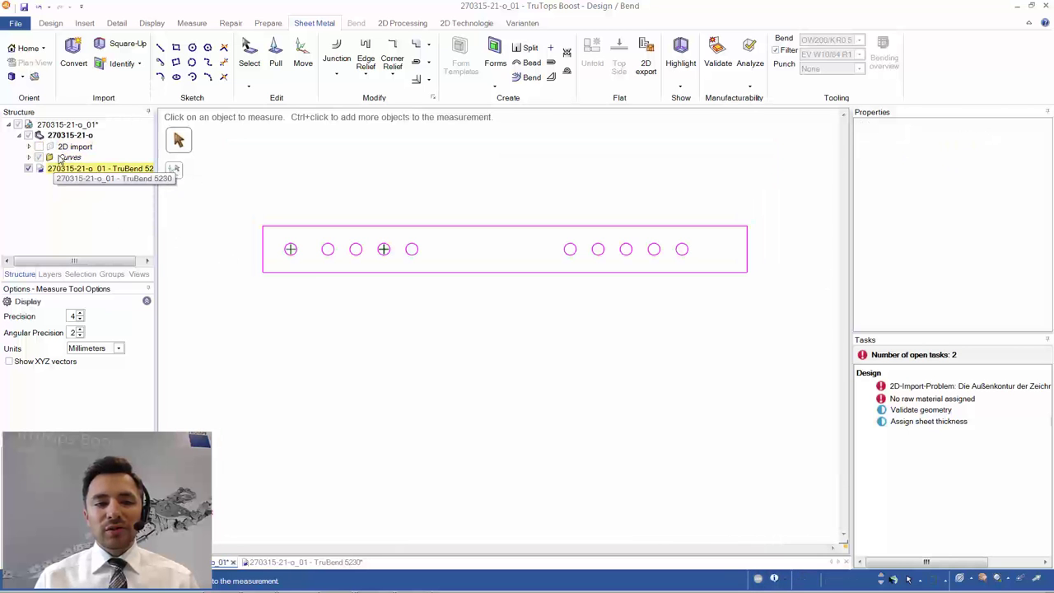
pyautogui.click(329, 244)
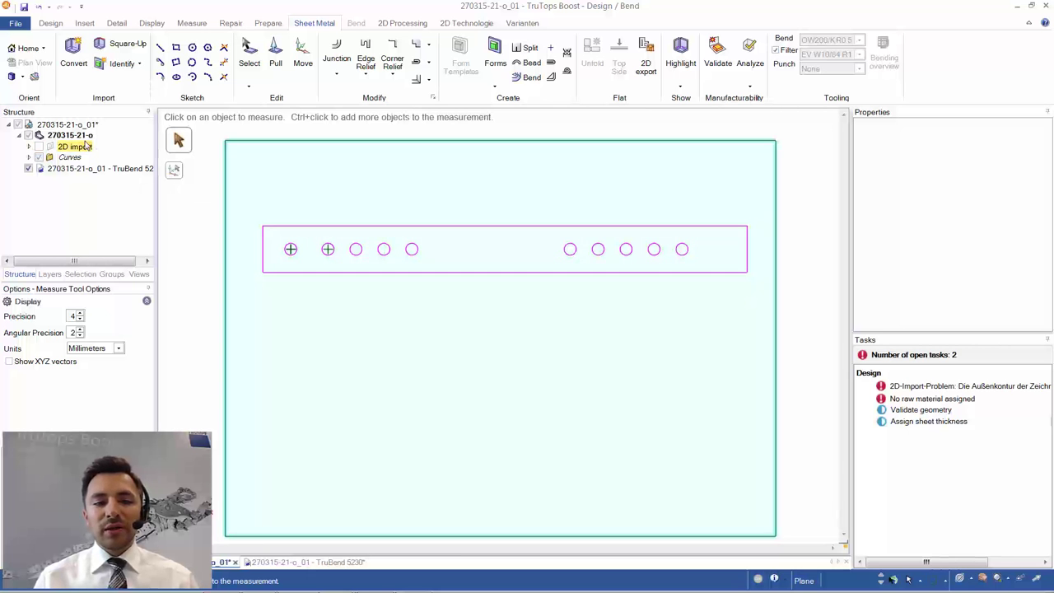
pyautogui.click(38, 148)
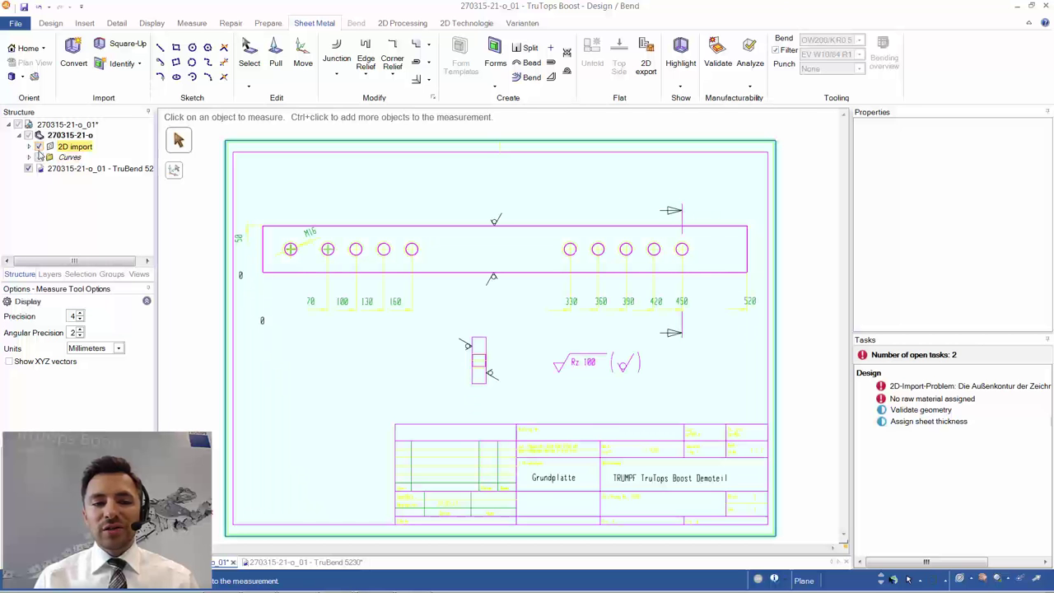
pyautogui.click(38, 147)
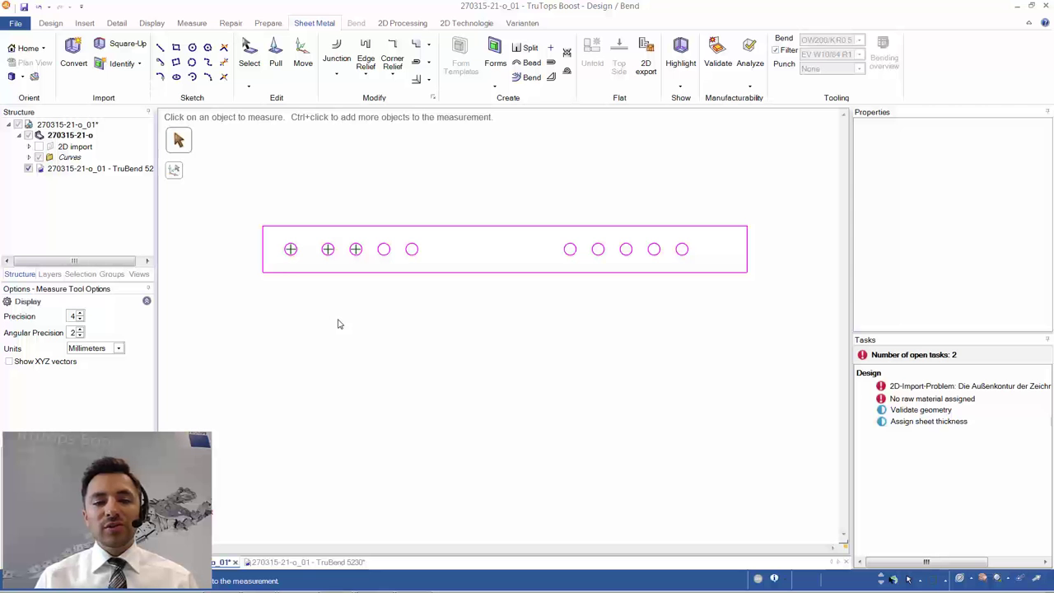
pyautogui.press('Delete')
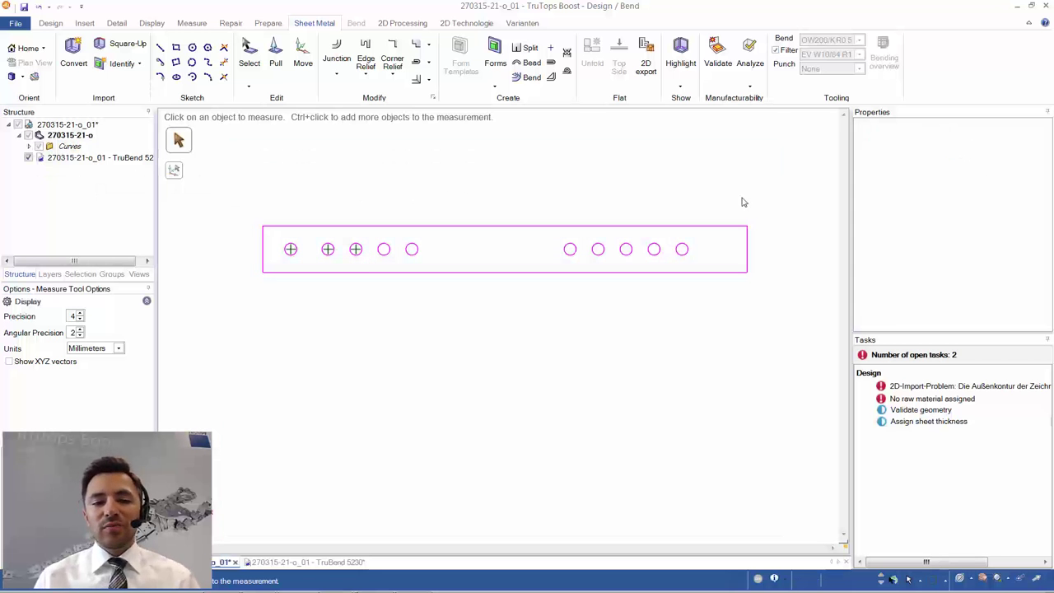
# Select the plate outline with all its holes and fill it to a surface.
pyautogui.press('s')
pyautogui.moveTo(789, 202); pyautogui.dragTo(236, 301)
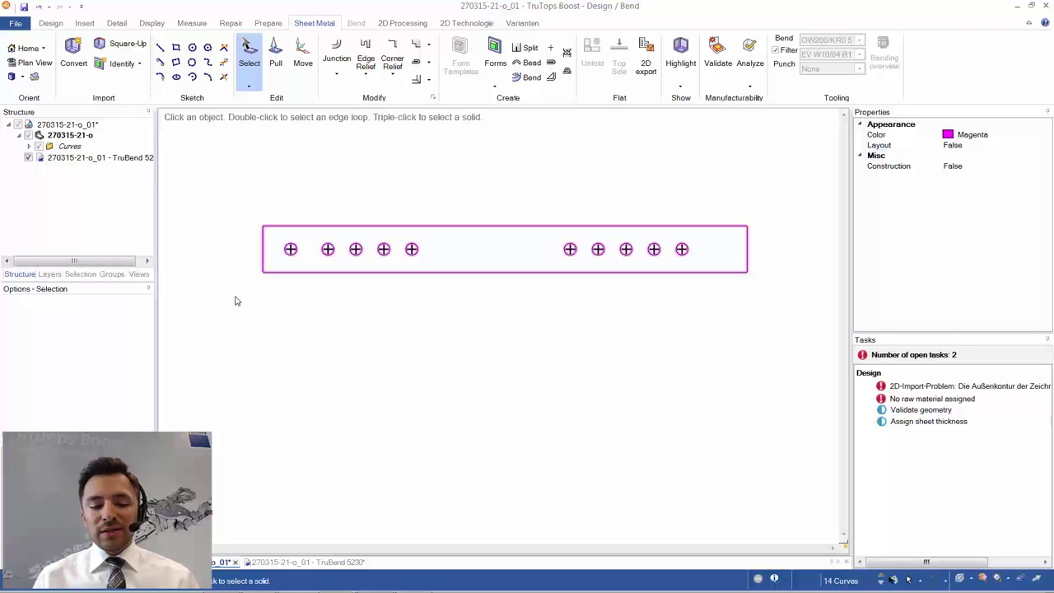
pyautogui.press('f')
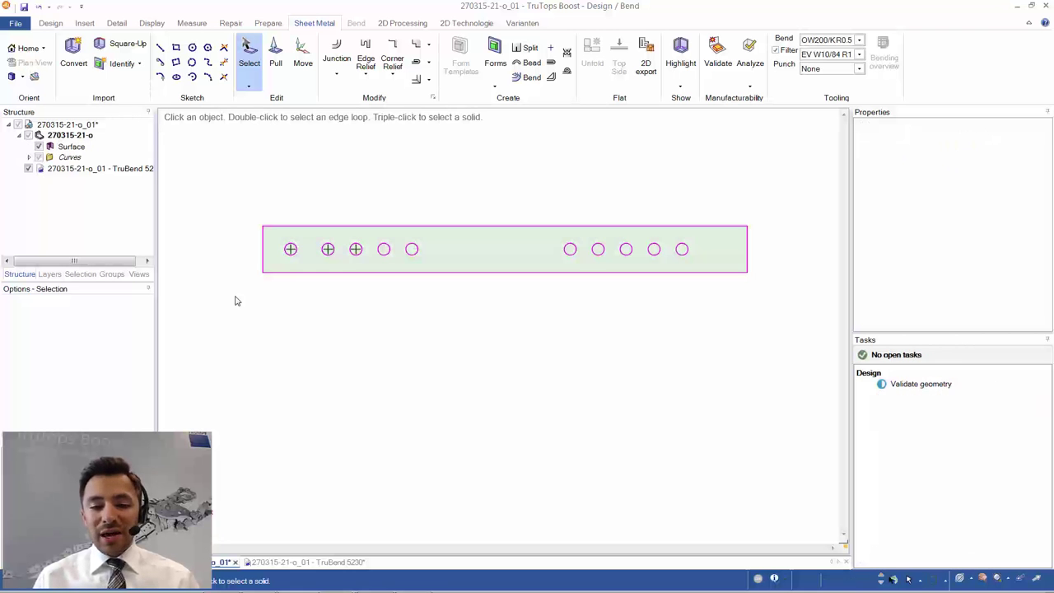
# Pull the filled plate surface to a thickness of 15 mm.
pyautogui.press('p')
pyautogui.click(704, 261)
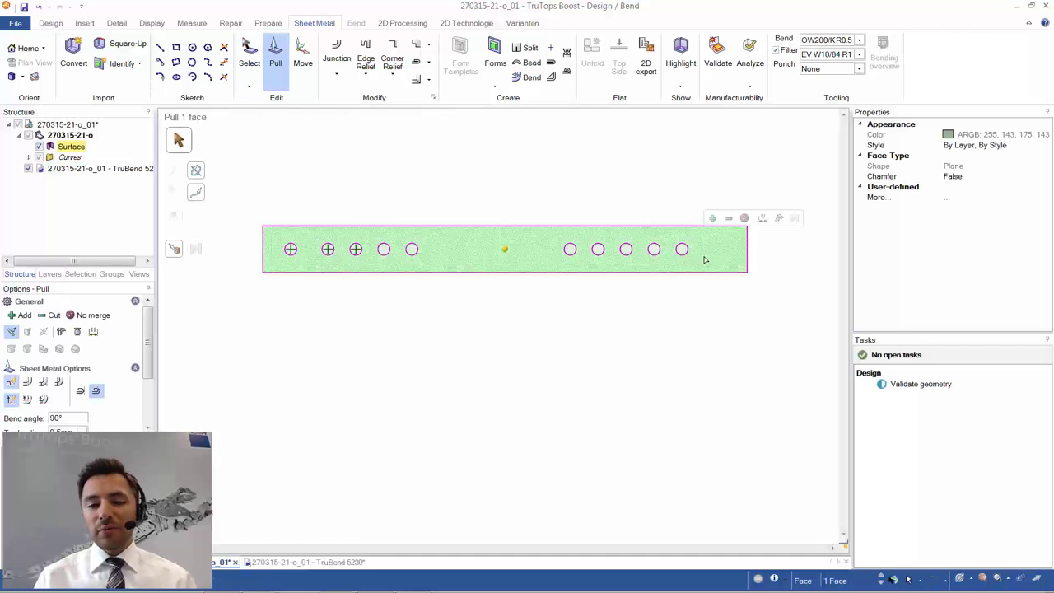
pyautogui.scroll(1, 704, 261)
pyautogui.moveTo(705, 255); pyautogui.dragTo(701, 196, button='middle')
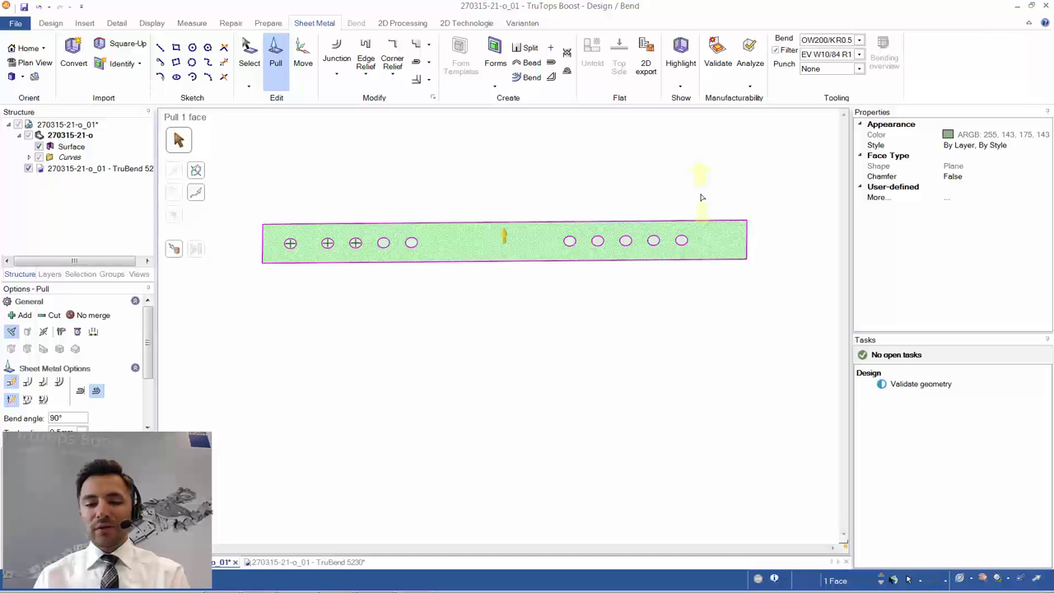
pyautogui.write('15')
pyautogui.press('Return')
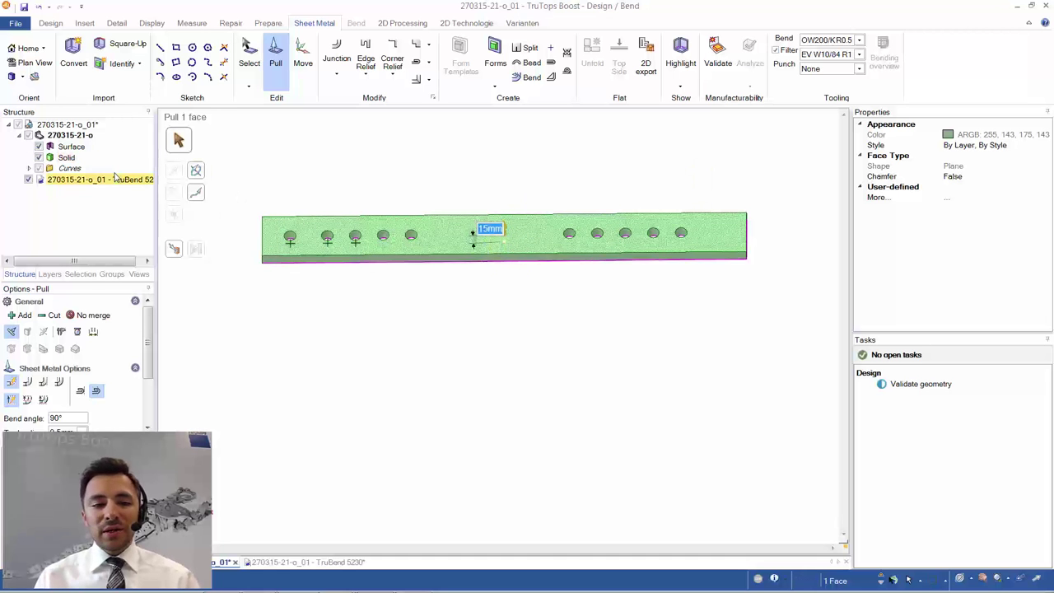
# Delete the leftover surface and curves from the part structure and convert the plate solid to sheet metal.
pyautogui.click(71, 146)
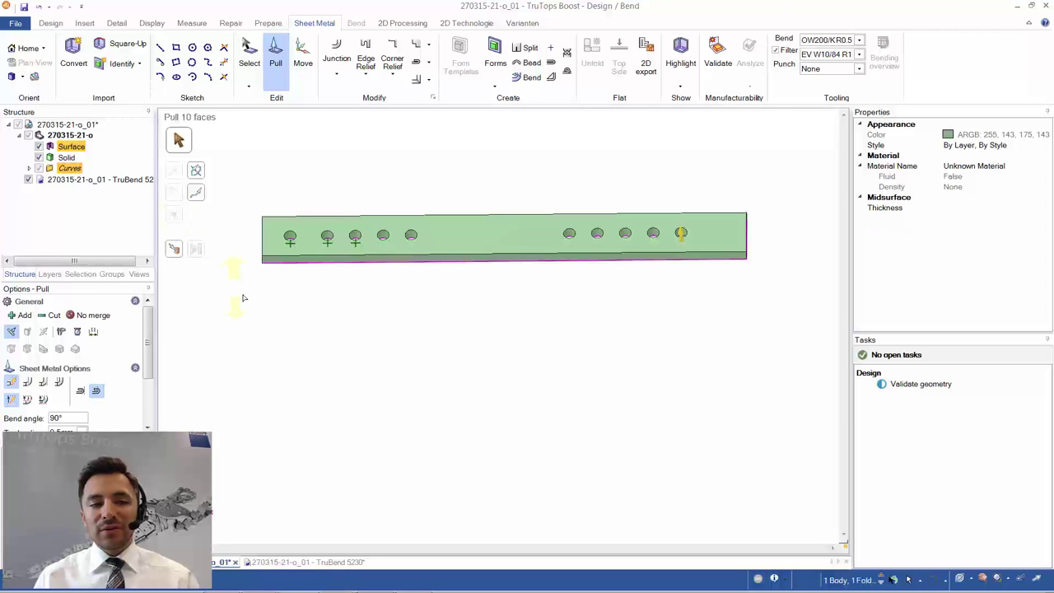
pyautogui.press('Delete')
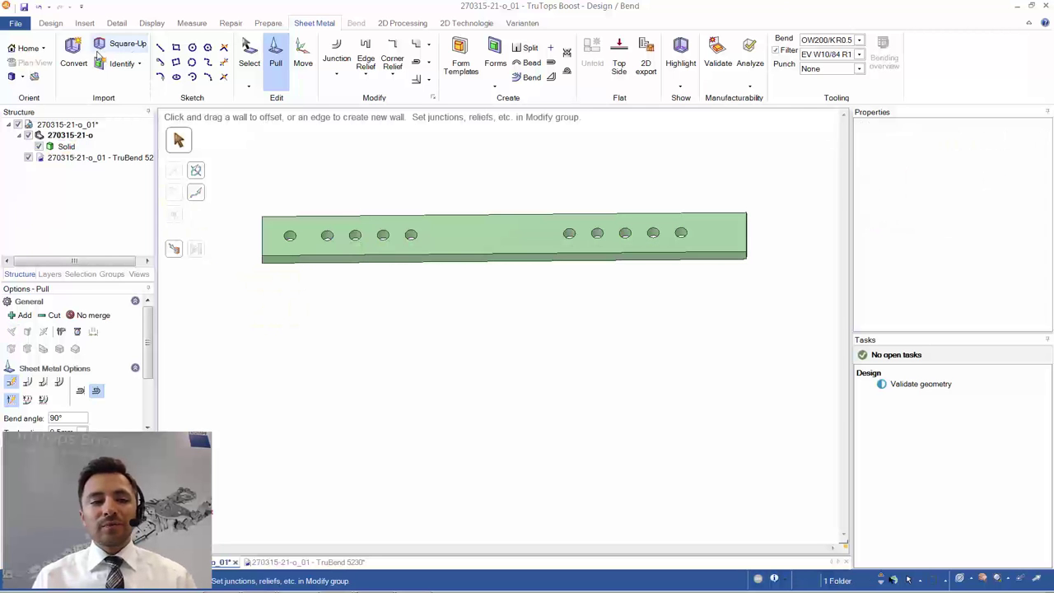
pyautogui.click(73, 55)
pyautogui.click(473, 233)
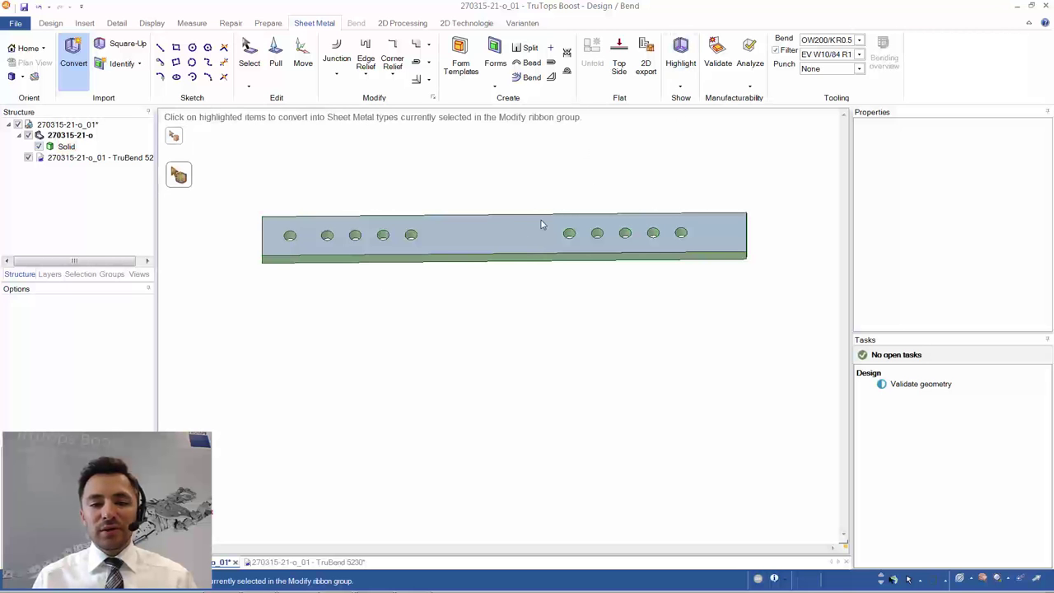
# Validate the plate's geometry, then close the design and save 270315-21-o_01.
pyautogui.click(716, 56)
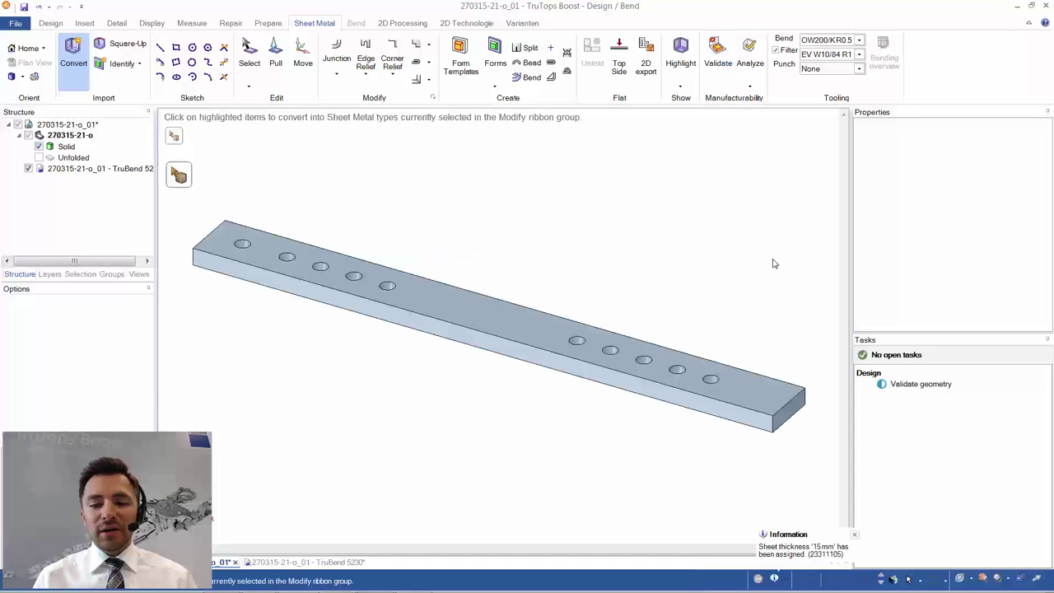
pyautogui.click(1046, 7)
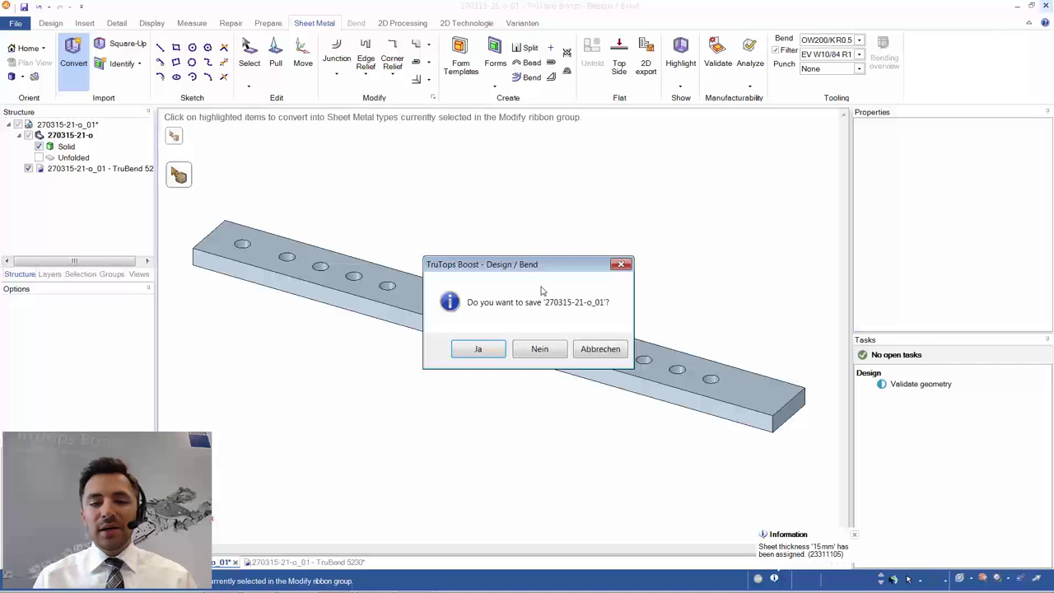
pyautogui.click(472, 351)
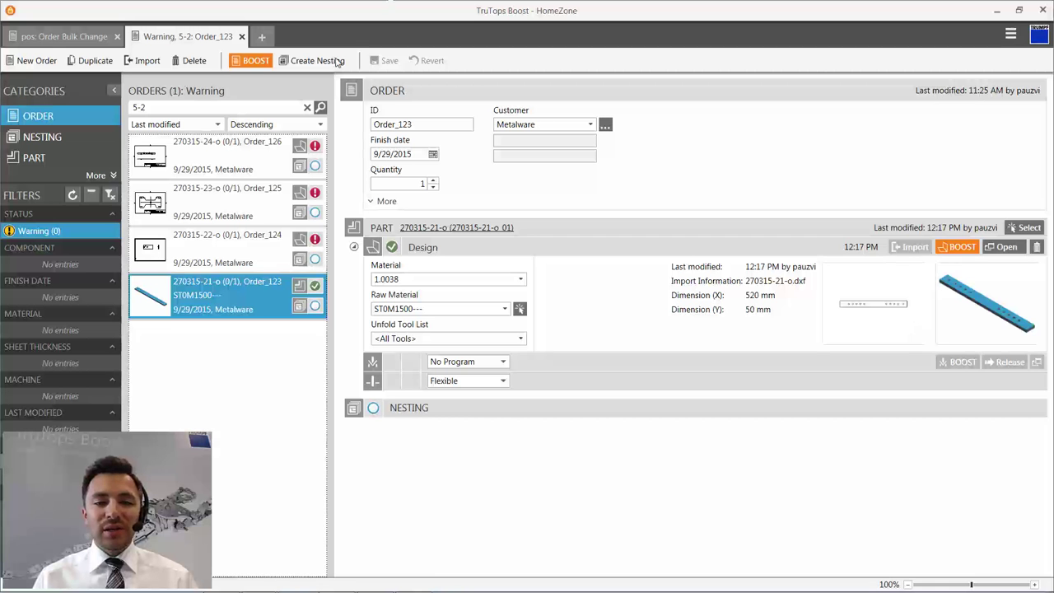
# Open the design of part 270315-22-o and import its drawing with automatic part thickening for DXF/DWG/MI/IGES turned off.
pyautogui.click(207, 251)
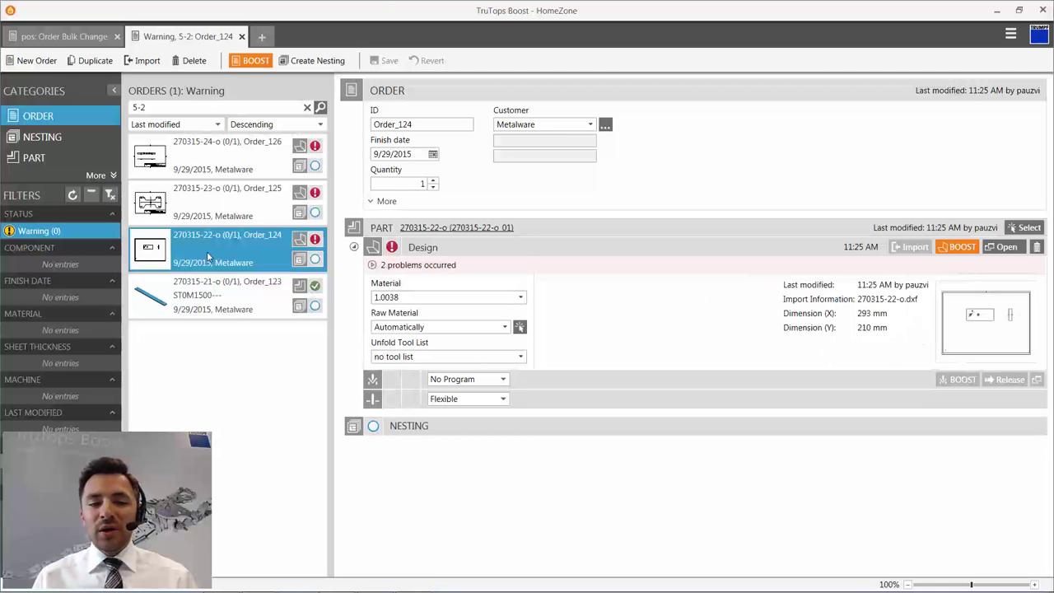
pyautogui.click(1004, 248)
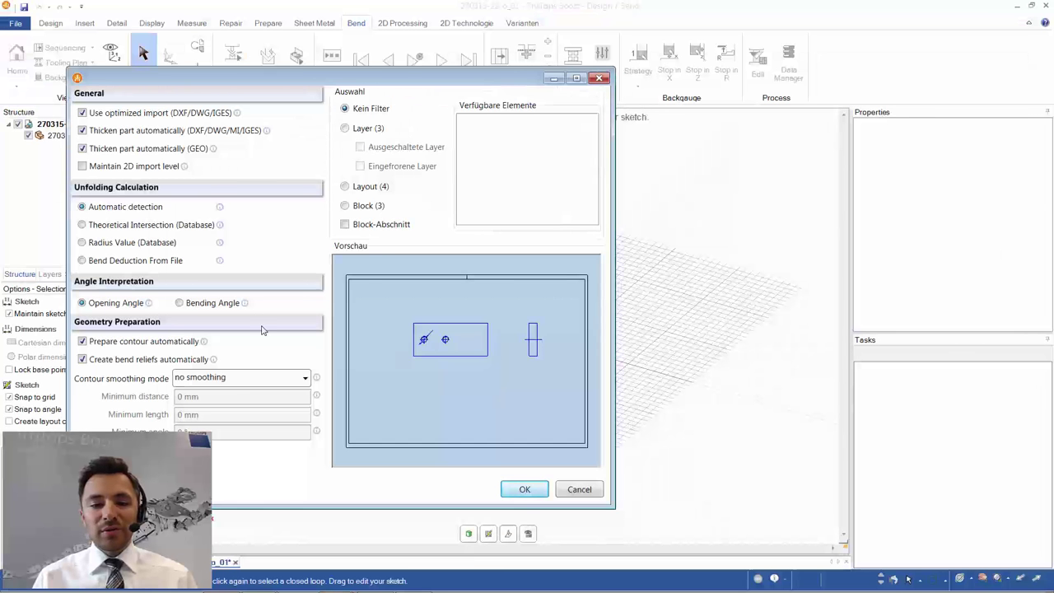
pyautogui.click(150, 148)
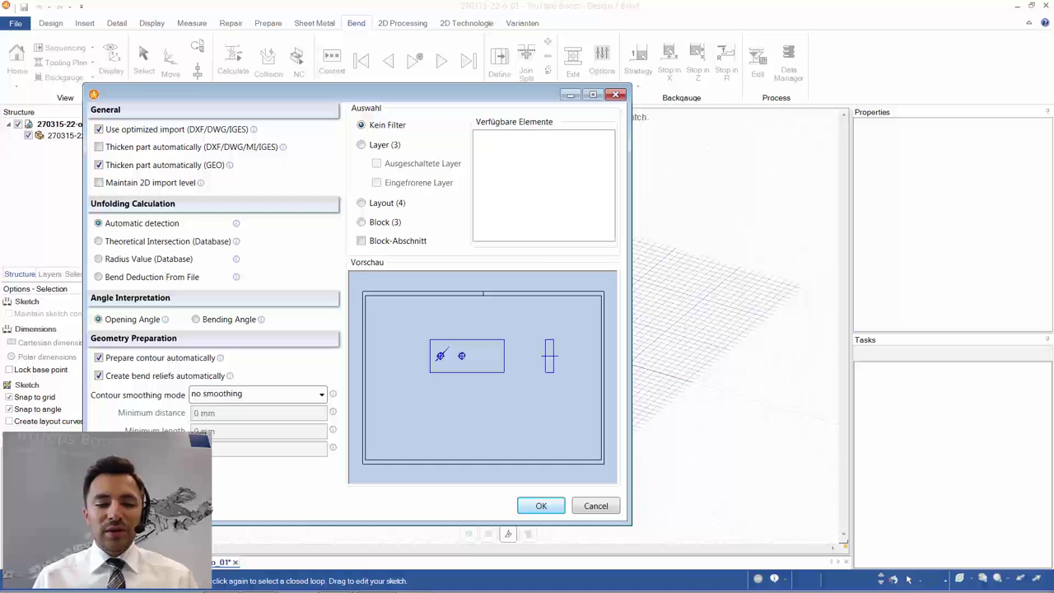
pyautogui.click(527, 506)
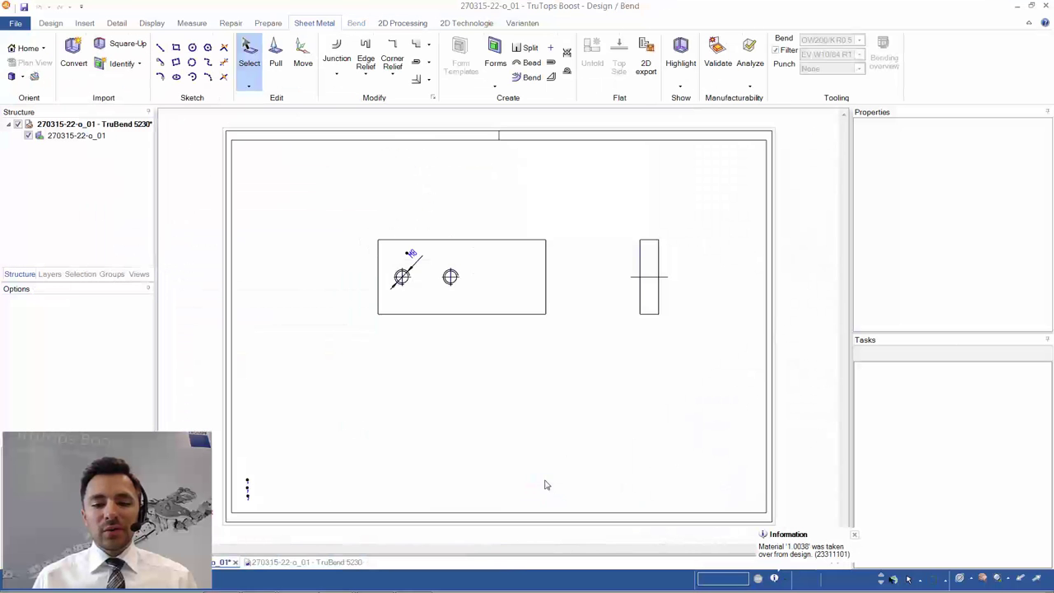
# Inspect the M8 hole contours and measure the plate thickness between the two long edges of the side view.
pyautogui.scroll(6, 426, 265)
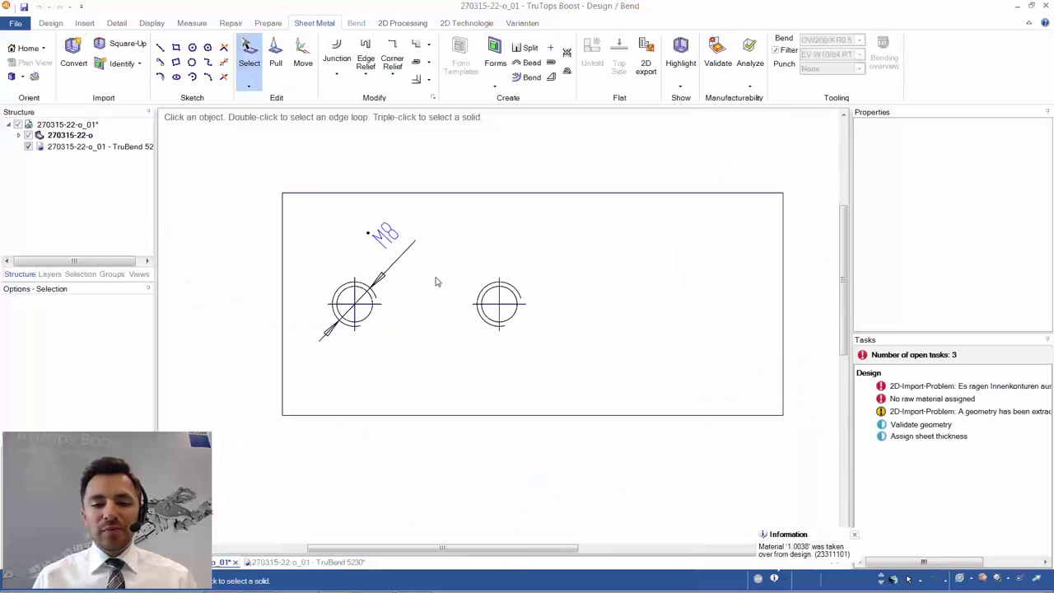
pyautogui.scroll(-5, 437, 360)
pyautogui.scroll(3, 585, 379)
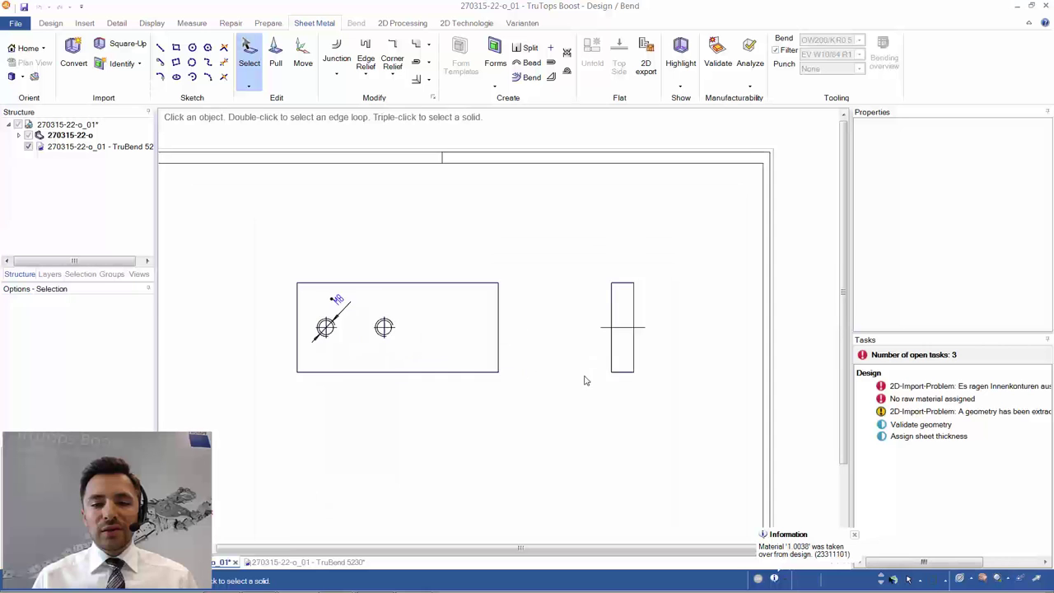
pyautogui.click(617, 359)
pyautogui.press('e')
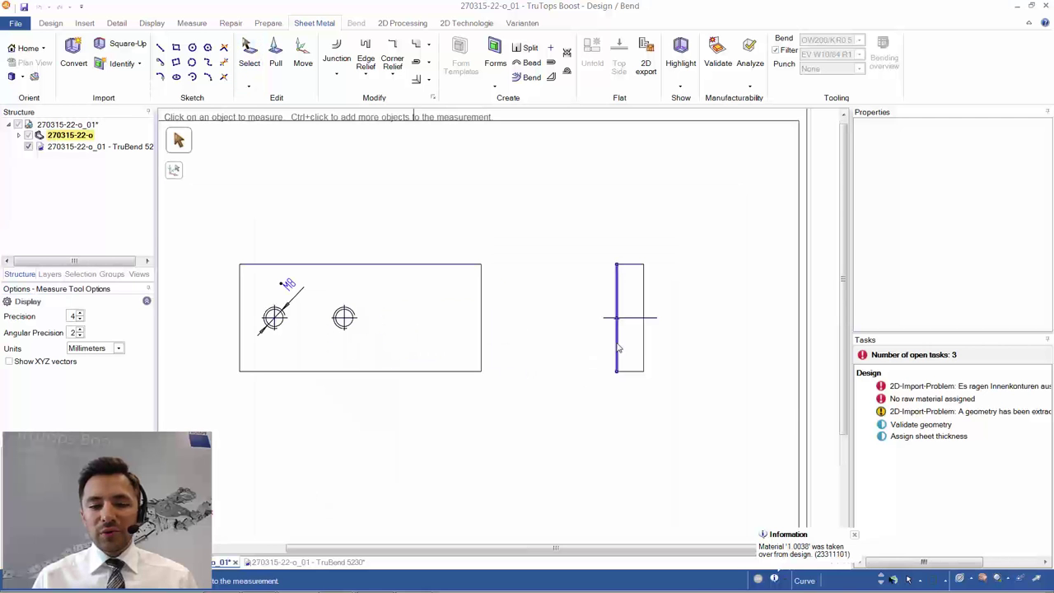
pyautogui.click(617, 353)
pyautogui.keyDown('ctrl'); pyautogui.click(645, 352); pyautogui.keyUp('ctrl')
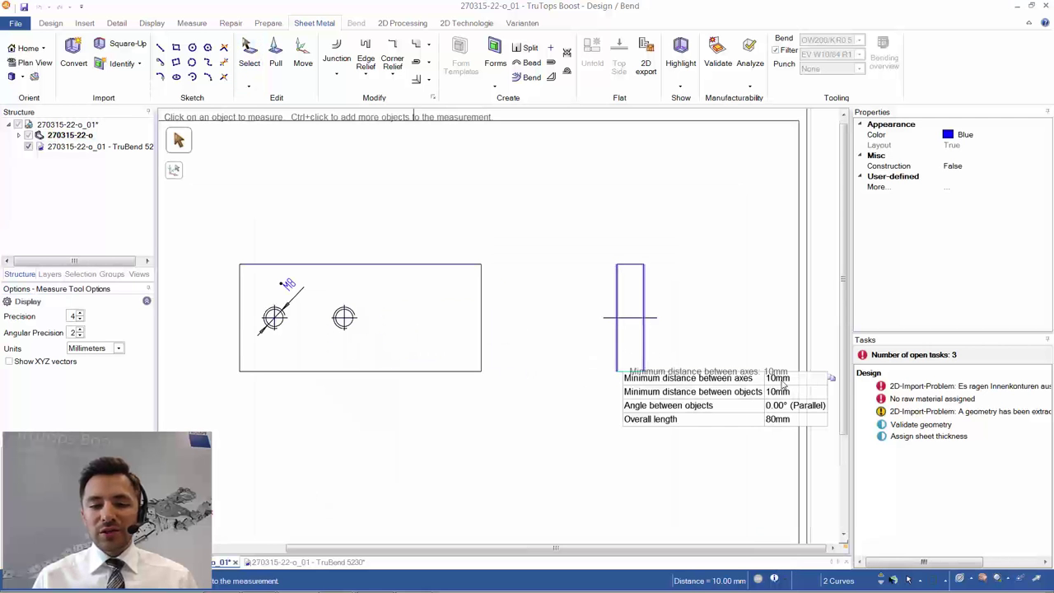
pyautogui.press('Escape')
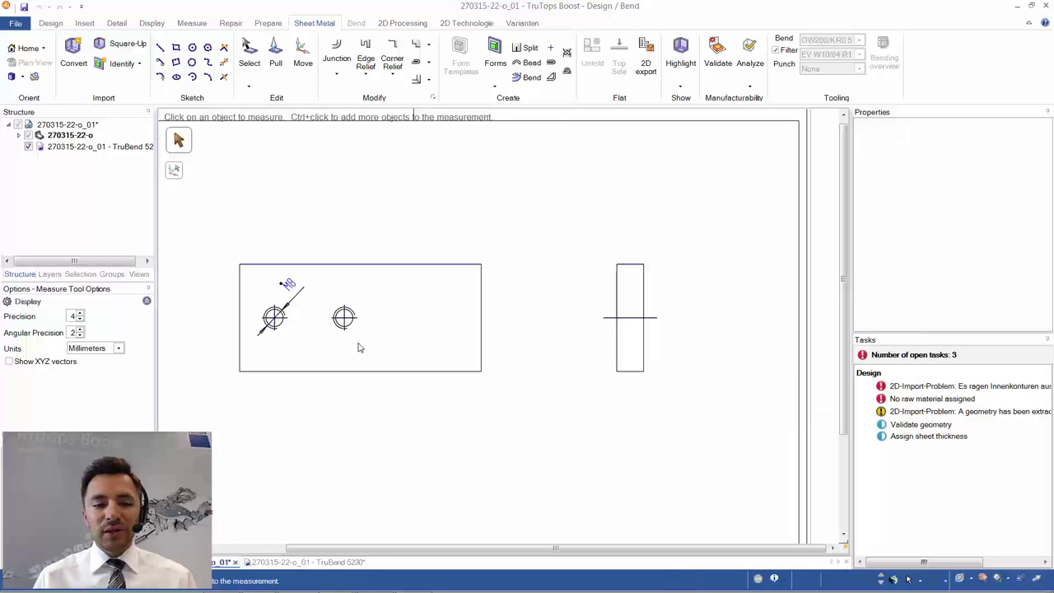
# Extract the plate's outer contour and the two inner hole circles as separate curves, and delete the 2D import from the part structure.
pyautogui.press('s')
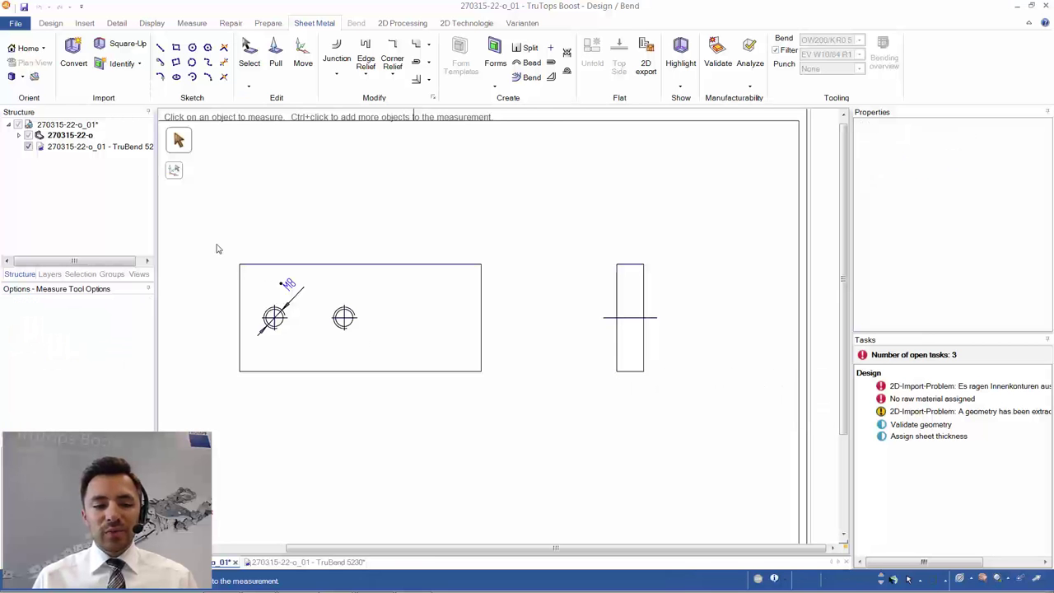
pyautogui.moveTo(217, 245); pyautogui.dragTo(509, 276)
pyautogui.moveTo(552, 247); pyautogui.dragTo(454, 411)
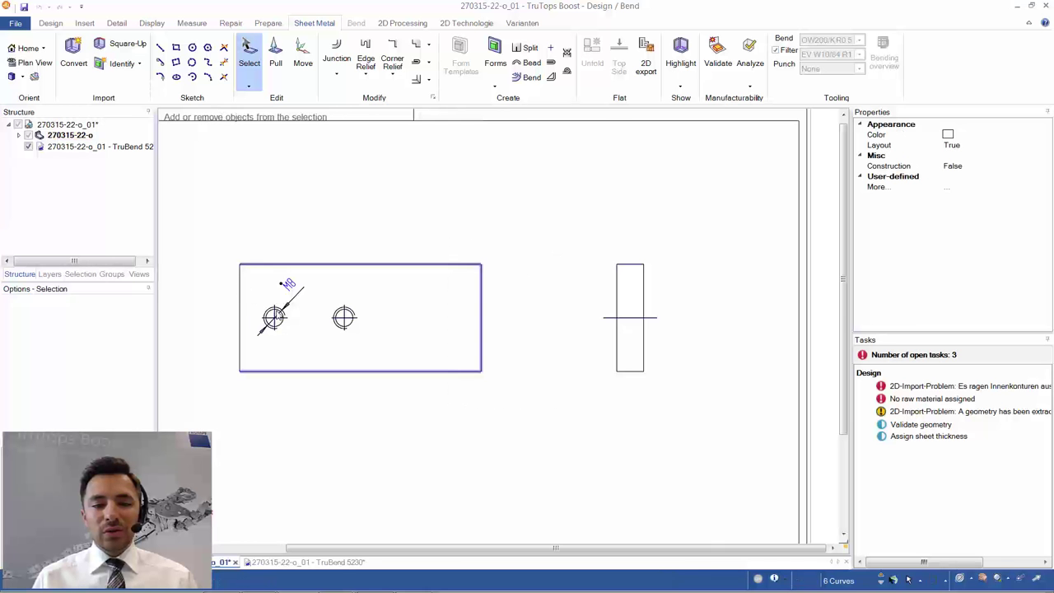
pyautogui.keyDown('ctrl'); pyautogui.click(284, 287); pyautogui.keyUp('ctrl')
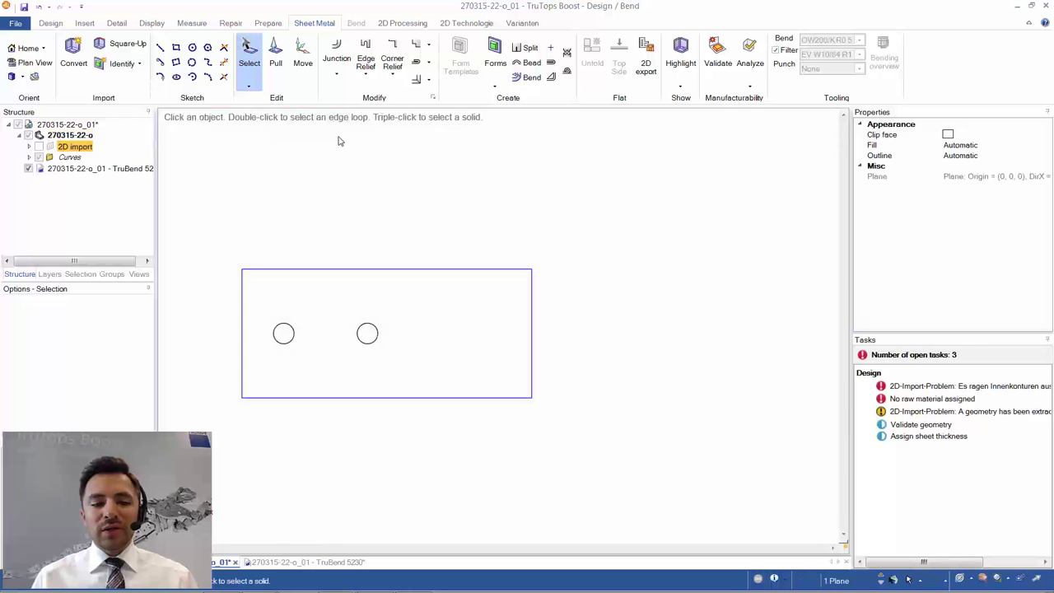
pyautogui.press('Delete')
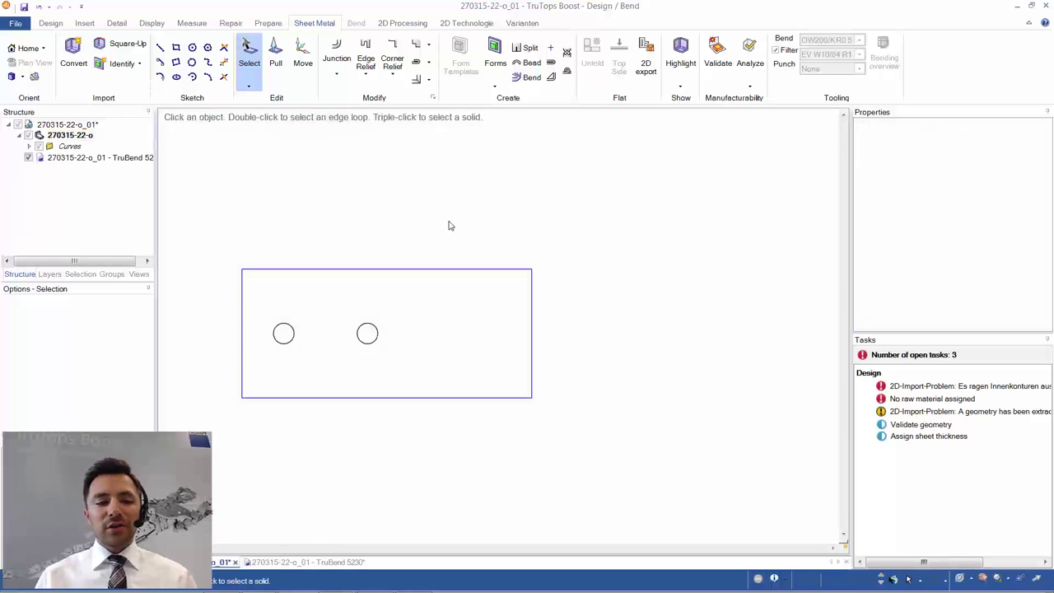
# Fill the plate outline with its two holes into a surface and pull its face by 10 mm into a solid.
pyautogui.moveTo(590, 229)
pyautogui.mouseDown()
pyautogui.moveTo(294, 447)
pyautogui.moveTo(217, 440)
pyautogui.mouseUp()
pyautogui.click(448, 345)
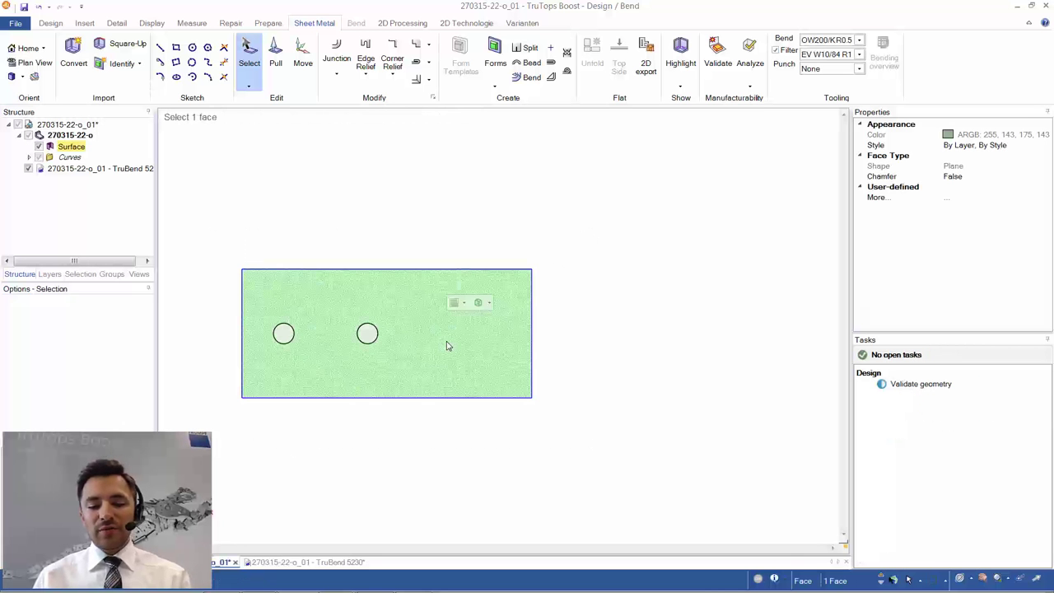
pyautogui.press('p')
pyautogui.moveTo(459, 356); pyautogui.dragTo(463, 296, button='middle')
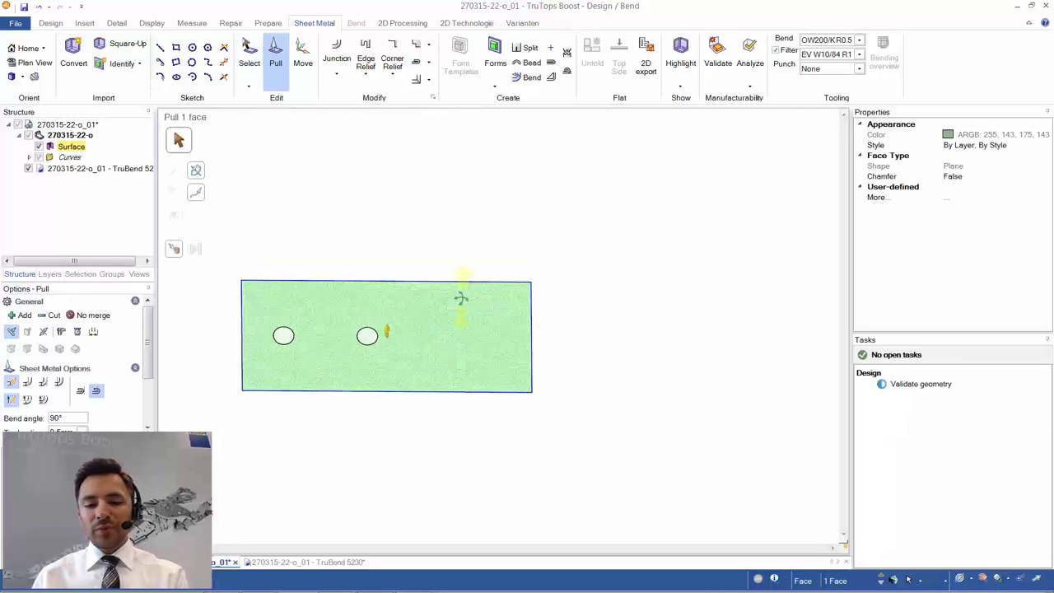
pyautogui.write('10')
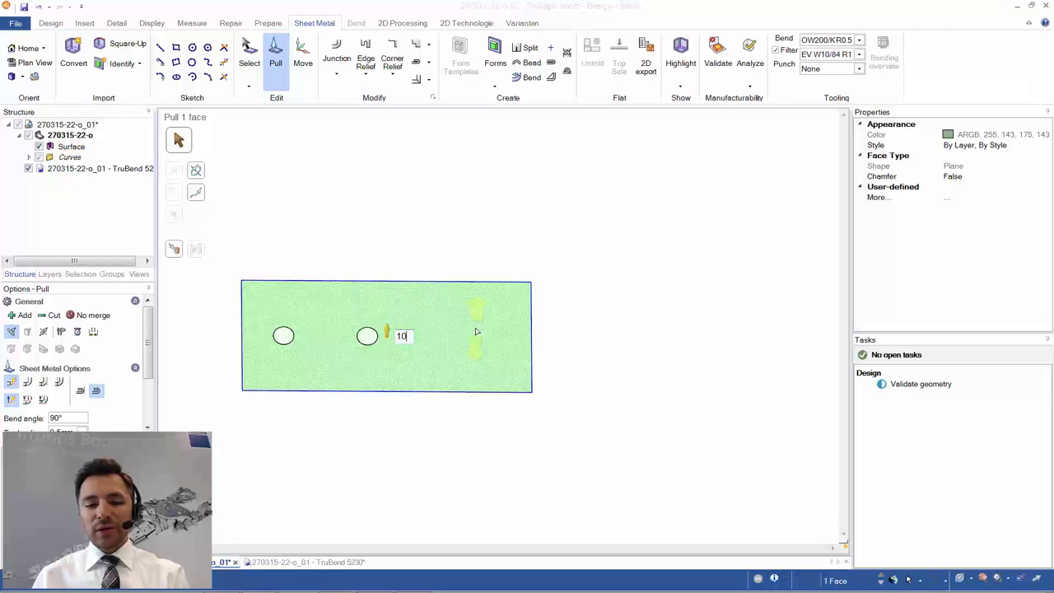
pyautogui.press('Return')
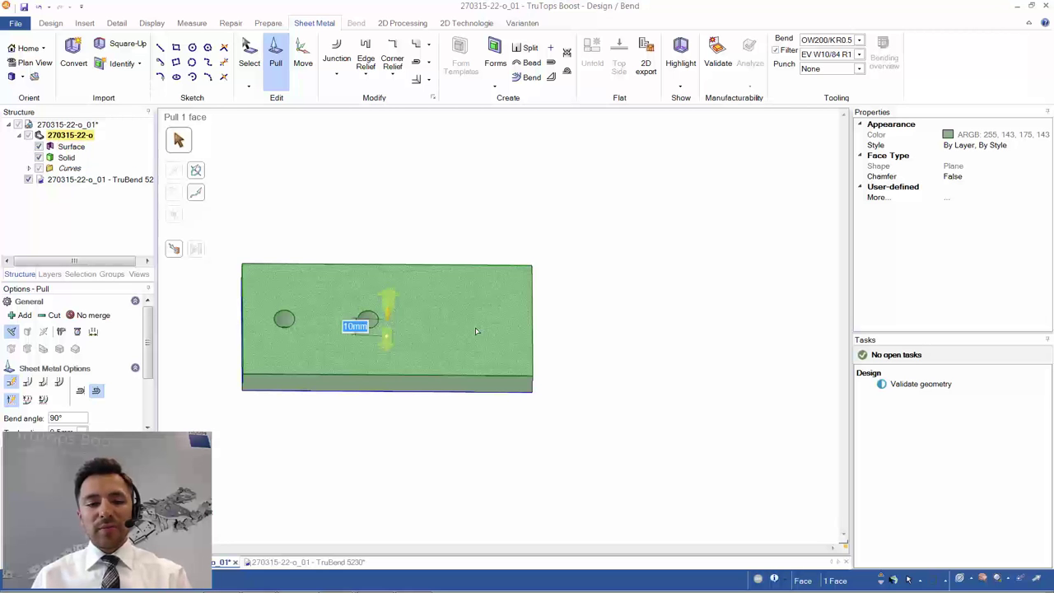
# Delete the leftover surface and curves of part 270315-22-o and convert the solid to sheet metal.
pyautogui.keyDown('ctrl'); pyautogui.click(69, 167); pyautogui.keyUp('ctrl')
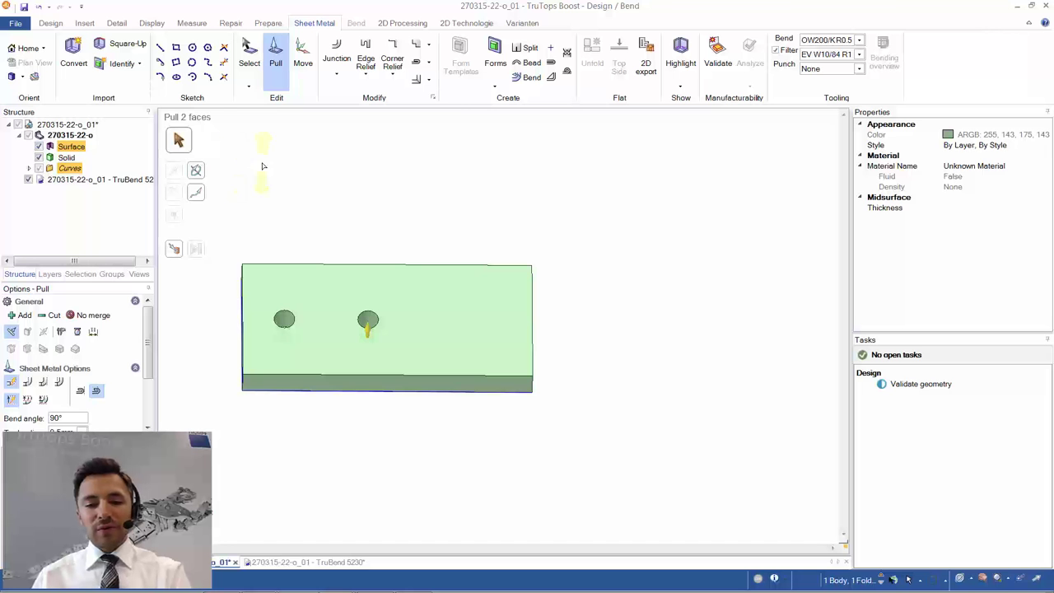
pyautogui.press('Delete')
pyautogui.click(73, 58)
pyautogui.click(447, 319)
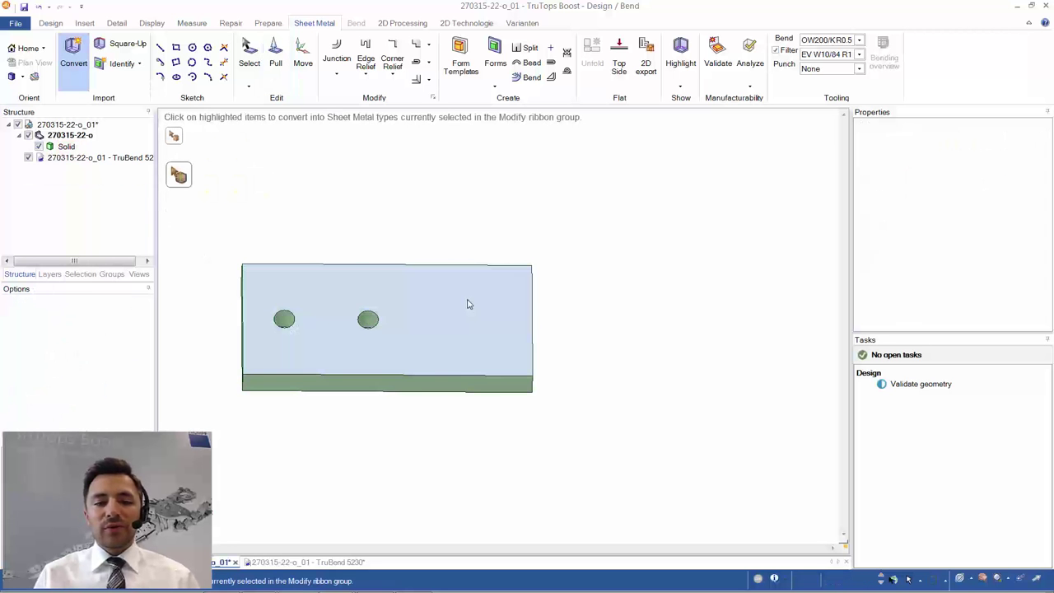
# Close the design and save 270315-22-o_01.
pyautogui.click(1046, 6)
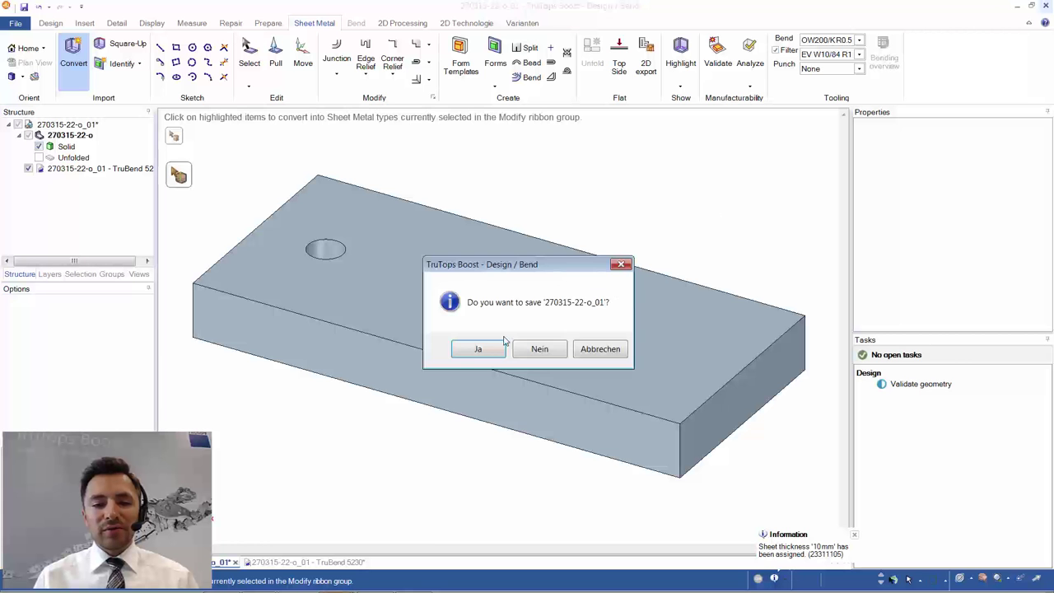
pyautogui.click(474, 352)
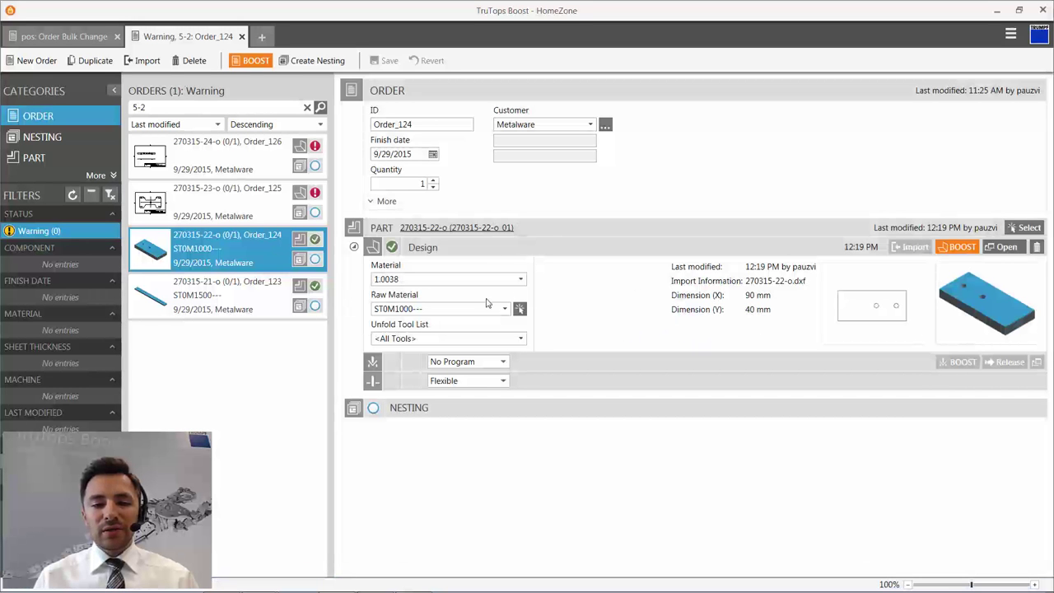
# Open the design of part 270315-23-o and import its drawing with automatic part thickening on and no contour smoothing.
pyautogui.click(185, 195)
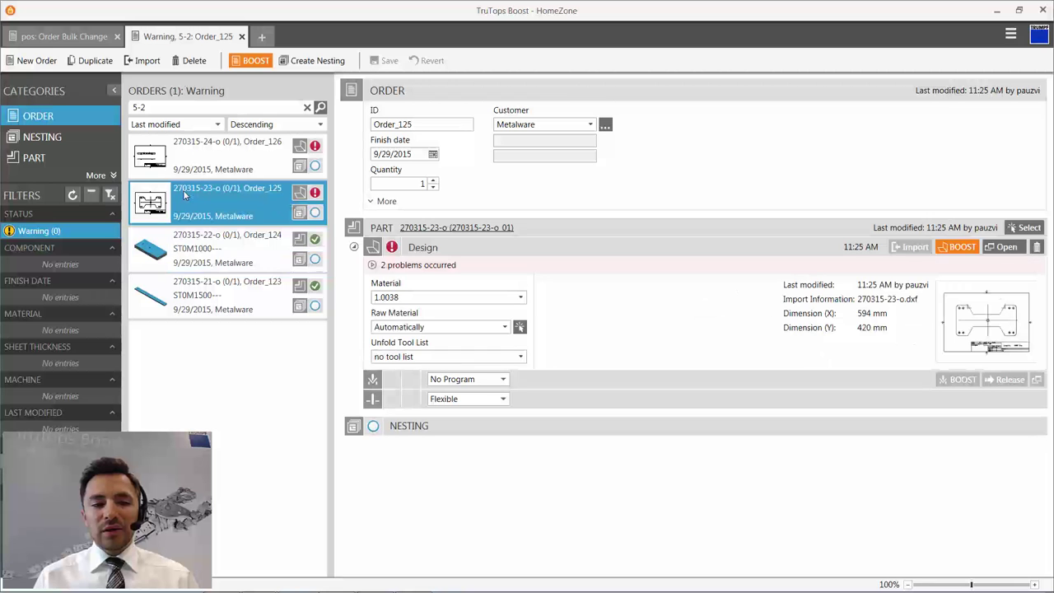
pyautogui.click(1005, 247)
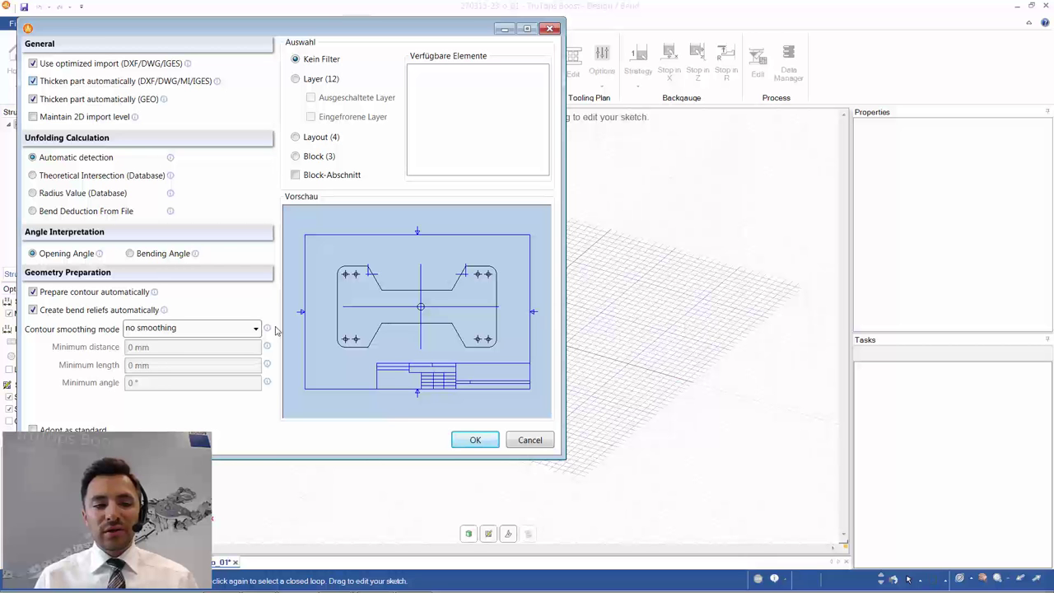
pyautogui.click(475, 441)
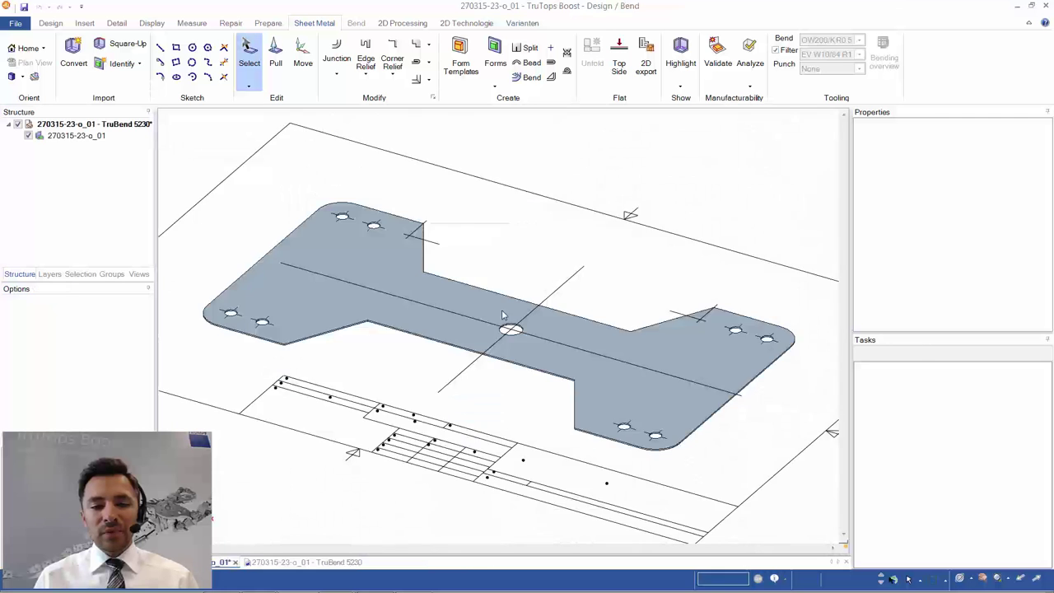
# Examine the thickened plate's edges and holes and the surrounding frame and title block, including in plan view of the top face.
pyautogui.scroll(6, 558, 406)
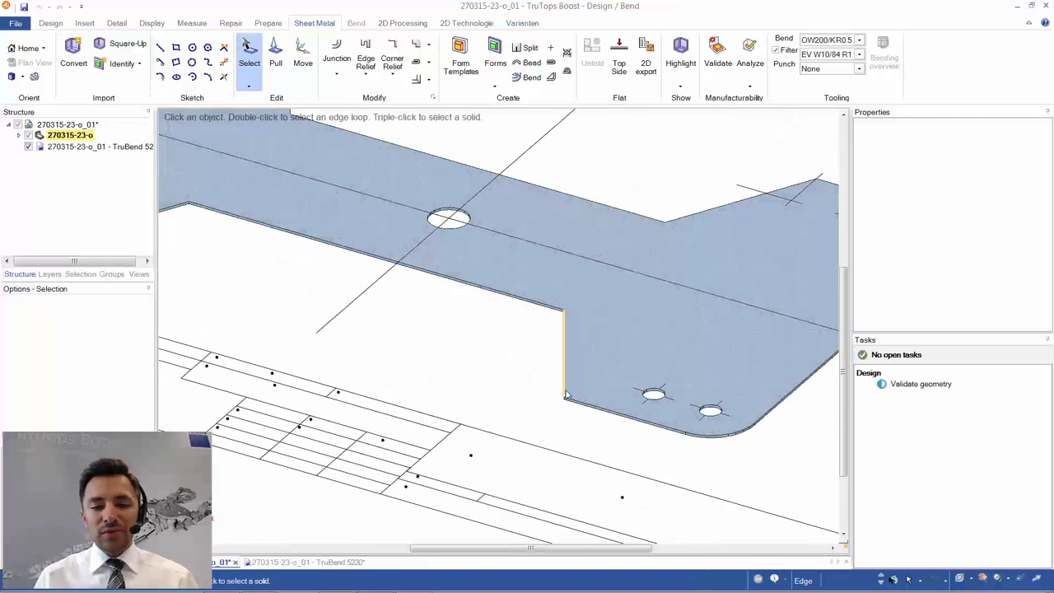
pyautogui.scroll(-5, 576, 453)
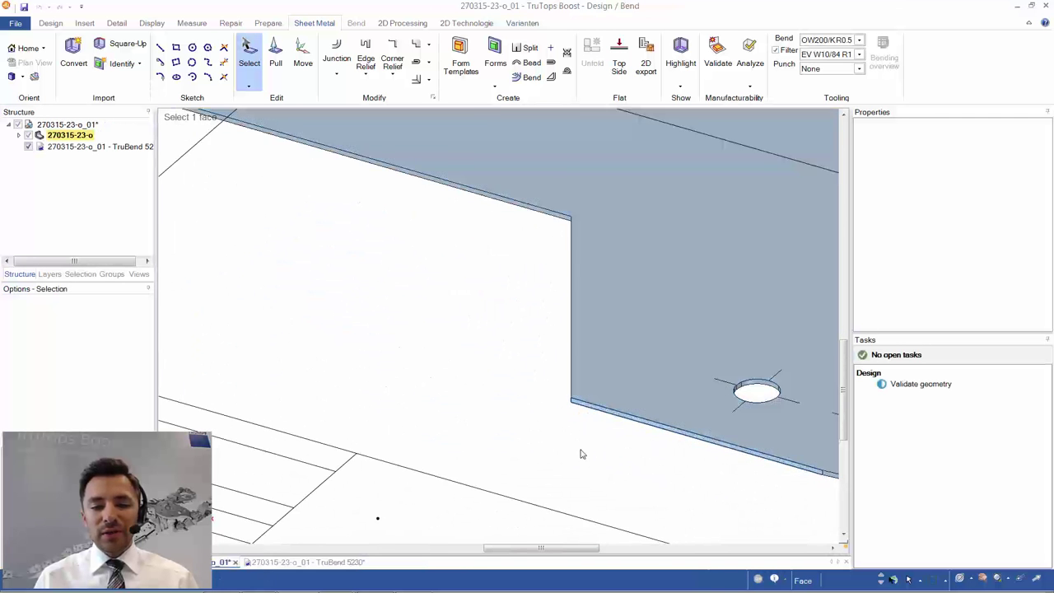
pyautogui.scroll(-4, 560, 354)
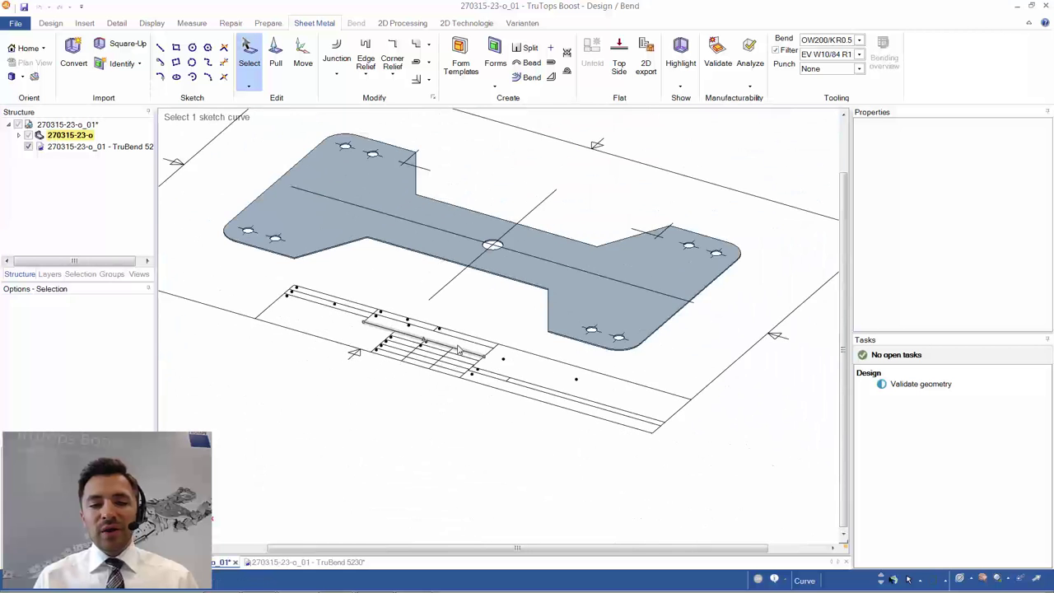
pyautogui.scroll(5, 368, 346)
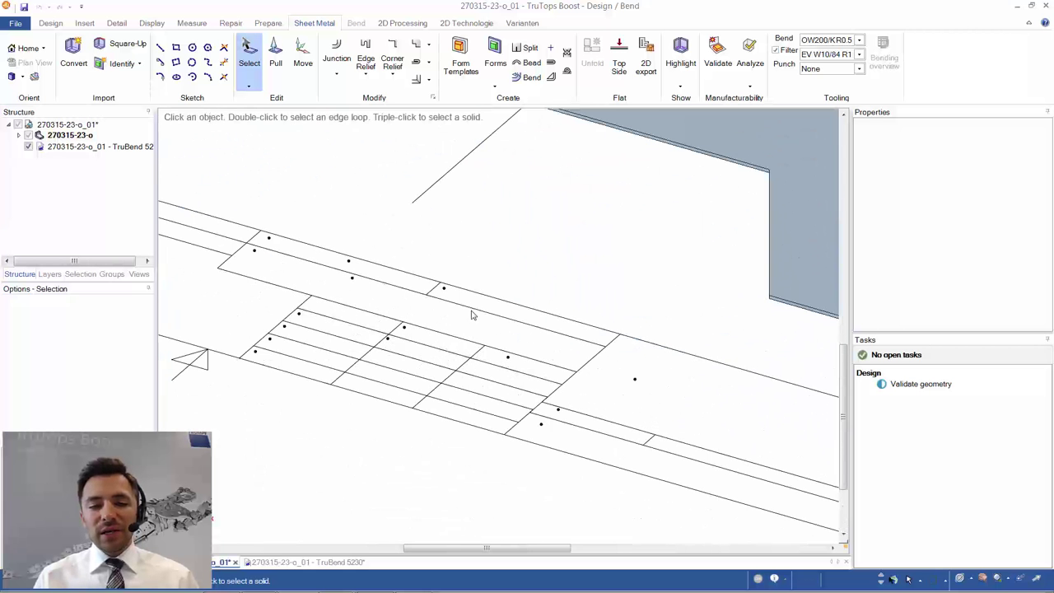
pyautogui.scroll(-4, 426, 412)
pyautogui.scroll(4, 444, 461)
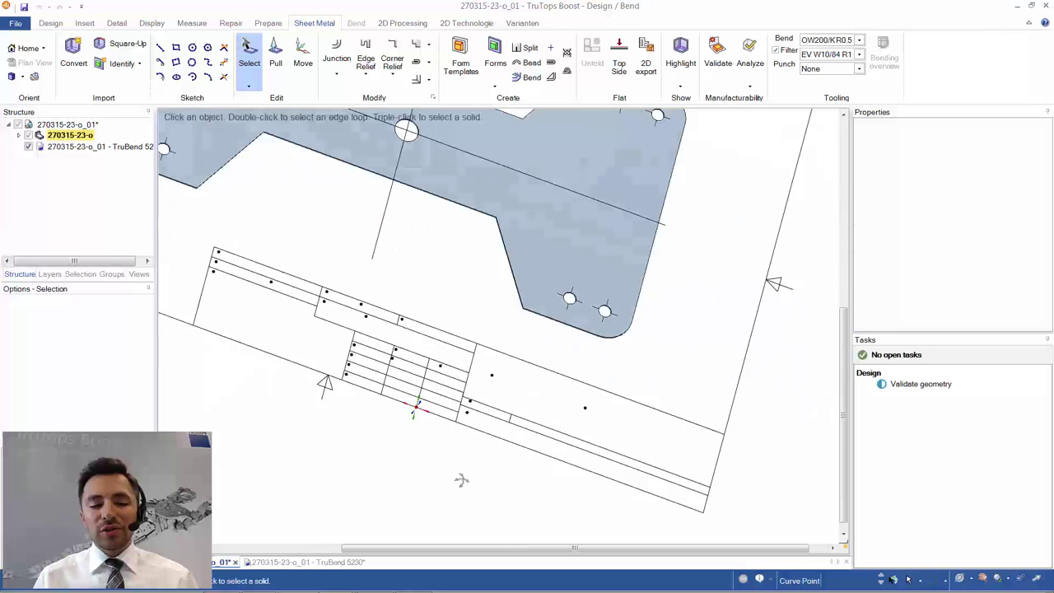
pyautogui.scroll(-2, 461, 478)
pyautogui.moveTo(461, 478); pyautogui.dragTo(521, 501, button='middle')
pyautogui.scroll(-4, 462, 462)
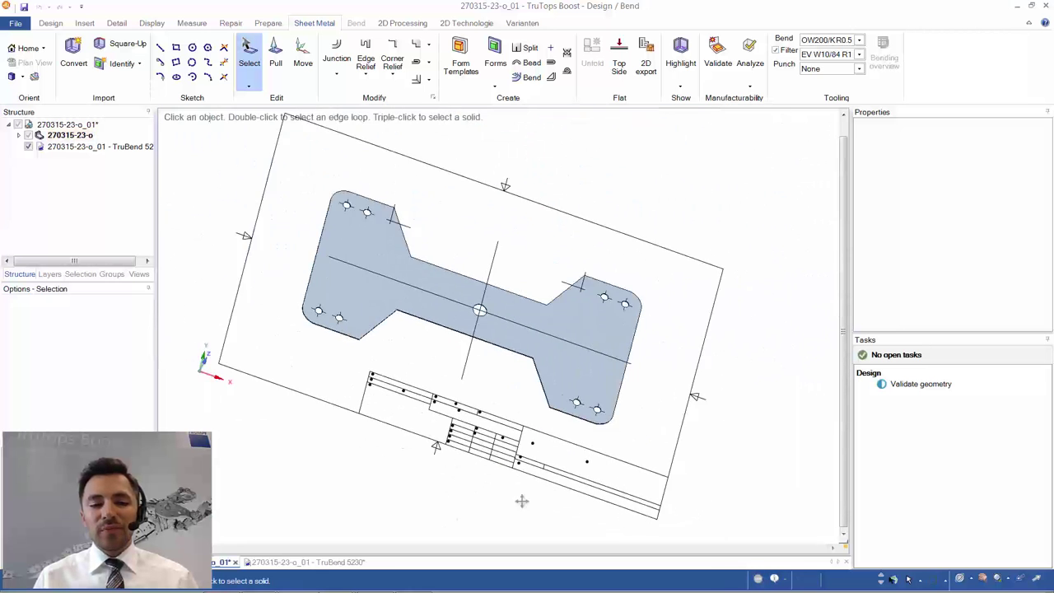
pyautogui.click(471, 323)
pyautogui.press('v')
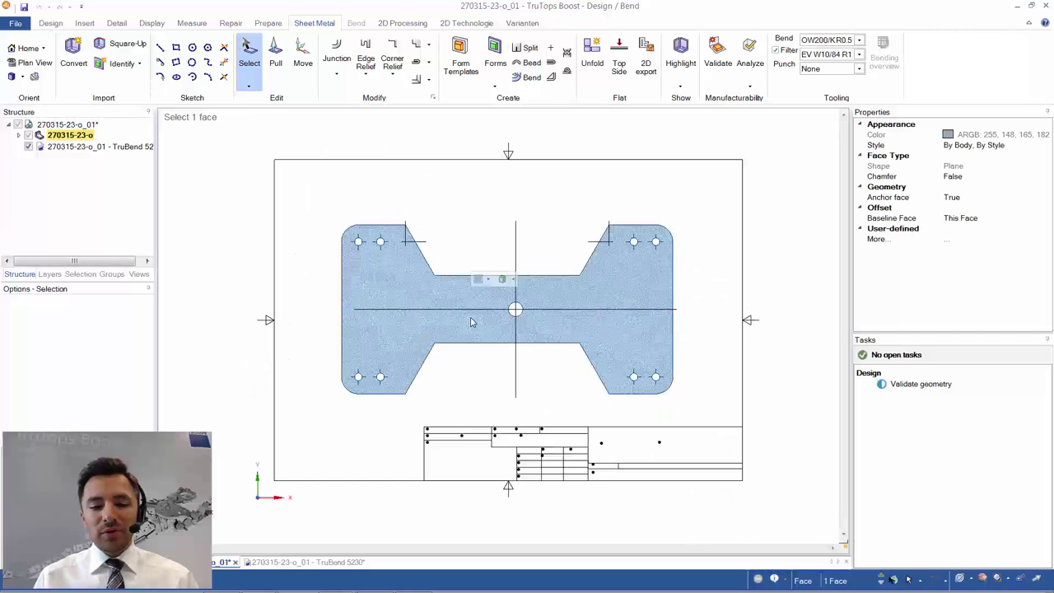
pyautogui.scroll(1, 491, 419)
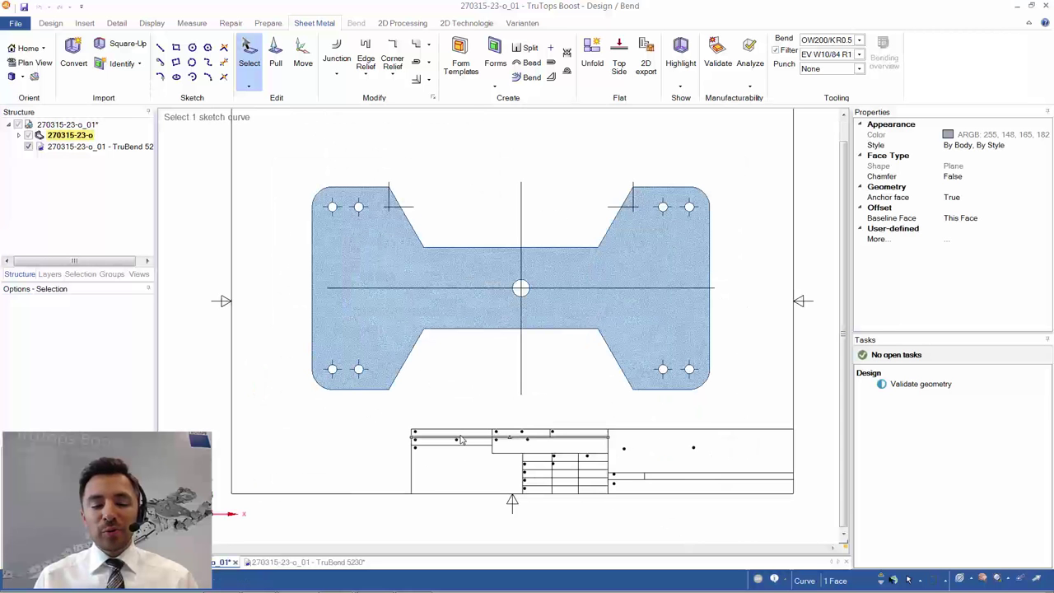
pyautogui.scroll(-1, 442, 374)
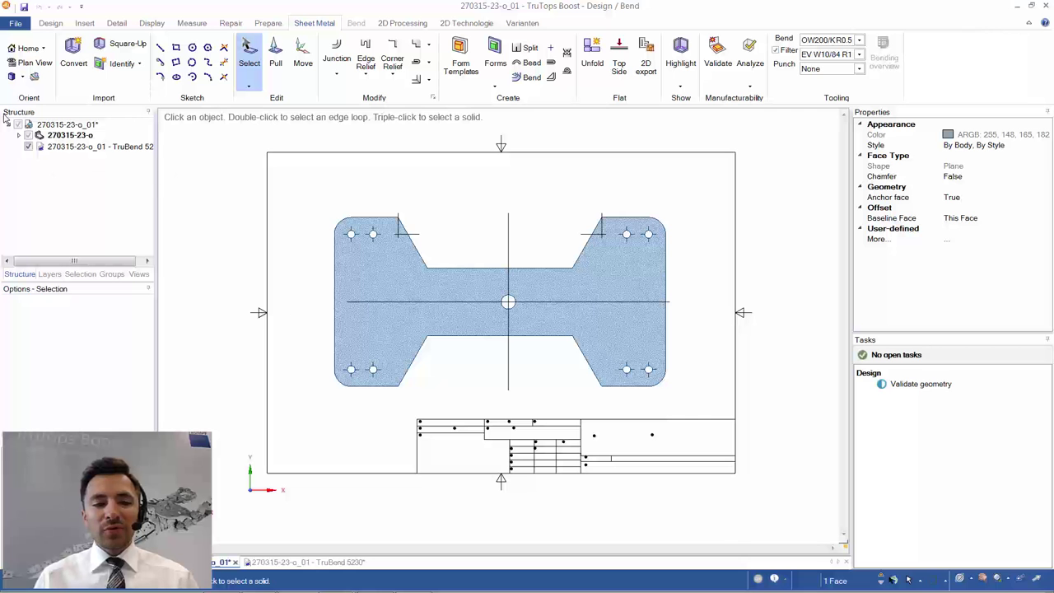
# Delete the unfolded body and the leftover drawing curves from part 270315-23-o, including the centre marks at the corner holes.
pyautogui.click(18, 136)
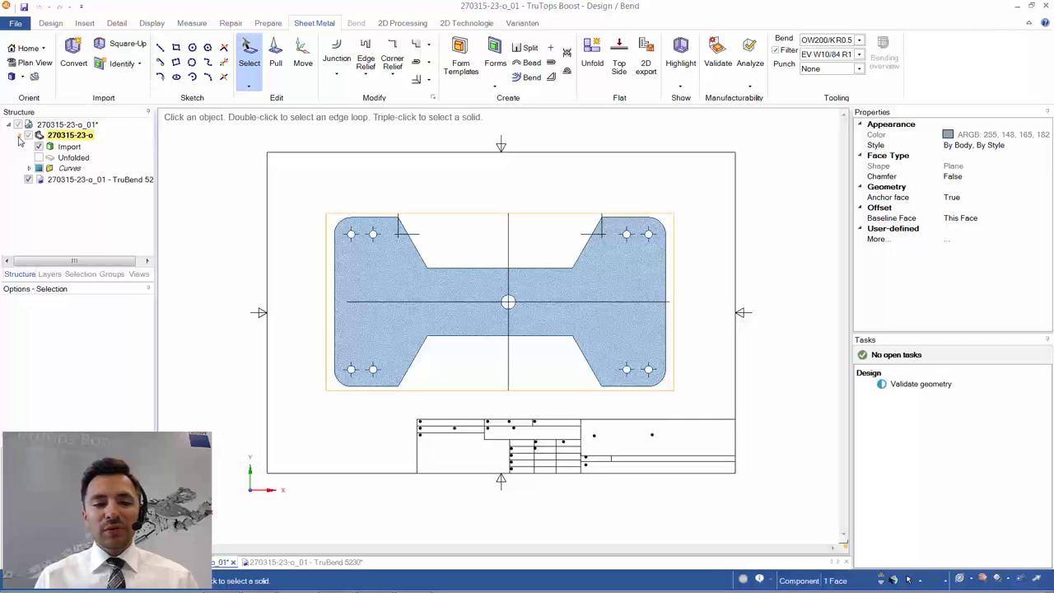
pyautogui.click(72, 158)
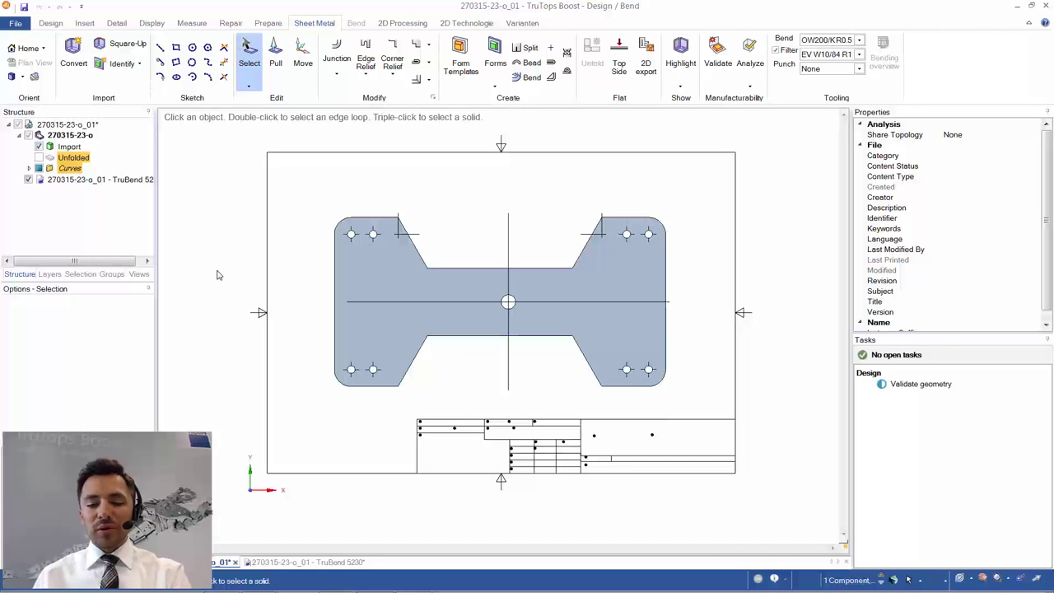
pyautogui.press('Delete')
pyautogui.click(483, 294)
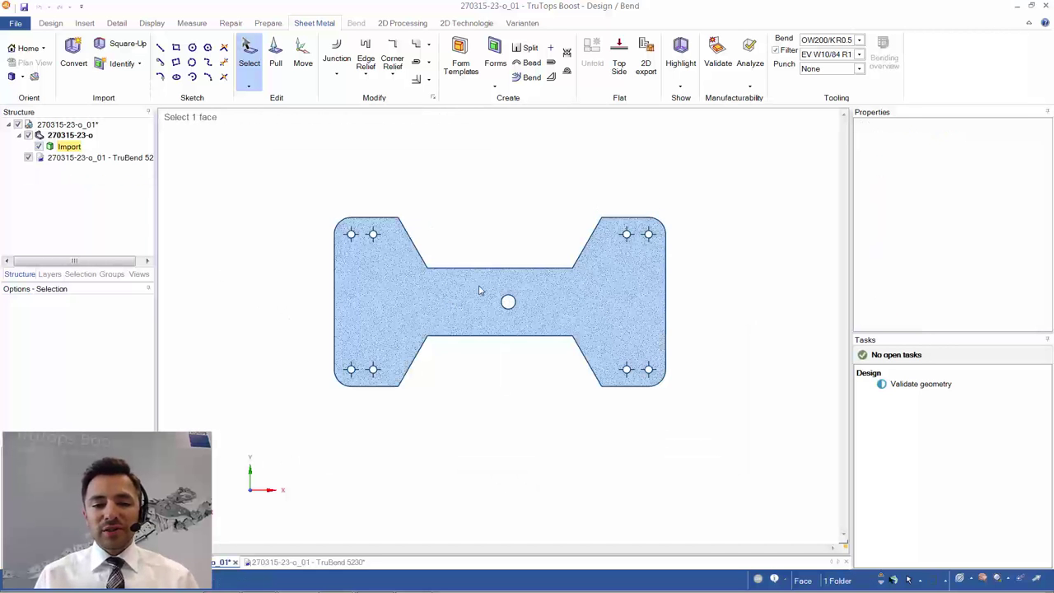
pyautogui.click(60, 236)
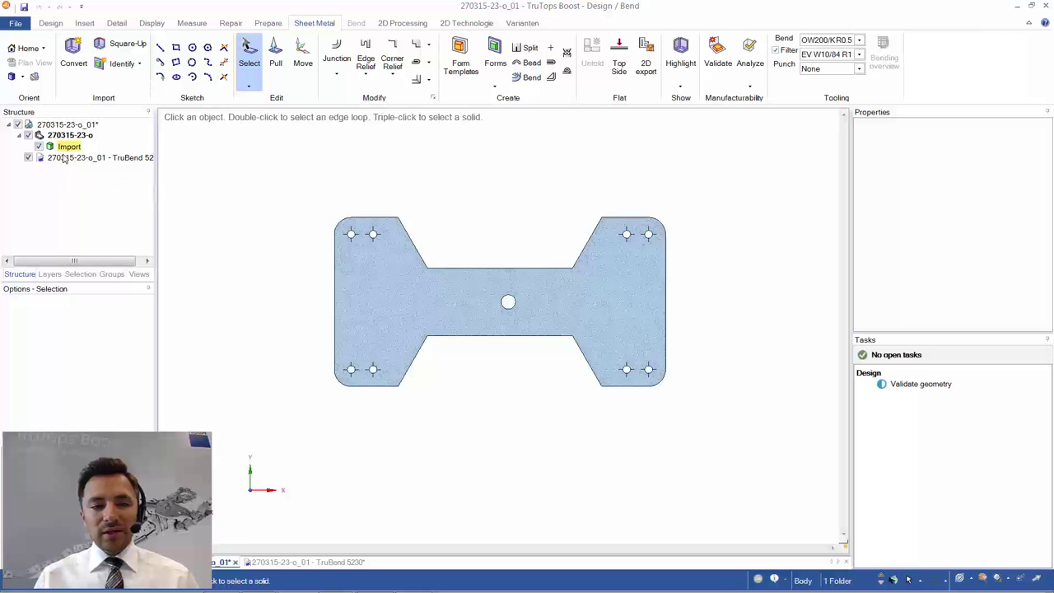
pyautogui.scroll(3, 511, 329)
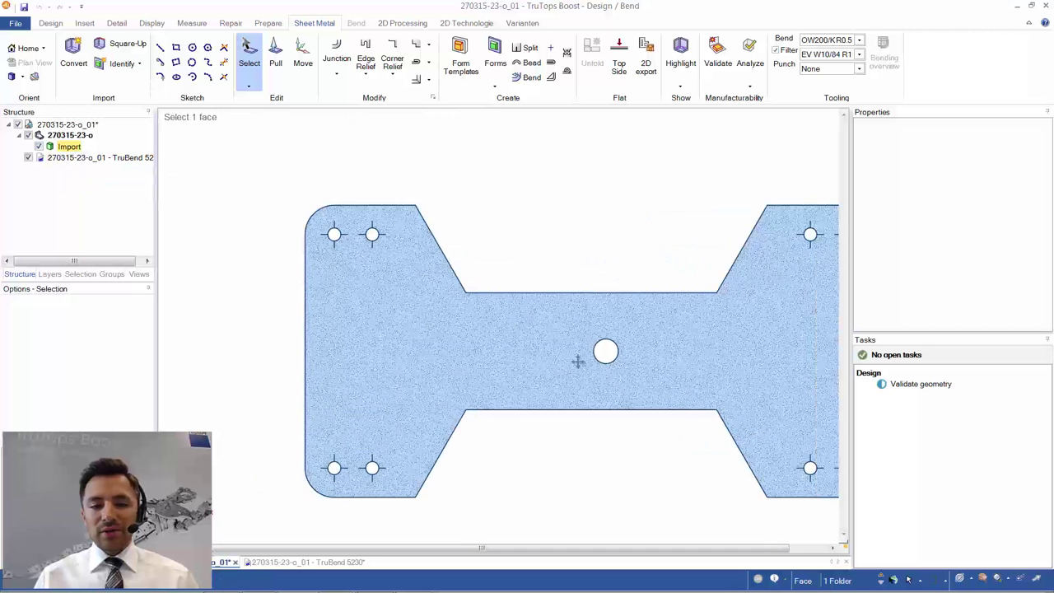
pyautogui.press('h')
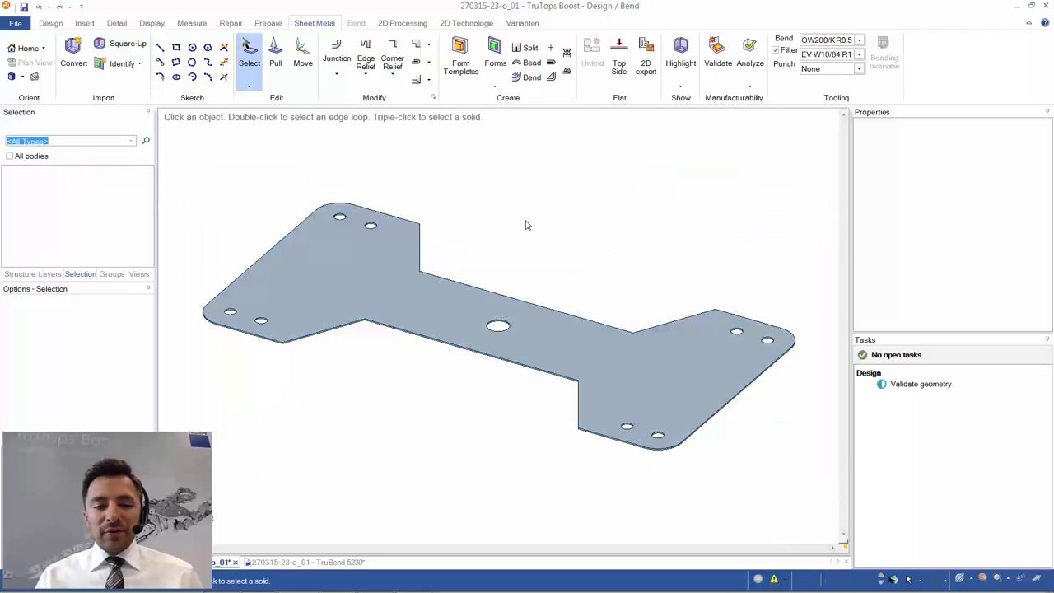
pyautogui.click(445, 304)
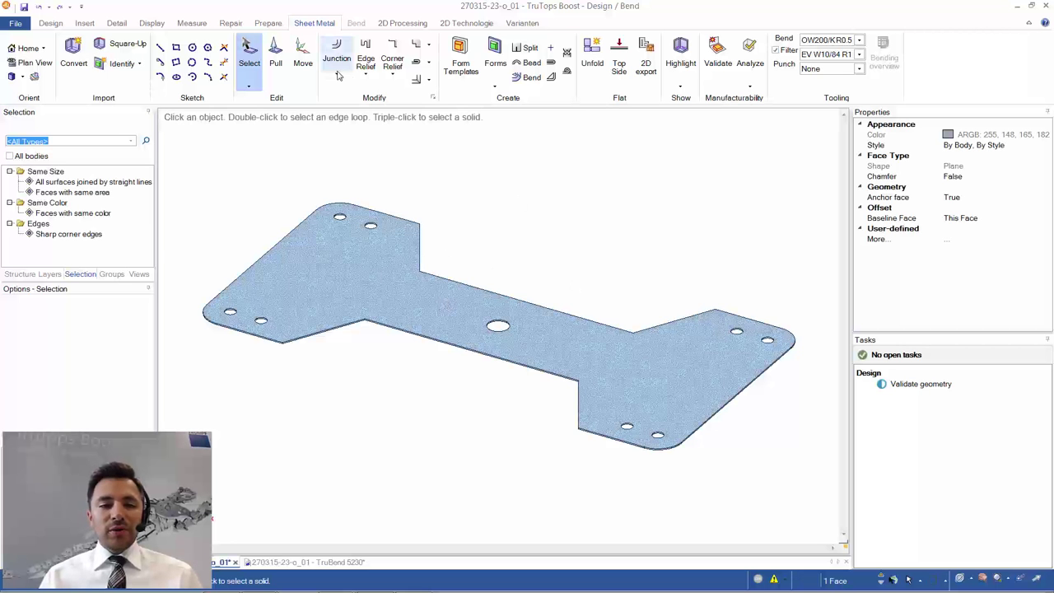
pyautogui.click(274, 58)
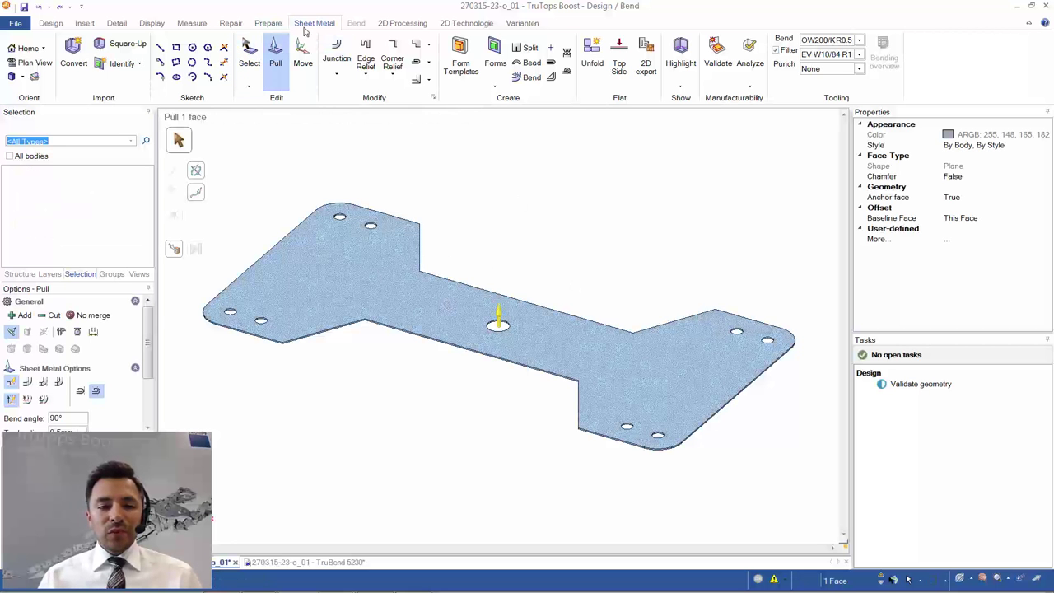
pyautogui.scroll(-5, 395, 281)
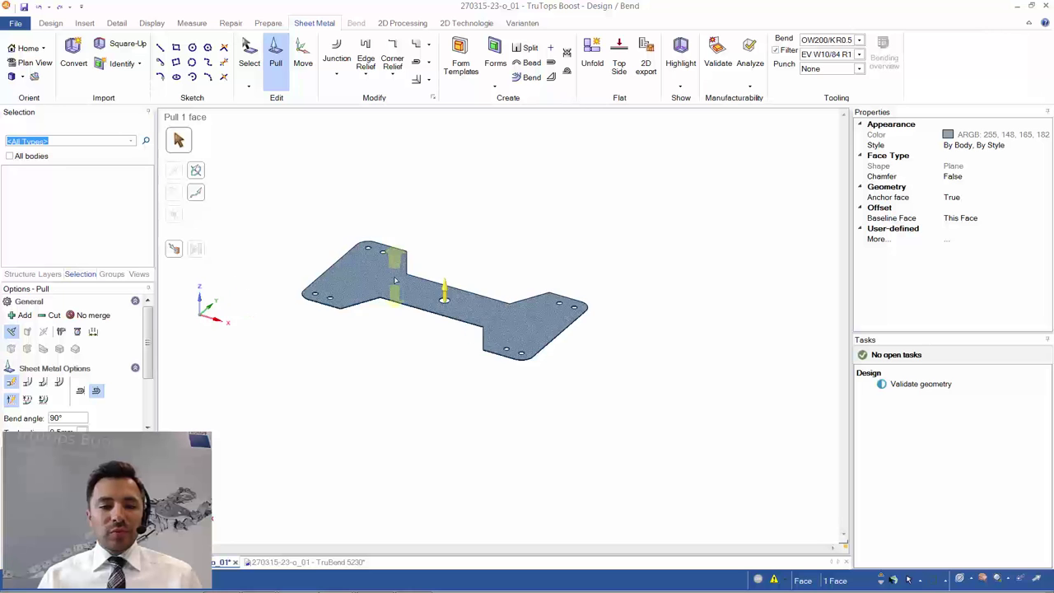
pyautogui.keyDown('shift'); pyautogui.moveTo(408, 309); pyautogui.dragTo(543, 317, button='middle'); pyautogui.keyUp('shift')
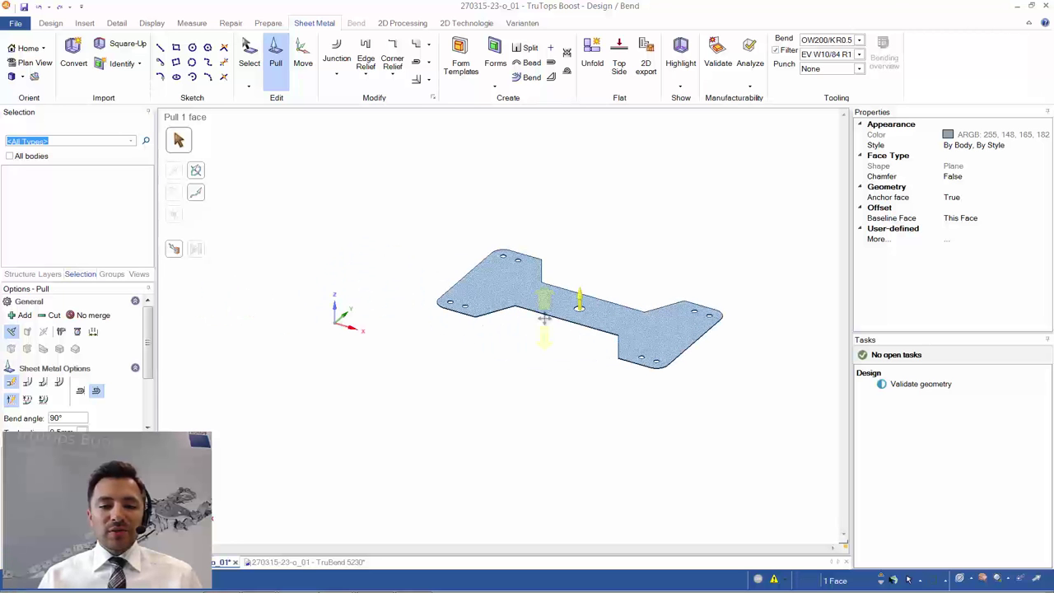
pyautogui.click(340, 338)
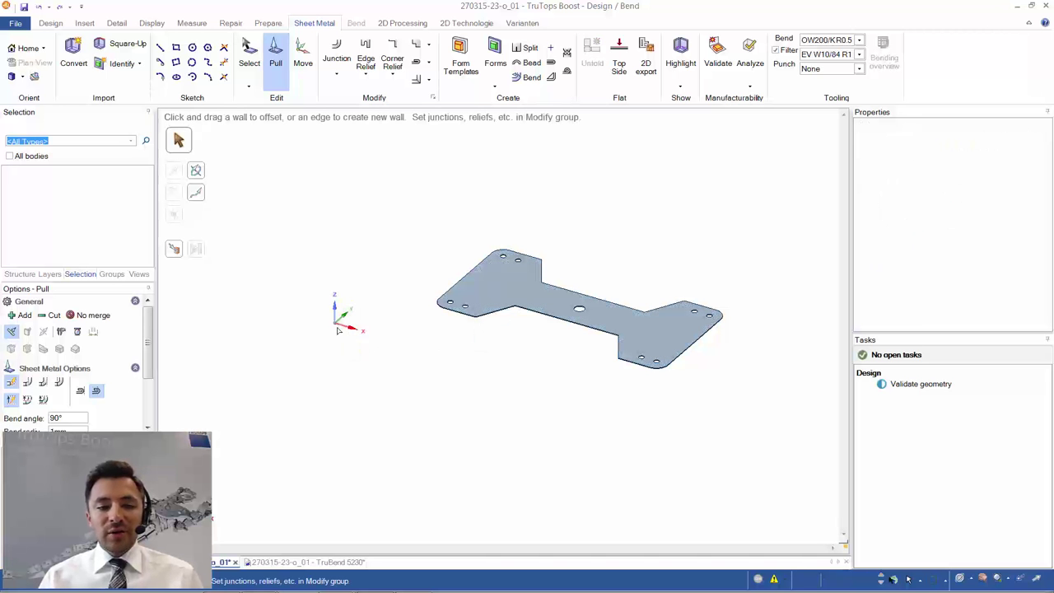
# Move the imported plate body along X to a distance of 0 from the origin.
pyautogui.click(303, 56)
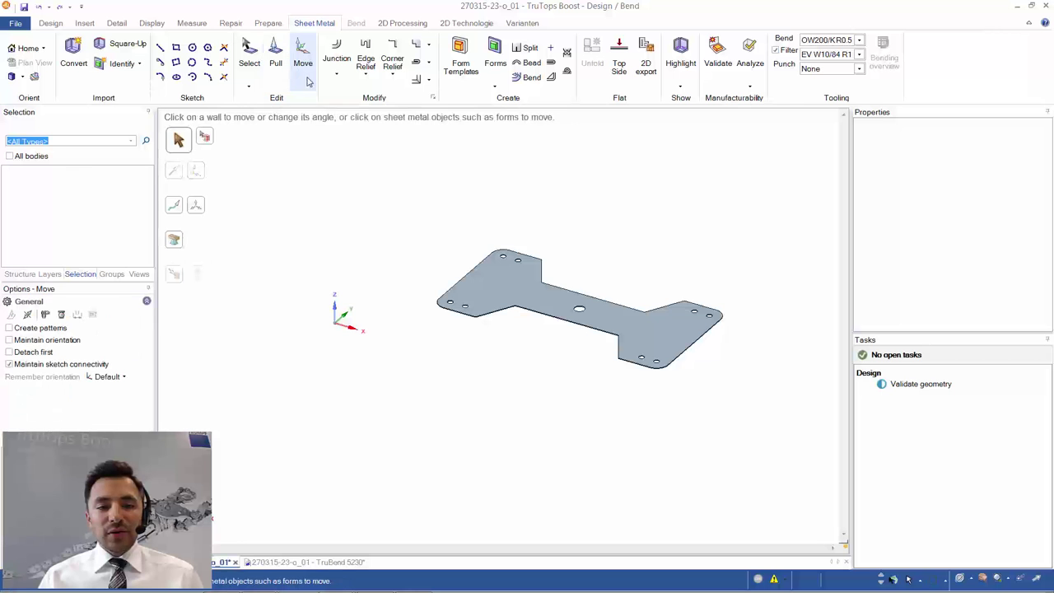
pyautogui.click(17, 273)
pyautogui.click(69, 147)
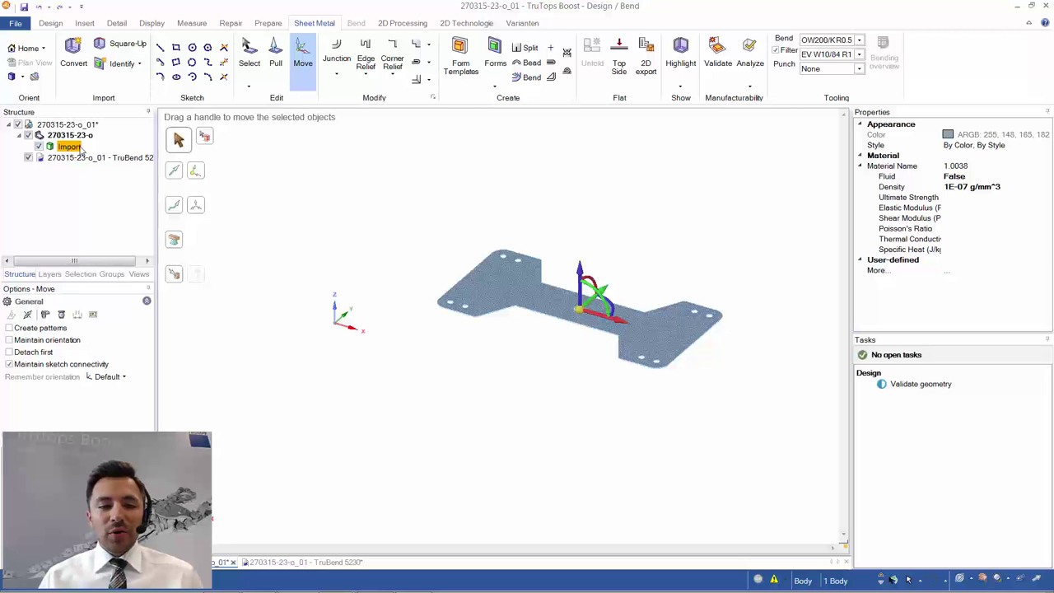
pyautogui.click(602, 317)
pyautogui.click(328, 311)
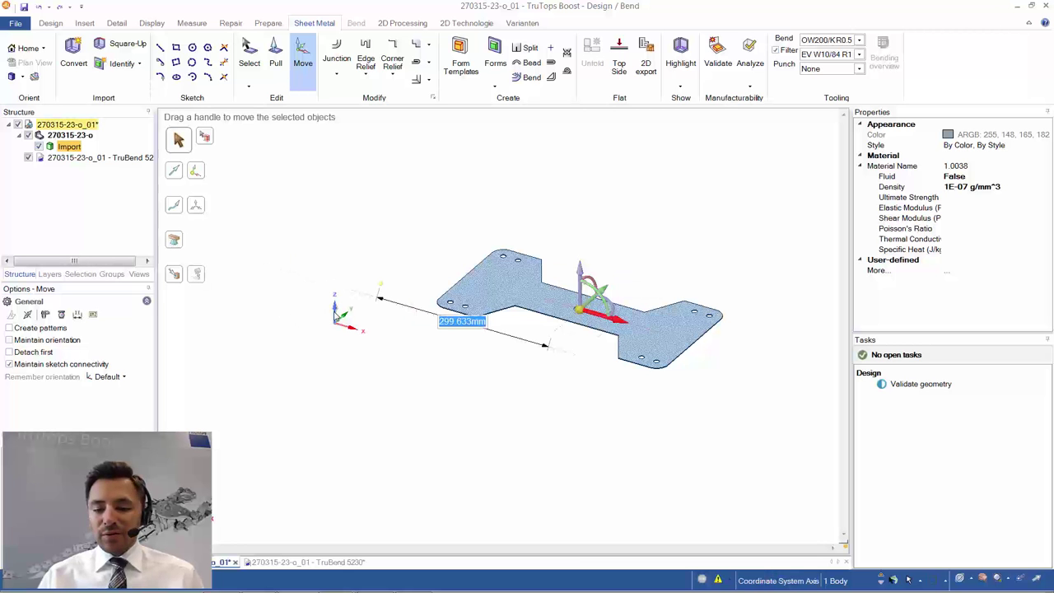
pyautogui.write('0')
pyautogui.press('Return')
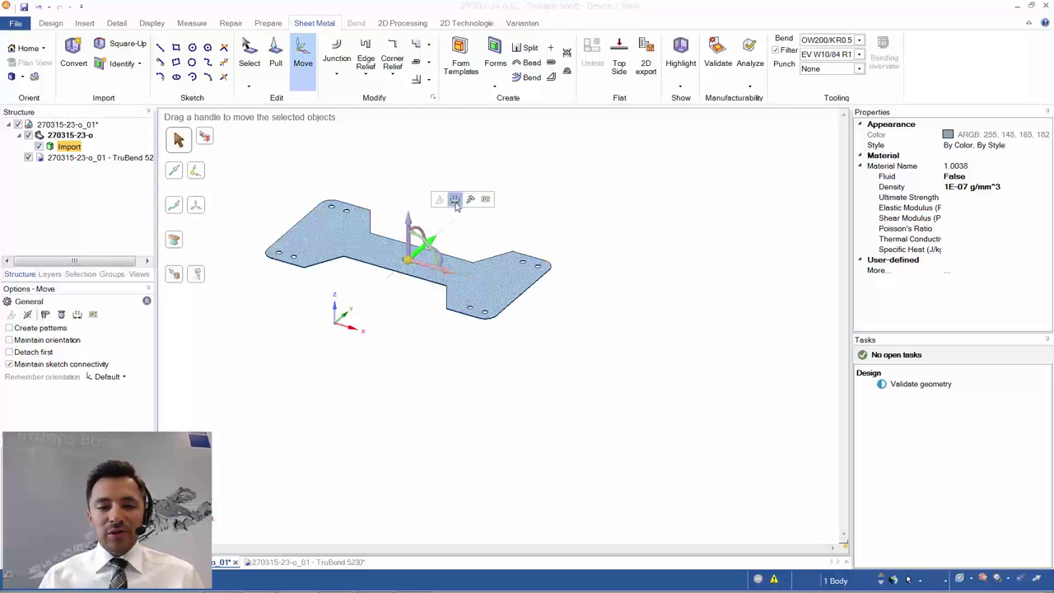
# Move the plate body along Y to a distance of 0, centring its middle hole on the origin.
pyautogui.click(455, 199)
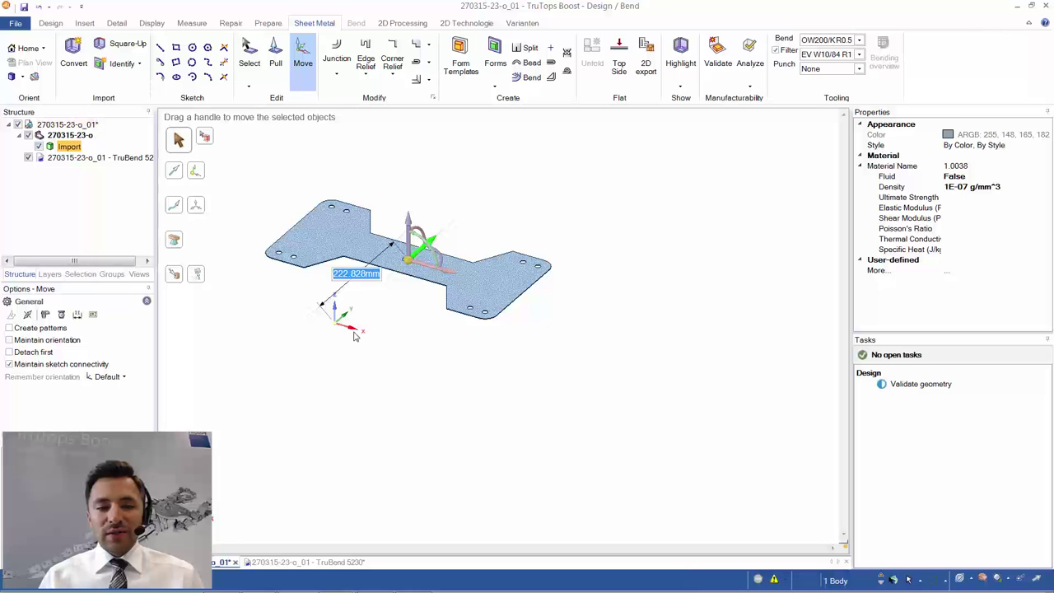
pyautogui.write('0')
pyautogui.press('Return')
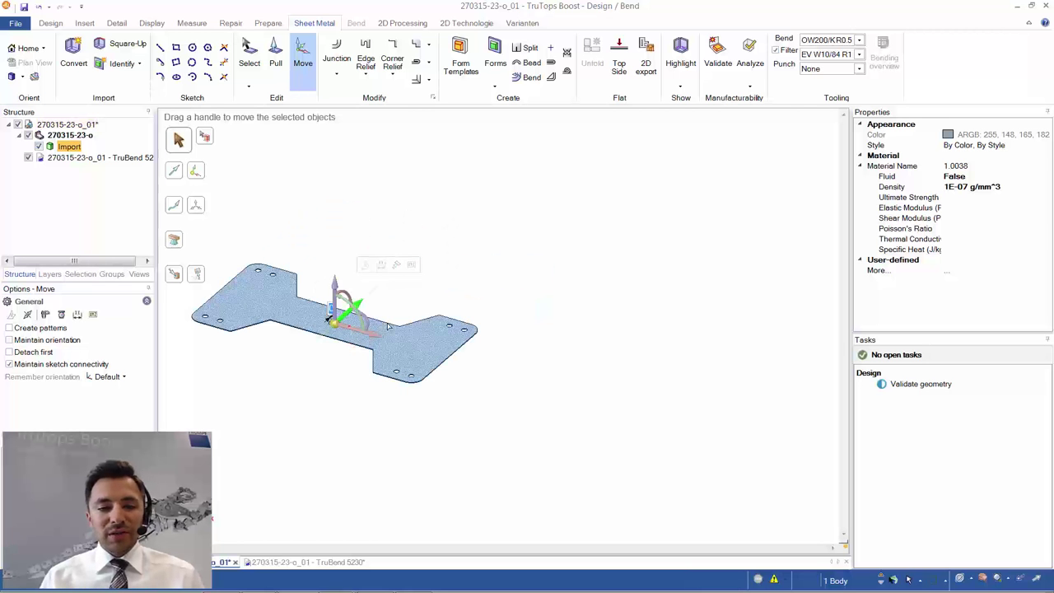
pyautogui.press('Escape')
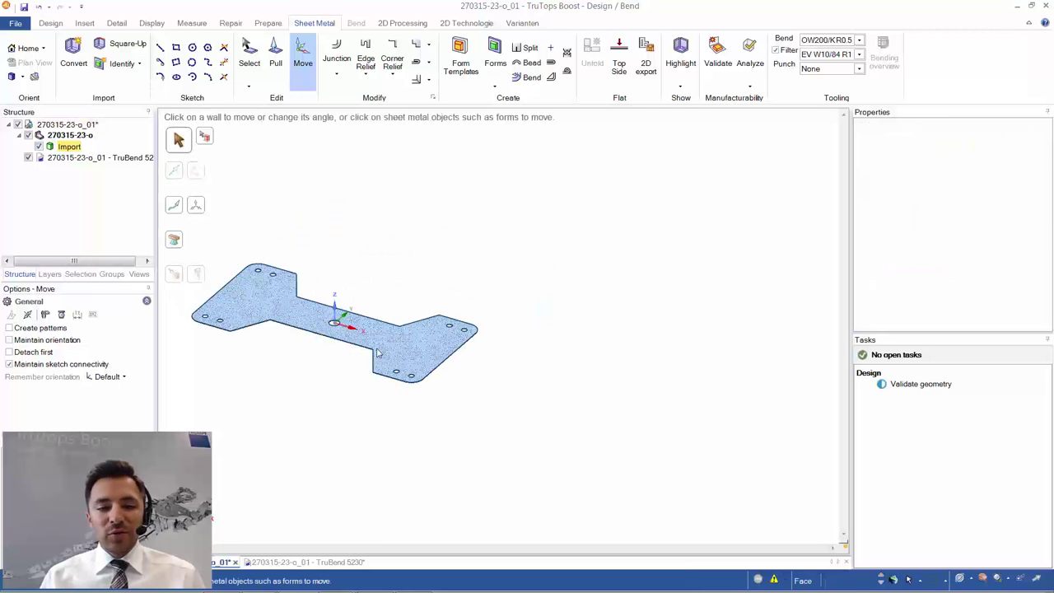
pyautogui.press('z')
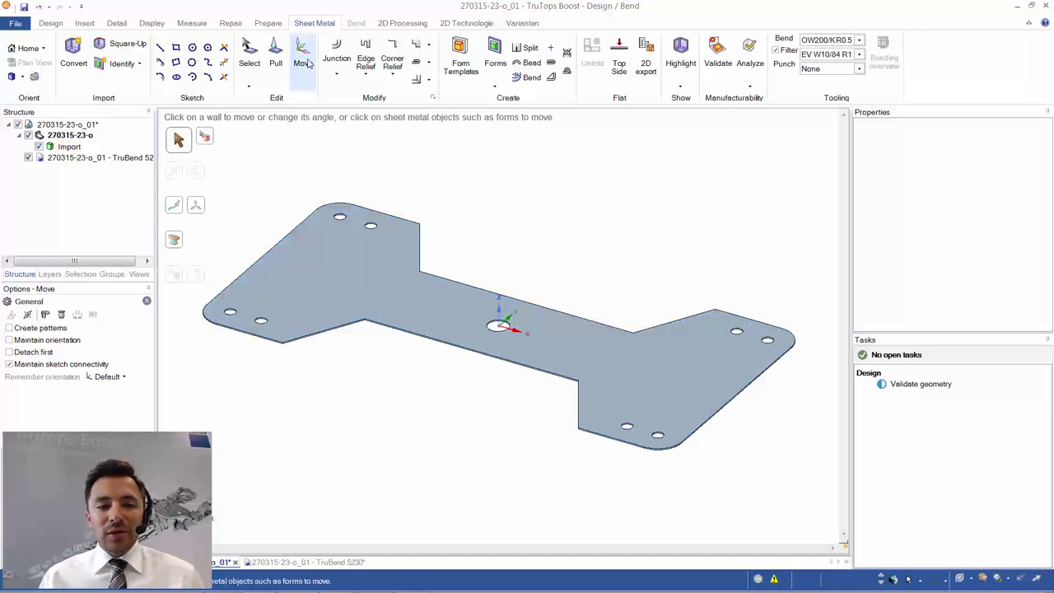
# Close the design and save 270315-23-o_01.
pyautogui.click(67, 149)
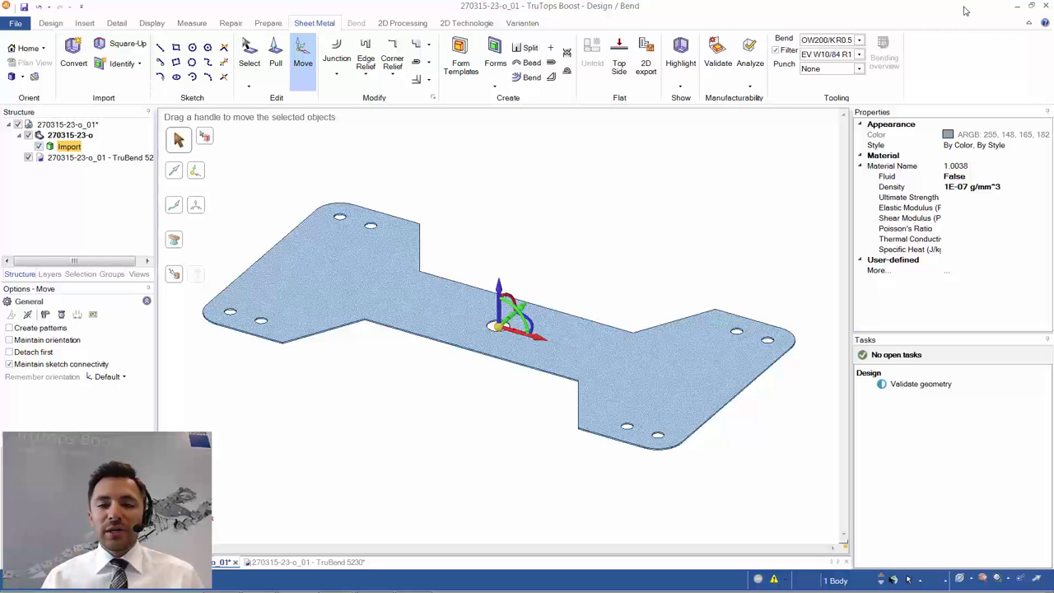
pyautogui.click(1046, 6)
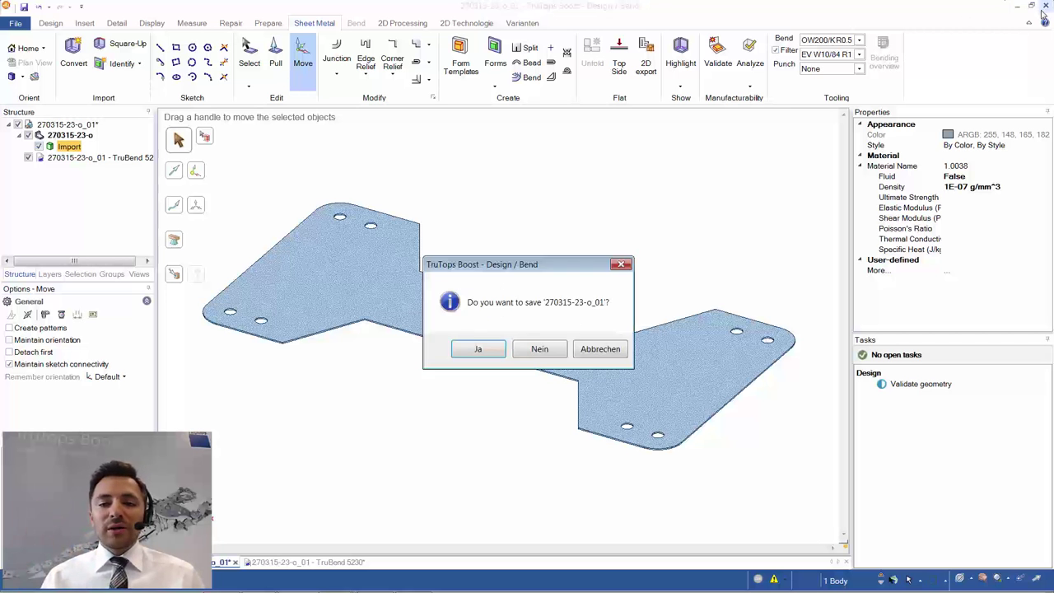
pyautogui.click(492, 348)
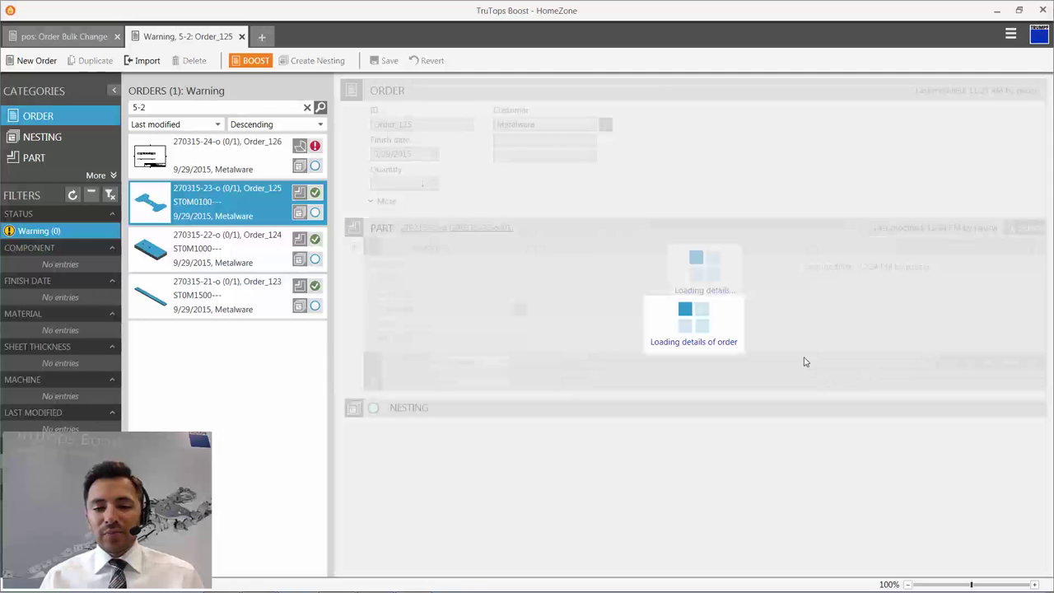
# Open the design of part 270315-24-o and import its drawing with automatic DXF part thickening off and automatic contour preparation on.
pyautogui.press('Up')
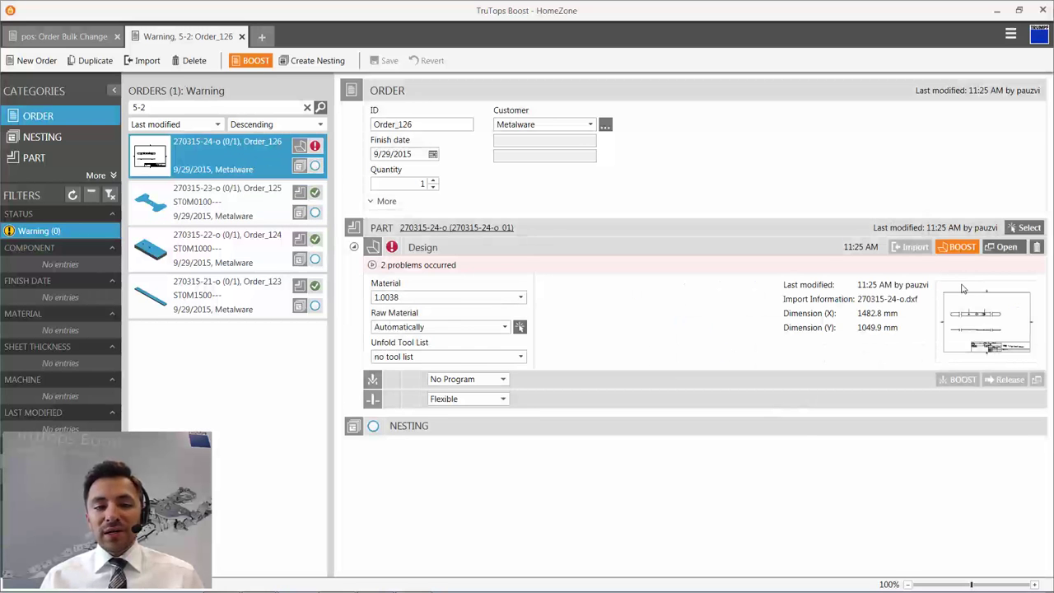
pyautogui.click(1007, 247)
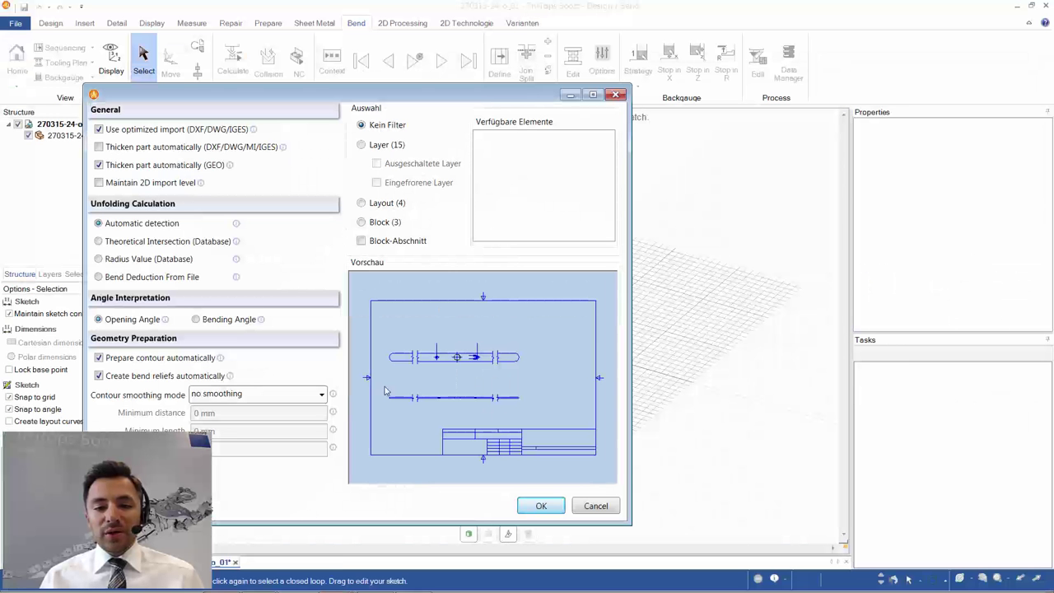
pyautogui.click(136, 360)
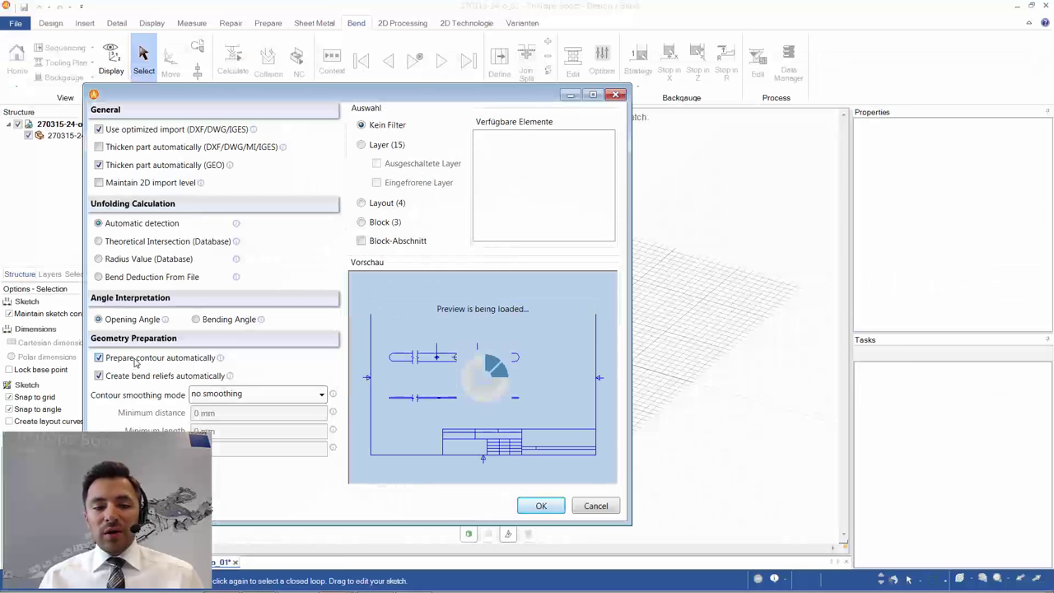
pyautogui.click(136, 361)
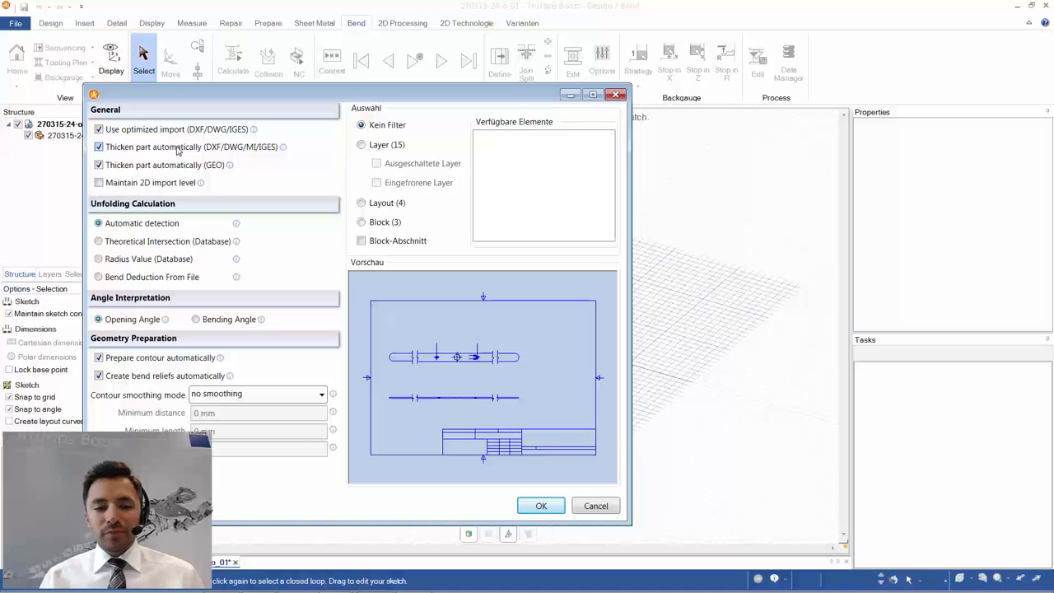
pyautogui.click(178, 148)
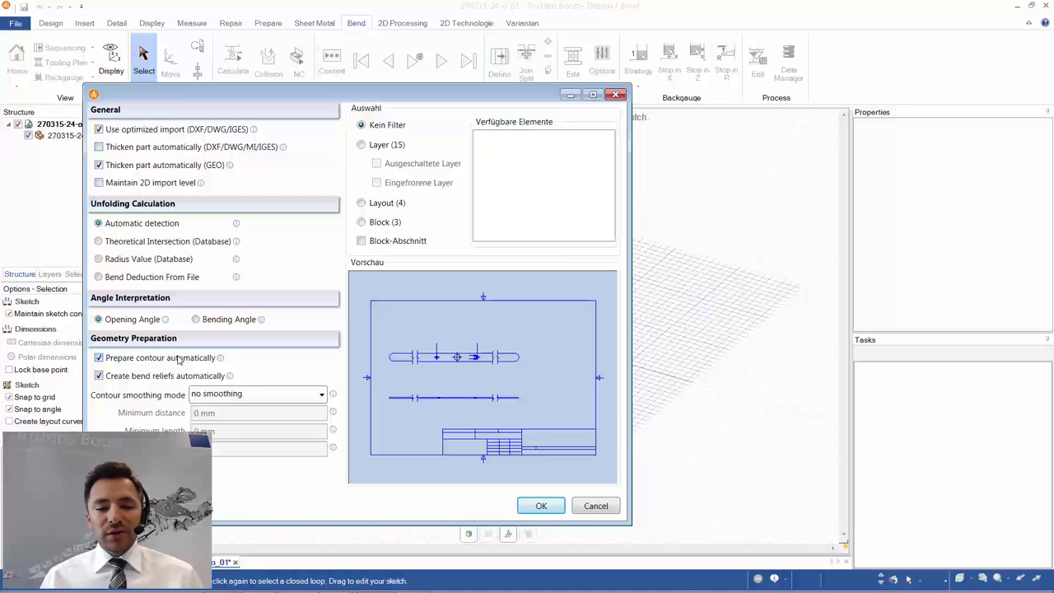
pyautogui.click(539, 506)
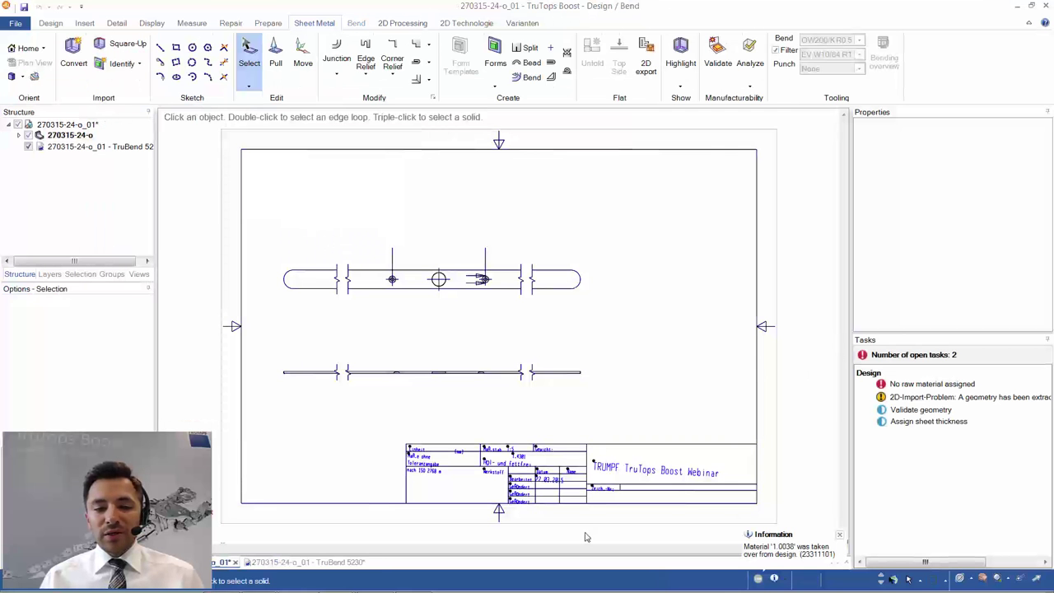
# Measure the plate's thickness between the two long lines of the side view.
pyautogui.scroll(5, 319, 381)
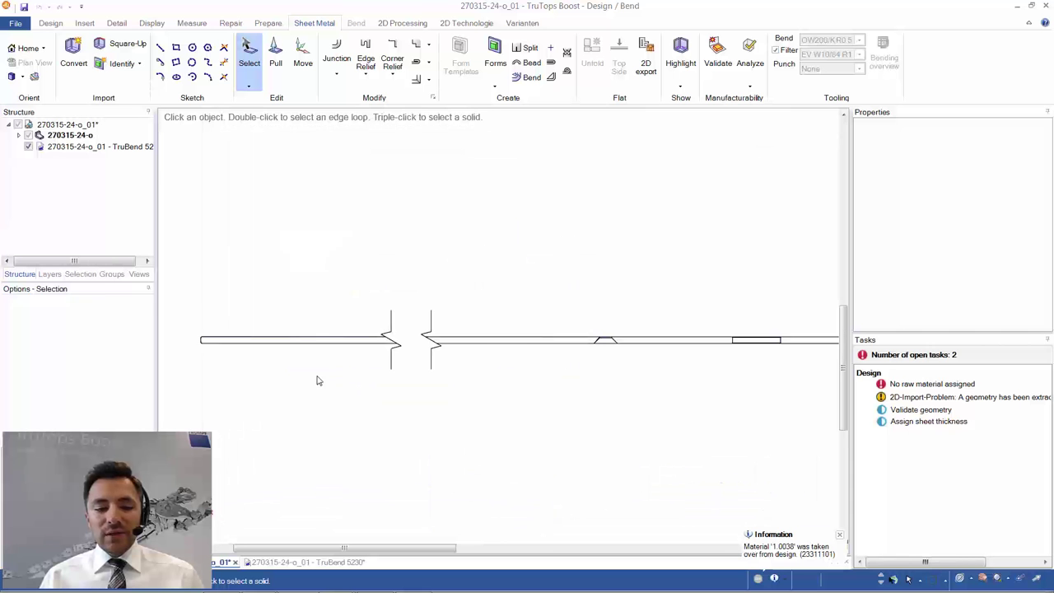
pyautogui.press('e')
pyautogui.click(318, 342)
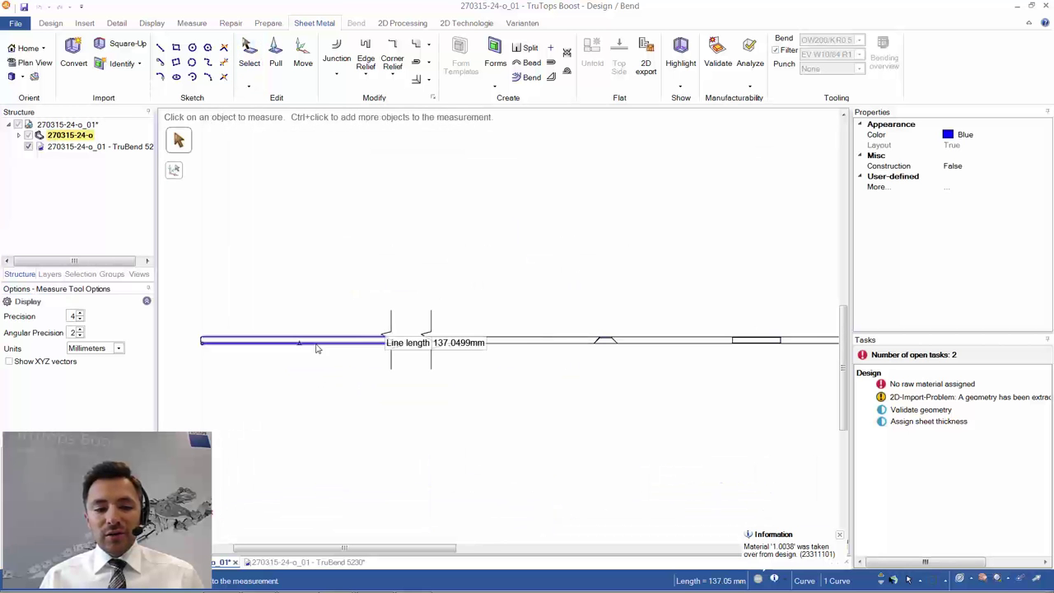
pyautogui.keyDown('ctrl'); pyautogui.click(319, 338); pyautogui.keyUp('ctrl')
pyautogui.click(595, 288)
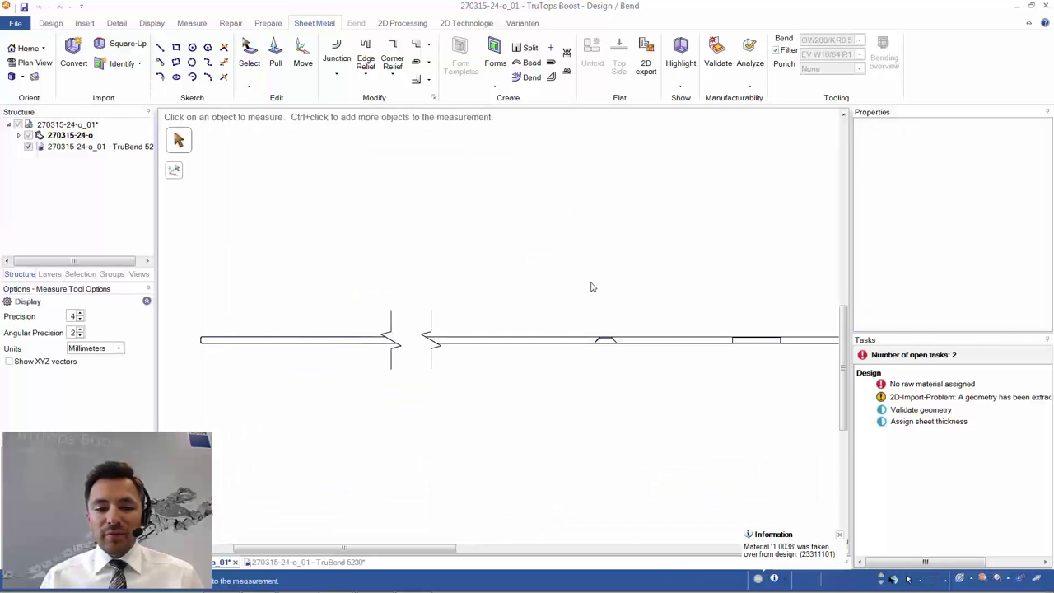
# Examine the countersinks and the chamfered centre hole in the side view and compare them with the plan view.
pyautogui.scroll(2, 608, 324)
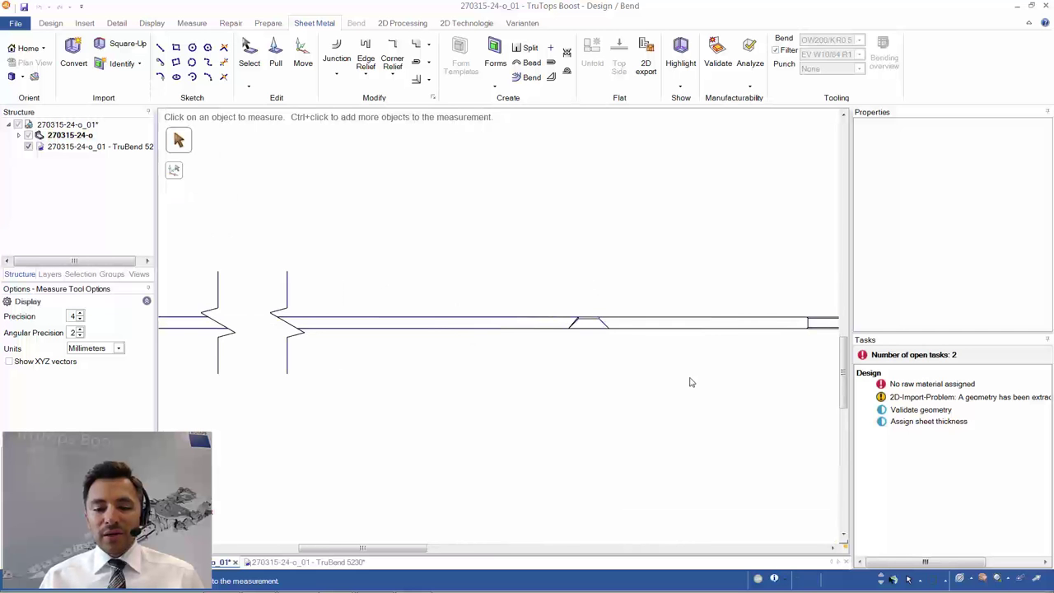
pyautogui.scroll(-3, 736, 395)
pyautogui.scroll(2, 663, 403)
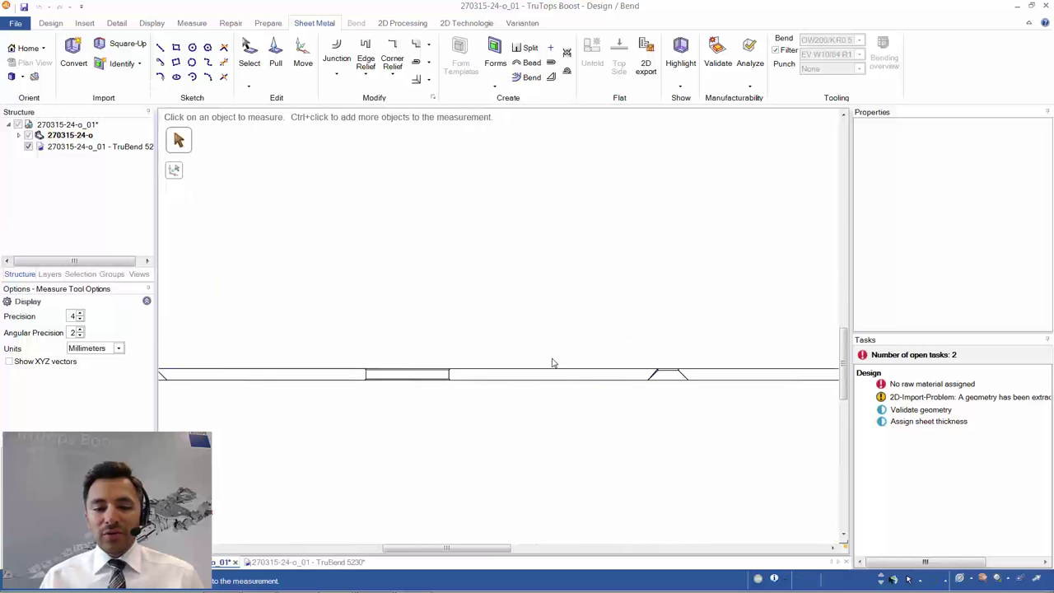
pyautogui.scroll(-2, 447, 360)
pyautogui.scroll(2, 435, 403)
pyautogui.scroll(2, 416, 380)
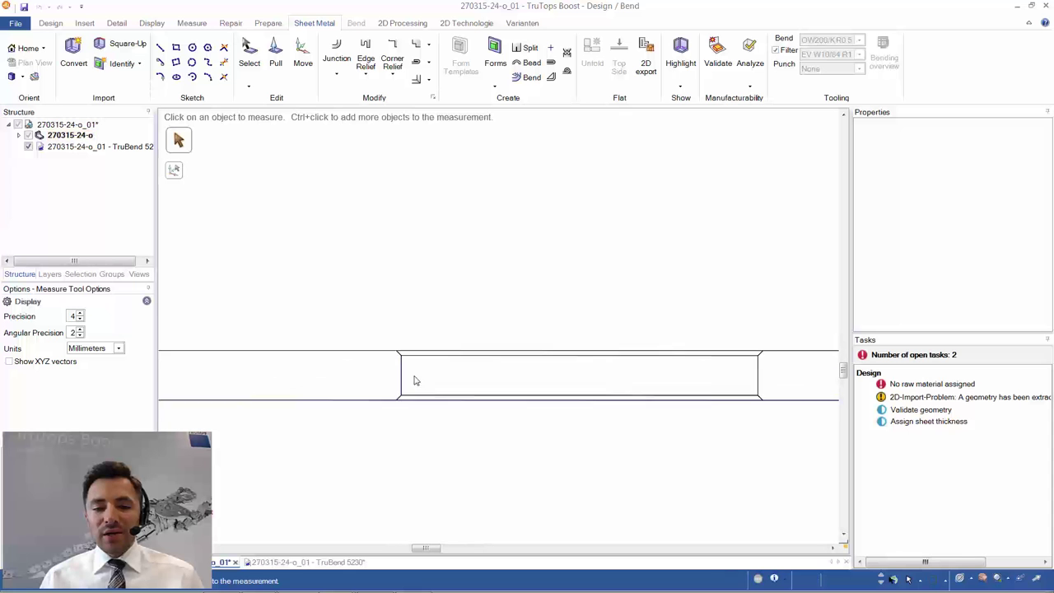
pyautogui.scroll(1, 416, 380)
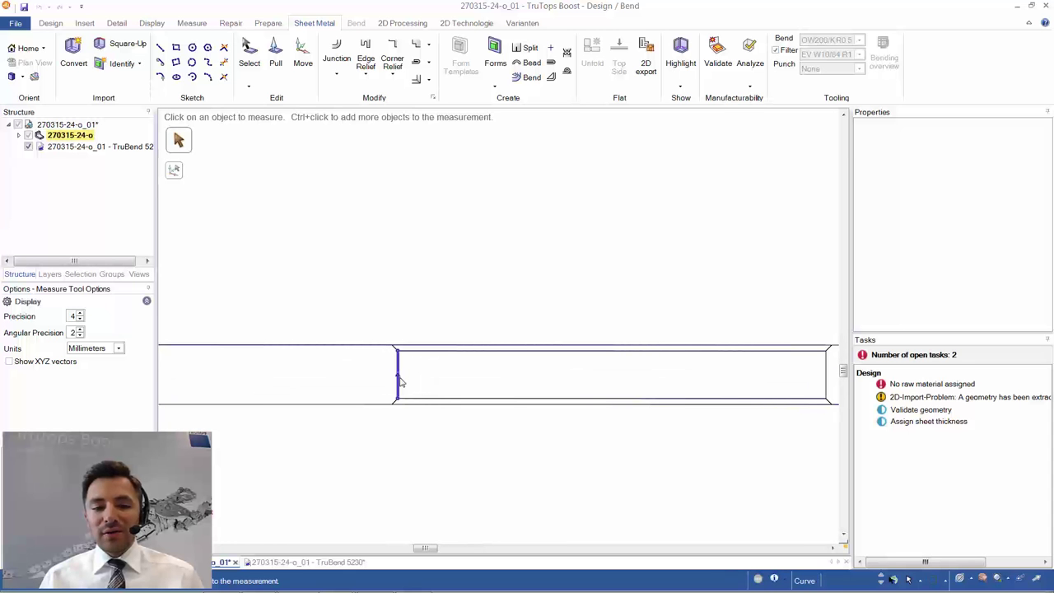
pyautogui.scroll(-2, 401, 380)
pyautogui.scroll(-1, 668, 393)
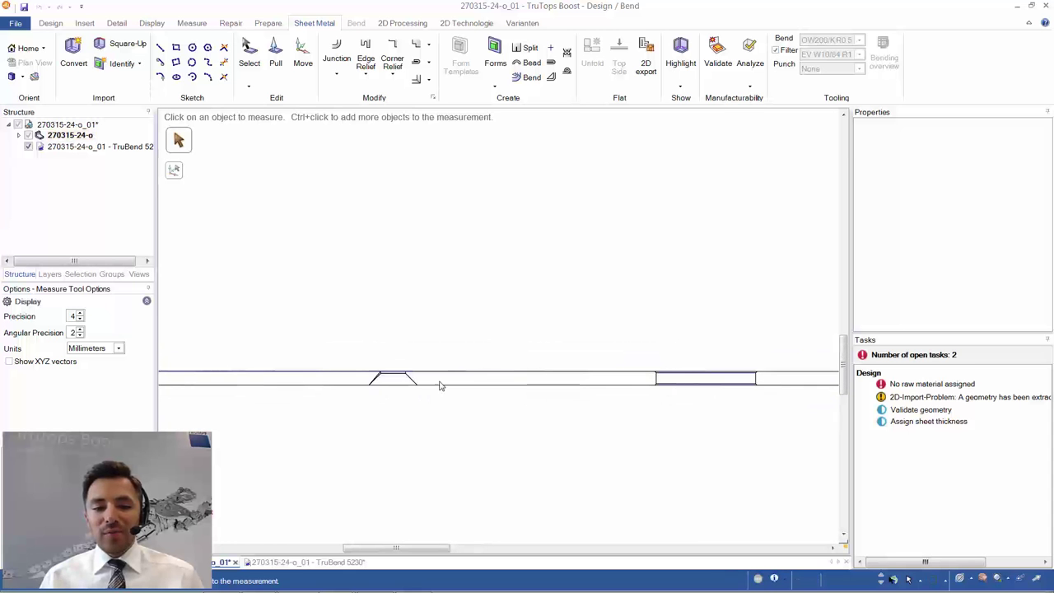
pyautogui.scroll(2, 440, 385)
pyautogui.scroll(-2, 438, 400)
pyautogui.scroll(-2, 609, 375)
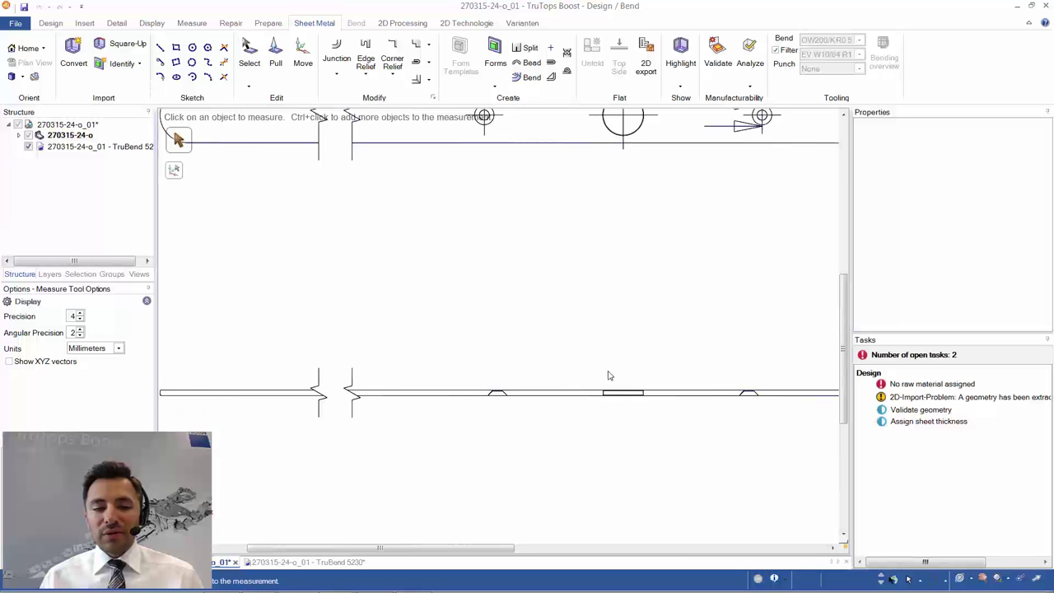
pyautogui.scroll(-1, 609, 375)
pyautogui.keyDown('shift'); pyautogui.moveTo(631, 287); pyautogui.dragTo(546, 388, button='middle'); pyautogui.keyUp('shift')
pyautogui.scroll(-2, 407, 310)
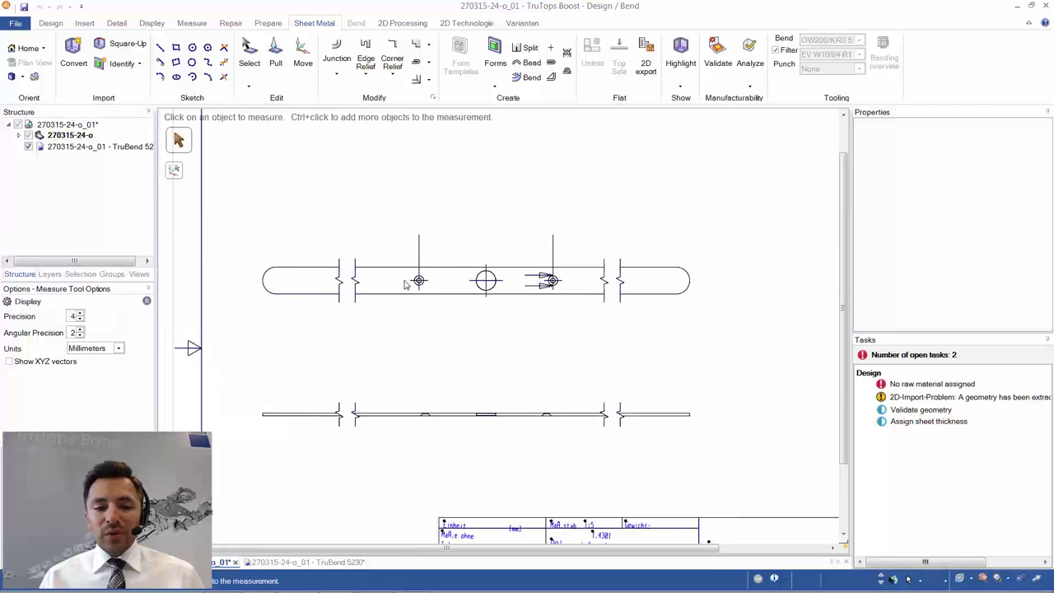
# Measure the plan view's overall length between its two rounded ends.
pyautogui.click(264, 283)
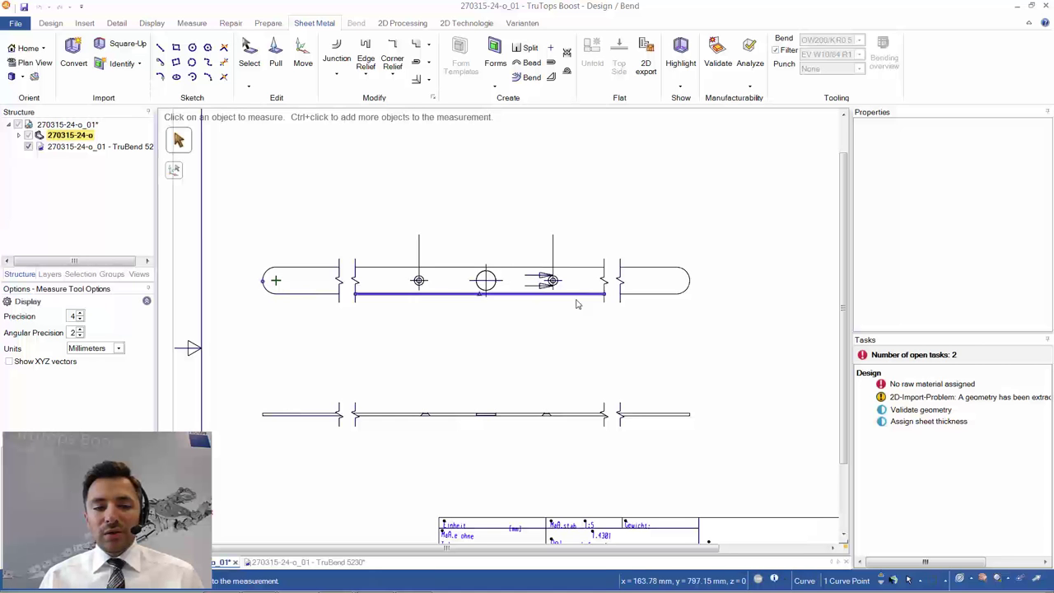
pyautogui.keyDown('ctrl'); pyautogui.click(690, 282); pyautogui.keyUp('ctrl')
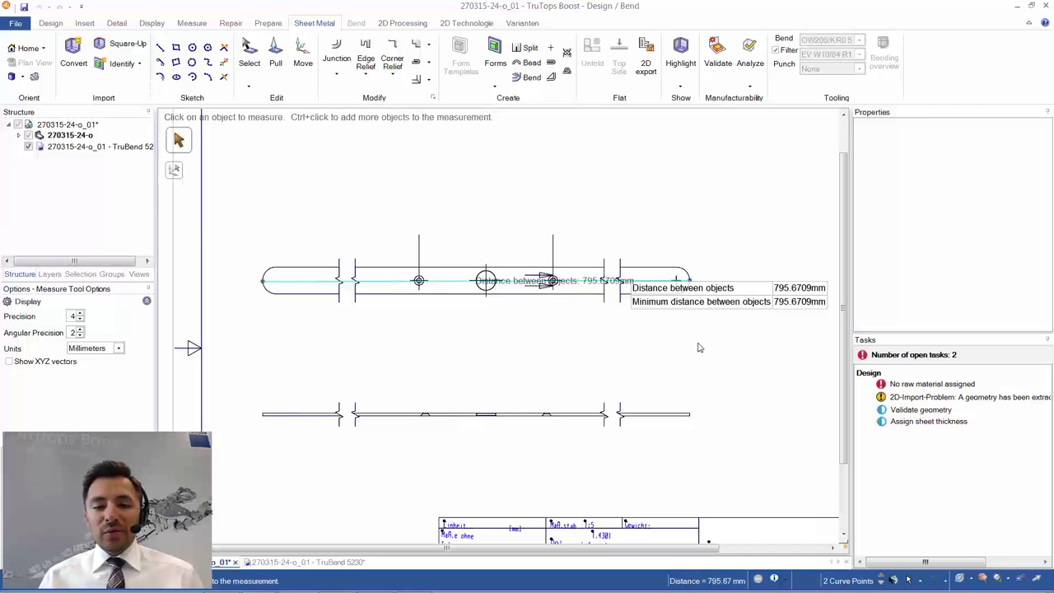
pyautogui.click(700, 347)
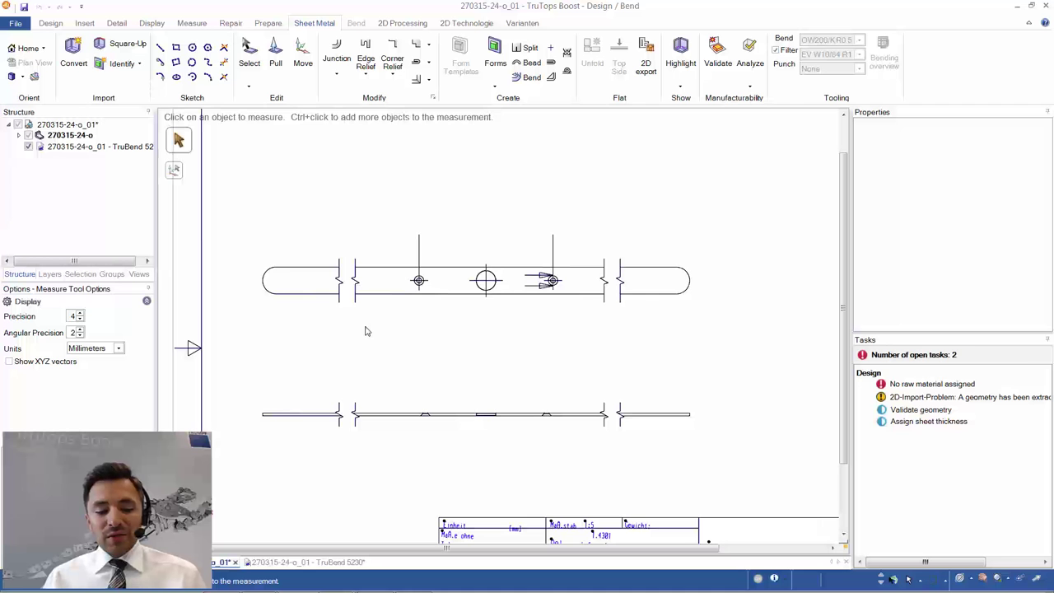
# Select the whole plan view of the plate and take the two arrows beside the right small hole out of the selection.
pyautogui.press('Escape')
pyautogui.moveTo(251, 258); pyautogui.dragTo(694, 299)
pyautogui.click(249, 263)
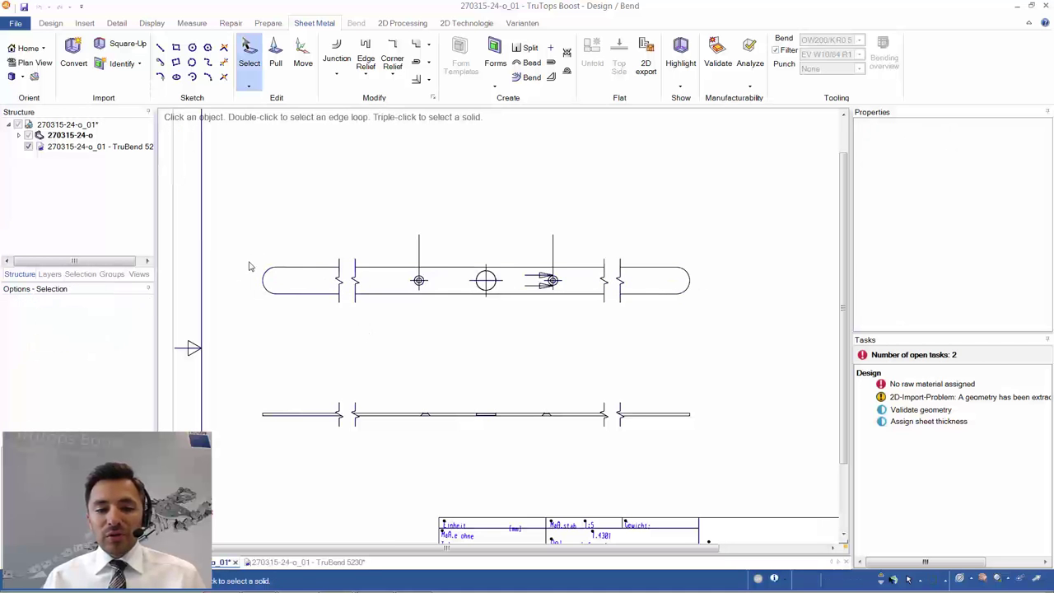
pyautogui.moveTo(249, 262); pyautogui.dragTo(696, 301)
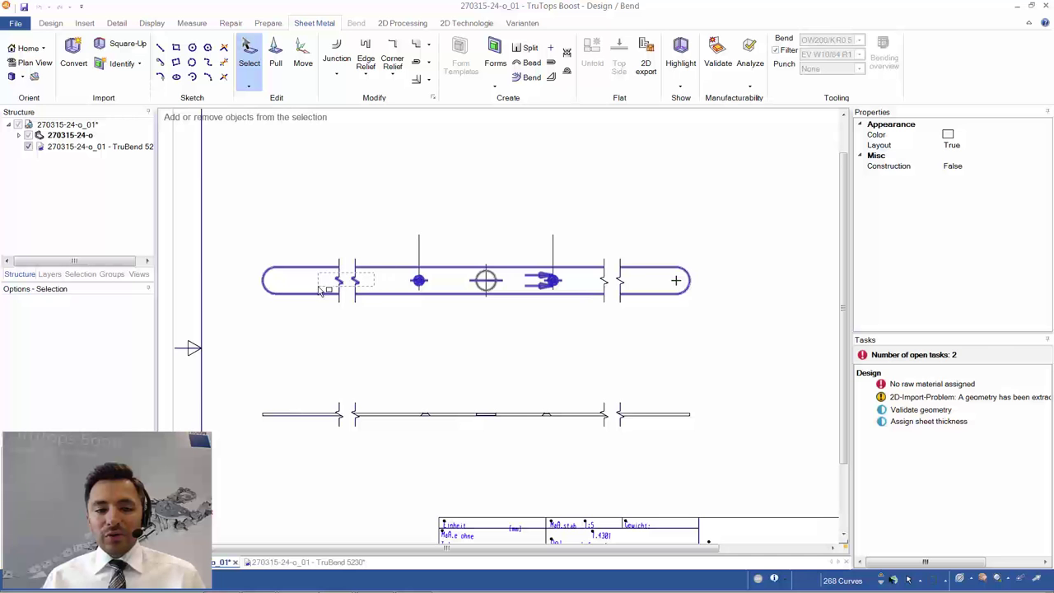
pyautogui.scroll(3, 543, 281)
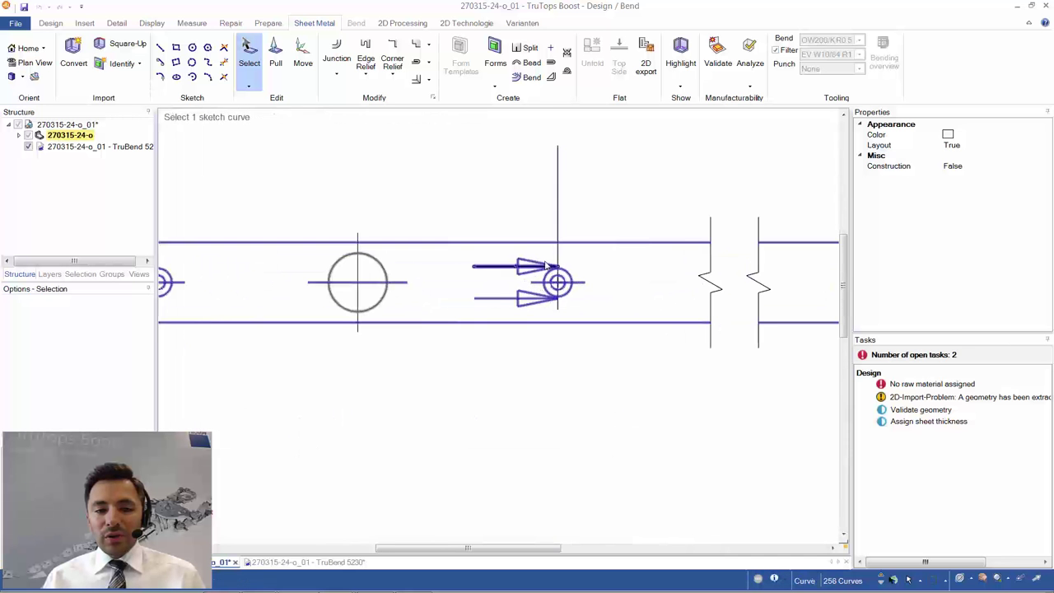
pyautogui.moveTo(509, 317); pyautogui.dragTo(510, 317)
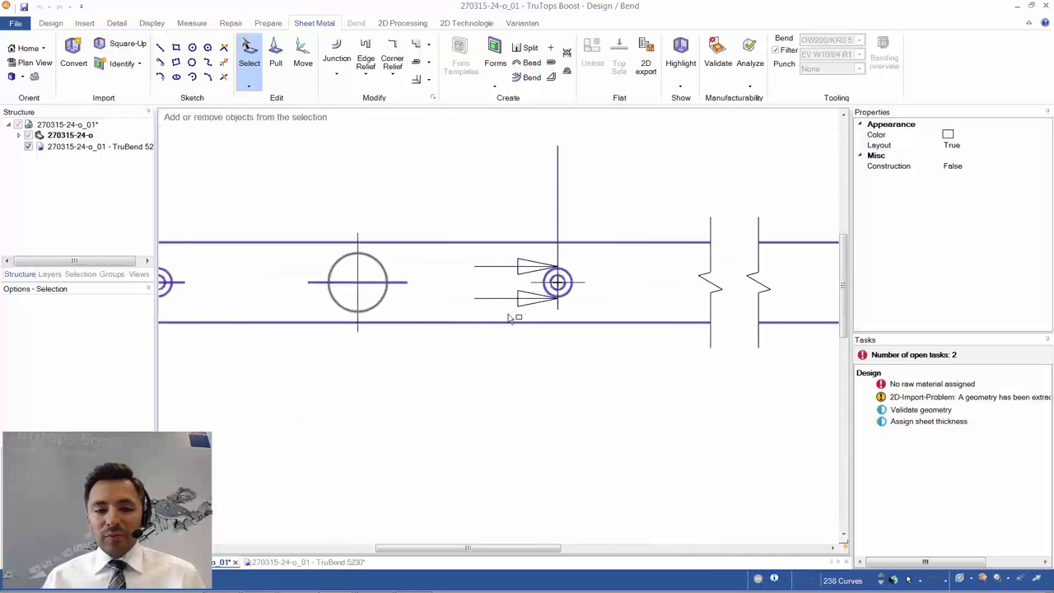
pyautogui.scroll(-3, 477, 308)
pyautogui.scroll(3, 335, 296)
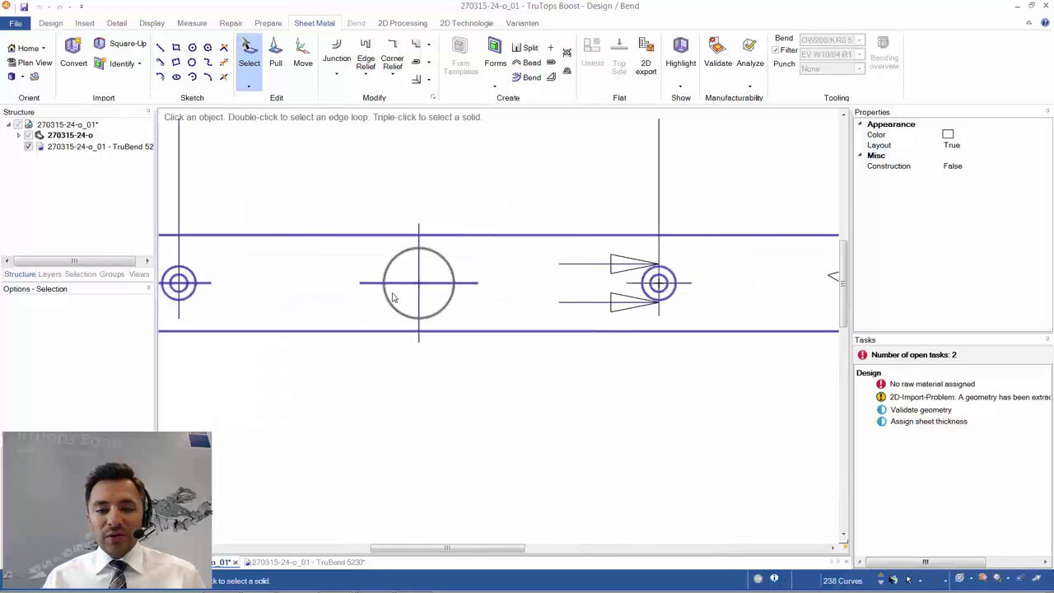
# Deselect the remaining centre lines, the outer countersink circles of both small holes and the surplus circle of the chamfered centre hole.
pyautogui.keyDown('ctrl'); pyautogui.click(210, 284); pyautogui.keyUp('ctrl')
pyautogui.click(476, 309)
pyautogui.click(669, 296)
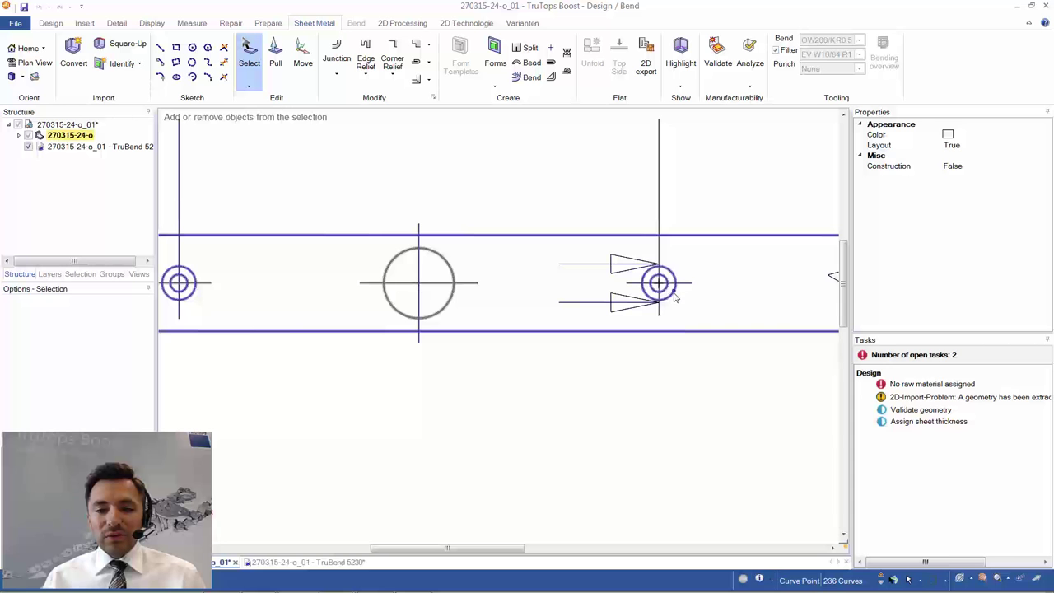
pyautogui.press('Delete')
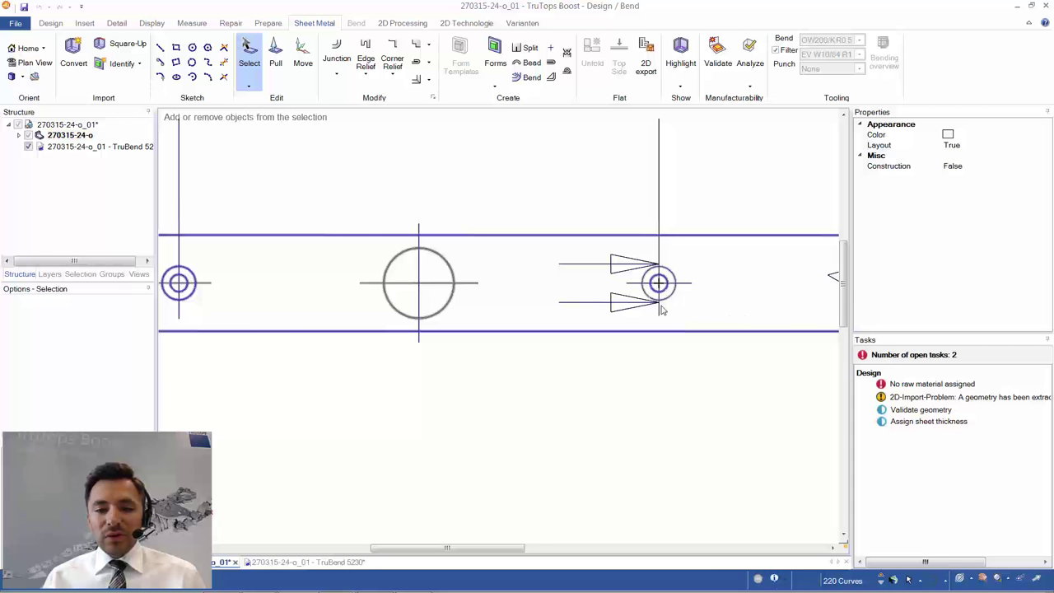
pyautogui.click(191, 298)
pyautogui.press('Delete')
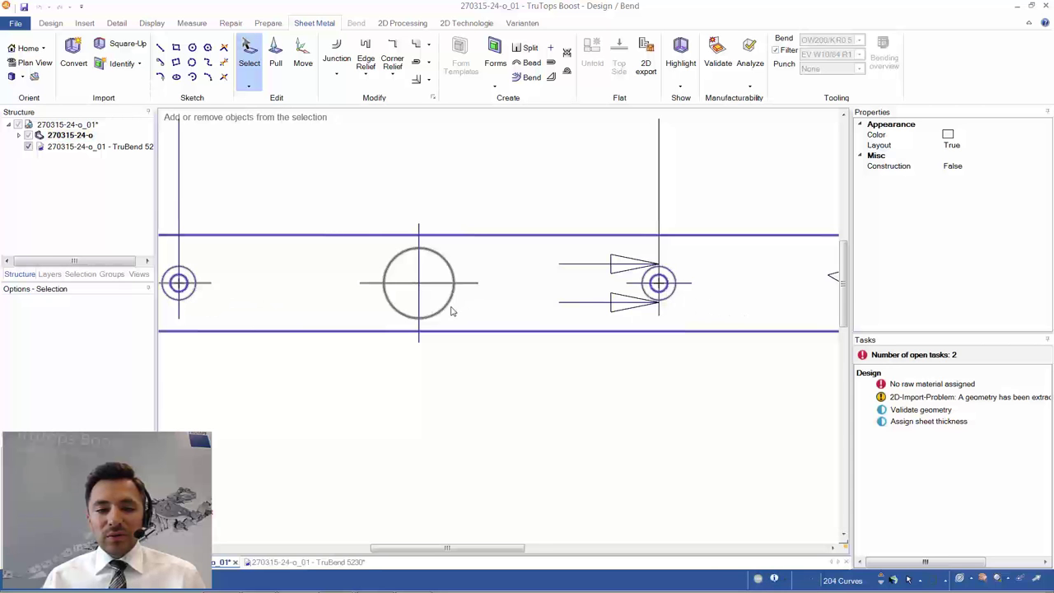
pyautogui.scroll(3, 456, 309)
pyautogui.scroll(3, 455, 308)
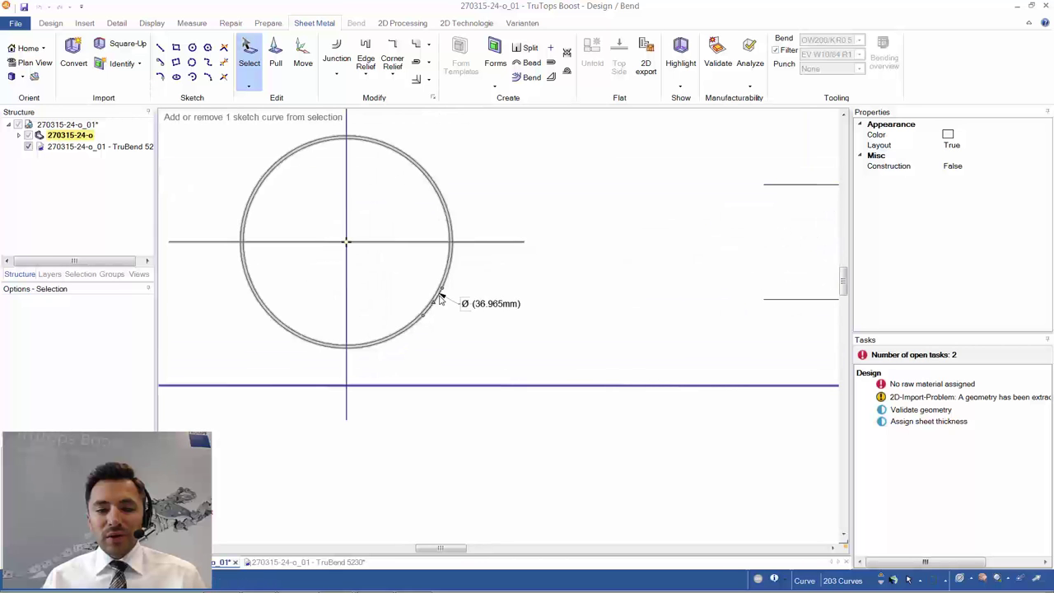
# Delete all drawing geometry outside the selection, keeping only the selected plan view outline and holes.
pyautogui.scroll(-8, 520, 313)
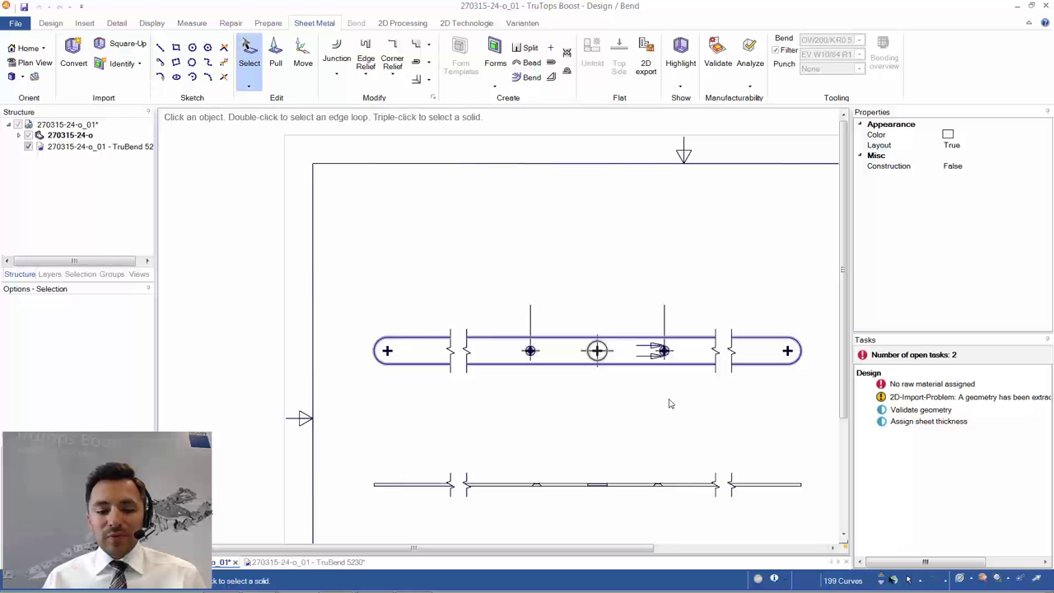
pyautogui.press('ctrl')
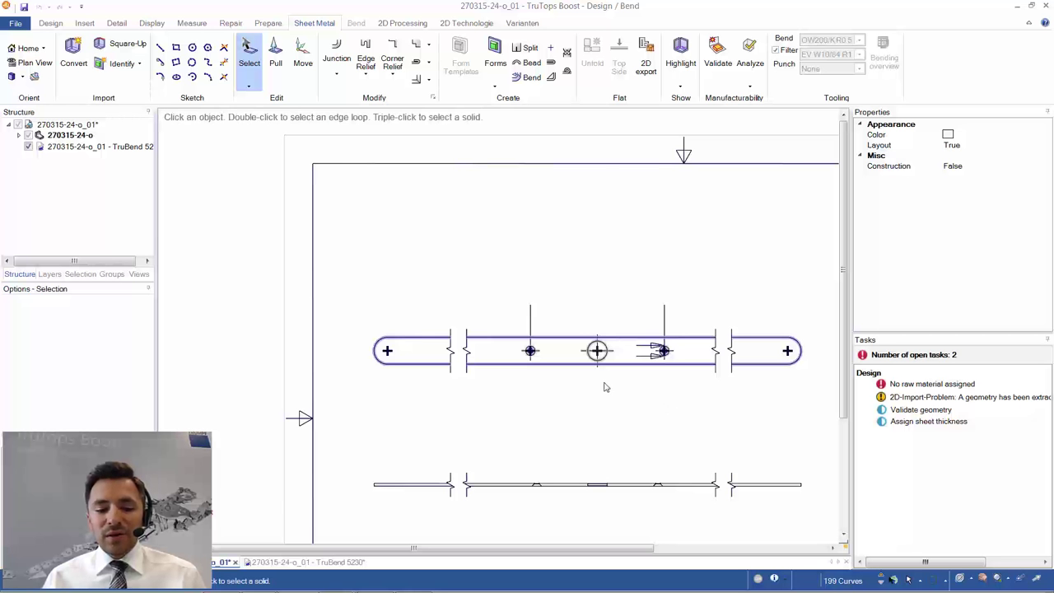
pyautogui.press('ctrl')
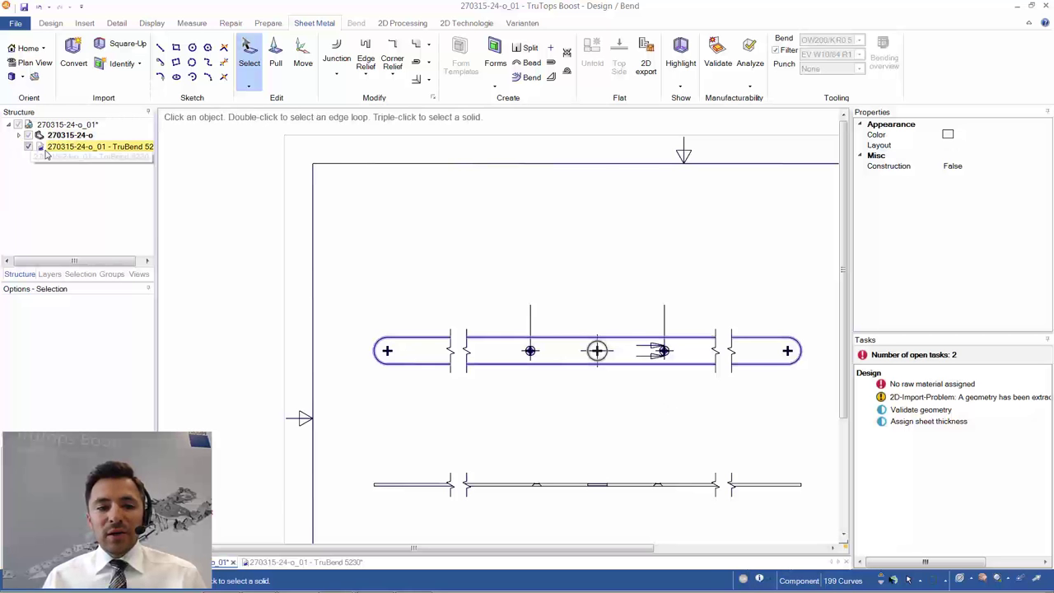
pyautogui.click(19, 135)
pyautogui.press('Delete')
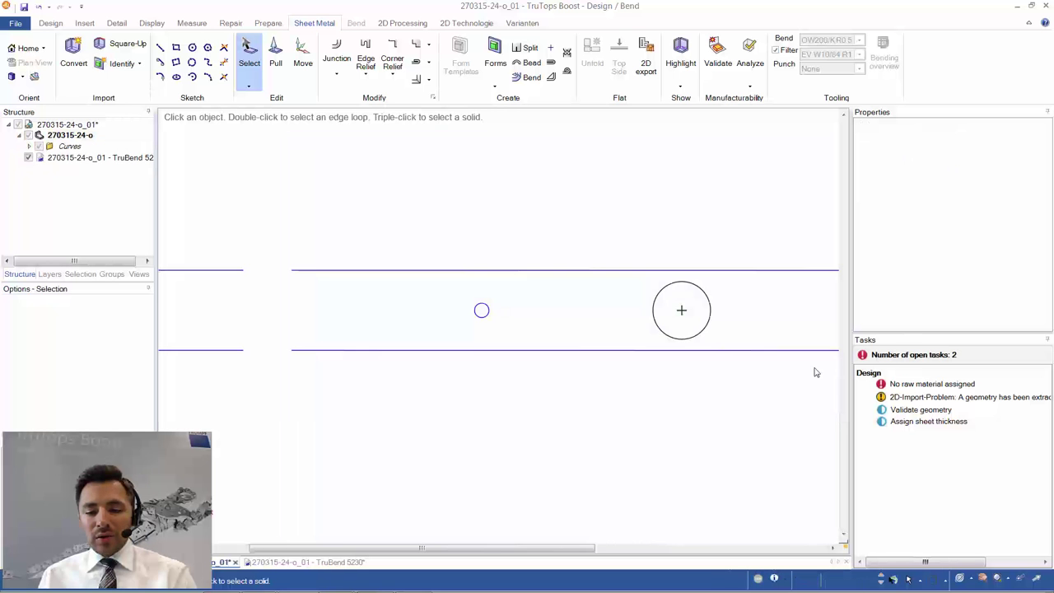
# Measure the gap between the line ends at the left break in the plate's upper edge.
pyautogui.moveTo(803, 372); pyautogui.dragTo(567, 369, button='middle')
pyautogui.scroll(-4, 407, 370)
pyautogui.press('e')
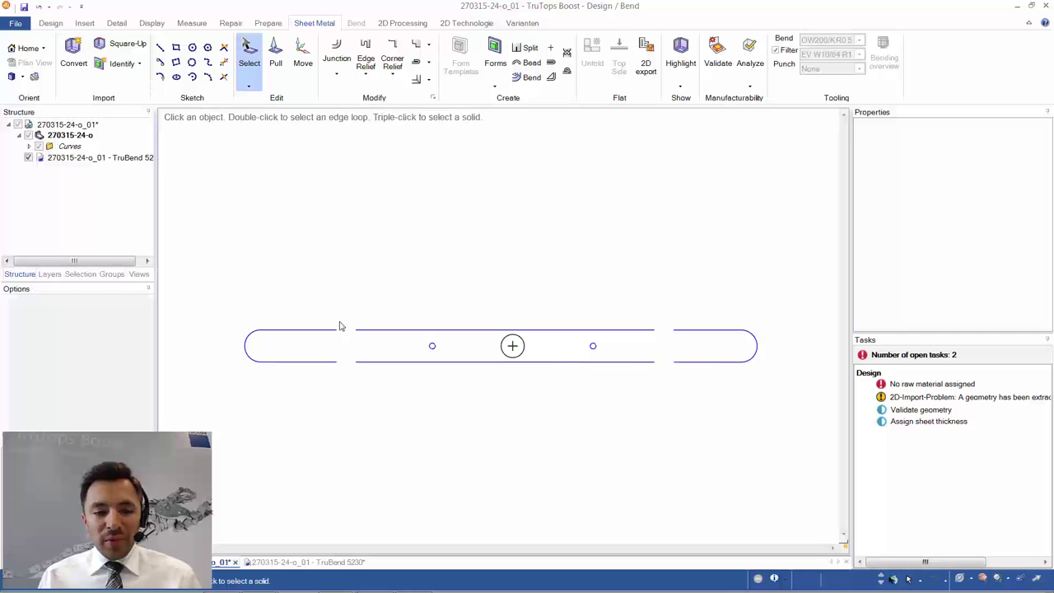
pyautogui.keyDown('ctrl'); pyautogui.click(356, 329); pyautogui.keyUp('ctrl')
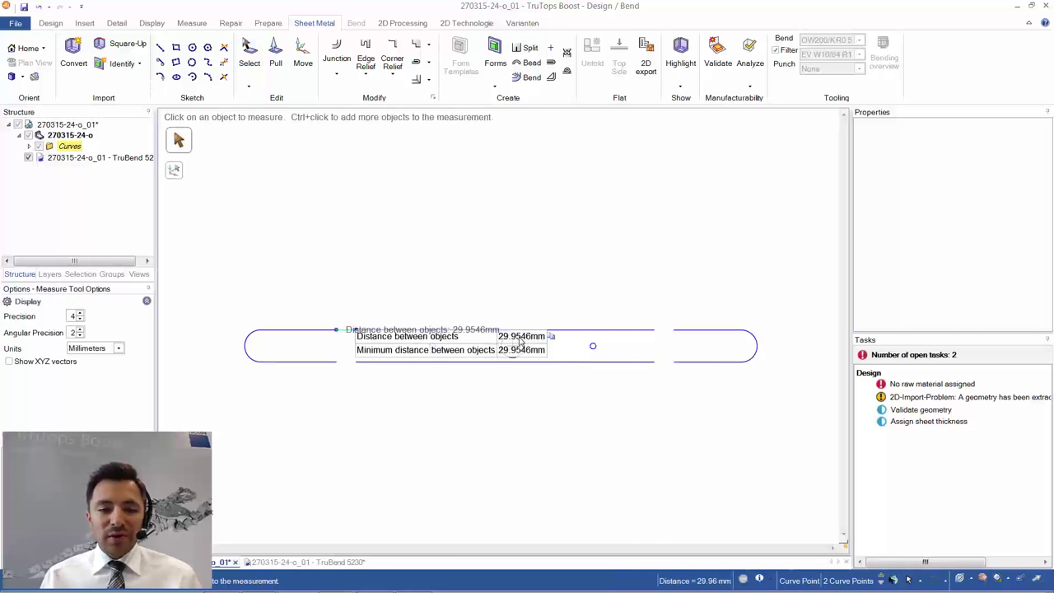
pyautogui.click(410, 262)
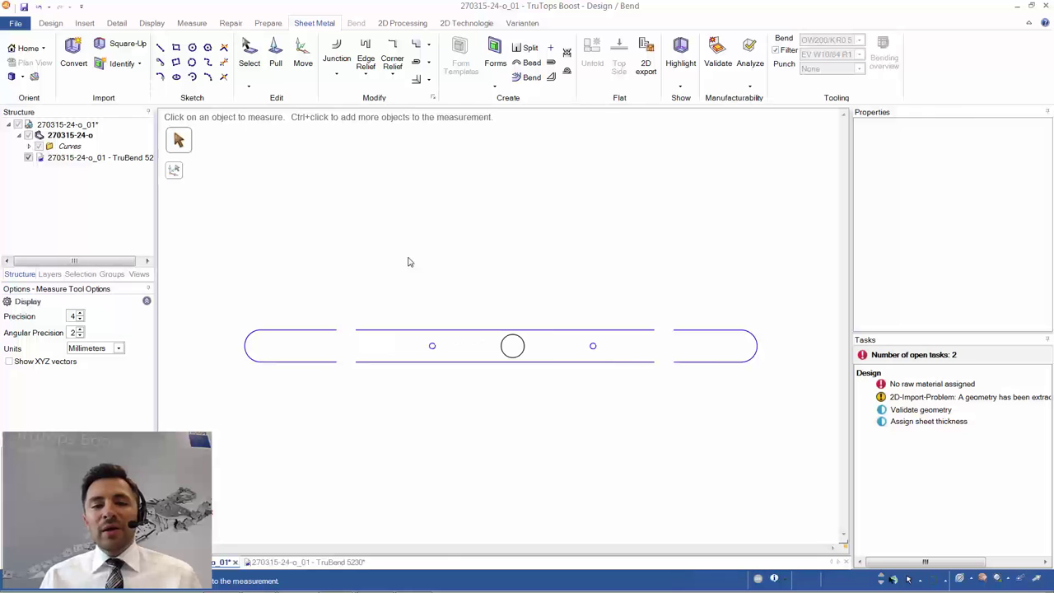
# Run the Curve Gaps search on the plate outline with a maximum distance of 0.1 mm.
pyautogui.click(268, 23)
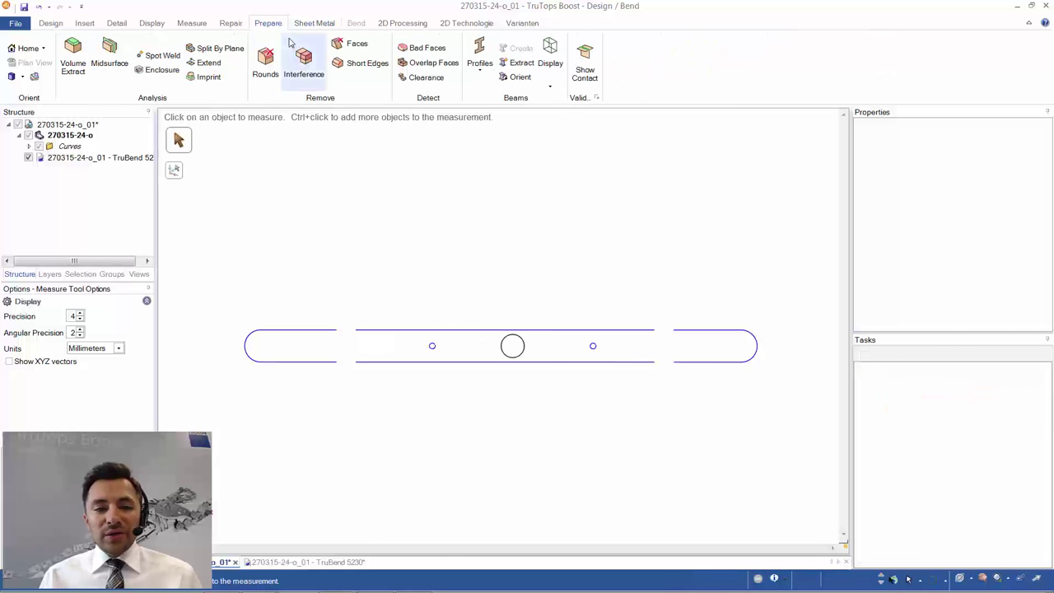
pyautogui.click(233, 24)
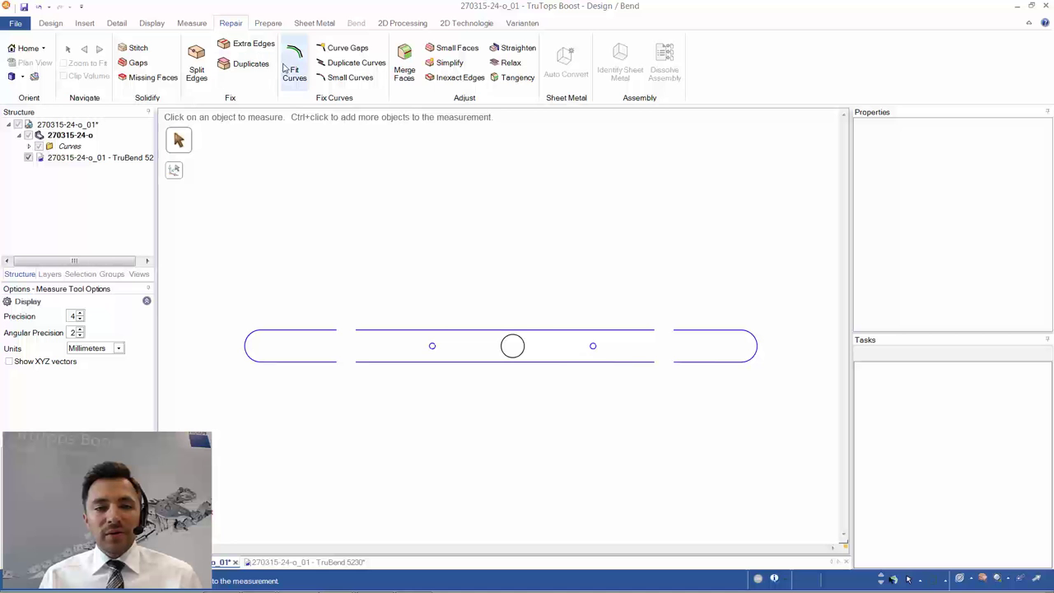
pyautogui.click(452, 25)
pyautogui.click(406, 25)
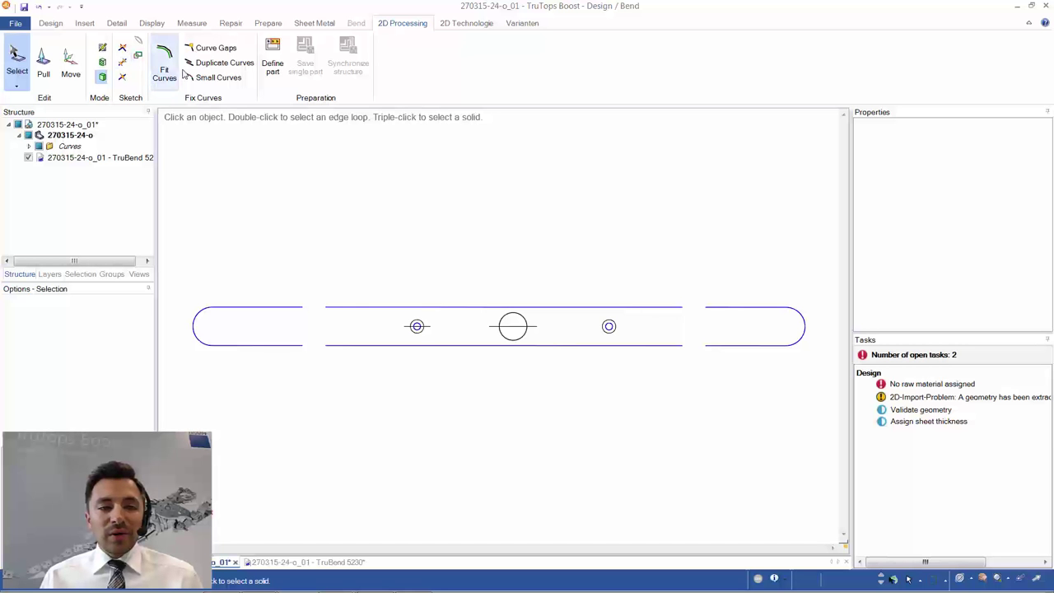
pyautogui.click(210, 48)
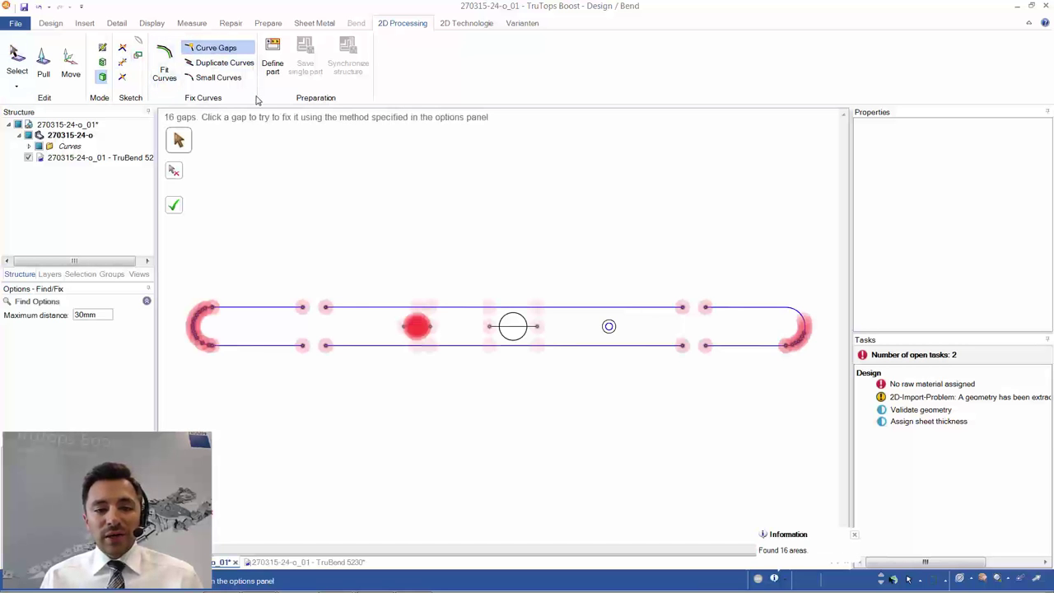
pyautogui.scroll(2, 287, 325)
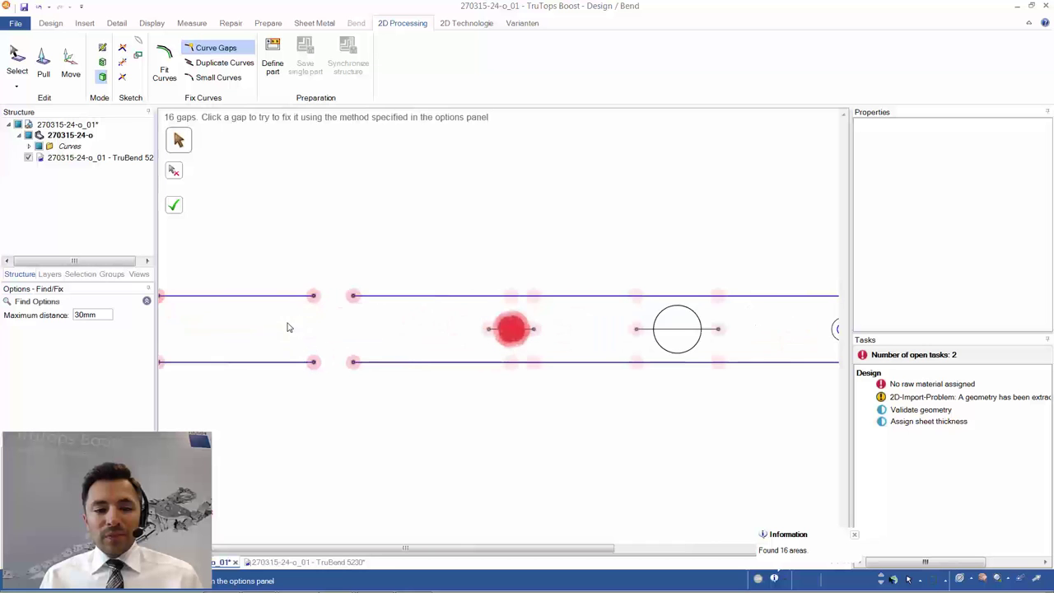
pyautogui.moveTo(103, 316); pyautogui.dragTo(51, 314)
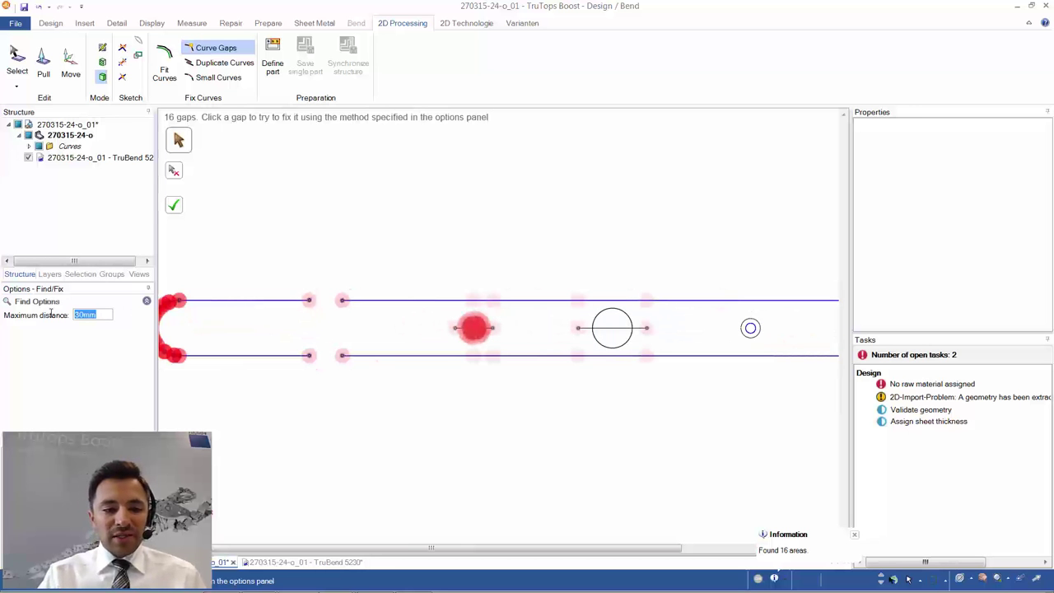
pyautogui.write('0.1')
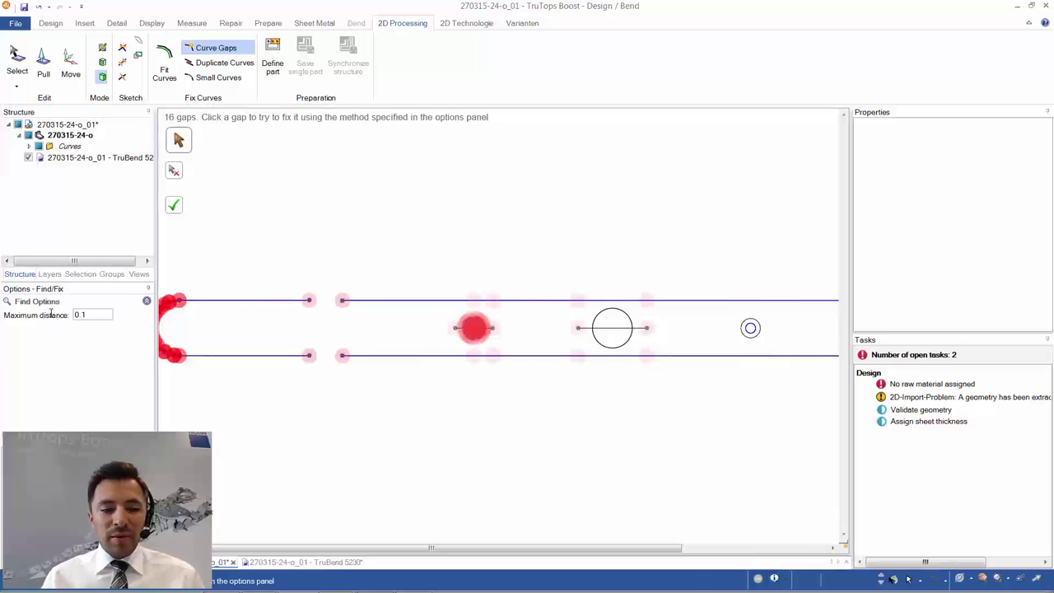
pyautogui.press('Return')
# Close the small curve gaps where the plate's right rounded end meets the long edges.
pyautogui.scroll(-3, 412, 393)
pyautogui.scroll(5, 621, 277)
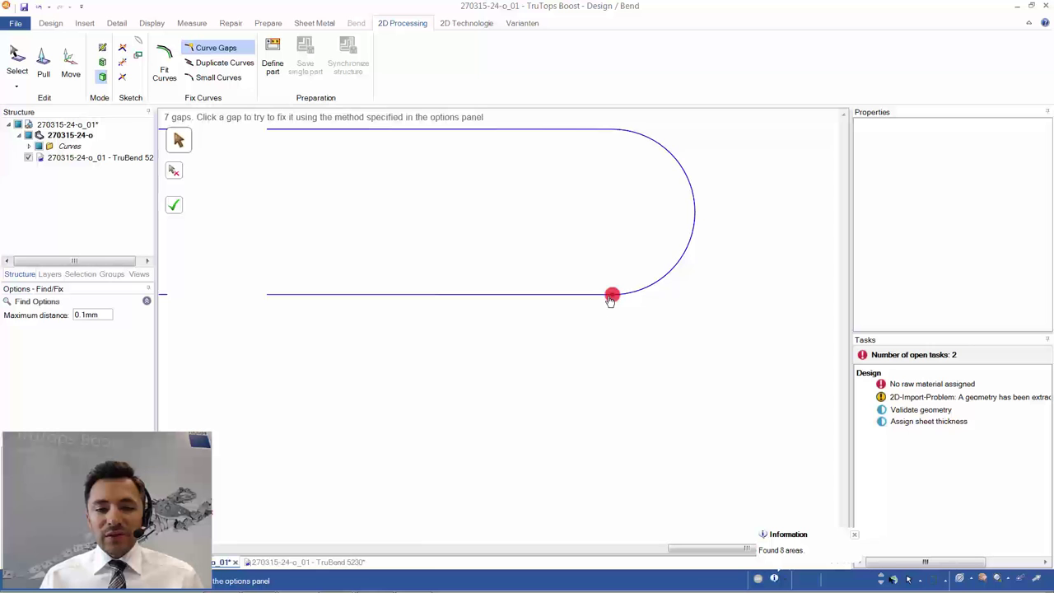
pyautogui.click(612, 295)
pyautogui.scroll(-3, 380, 339)
pyautogui.scroll(-2, 379, 338)
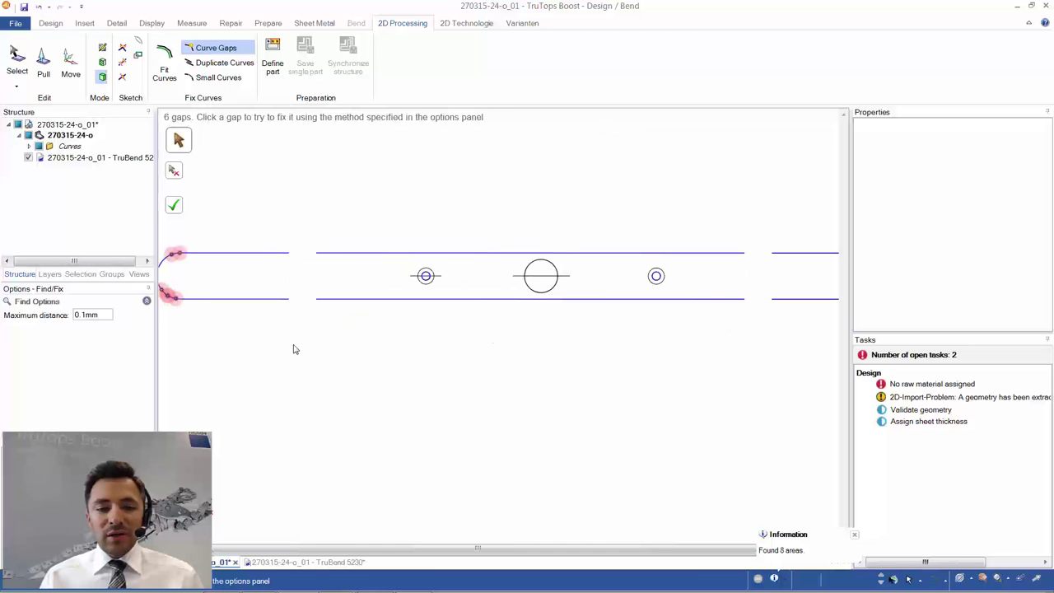
# Close all the small curve gaps along the arc of the plate's left rounded end.
pyautogui.scroll(-2, 322, 329)
pyautogui.scroll(4, 349, 332)
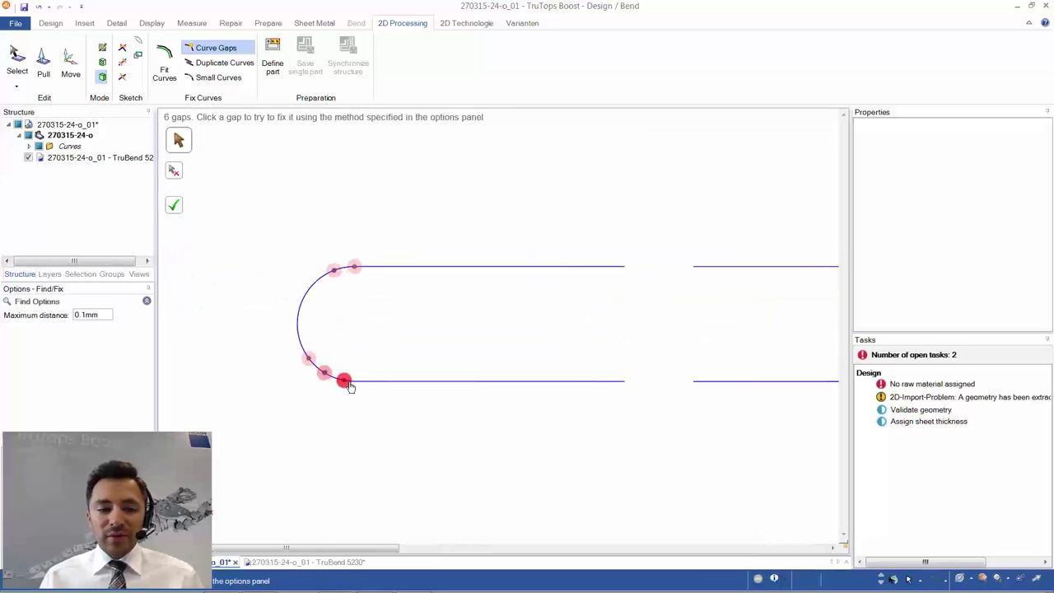
pyautogui.click(344, 381)
pyautogui.click(308, 358)
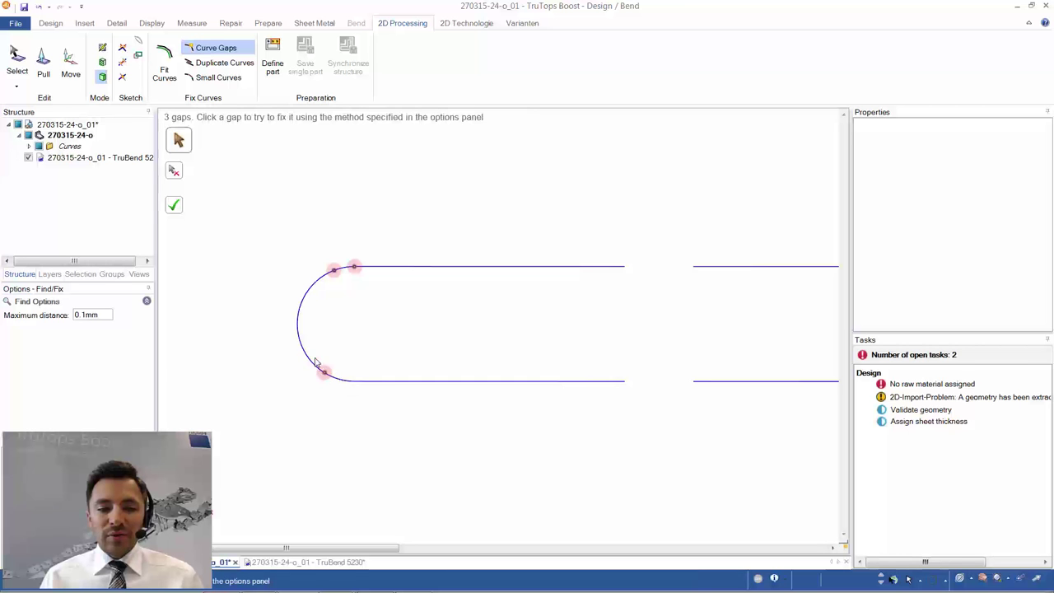
pyautogui.click(325, 373)
pyautogui.click(334, 270)
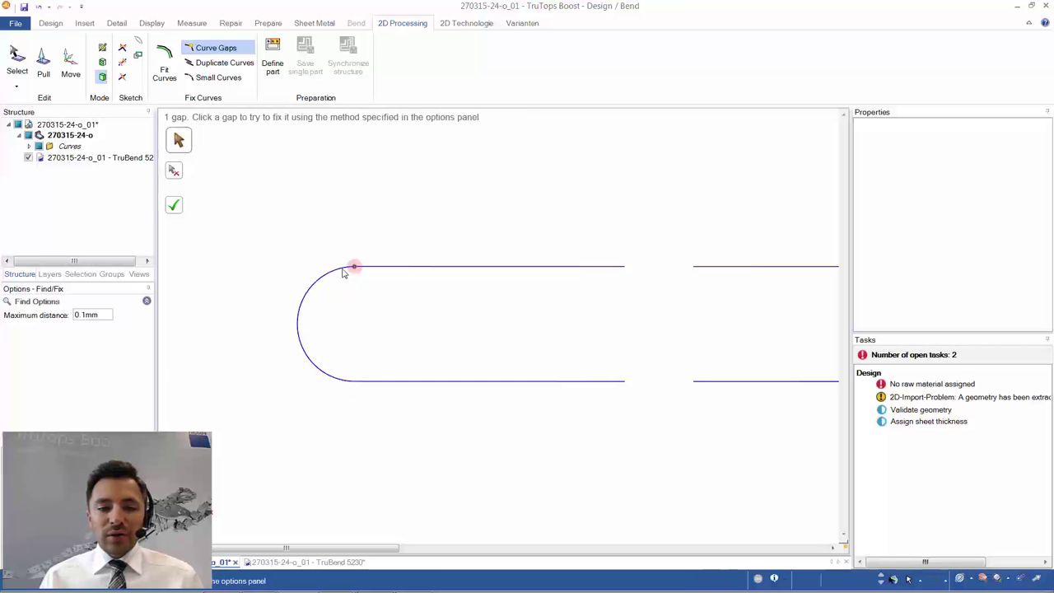
pyautogui.click(354, 269)
pyautogui.scroll(-3, 584, 327)
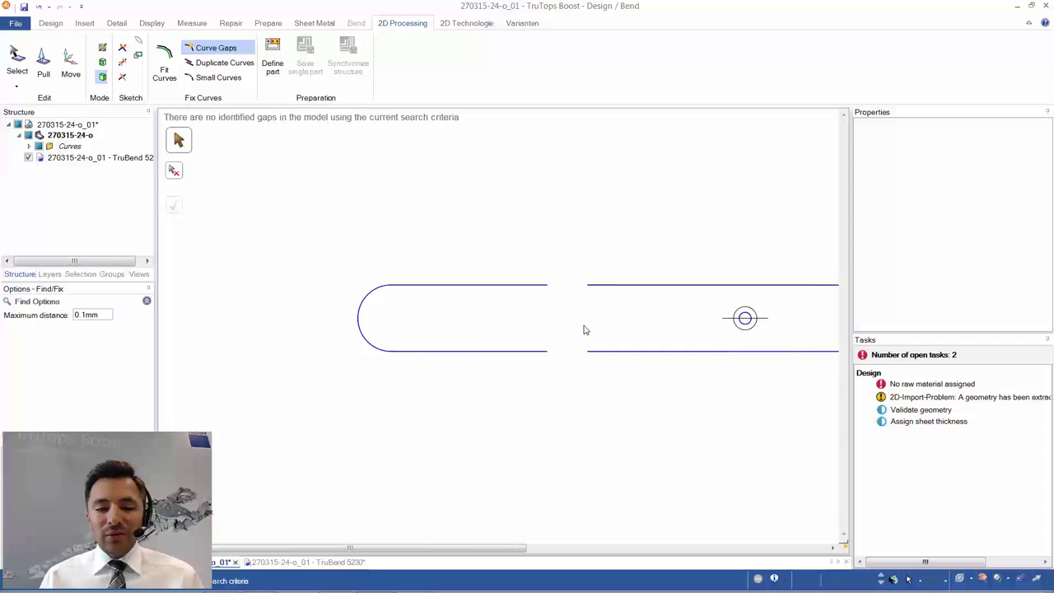
# Rerun the Curve Gaps search on the plate outline with a maximum distance of 30 mm.
pyautogui.moveTo(677, 367); pyautogui.dragTo(439, 379, button='middle')
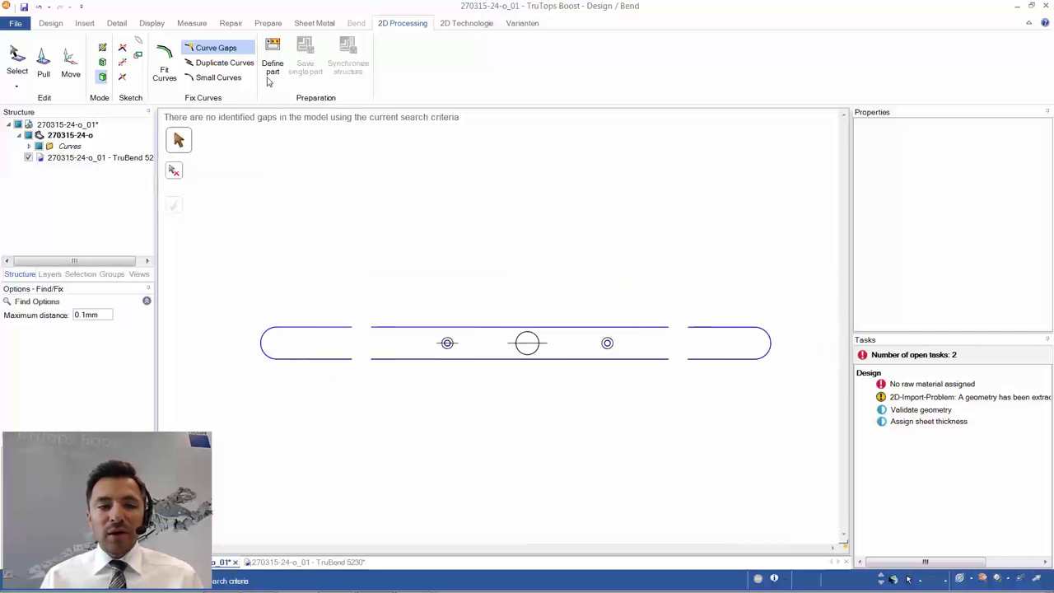
pyautogui.doubleClick(88, 315)
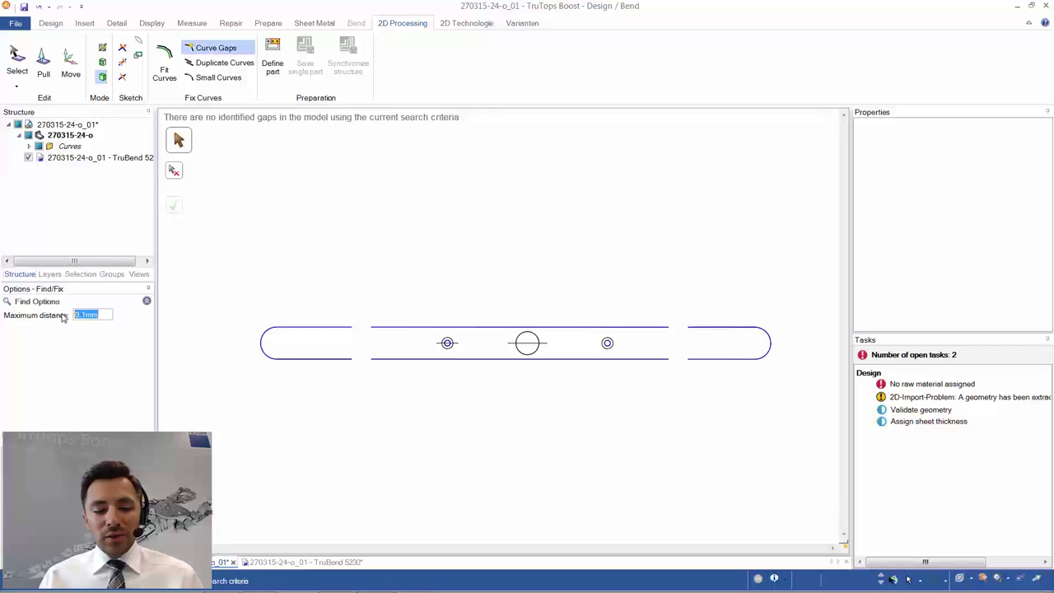
pyautogui.write('30')
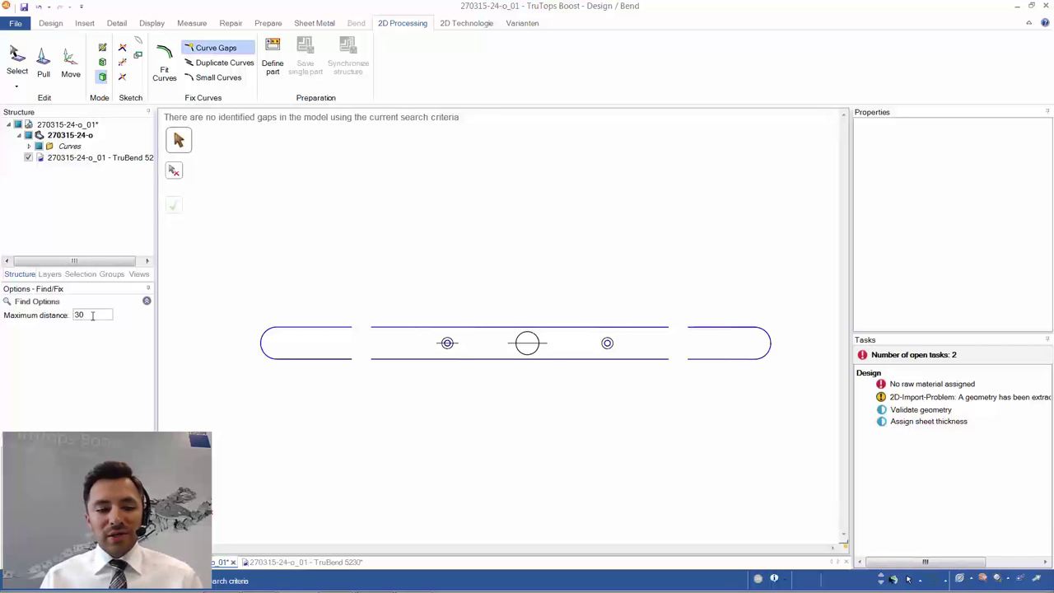
pyautogui.press('Return')
# Close the four large breaks in the plate's upper and lower long edges to complete the contour.
pyautogui.click(352, 328)
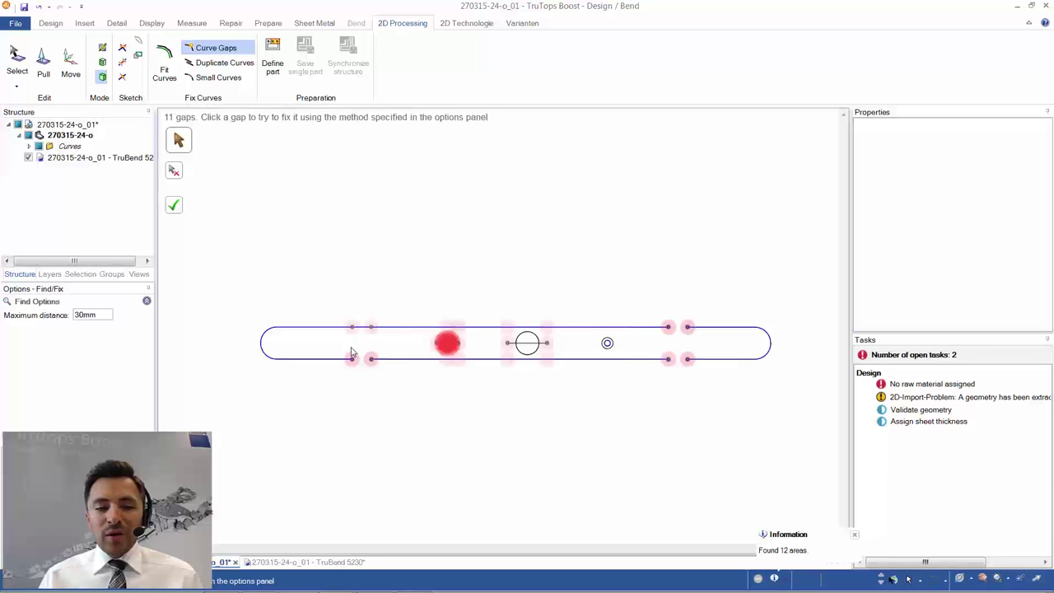
pyautogui.click(353, 359)
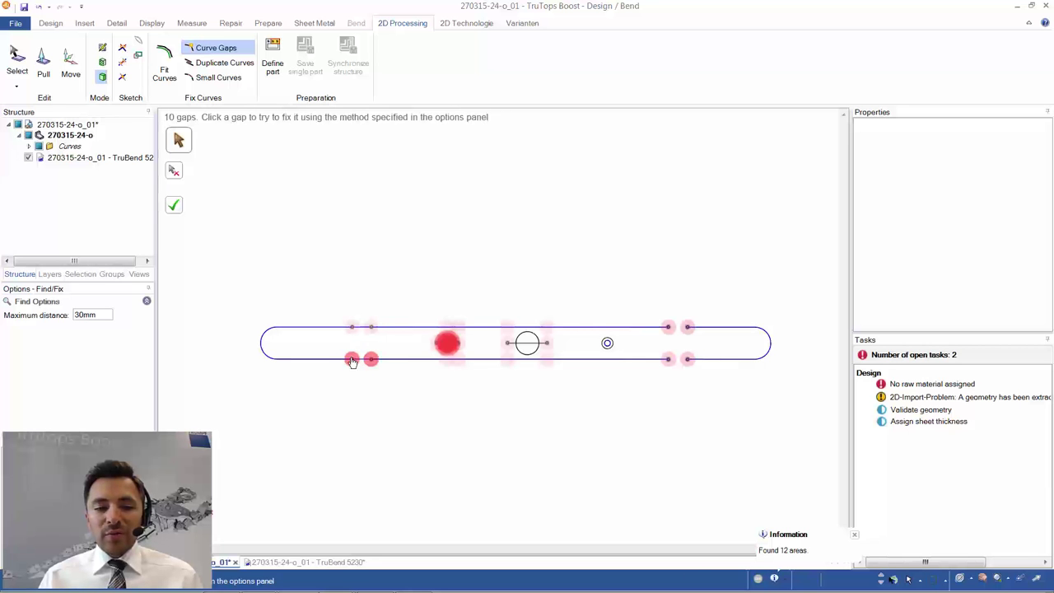
pyautogui.click(668, 328)
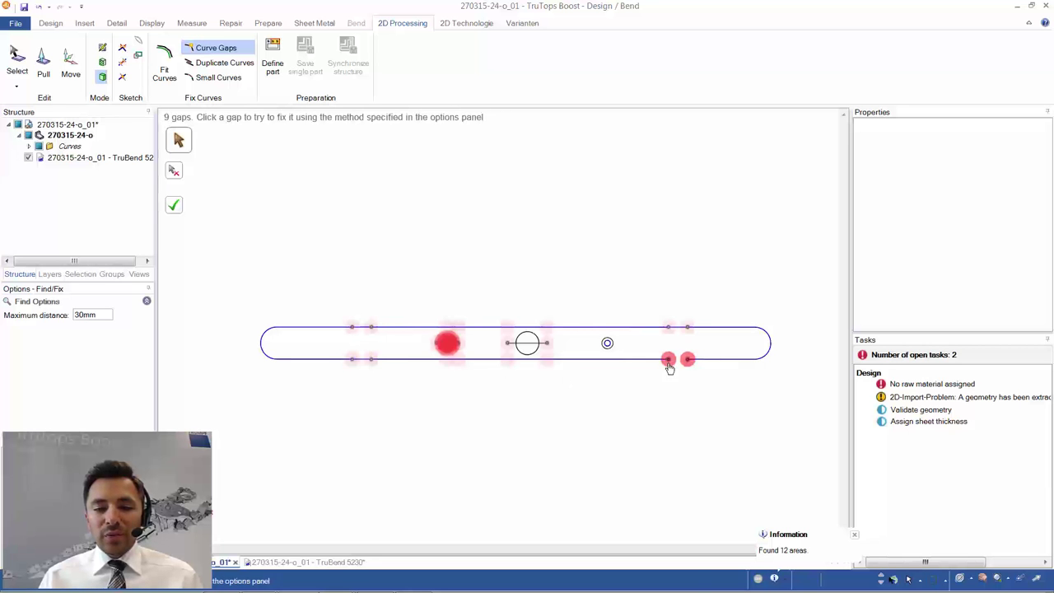
pyautogui.click(668, 360)
pyautogui.scroll(1, 545, 362)
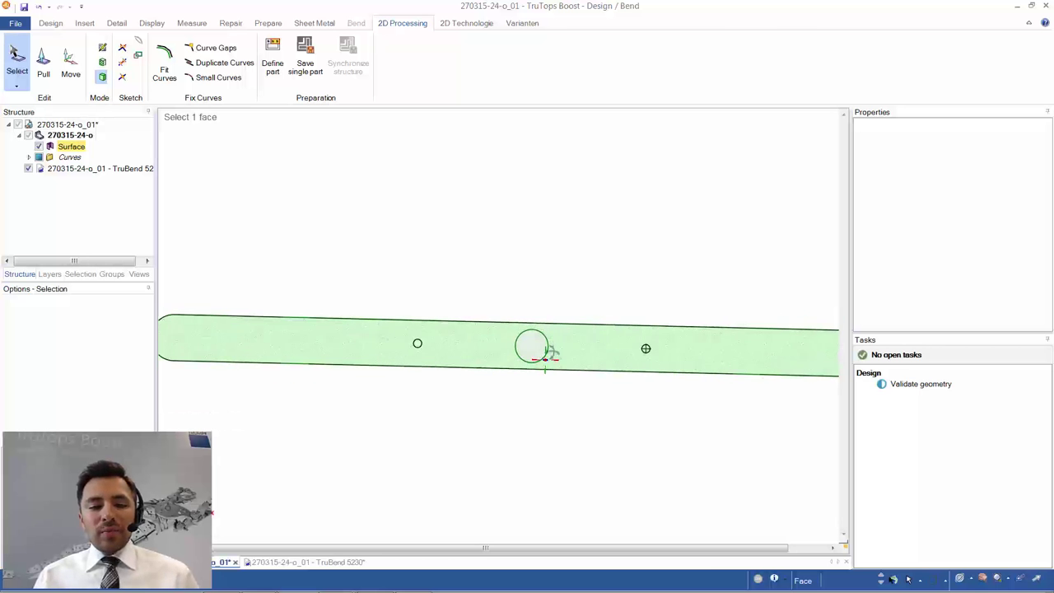
pyautogui.scroll(-1, 564, 360)
pyautogui.press('Escape')
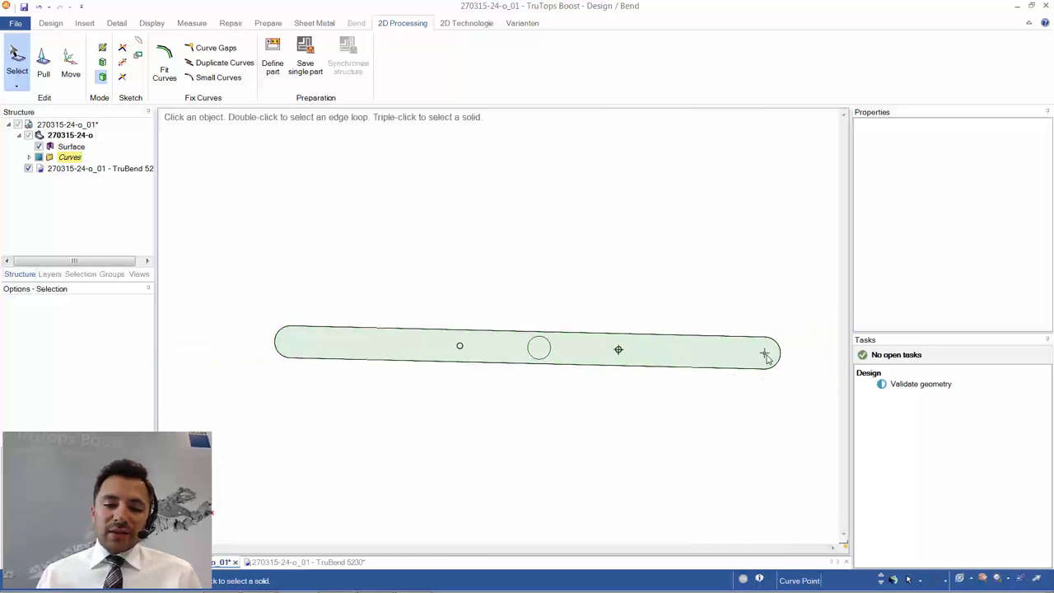
# Pull the plate's surface into a 3 mm thick solid and delete the leftover surface and curves.
pyautogui.click(751, 356)
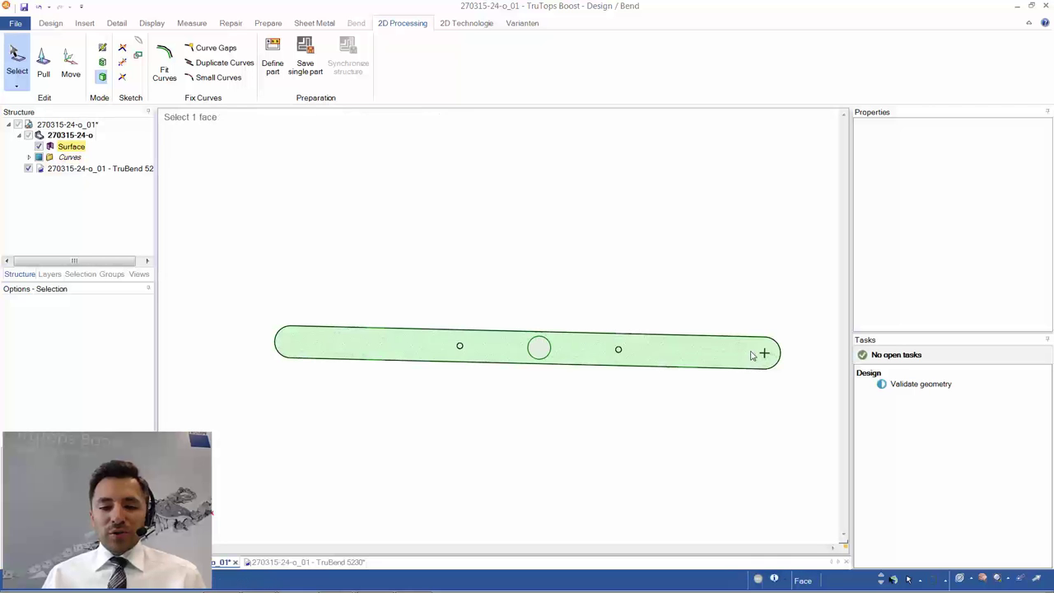
pyautogui.moveTo(763, 351)
pyautogui.mouseDown(button='middle')
pyautogui.moveTo(739, 332)
pyautogui.moveTo(755, 299)
pyautogui.moveTo(749, 365)
pyautogui.mouseUp(button='middle')
pyautogui.click(746, 365)
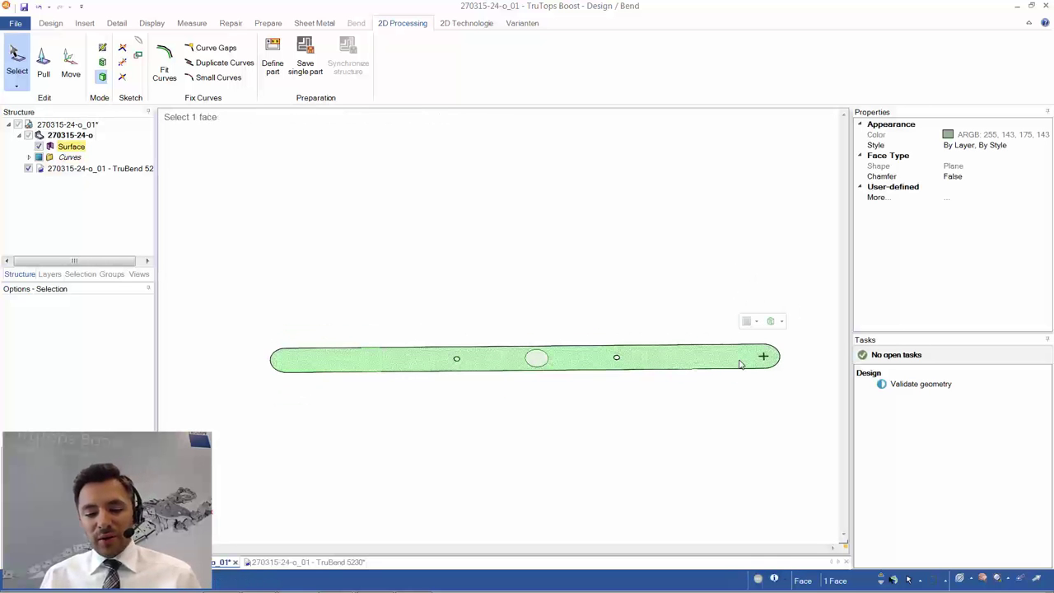
pyautogui.press('p')
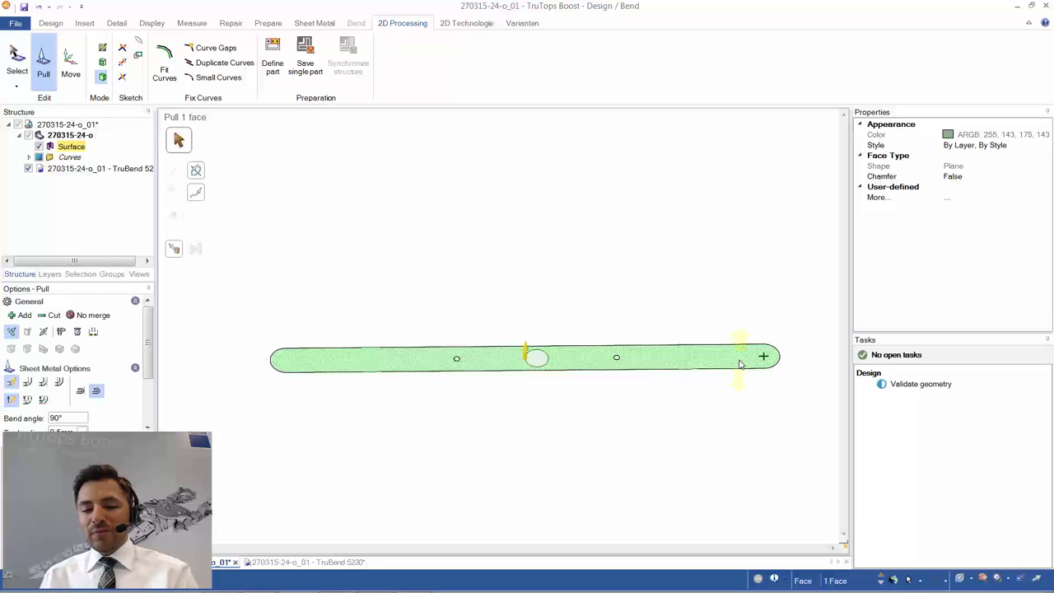
pyautogui.click(525, 353)
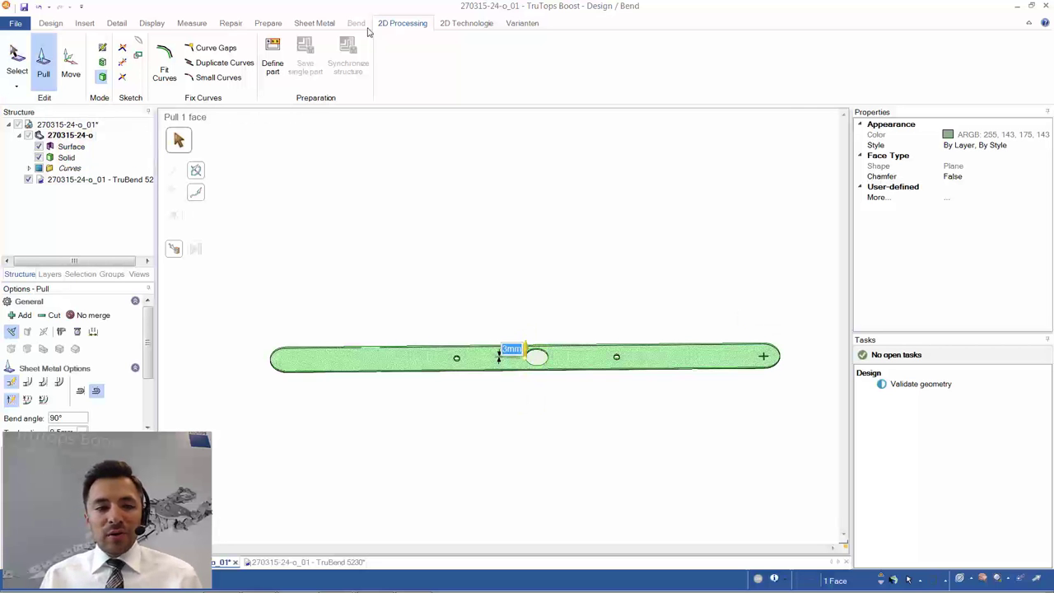
pyautogui.click(70, 147)
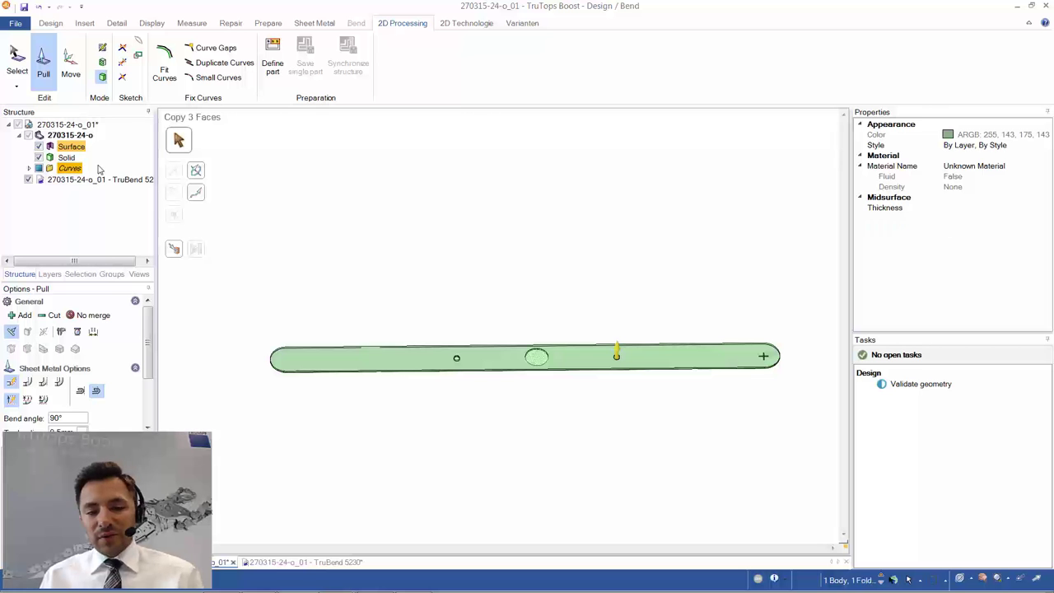
pyautogui.press('Delete')
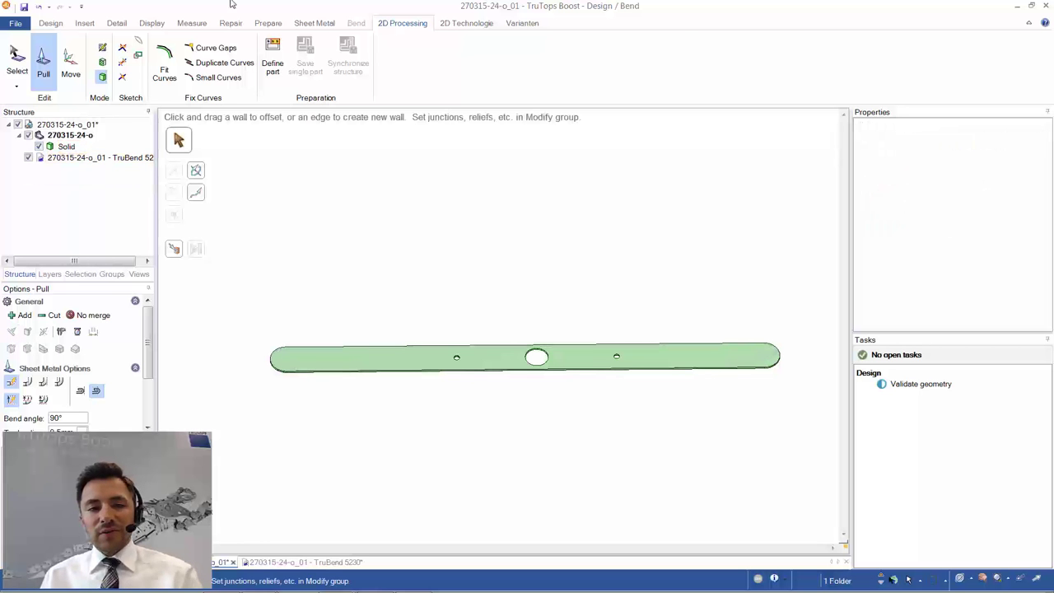
# Convert the plate solid into a sheet metal part, using its large flat face as the reference.
pyautogui.click(312, 25)
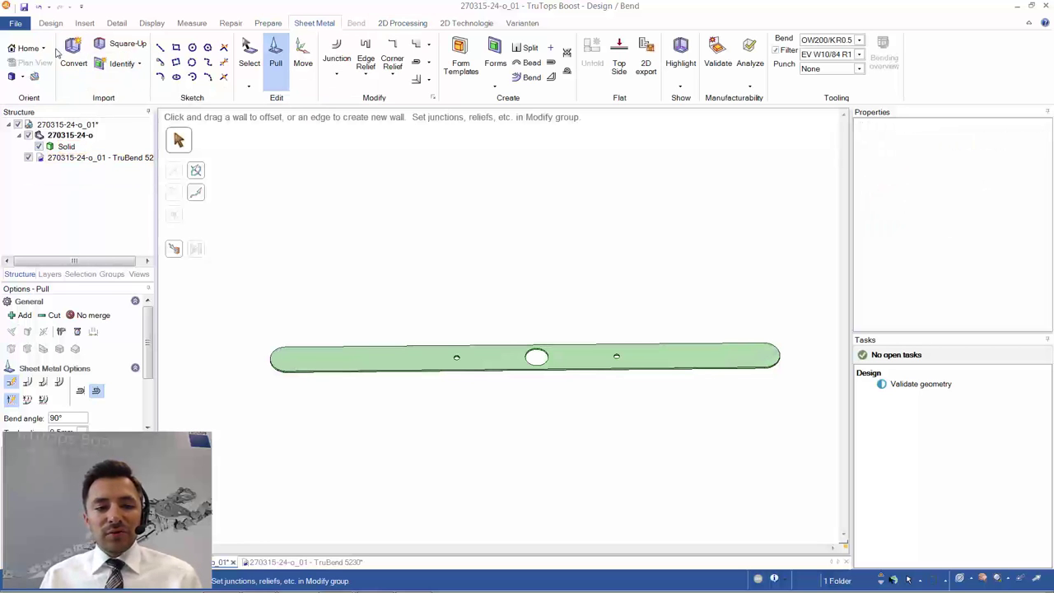
pyautogui.click(416, 358)
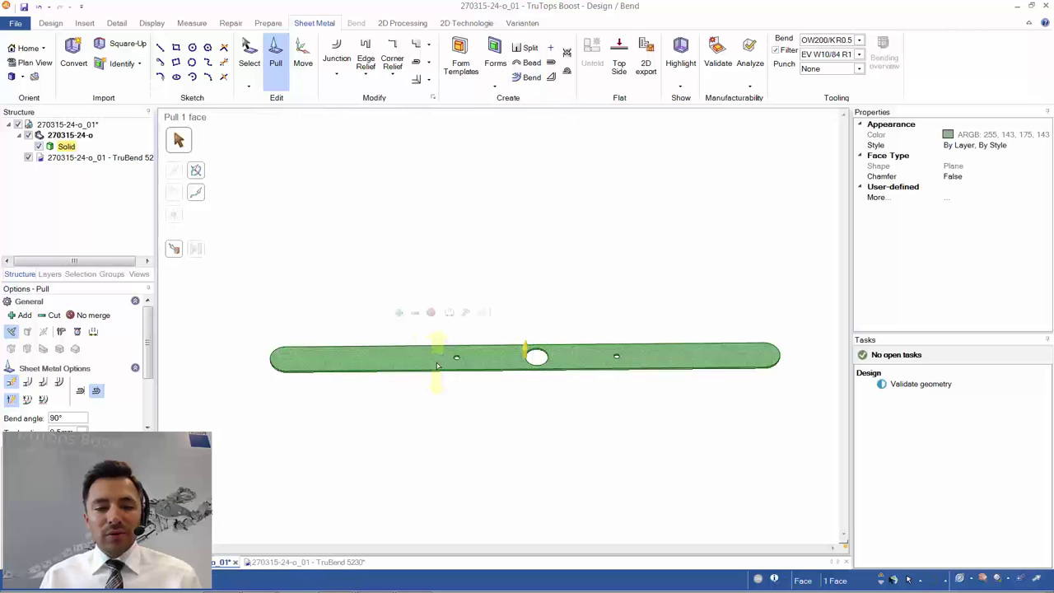
pyautogui.click(73, 56)
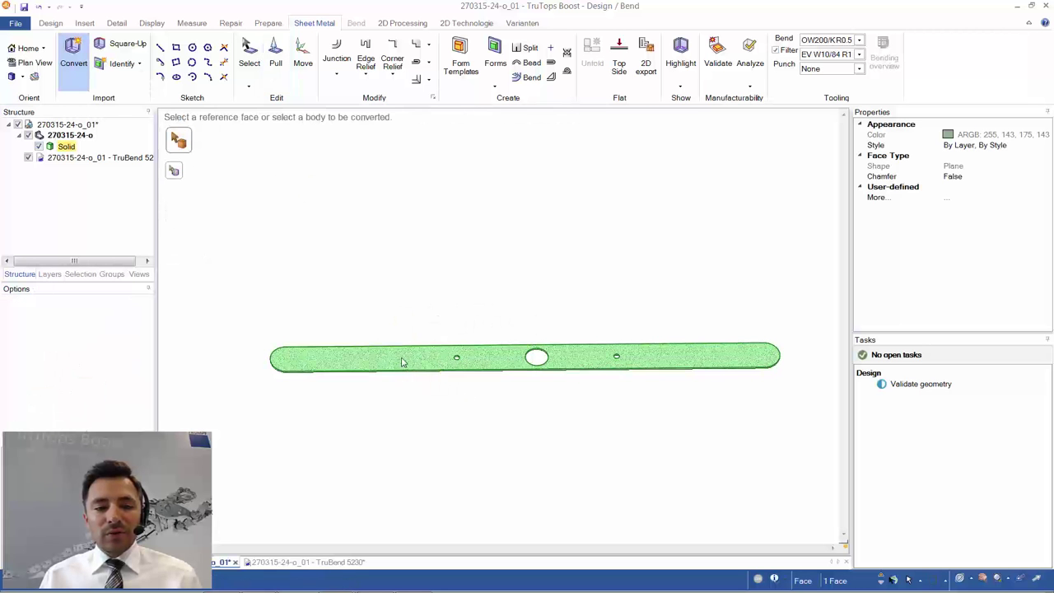
pyautogui.click(401, 360)
pyautogui.press('m')
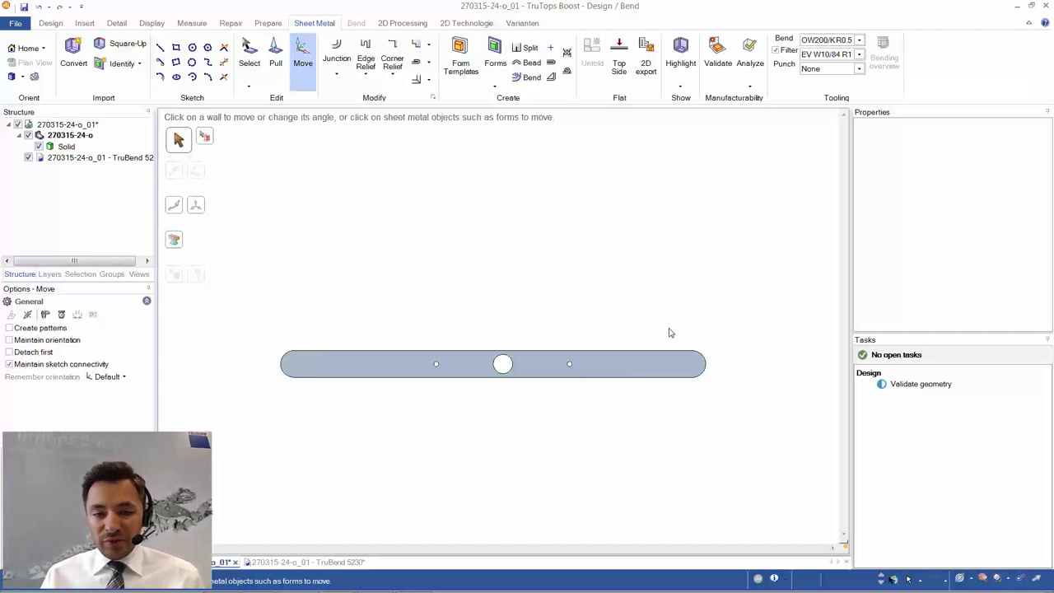
pyautogui.moveTo(668, 328); pyautogui.dragTo(740, 404)
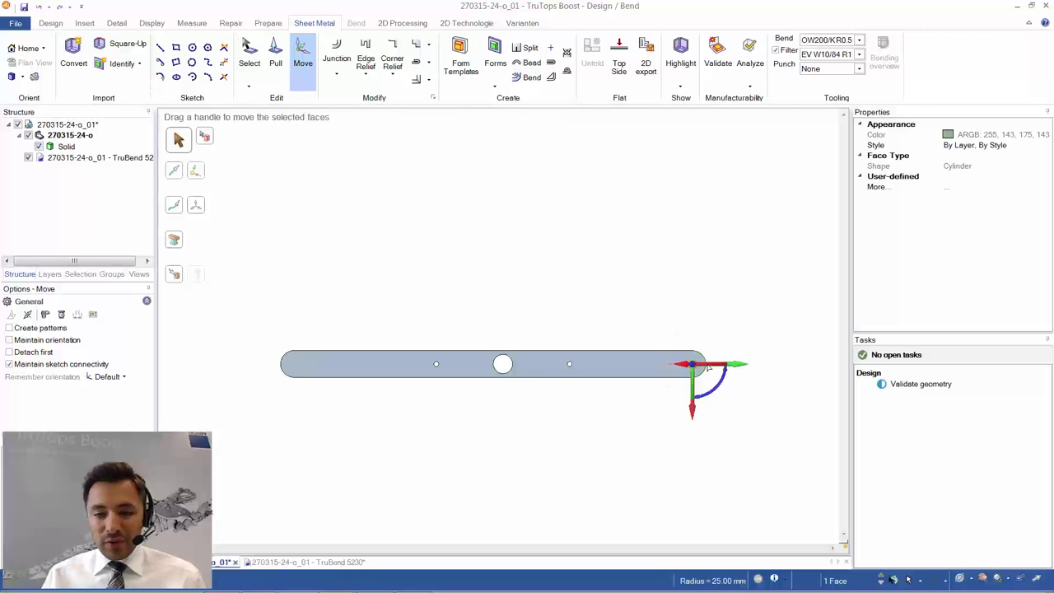
pyautogui.press('e')
pyautogui.scroll(2, 707, 368)
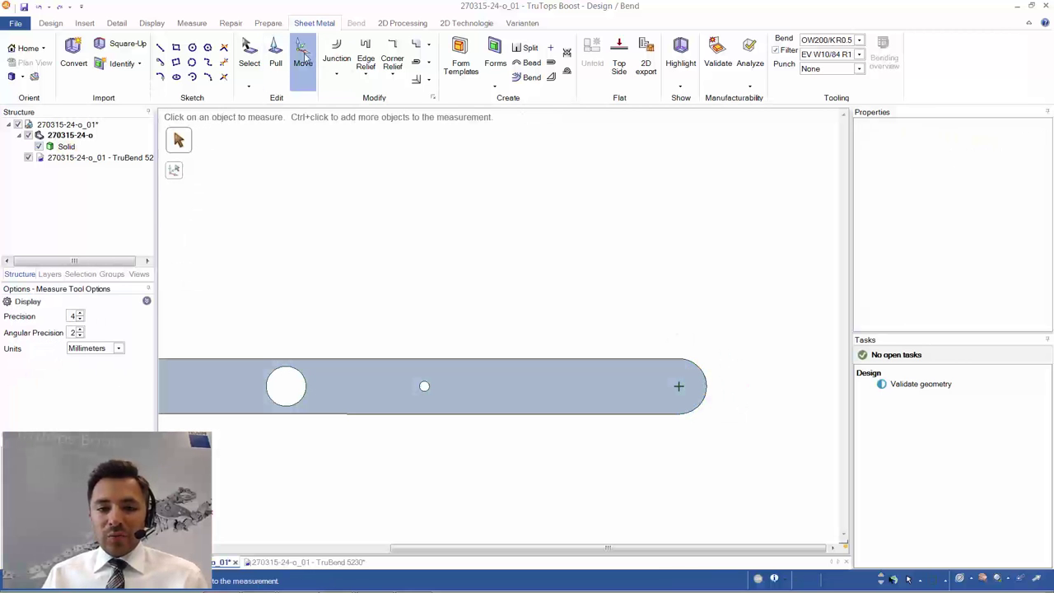
# Move the plate's right rounded end so its arc centre lies 1000-25-25 mm from the left arc centre.
pyautogui.click(303, 56)
pyautogui.moveTo(651, 333); pyautogui.dragTo(736, 433)
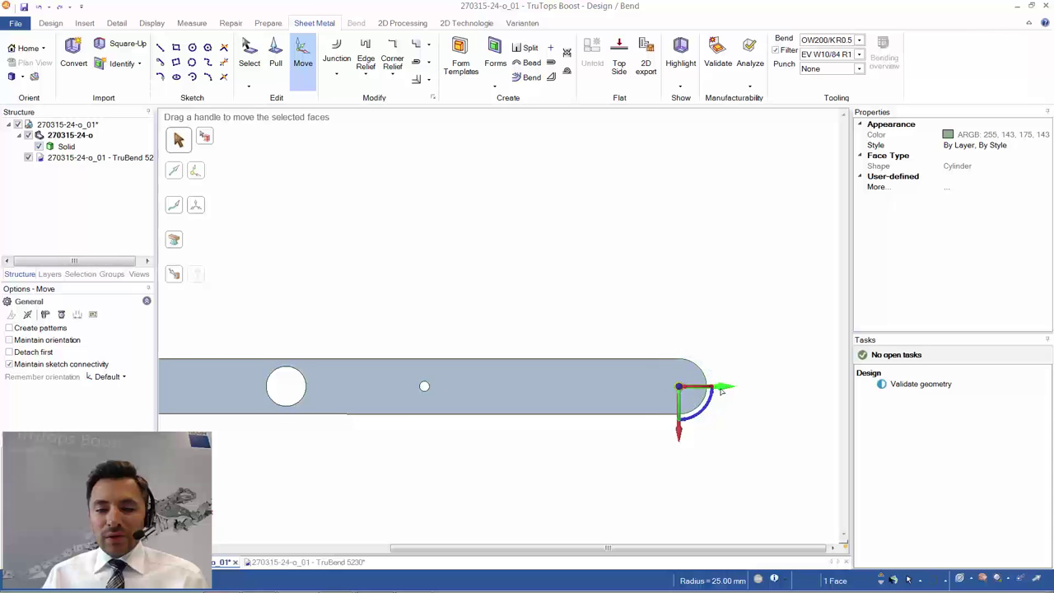
pyautogui.scroll(-3, 600, 419)
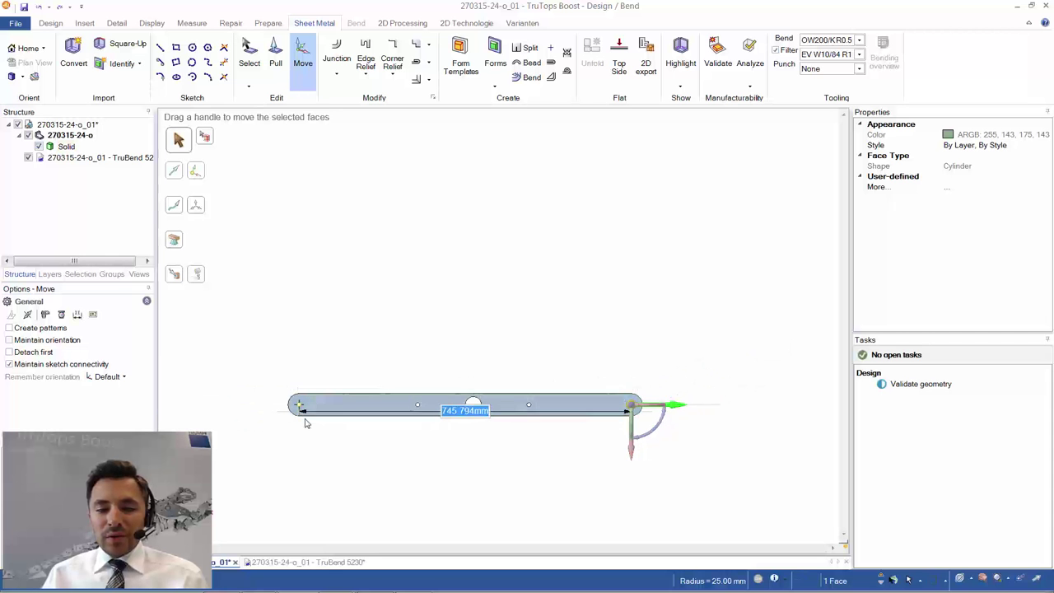
pyautogui.scroll(1, 313, 428)
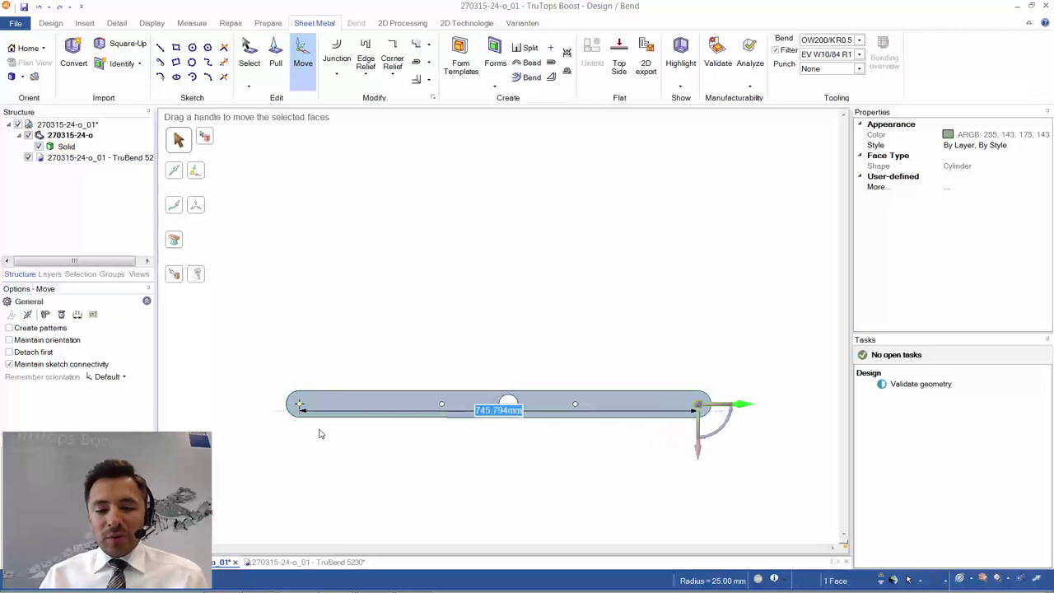
pyautogui.write('1')
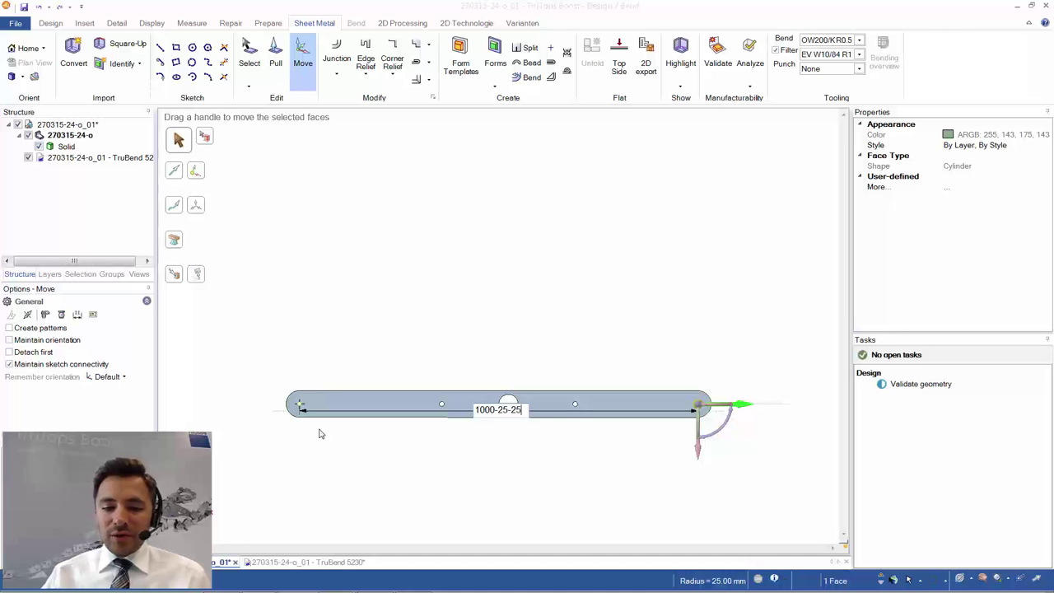
pyautogui.write('000-25-25')
pyautogui.press('Return')
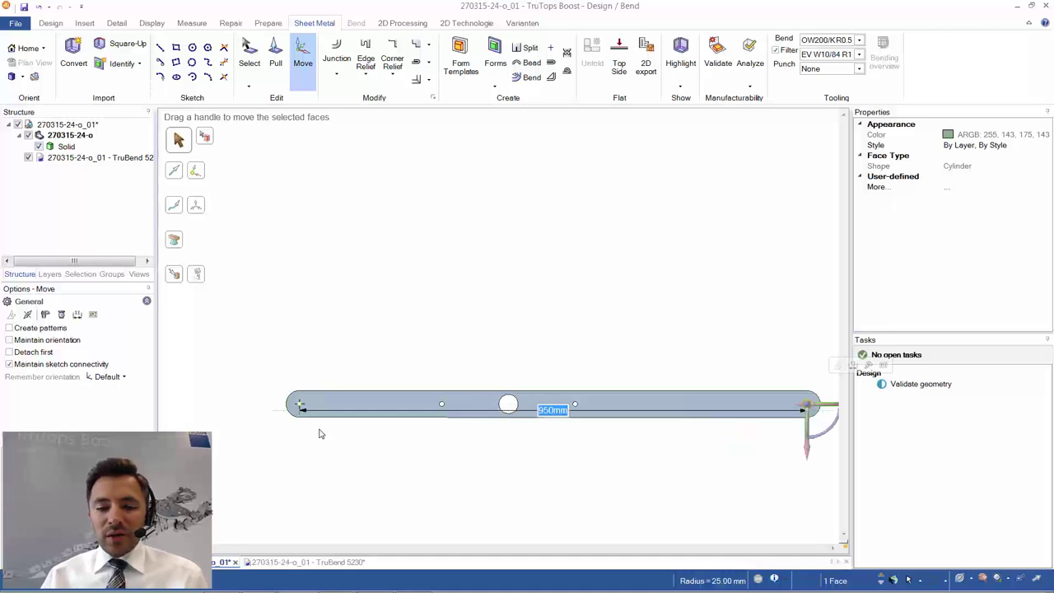
# Move the three holes together so the large middle hole lies 500-25 mm from the left arc centre.
pyautogui.scroll(-1, 814, 424)
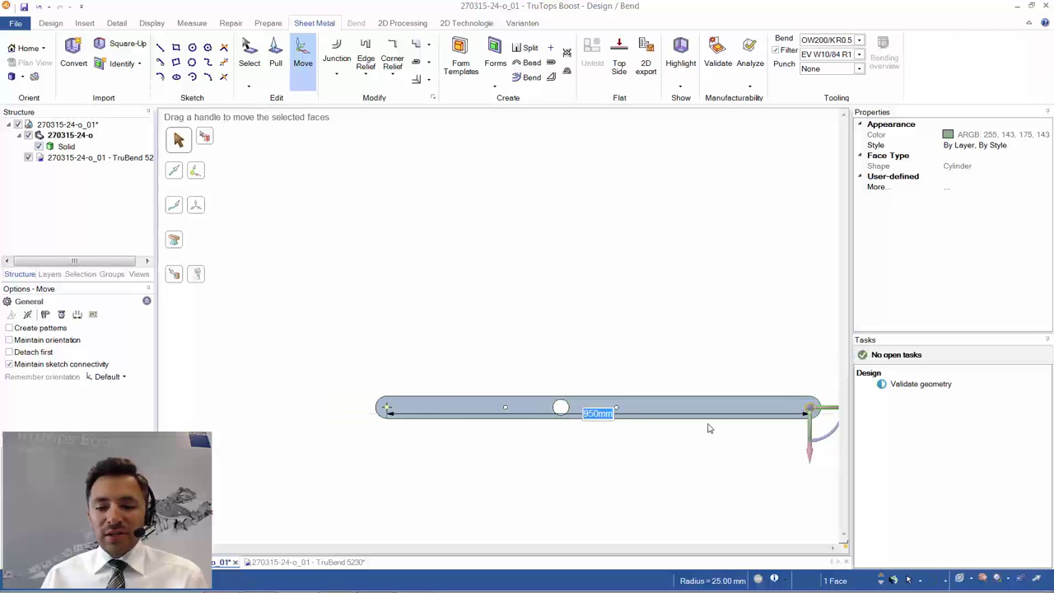
pyautogui.moveTo(479, 377); pyautogui.dragTo(638, 414)
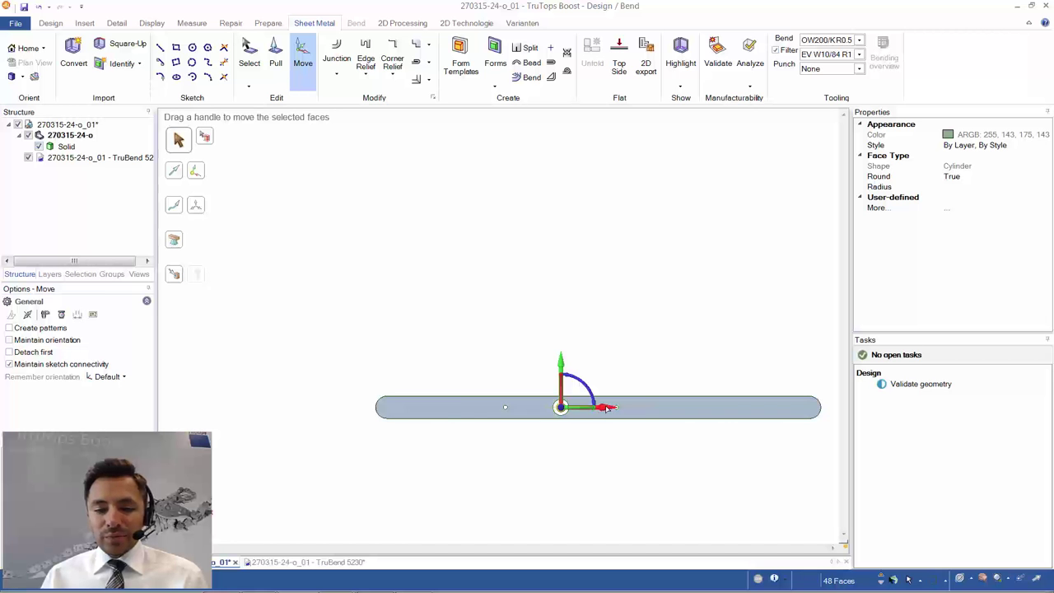
pyautogui.click(608, 408)
pyautogui.moveTo(577, 409); pyautogui.dragTo(389, 412)
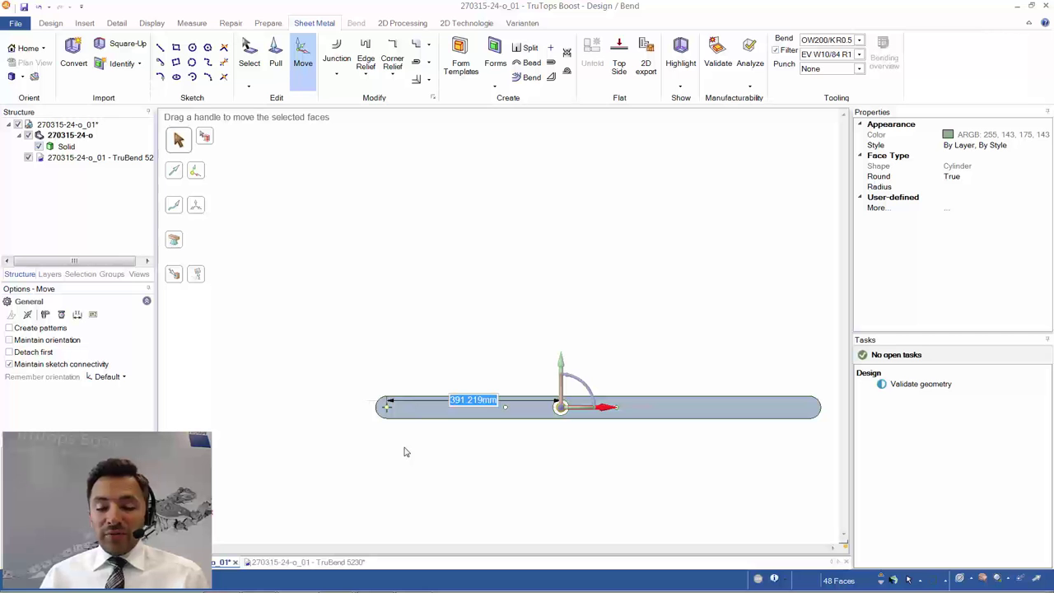
pyautogui.write('500-25')
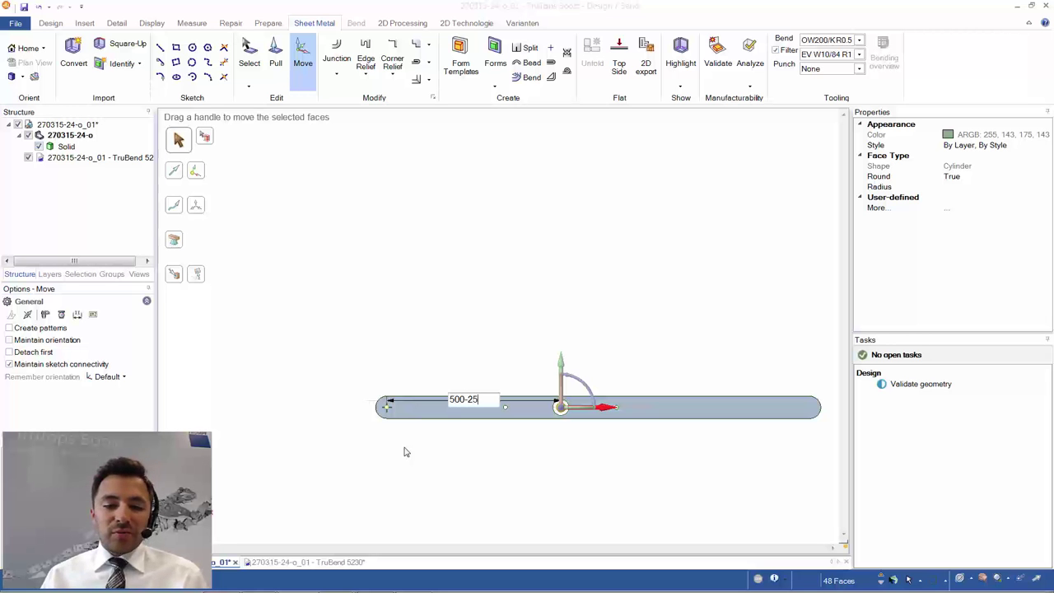
pyautogui.press('Escape')
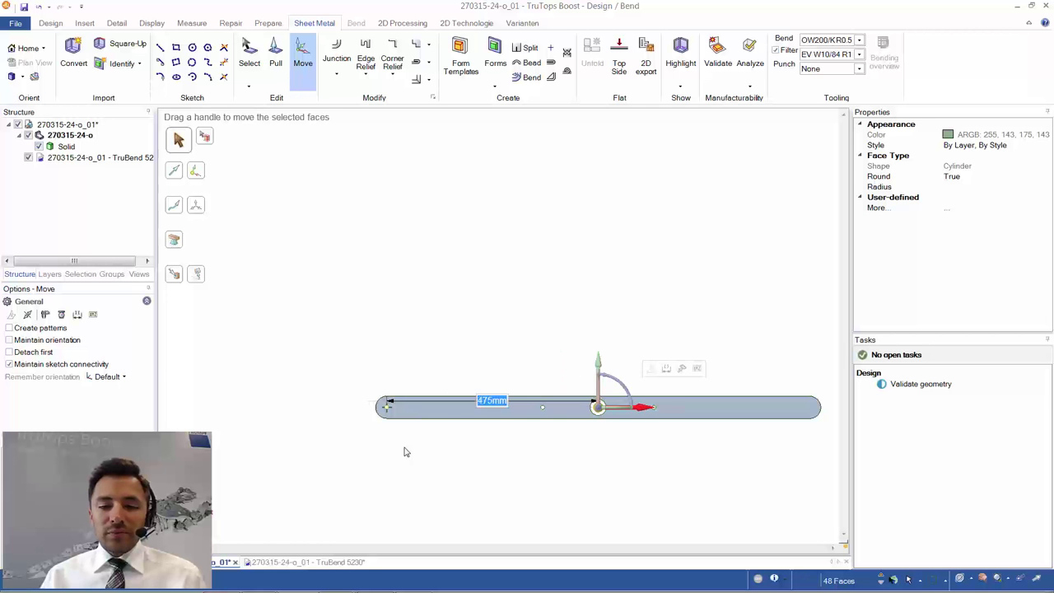
pyautogui.click(553, 353)
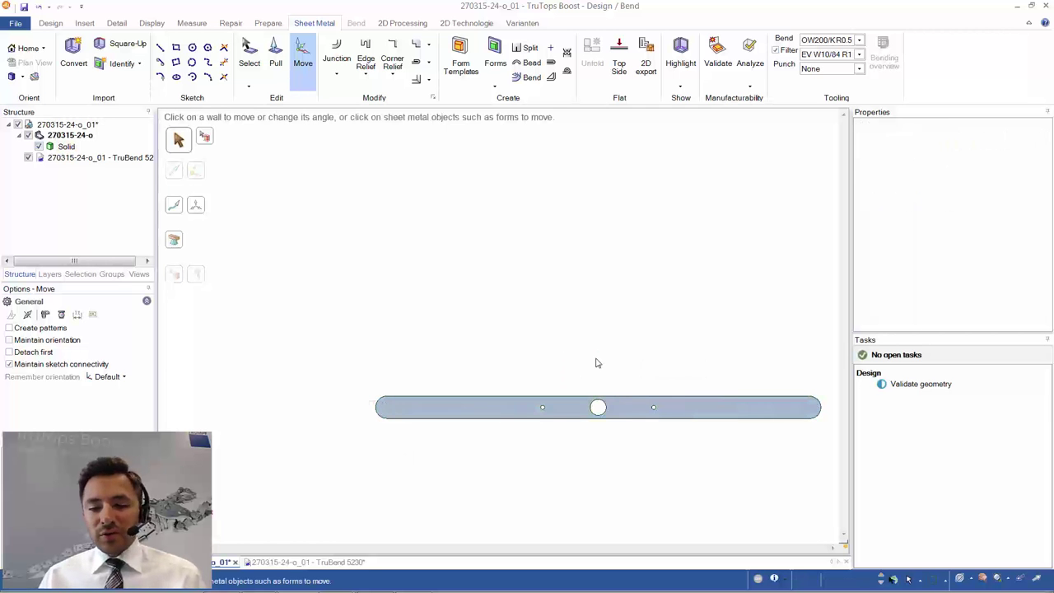
# Close the plate's design with its changes saved, and clear the search and status filters on the order list.
pyautogui.moveTo(631, 426)
pyautogui.mouseDown(button='middle')
pyautogui.moveTo(583, 362)
pyautogui.moveTo(560, 236)
pyautogui.moveTo(579, 365)
pyautogui.mouseUp(button='middle')
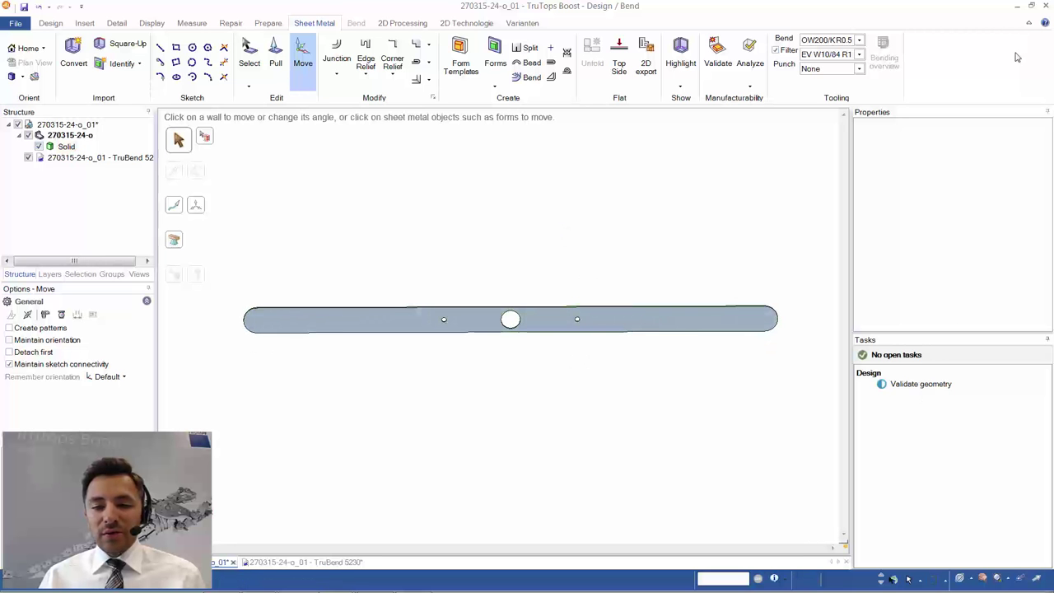
pyautogui.click(1046, 7)
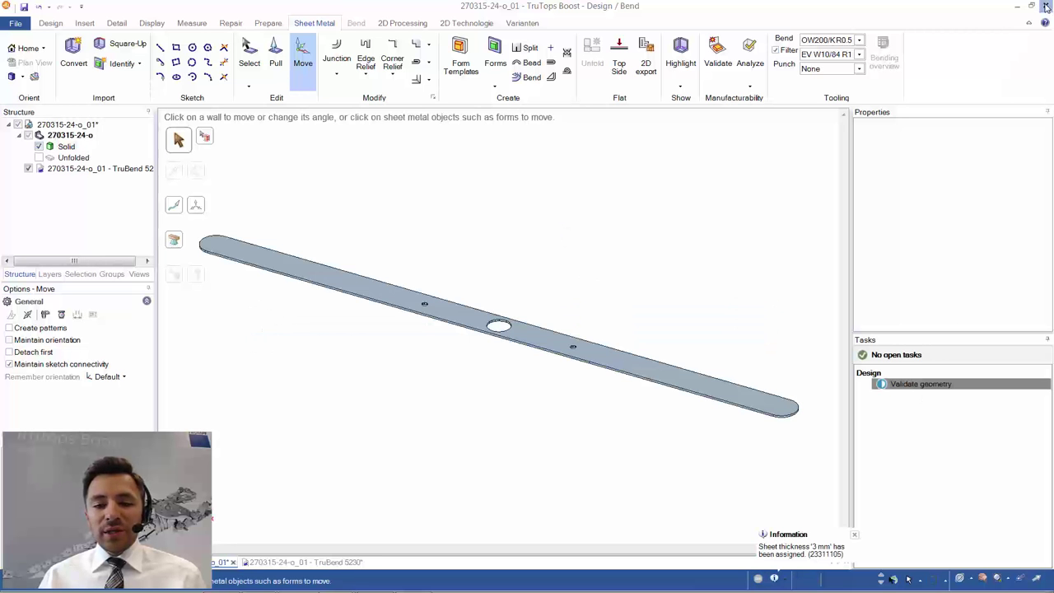
pyautogui.click(494, 350)
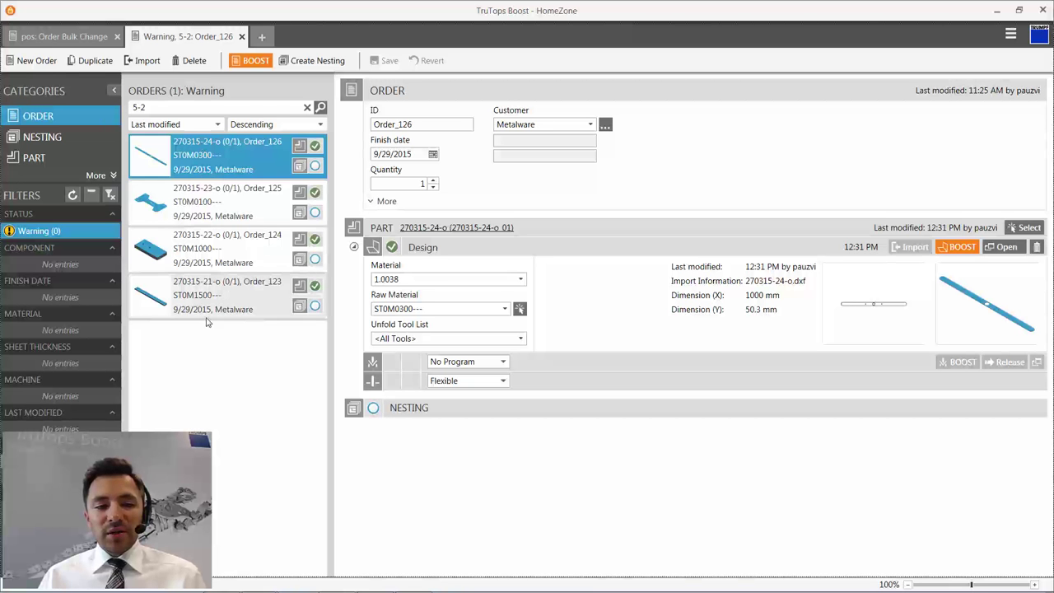
pyautogui.click(109, 195)
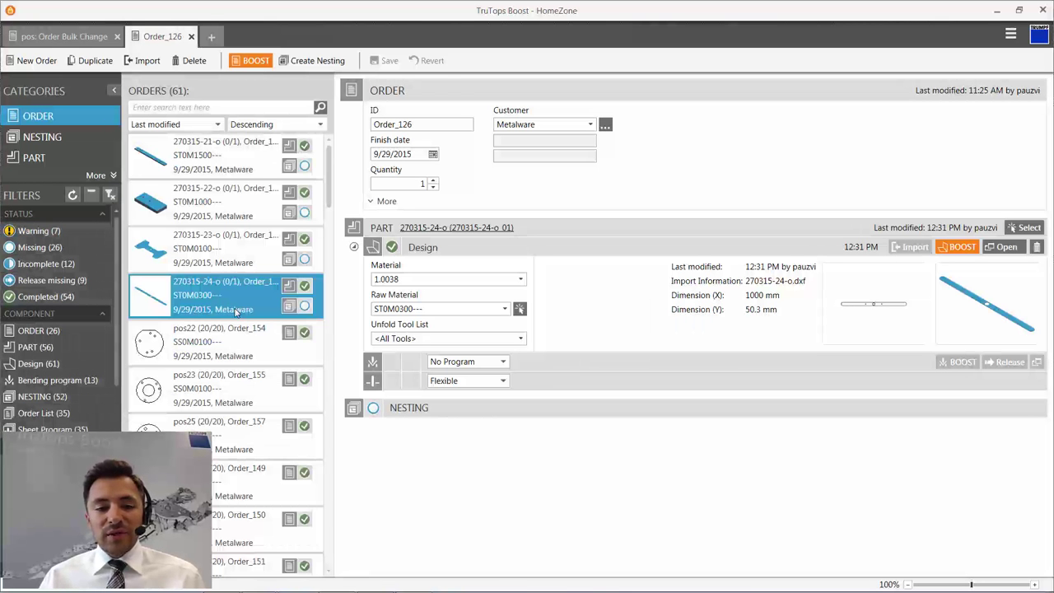
# Search the orders for "5-3" and use the existing part instead of the new one for 270315-35-o.
pyautogui.click(189, 110)
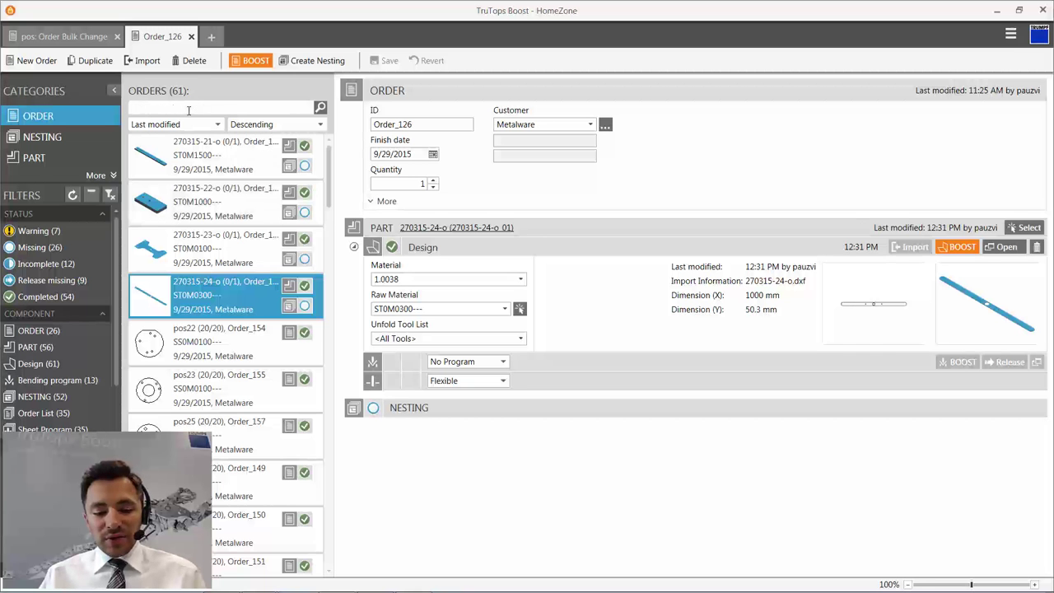
pyautogui.write('5-3')
pyautogui.press('Return')
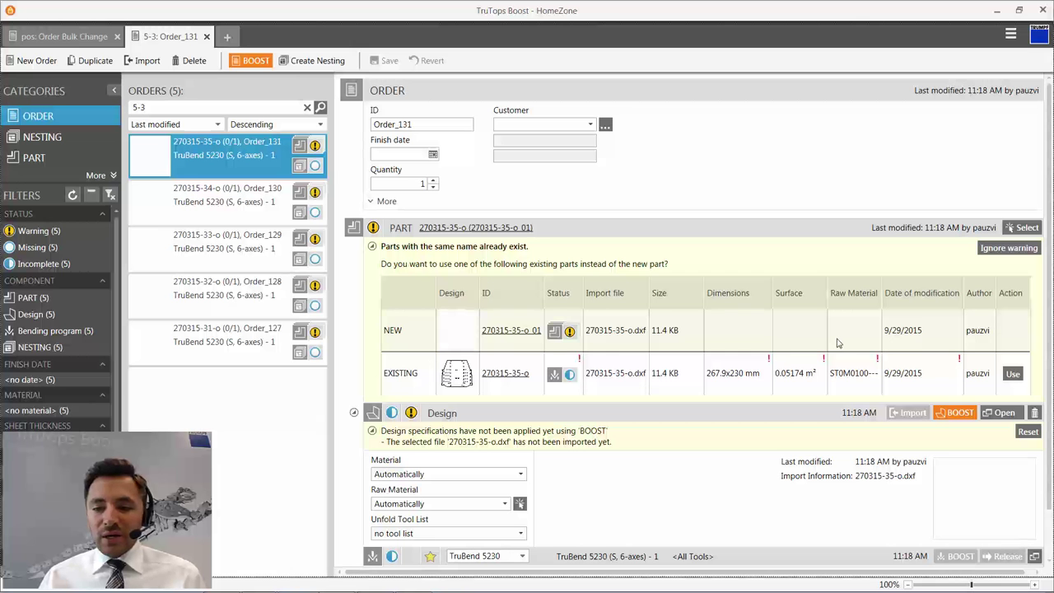
pyautogui.click(1013, 375)
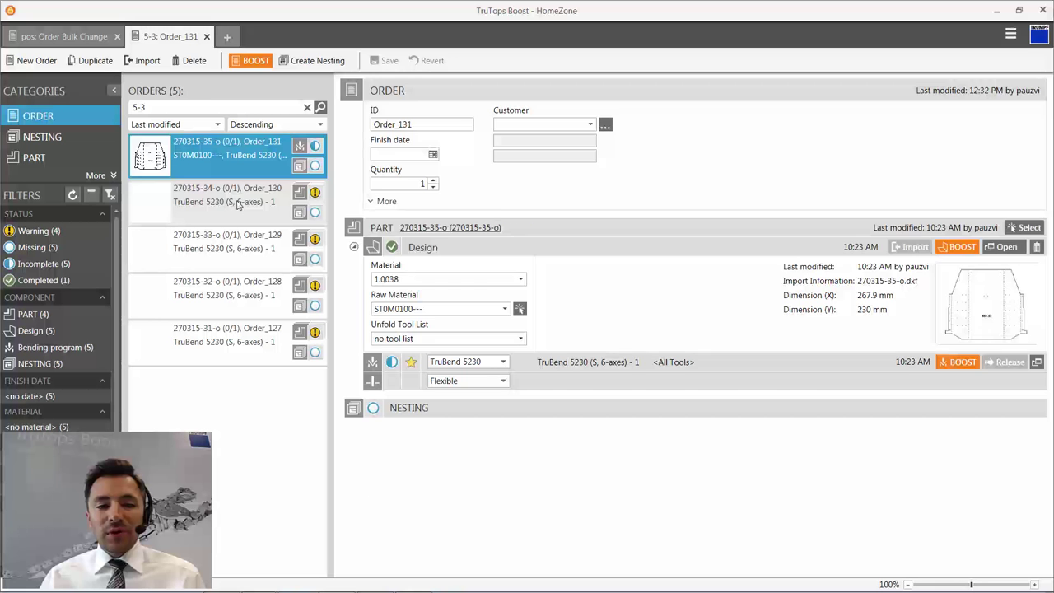
# Use the existing parts instead of the new ones for 270315-34-o, 270315-33-o, 270315-32-o and 270315-31-o.
pyautogui.click(237, 202)
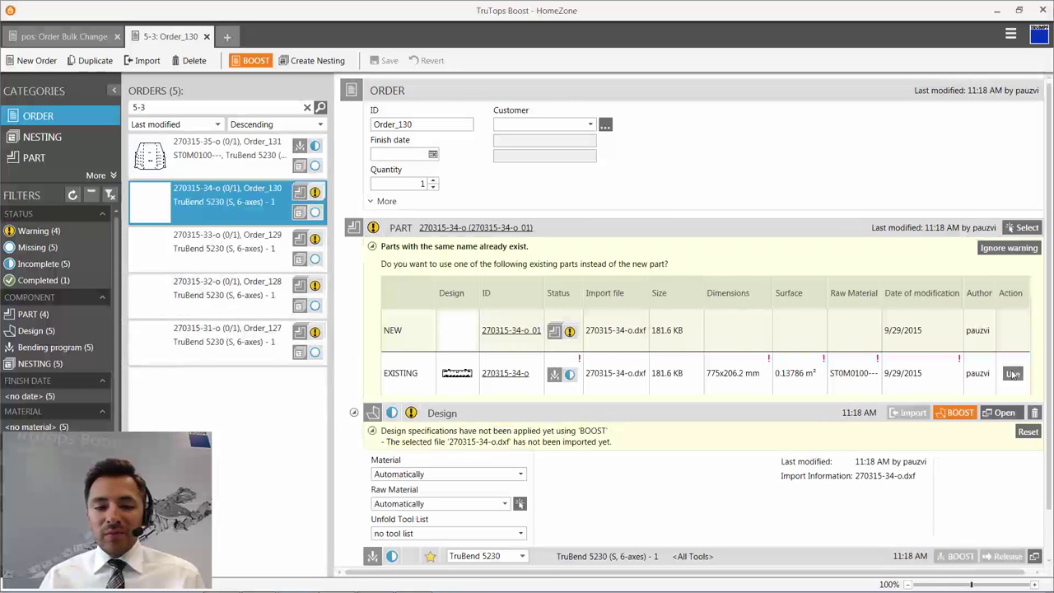
pyautogui.click(1013, 374)
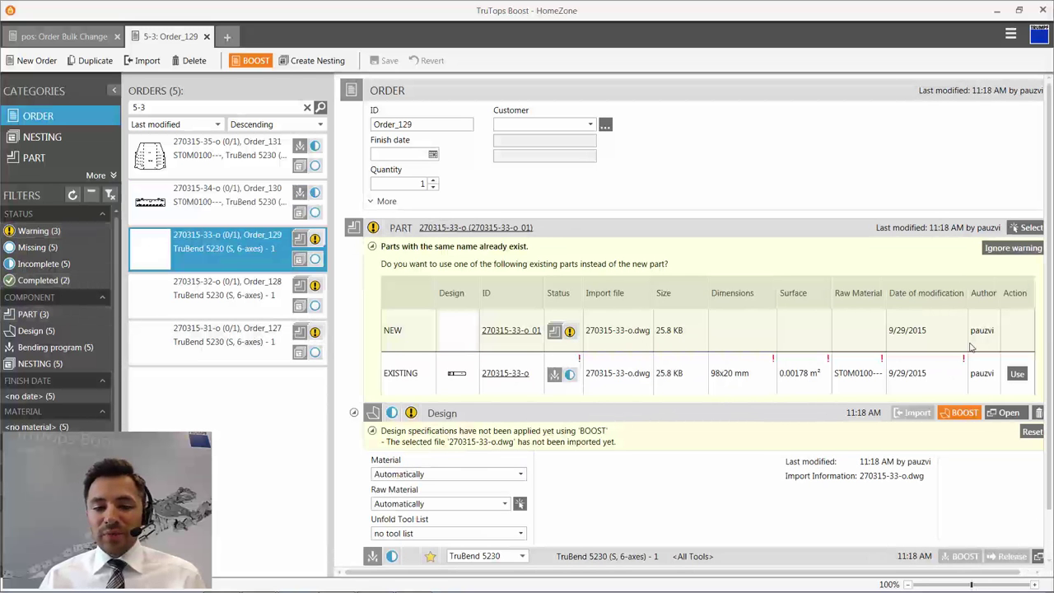
pyautogui.click(1018, 373)
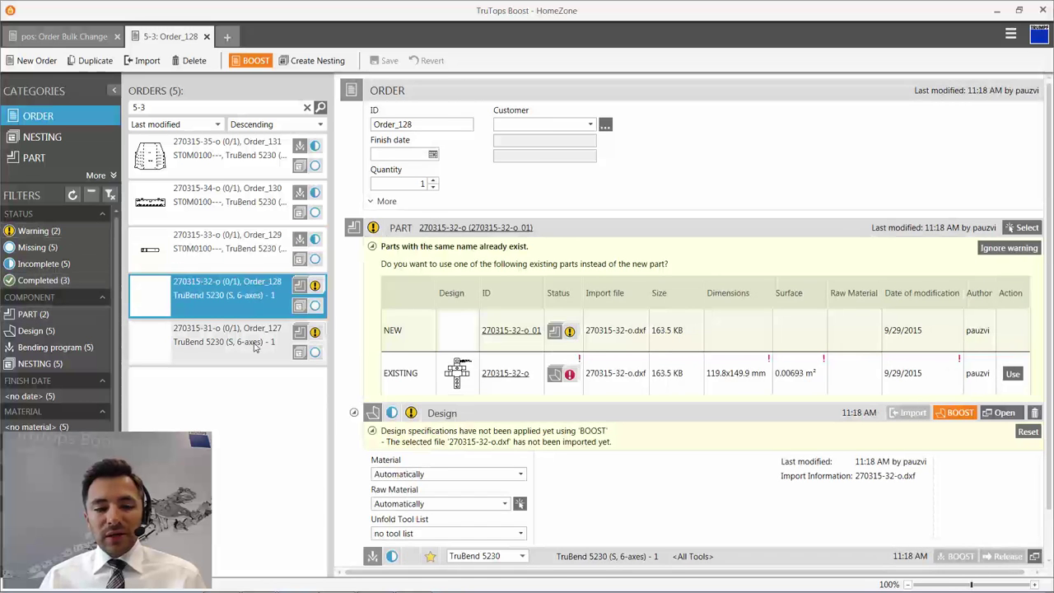
pyautogui.keyDown('ctrl'); pyautogui.click(280, 345); pyautogui.keyUp('ctrl')
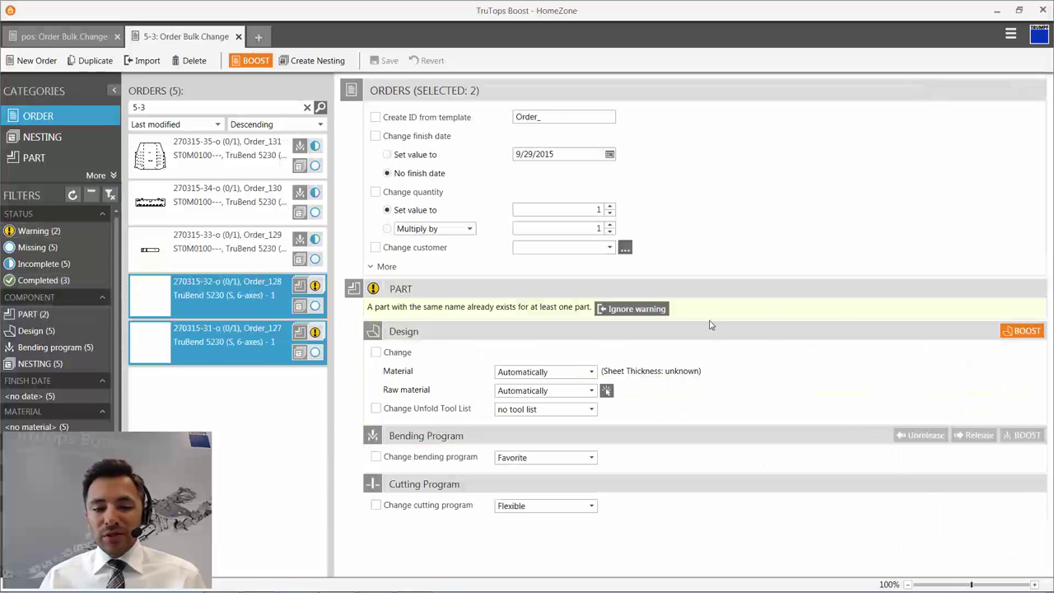
pyautogui.click(214, 294)
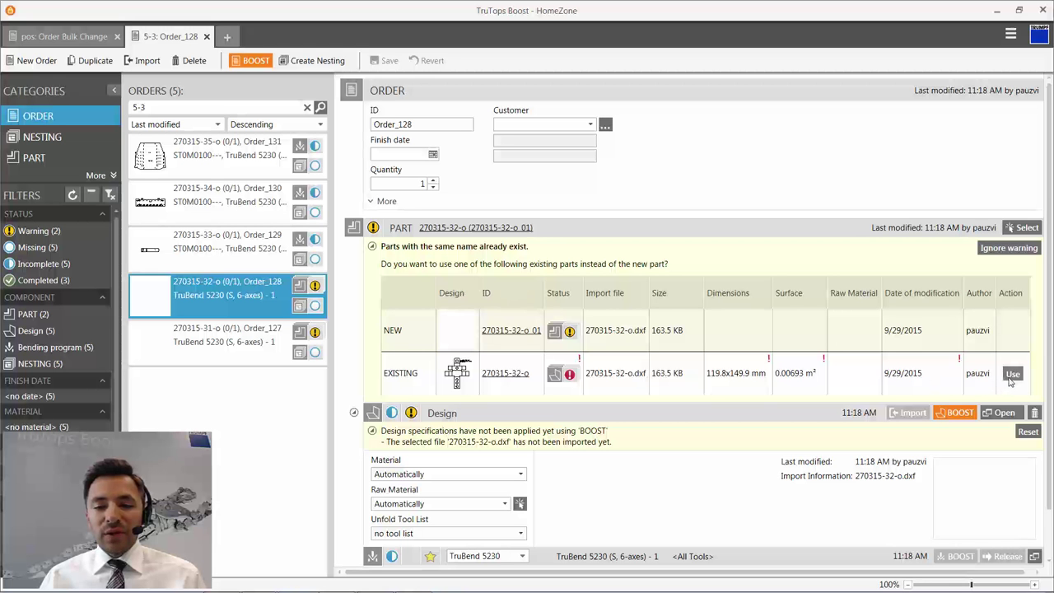
pyautogui.click(1013, 374)
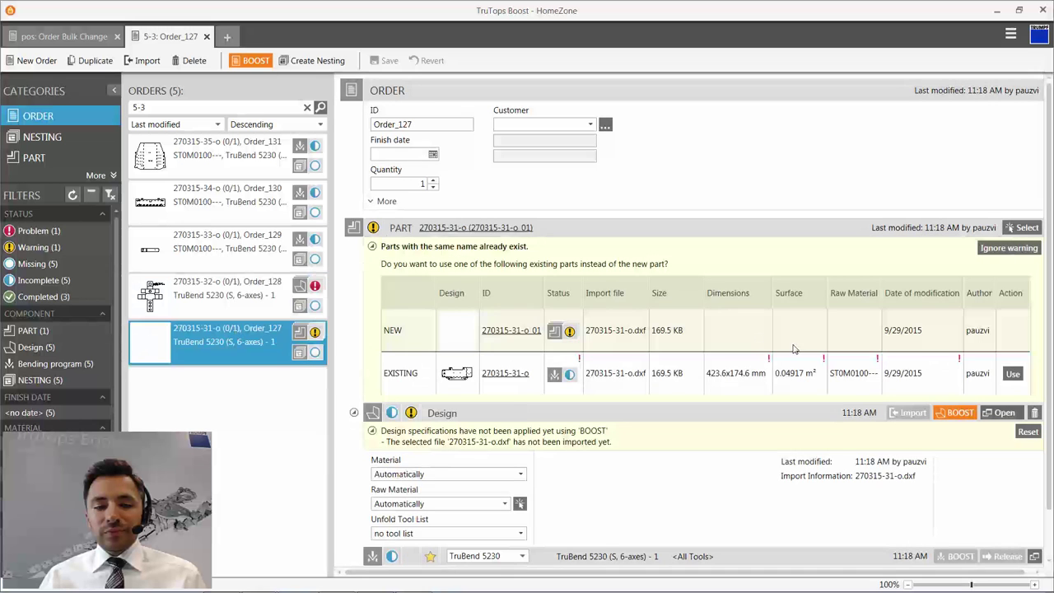
pyautogui.click(1013, 374)
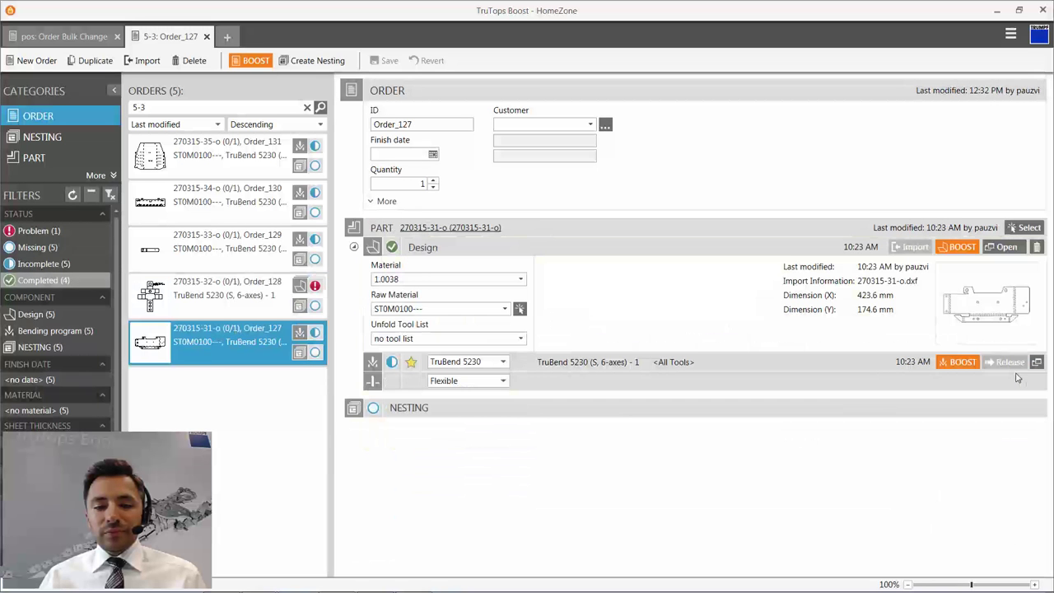
# Open the design of 270315-34-o and import its drawing with automatic part thickening enabled for DXF/DWG/MI/IGES.
pyautogui.click(1005, 246)
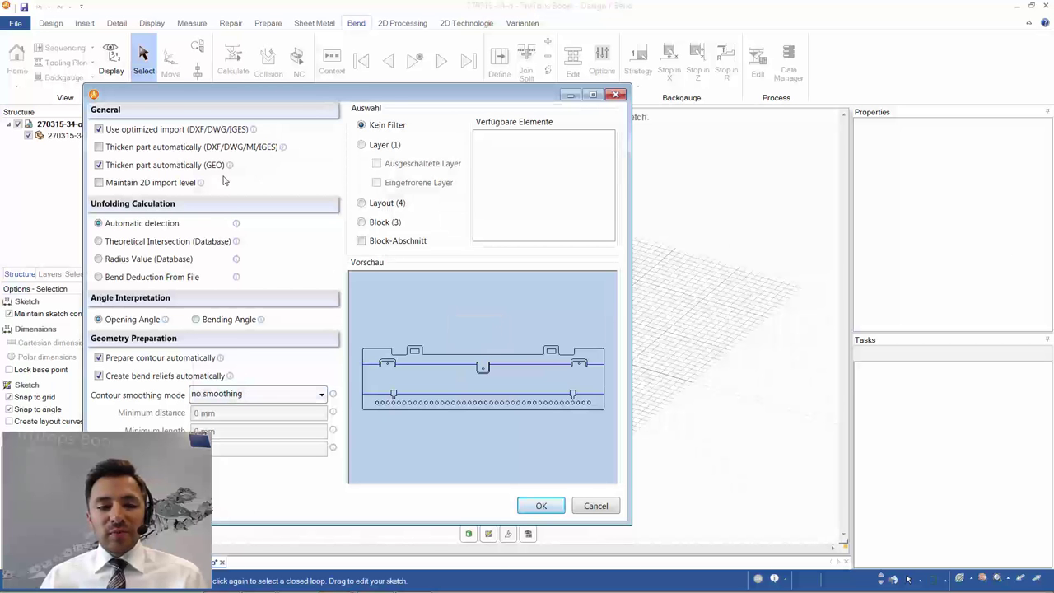
pyautogui.click(223, 150)
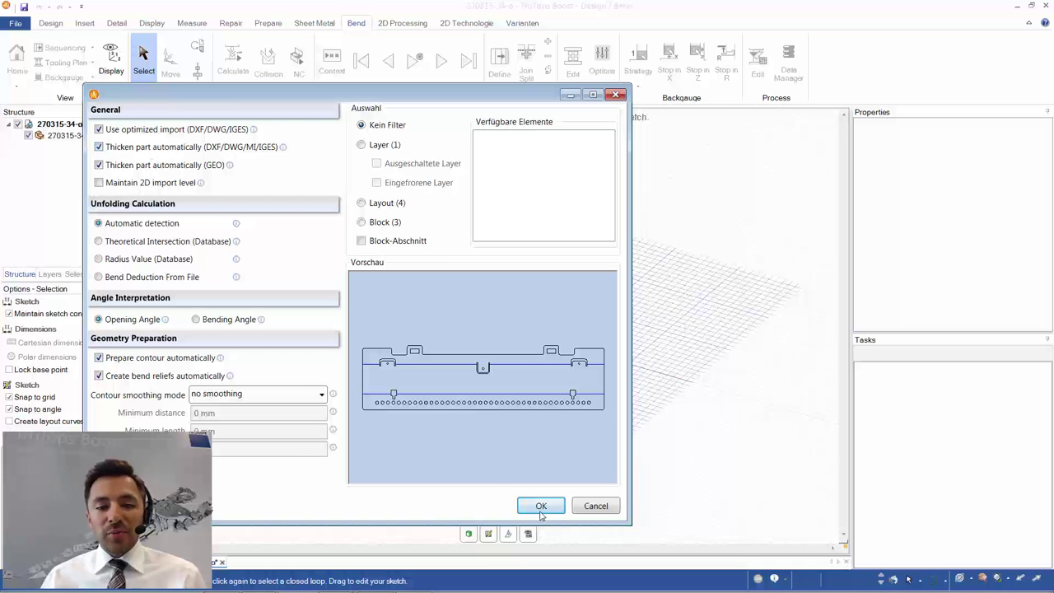
pyautogui.click(399, 240)
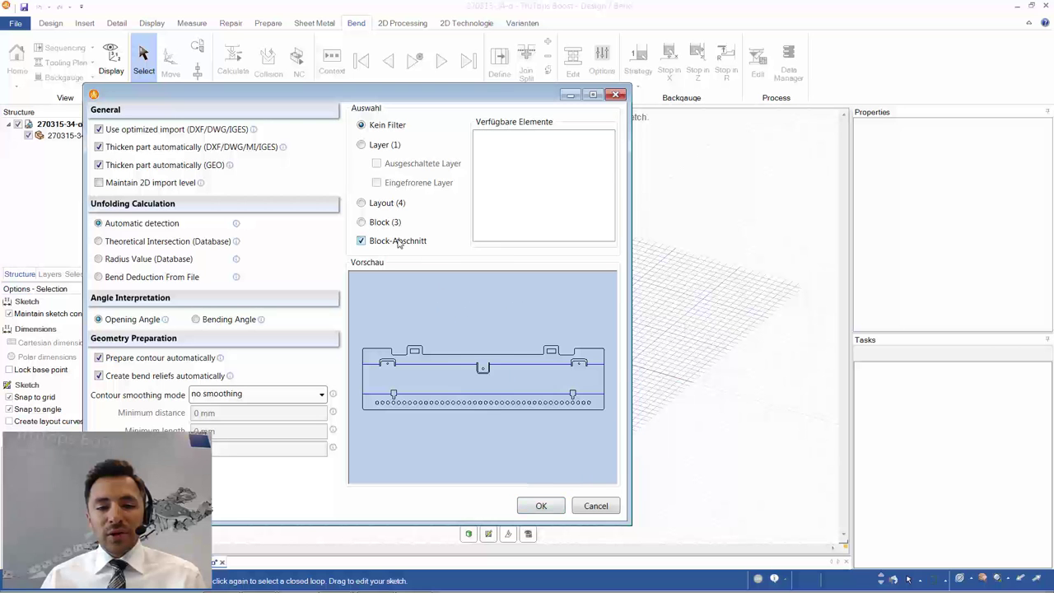
pyautogui.click(399, 240)
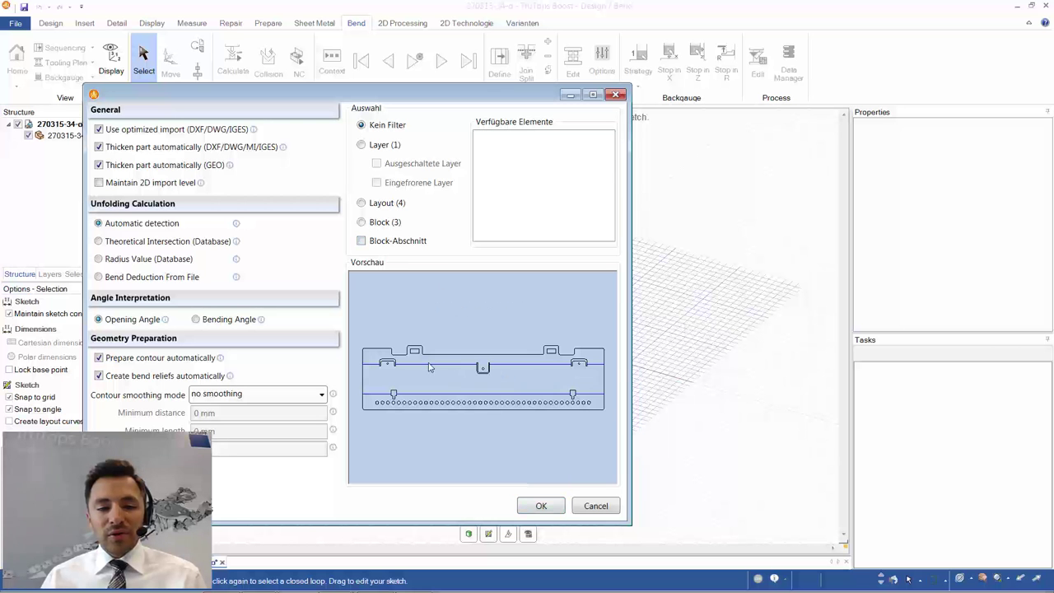
pyautogui.click(540, 506)
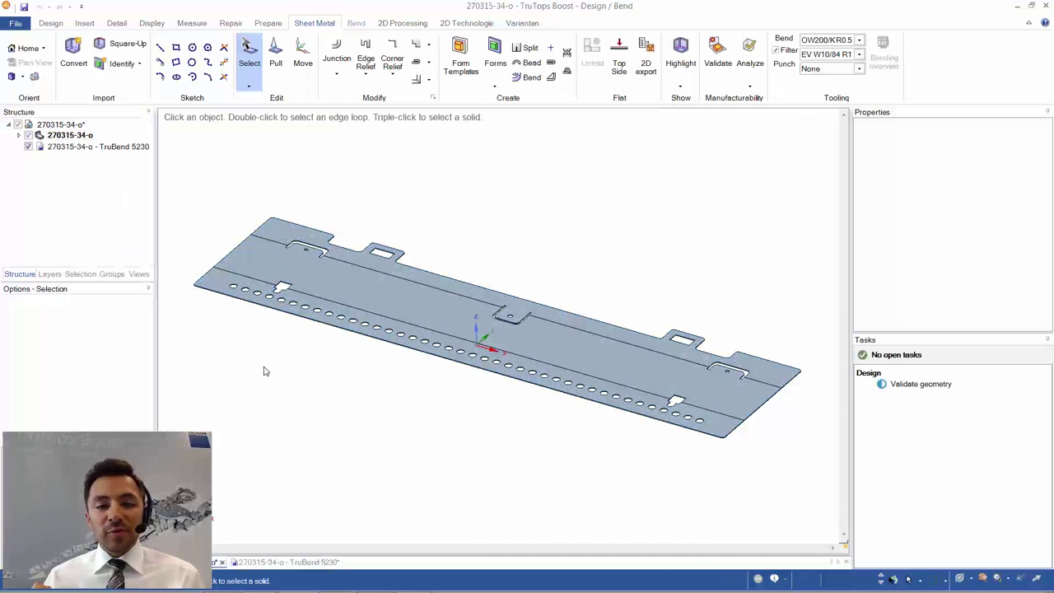
# Select all segments of the two long bend lines on the flat sheet for 90° bends.
pyautogui.click(527, 76)
pyautogui.click(320, 244)
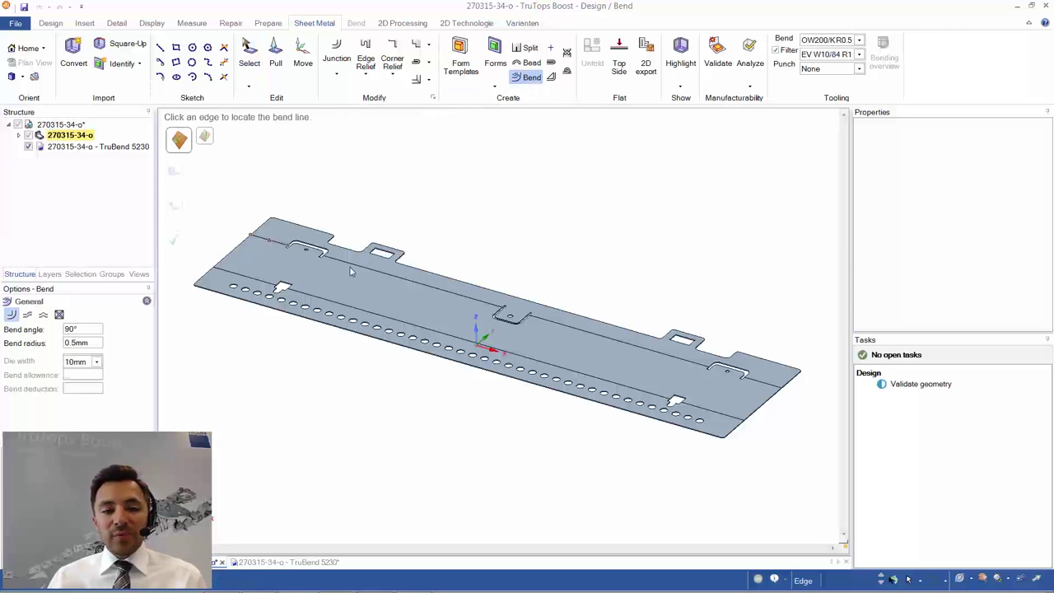
pyautogui.click(758, 388)
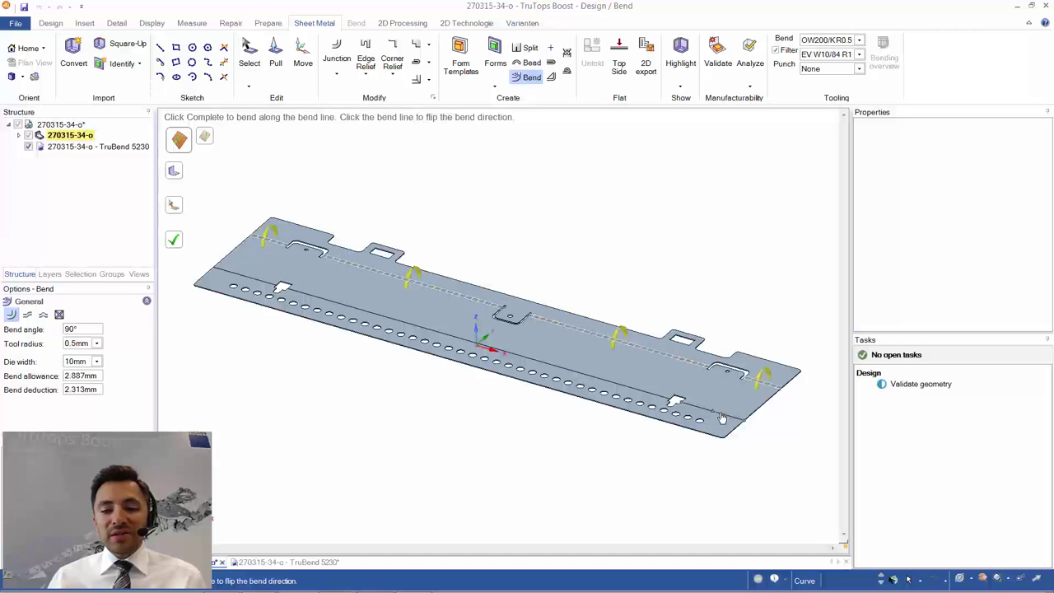
pyautogui.click(391, 331)
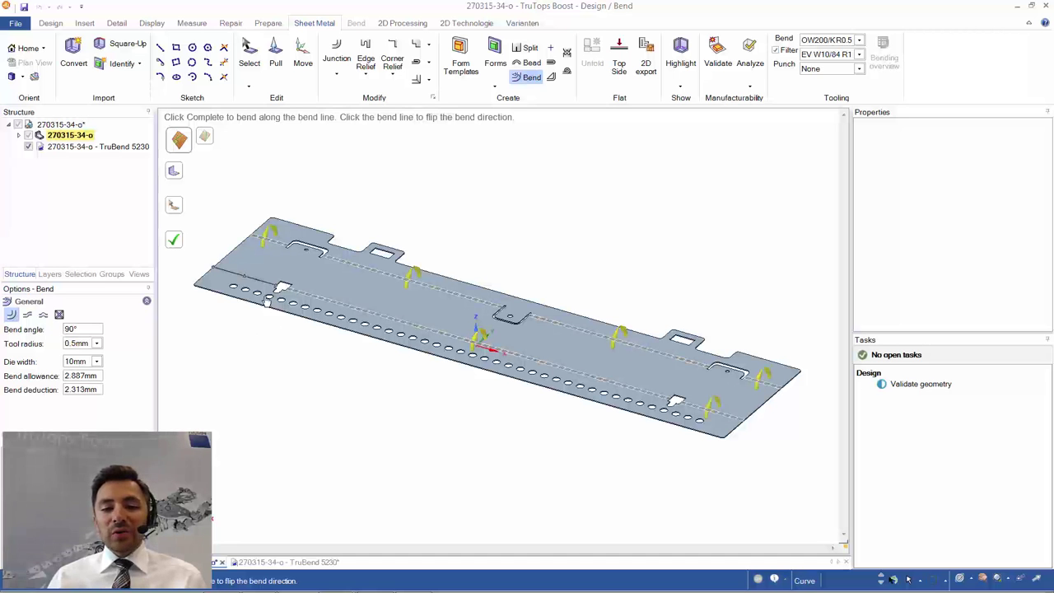
pyautogui.click(258, 285)
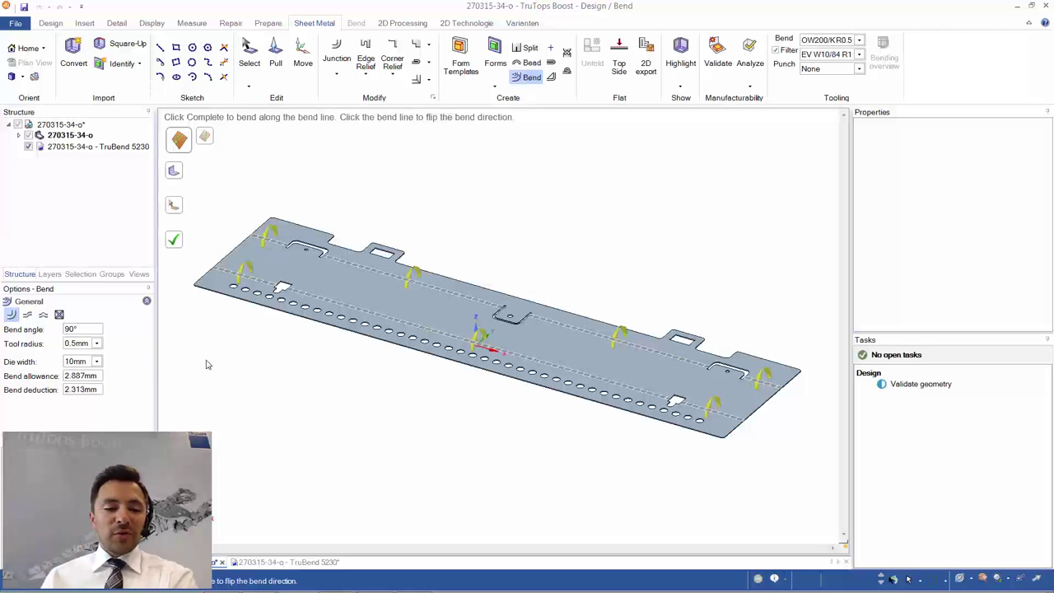
# Set the tool radius to 1 mm and the die width to 6 mm, and complete both bends.
pyautogui.click(96, 343)
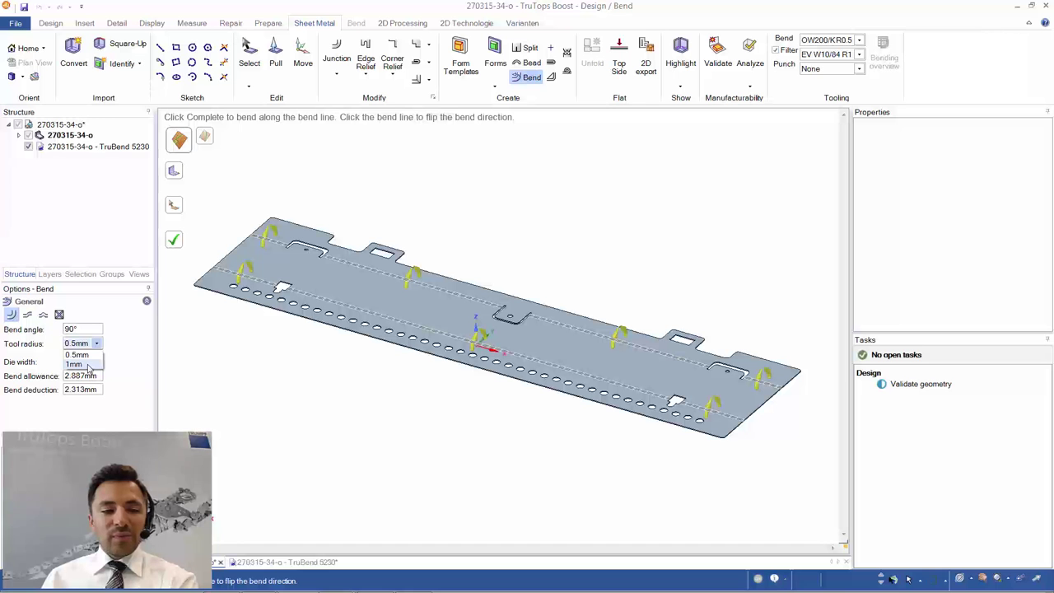
pyautogui.click(78, 364)
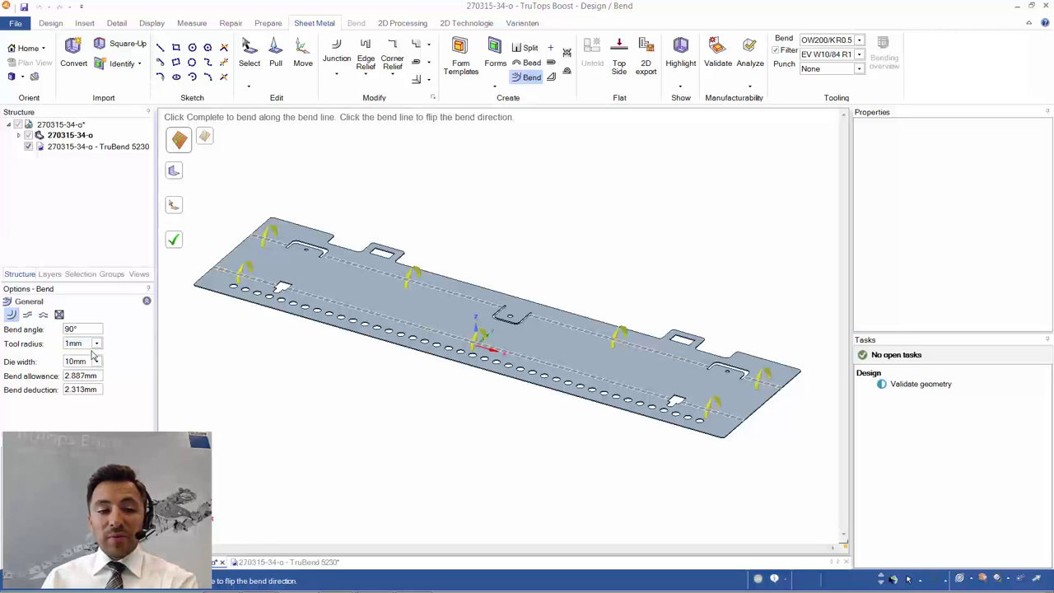
pyautogui.click(97, 362)
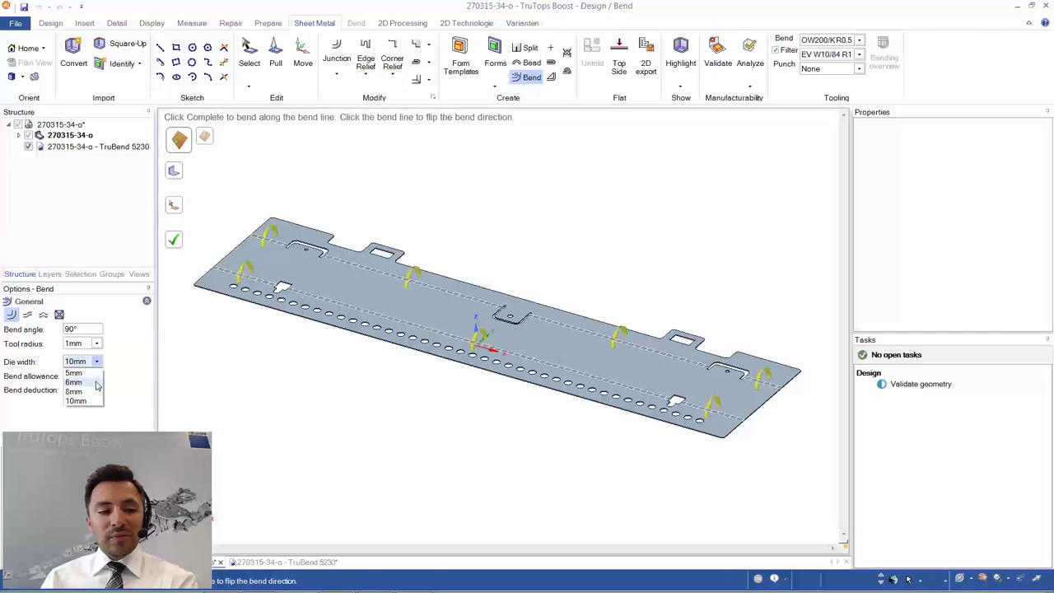
pyautogui.click(95, 382)
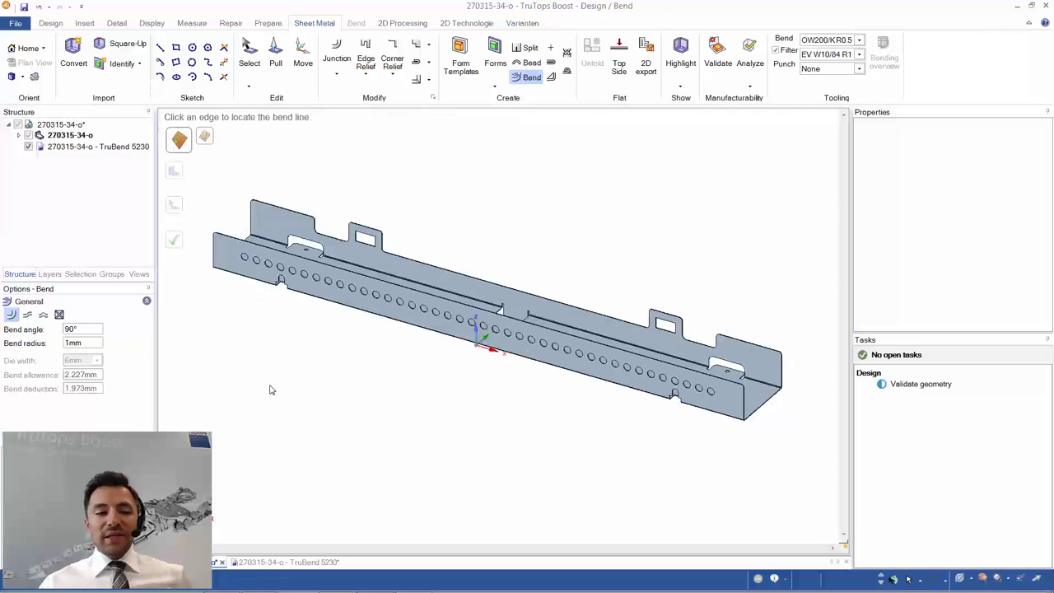
# Inspect the bent edges up close, leave the Bend tool and validate the geometry of the U-shaped part.
pyautogui.moveTo(772, 426); pyautogui.dragTo(736, 362, button='middle')
pyautogui.scroll(5, 729, 428)
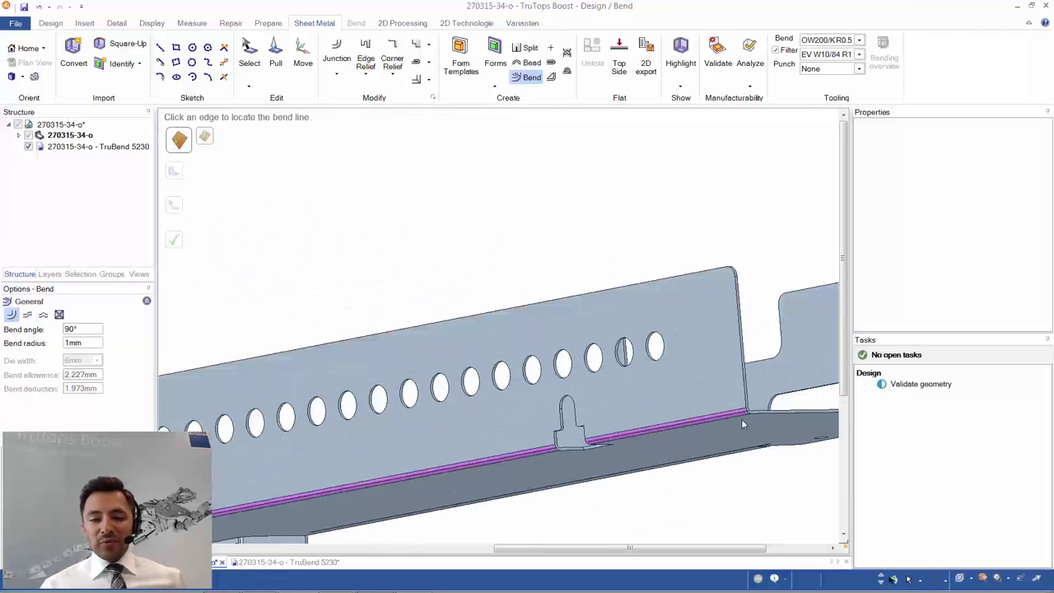
pyautogui.scroll(-2, 742, 418)
pyautogui.press('Escape')
pyautogui.press('h')
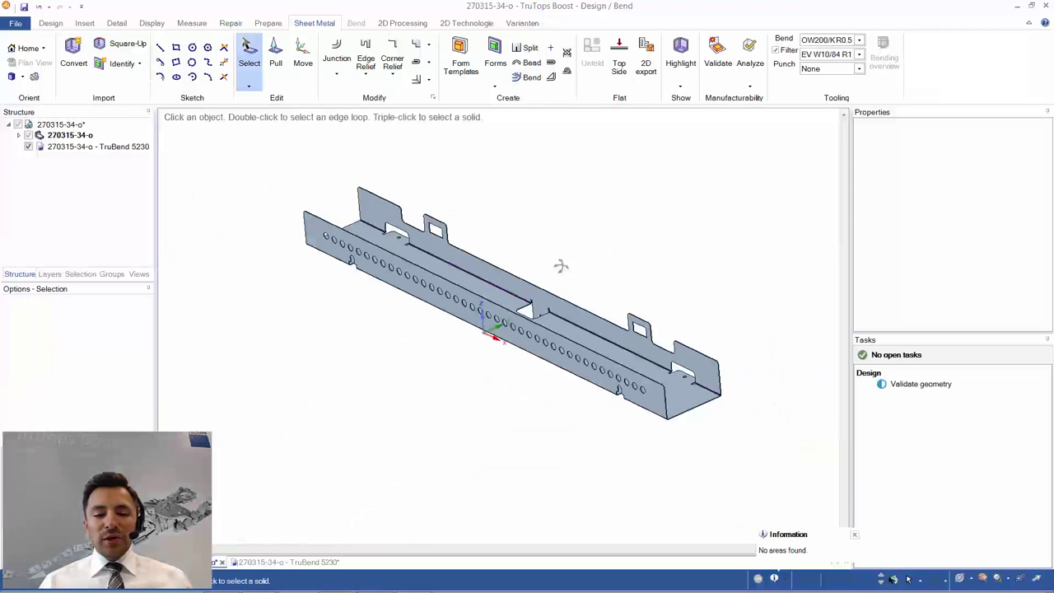
pyautogui.click(911, 387)
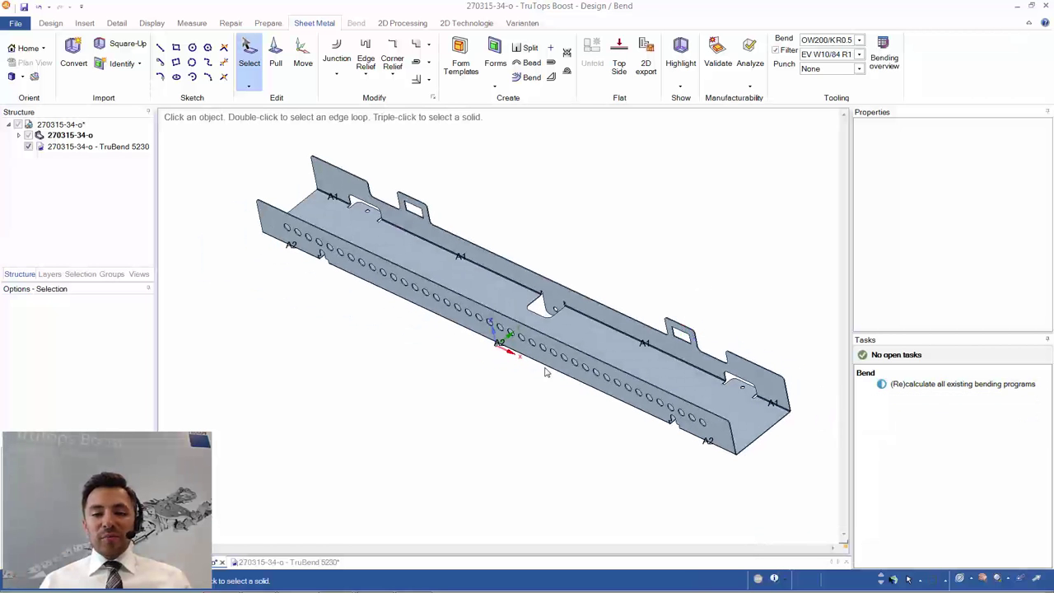
# Measure the distance between the outer faces of the perforated flange and the opposite flange.
pyautogui.scroll(5, 544, 372)
pyautogui.click(624, 383)
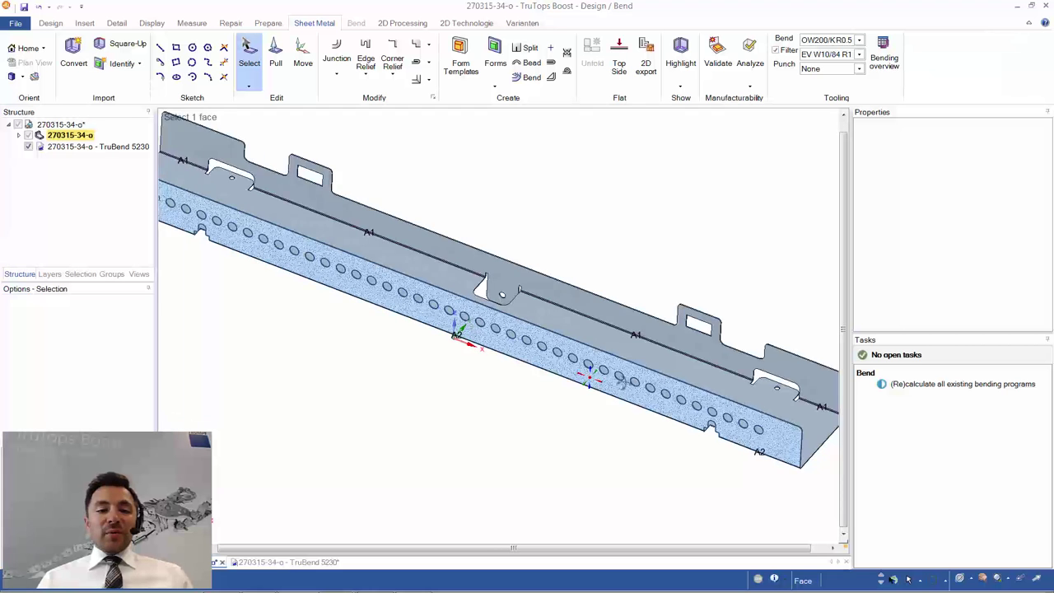
pyautogui.moveTo(622, 382); pyautogui.dragTo(620, 390, button='middle')
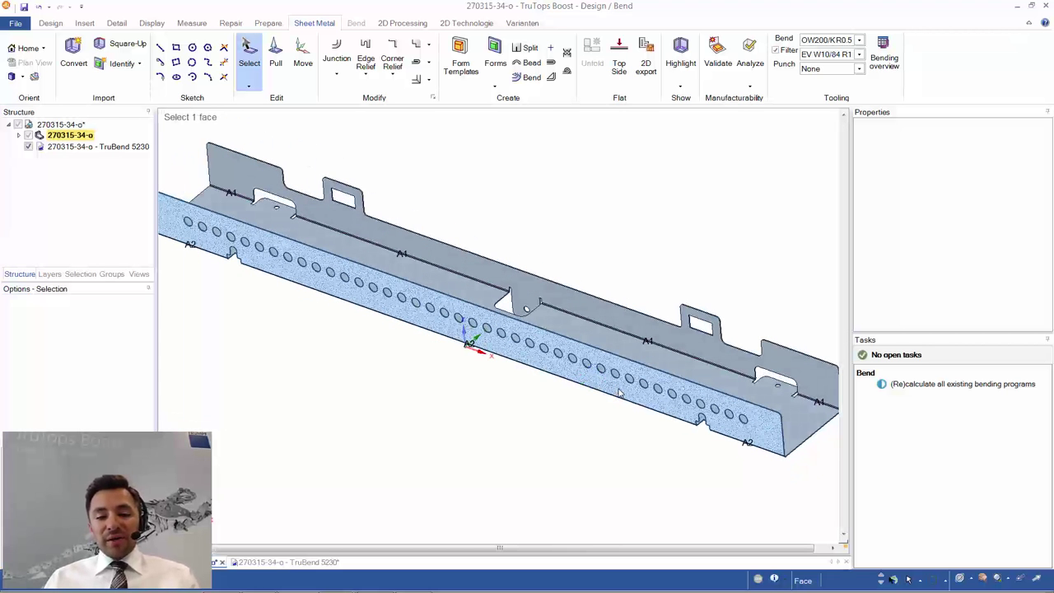
pyautogui.press('e')
pyautogui.click(626, 383)
pyautogui.moveTo(626, 383)
pyautogui.mouseDown(button='middle')
pyautogui.moveTo(570, 418)
pyautogui.moveTo(623, 388)
pyautogui.mouseUp(button='middle')
pyautogui.keyDown('ctrl'); pyautogui.click(753, 280); pyautogui.keyUp('ctrl')
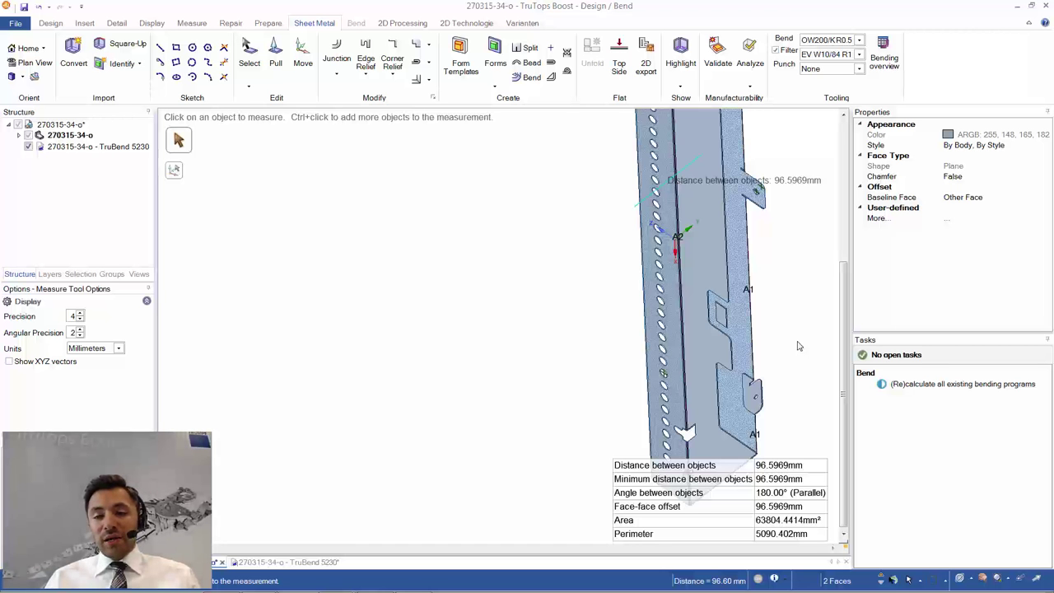
# Pull the flange opposite the perforated one so its outer face lies 100 mm from the perforated flange's outer face.
pyautogui.moveTo(797, 346); pyautogui.dragTo(597, 352, button='middle')
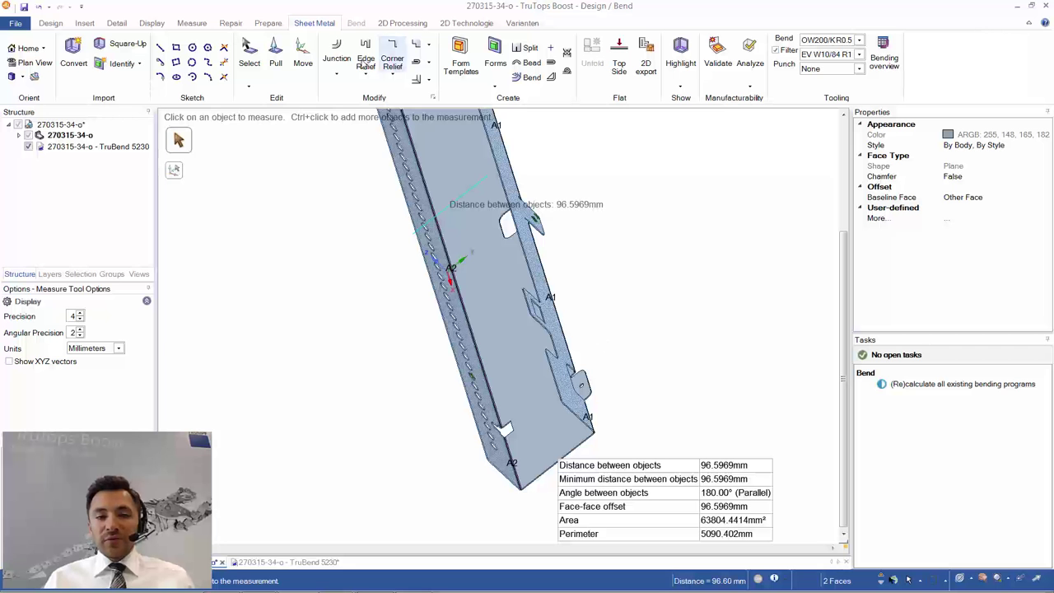
pyautogui.click(275, 55)
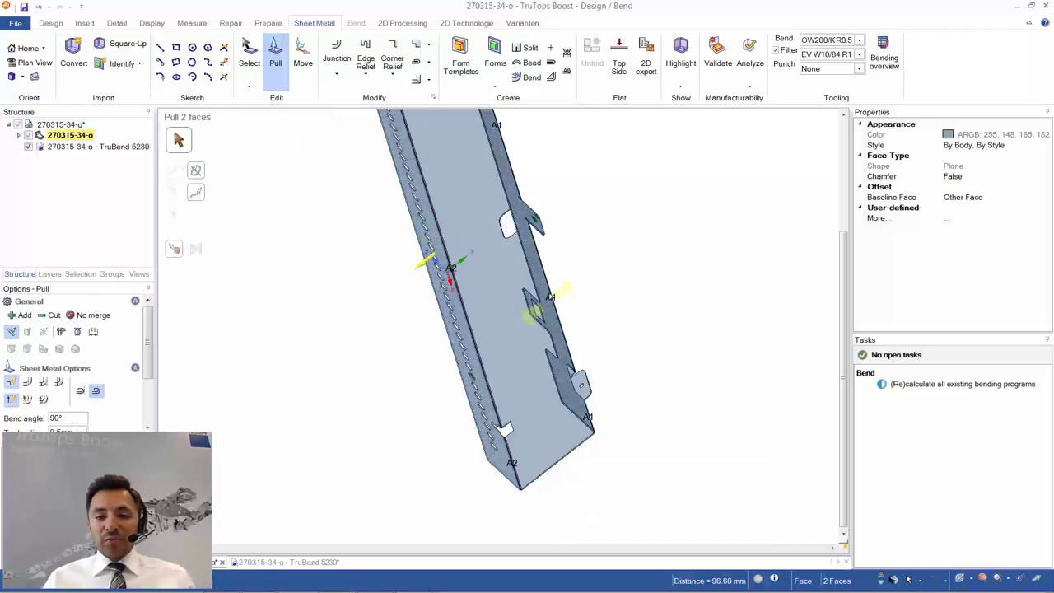
pyautogui.click(499, 186)
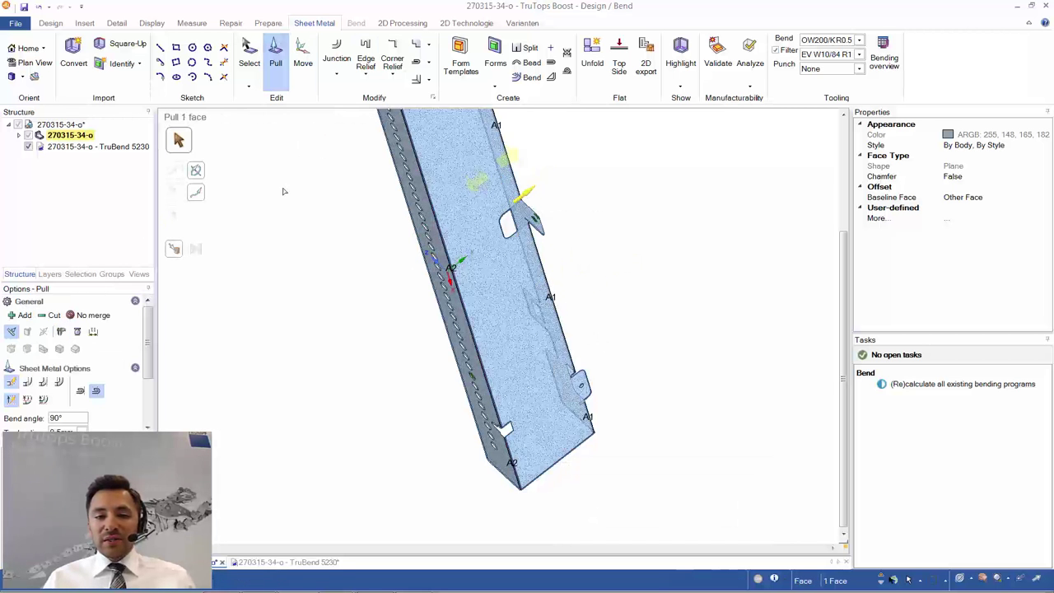
pyautogui.click(94, 331)
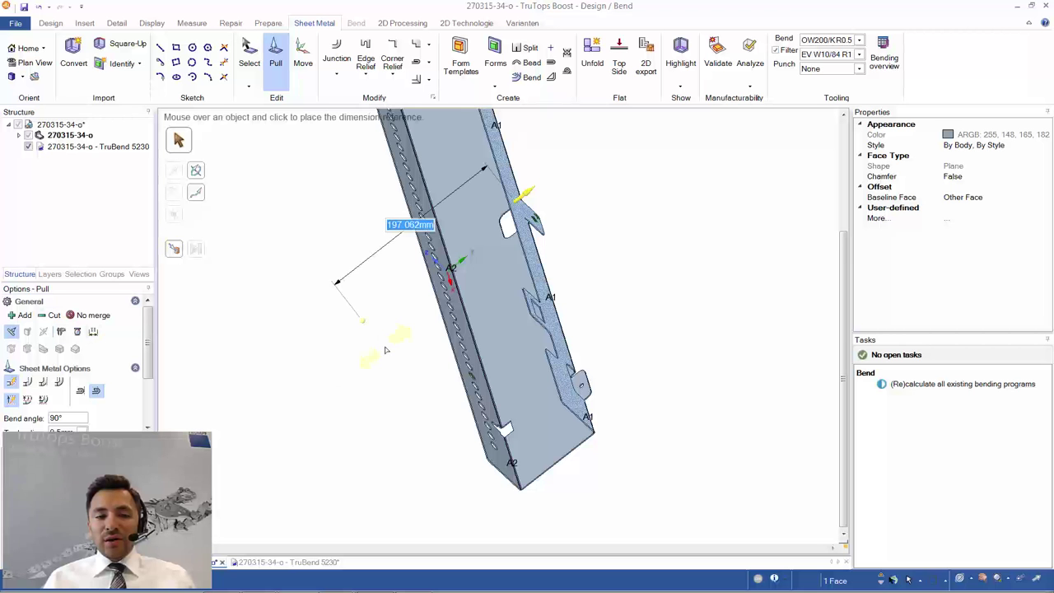
pyautogui.moveTo(385, 350); pyautogui.dragTo(427, 268, button='middle')
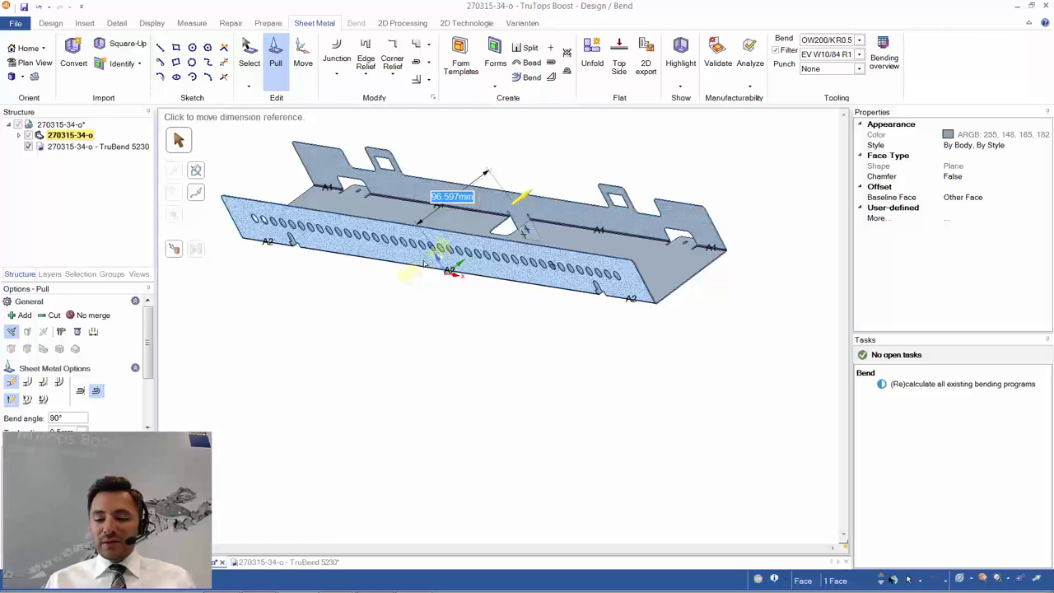
pyautogui.write('100')
pyautogui.press('Return')
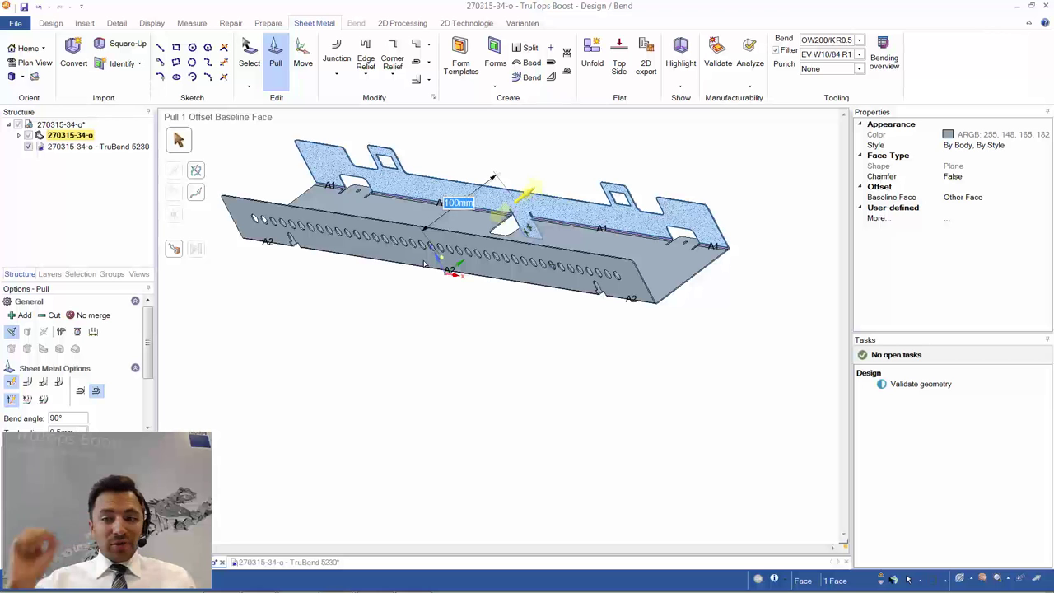
# Clear the selection and examine the resized U-shaped part from several angles, including both flanges and the base.
pyautogui.click(730, 329)
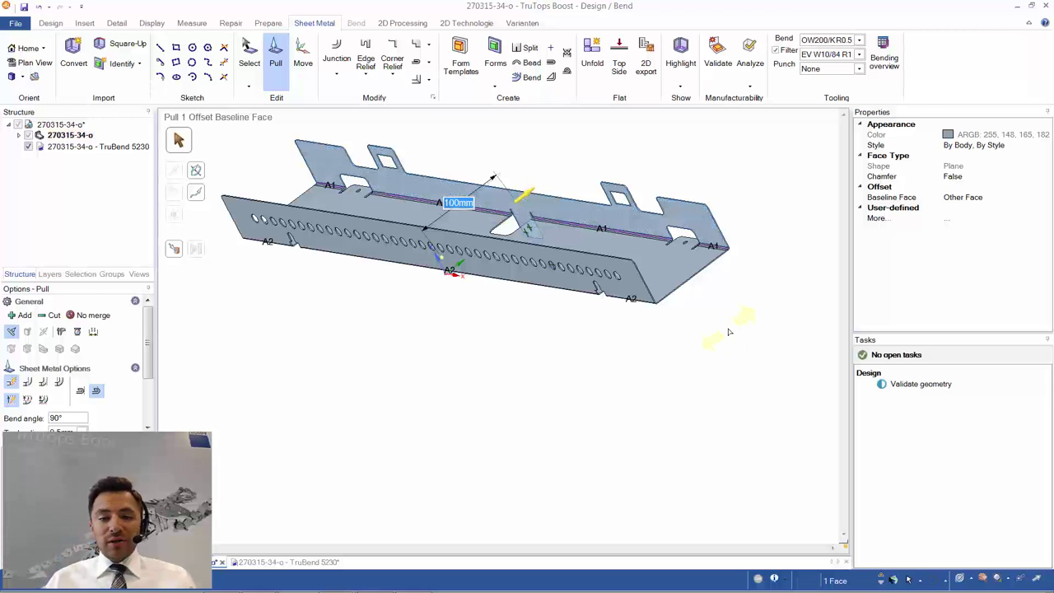
pyautogui.moveTo(730, 330); pyautogui.dragTo(694, 424, button='middle')
pyautogui.click(659, 298)
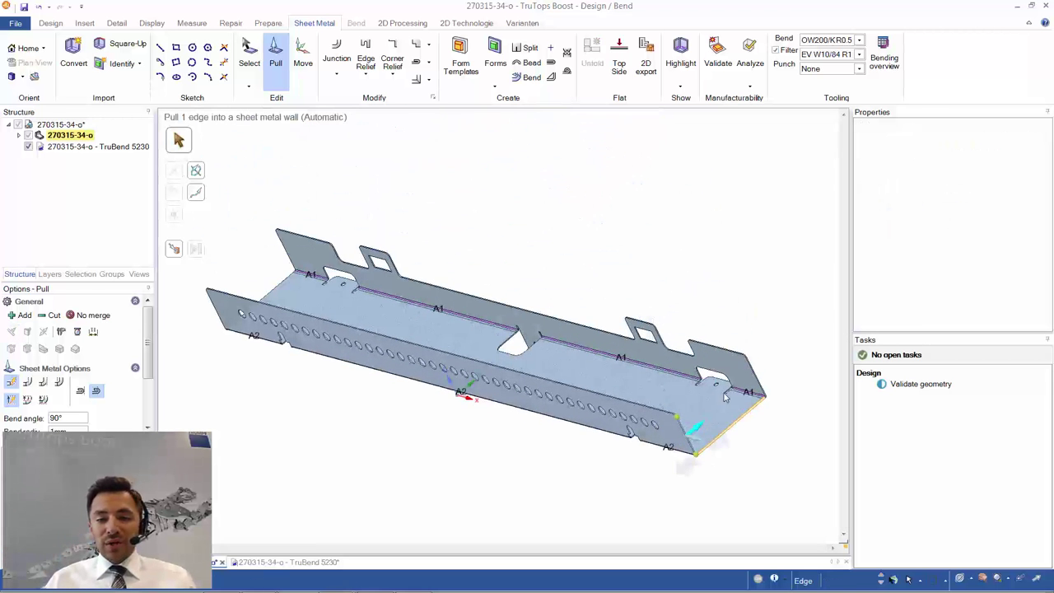
pyautogui.scroll(3, 508, 366)
pyautogui.click(507, 366)
pyautogui.scroll(-3, 405, 346)
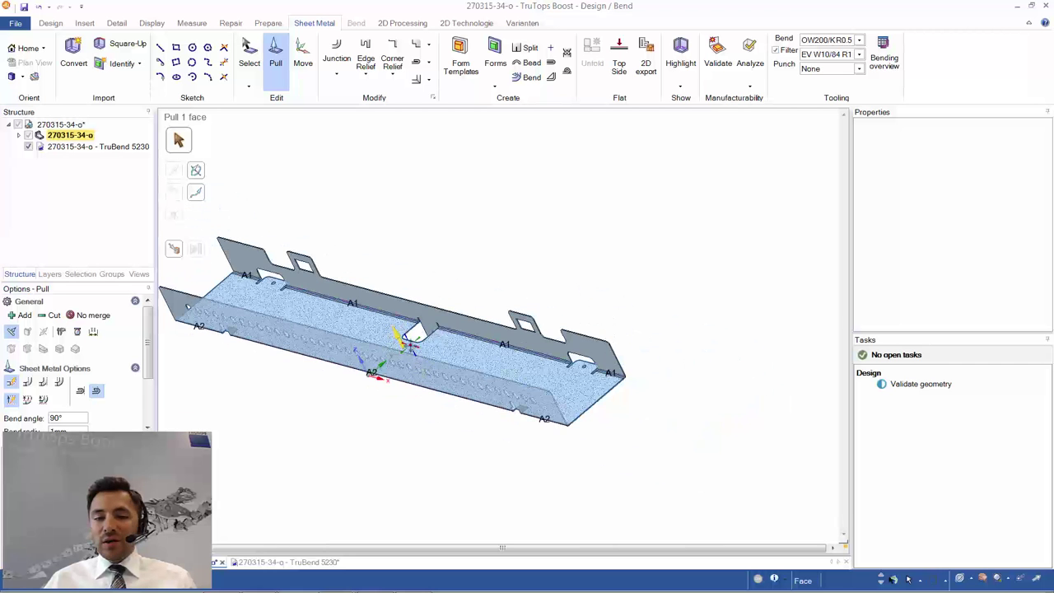
pyautogui.moveTo(400, 329); pyautogui.dragTo(486, 402, button='middle')
pyautogui.click(486, 402)
pyautogui.click(486, 402)
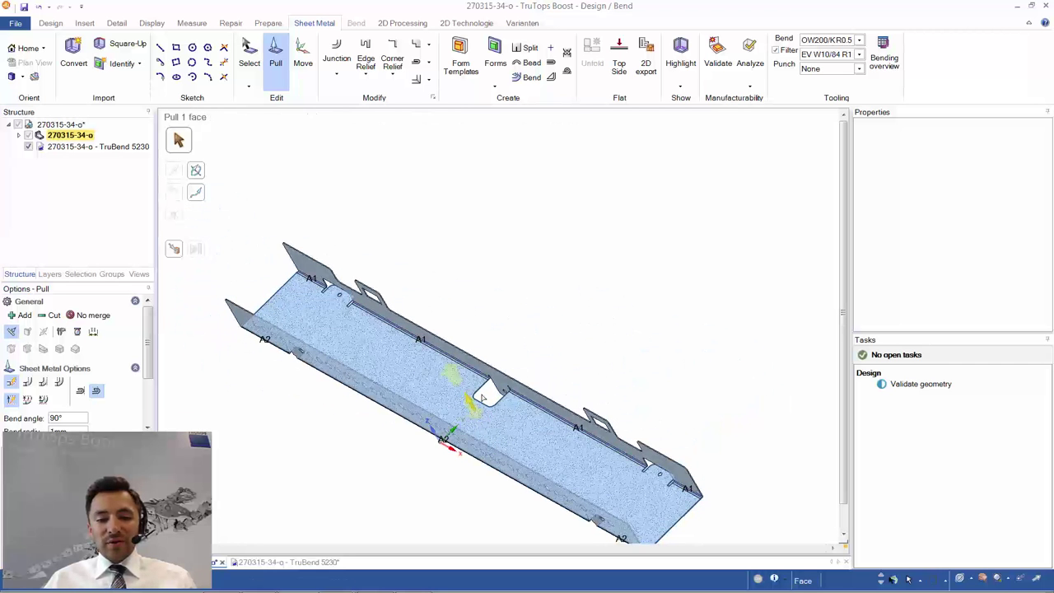
pyautogui.moveTo(574, 364); pyautogui.dragTo(683, 269, button='middle')
pyautogui.click(637, 290)
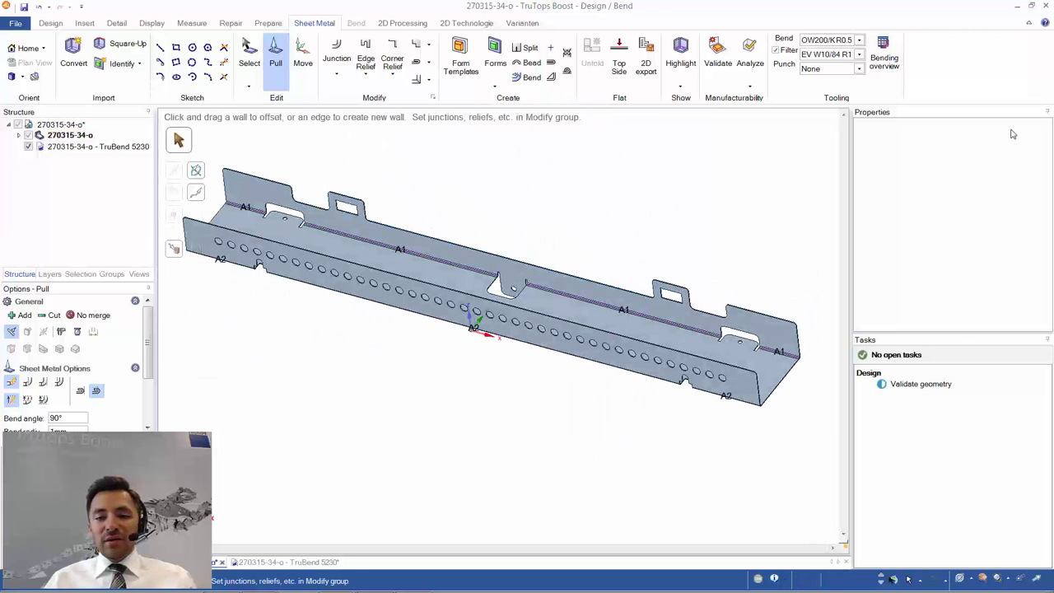
# Close the design of part 270315-34-o and save its changes.
pyautogui.click(1047, 5)
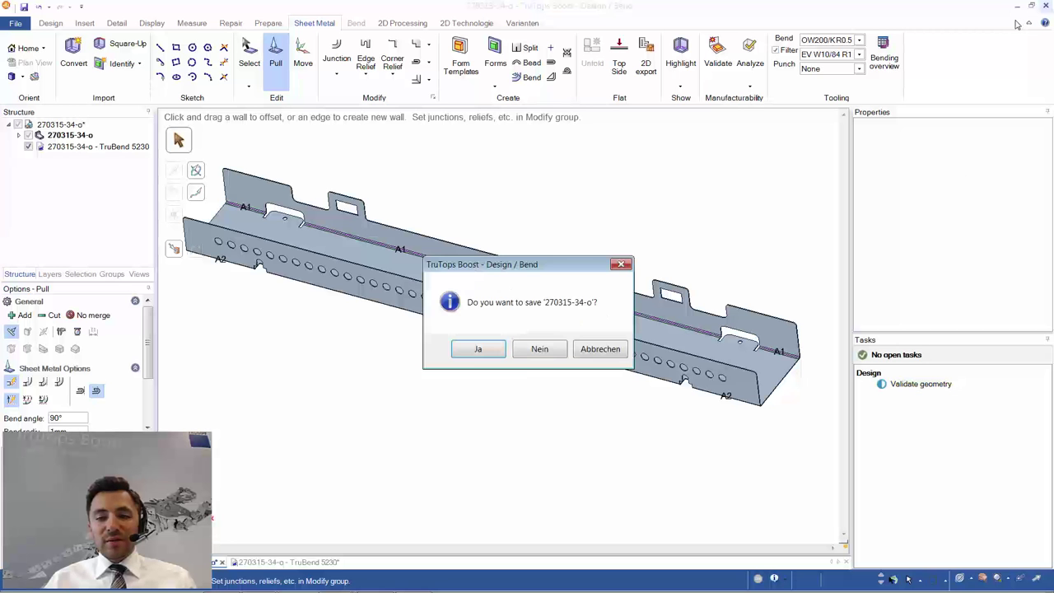
pyautogui.click(464, 356)
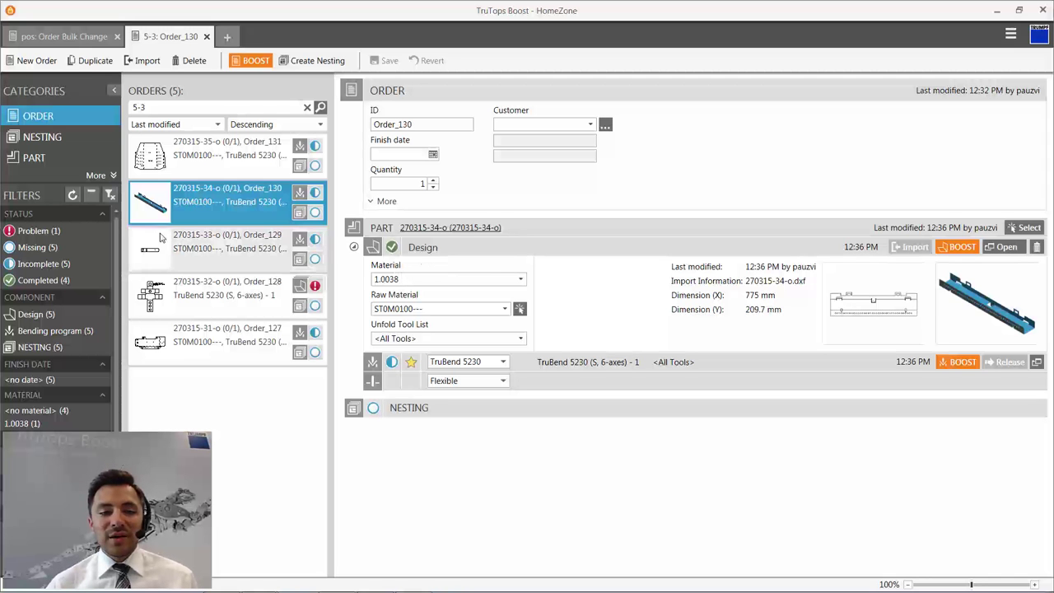
# Search the orders for 5-4 and ignore the warning about existing parts with the same name.
pyautogui.click(189, 245)
pyautogui.click(202, 212)
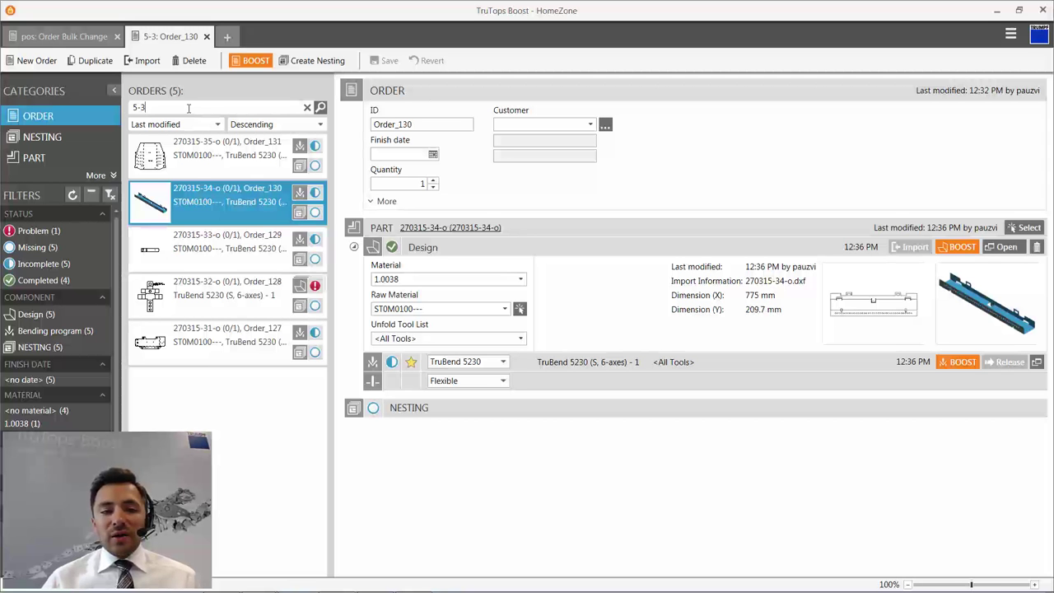
pyautogui.press('Return')
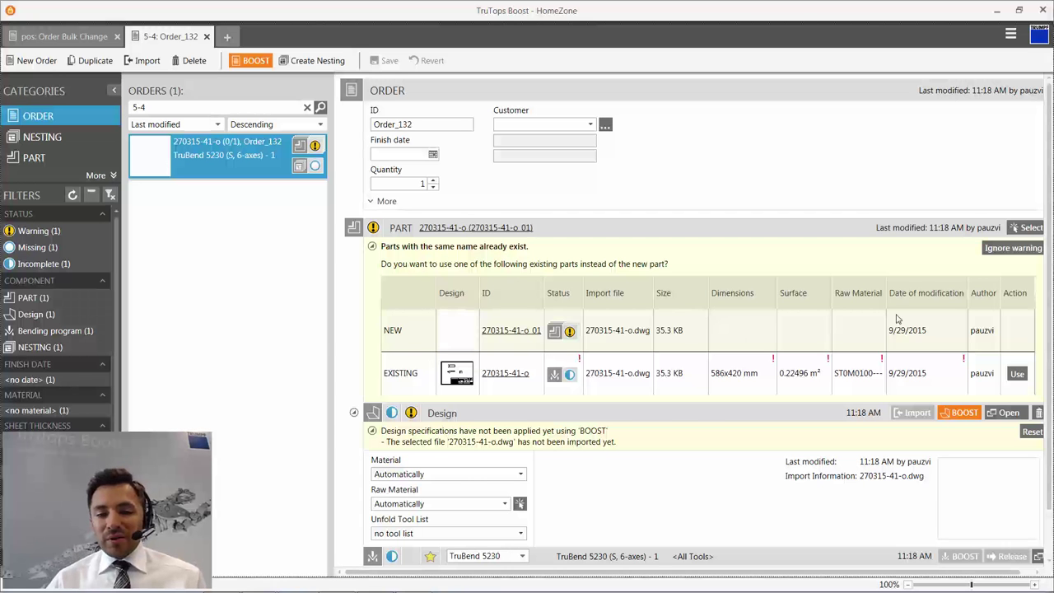
pyautogui.click(998, 250)
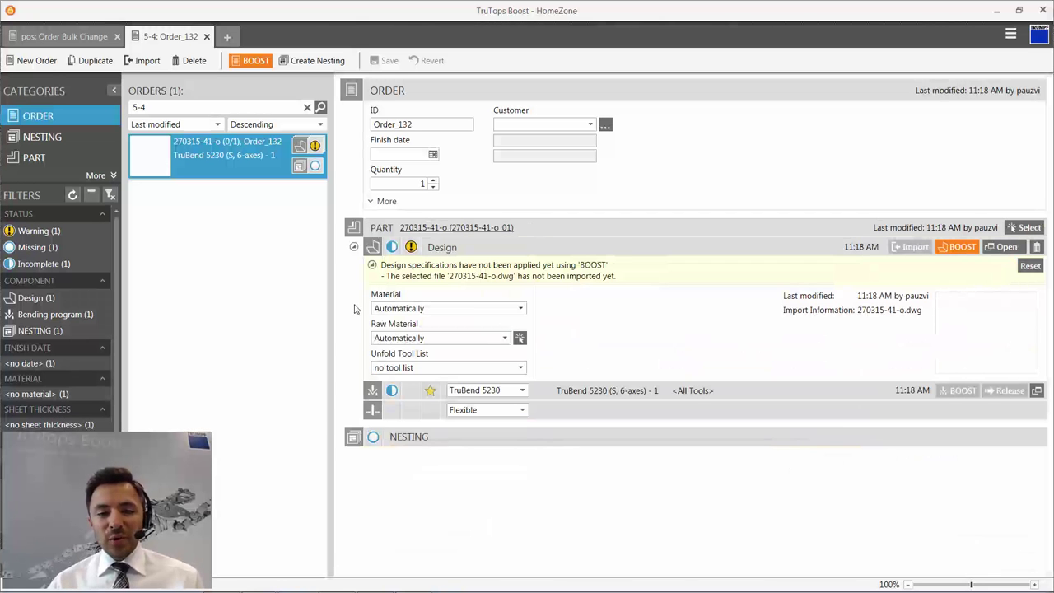
# Assign the customer Metalware to the order and set its finish date to 10/7/2015.
pyautogui.click(590, 125)
pyautogui.click(549, 183)
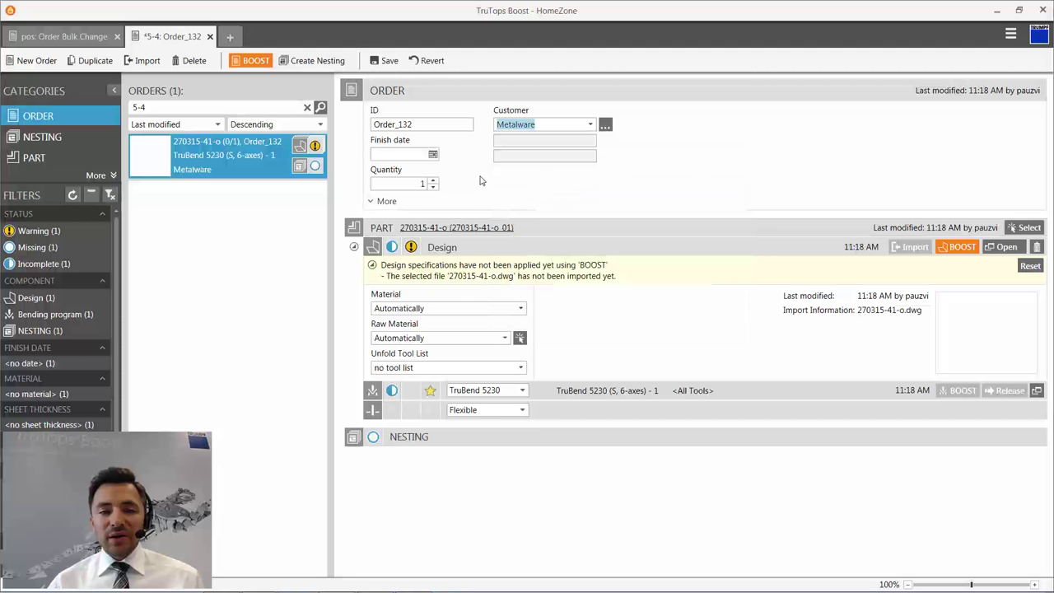
pyautogui.click(432, 154)
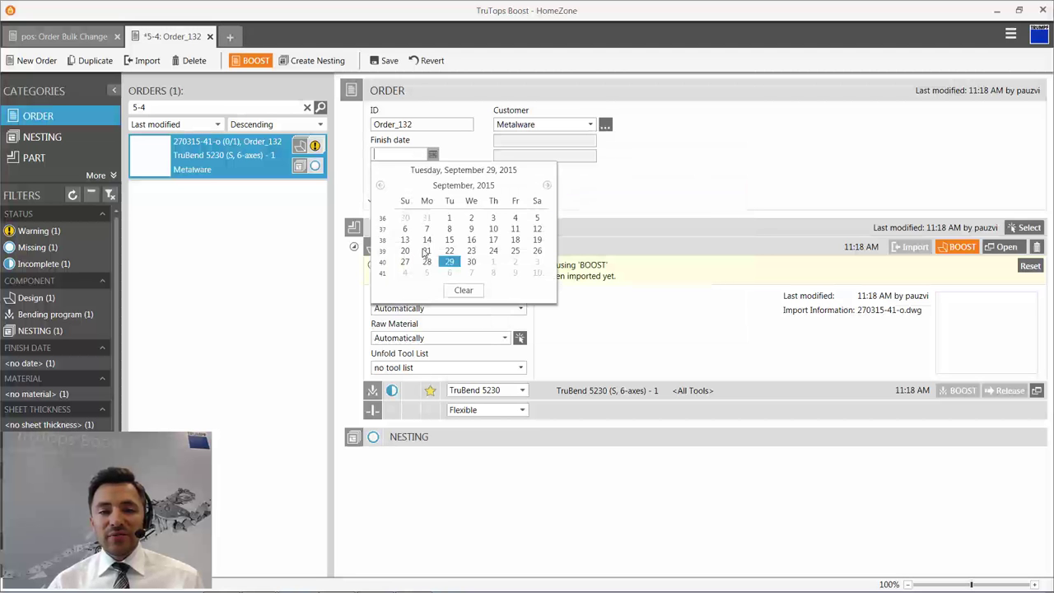
pyautogui.click(471, 272)
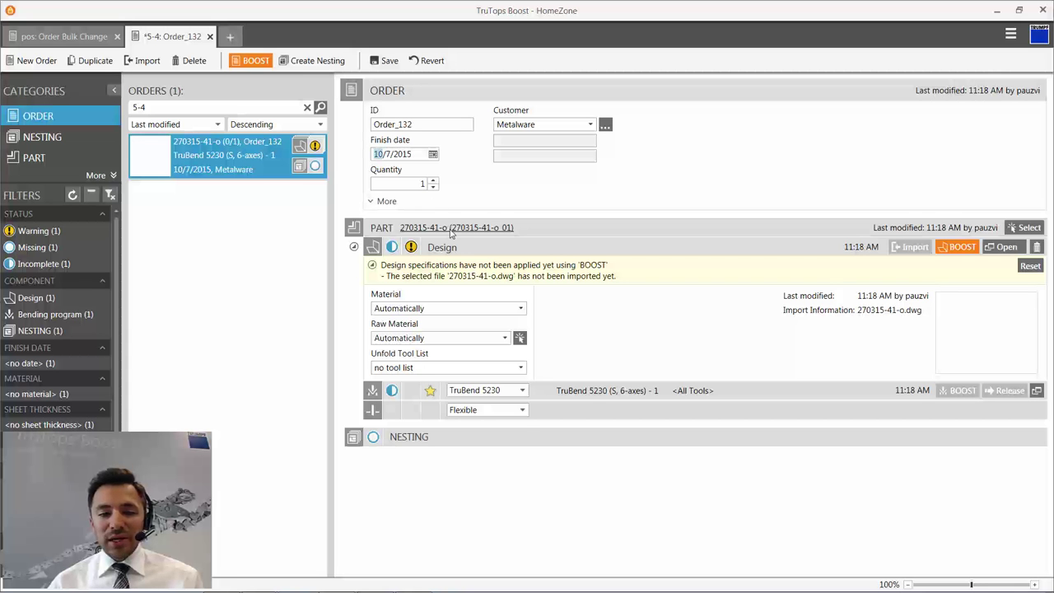
# Set the part's material to 1.0038 with No Program for bending, and open its design.
pyautogui.click(524, 308)
pyautogui.click(482, 327)
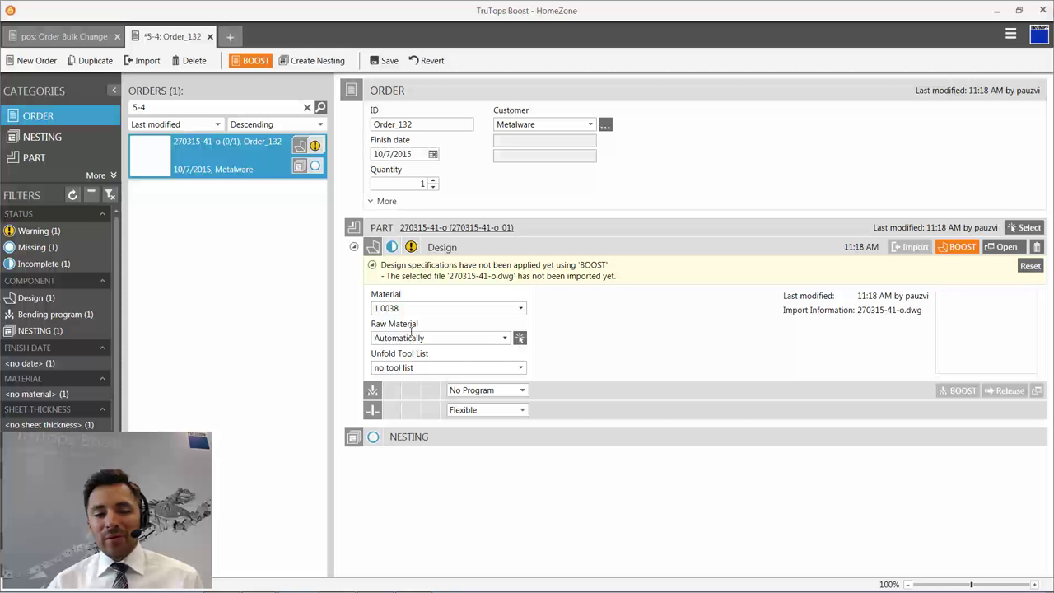
pyautogui.click(1013, 249)
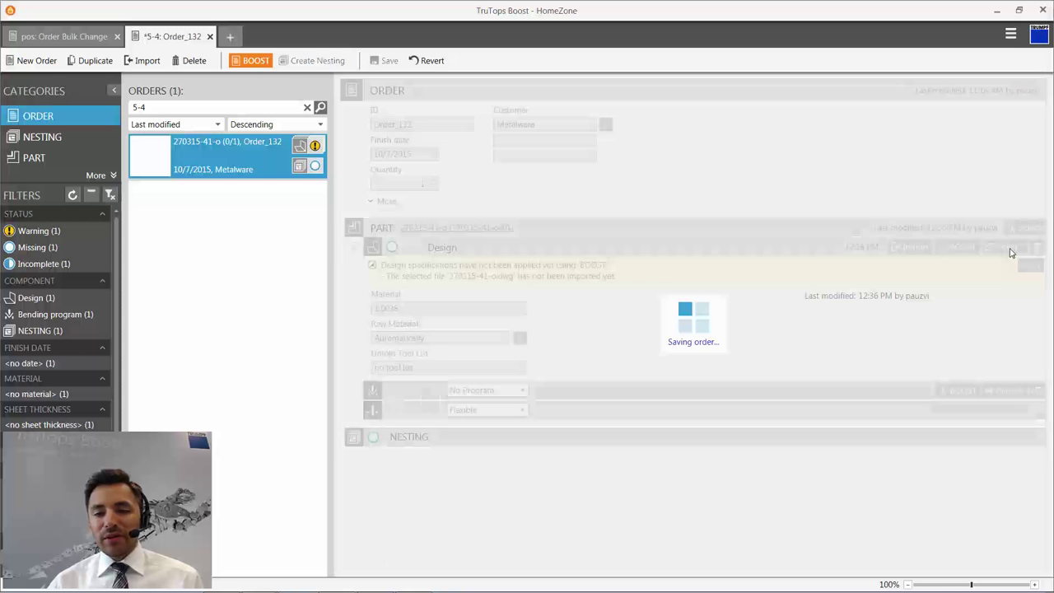
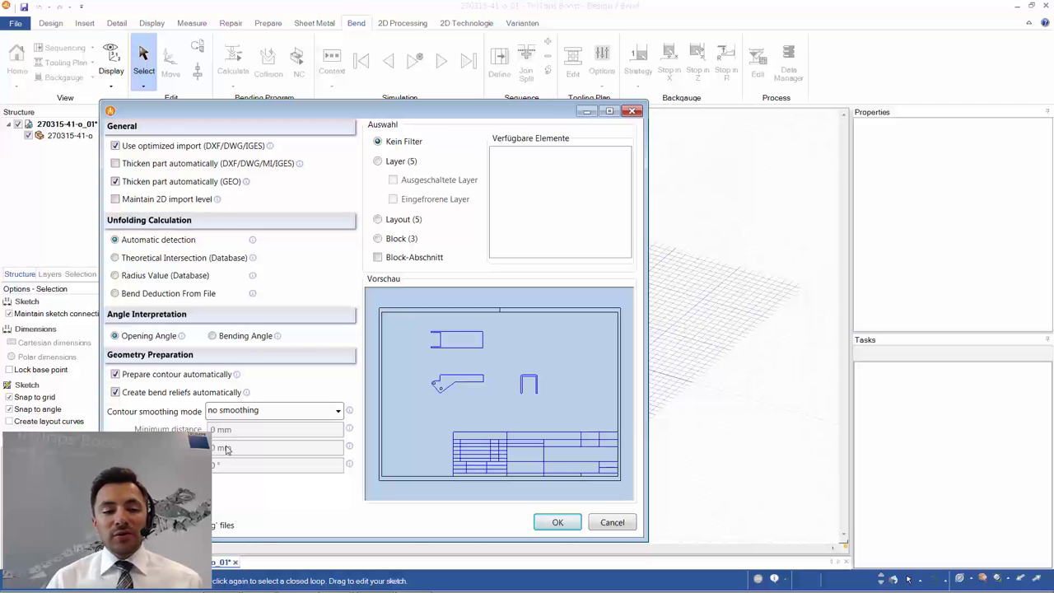
# Import the drawing with automatic contour preparation turned off and the Block-Abschnitt option turned on.
pyautogui.click(205, 376)
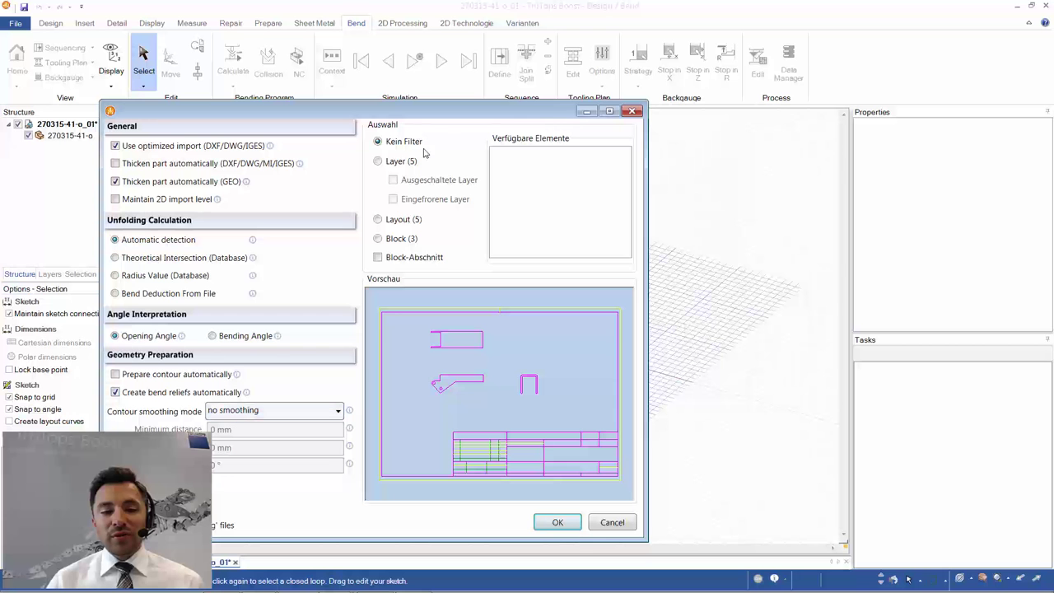
pyautogui.click(442, 257)
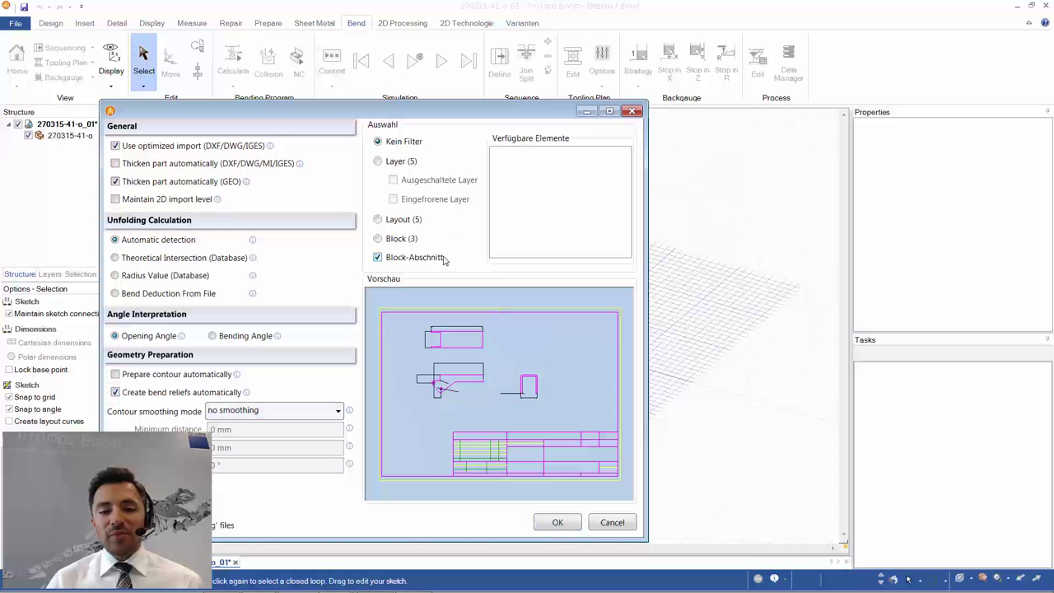
pyautogui.click(555, 523)
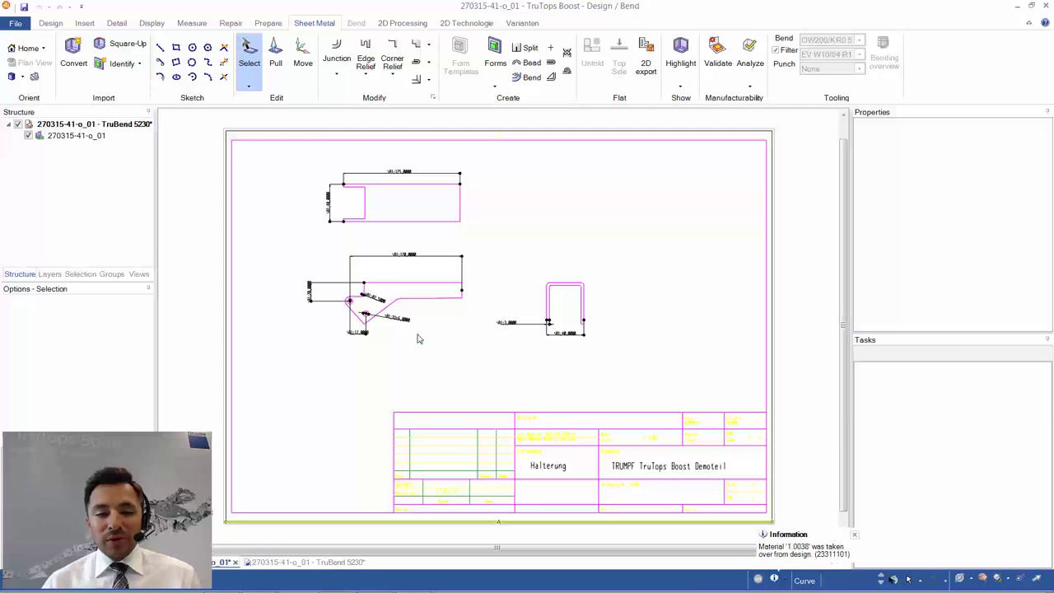
# Examine the imported views and measure the long upper edge and the short closed end of the top view against their dimensions.
pyautogui.scroll(6, 408, 308)
pyautogui.scroll(-3, 479, 247)
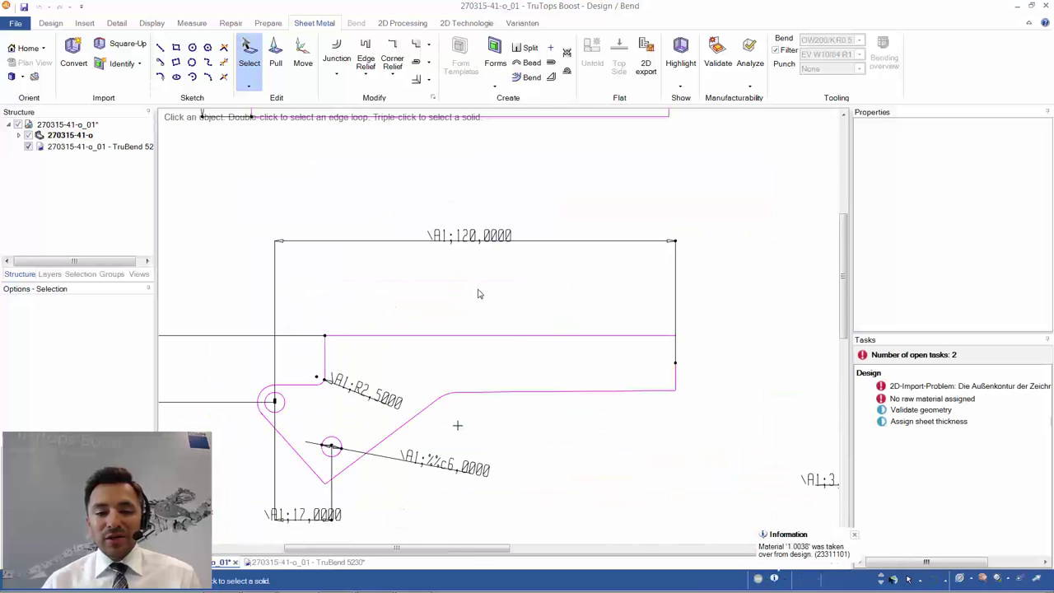
pyautogui.scroll(-2, 572, 383)
pyautogui.scroll(-2, 683, 440)
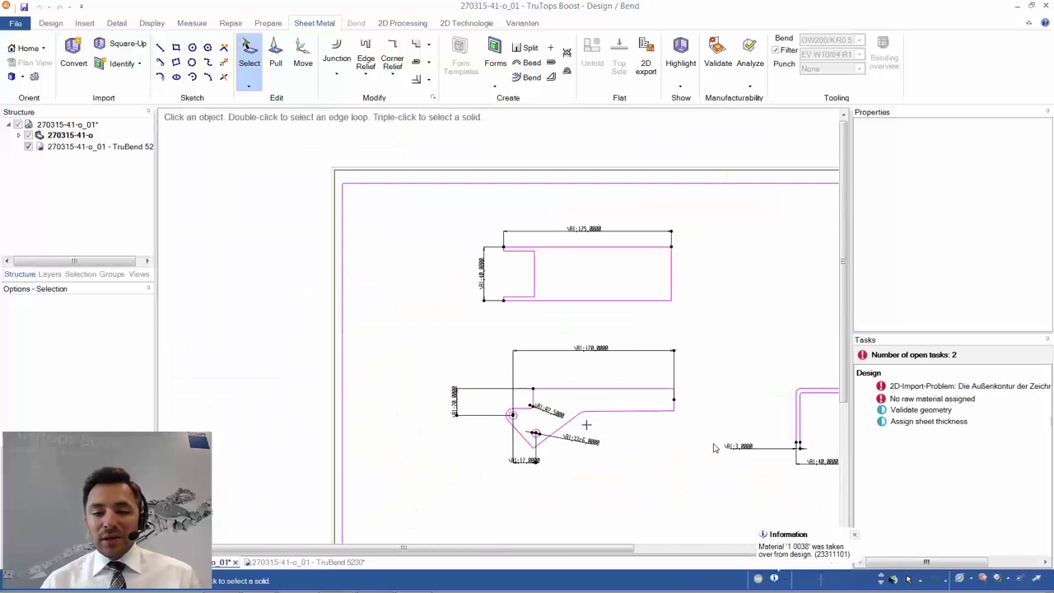
pyautogui.scroll(1, 479, 423)
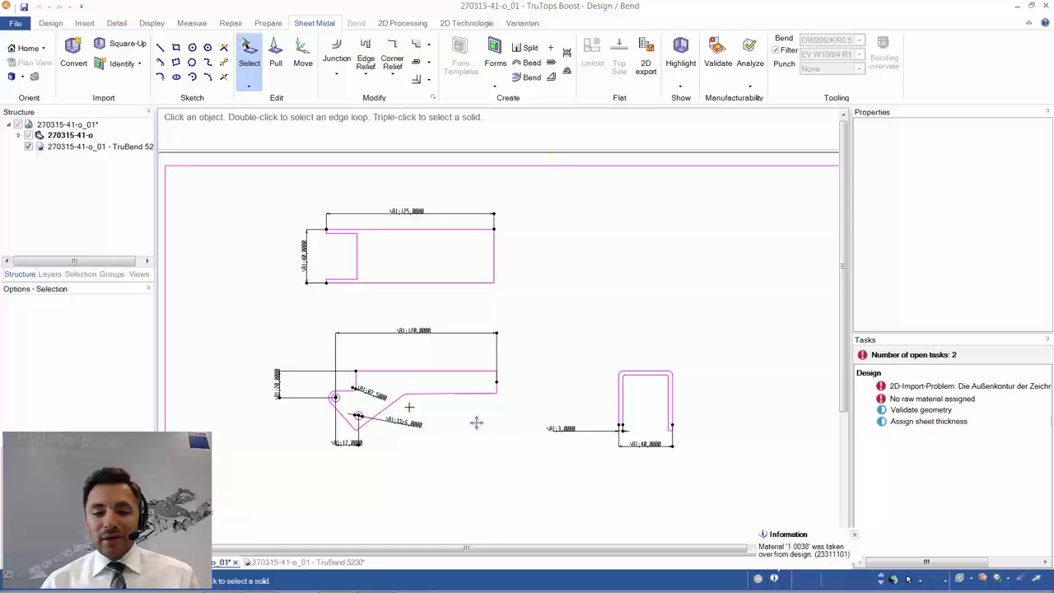
pyautogui.press('e')
pyautogui.click(349, 223)
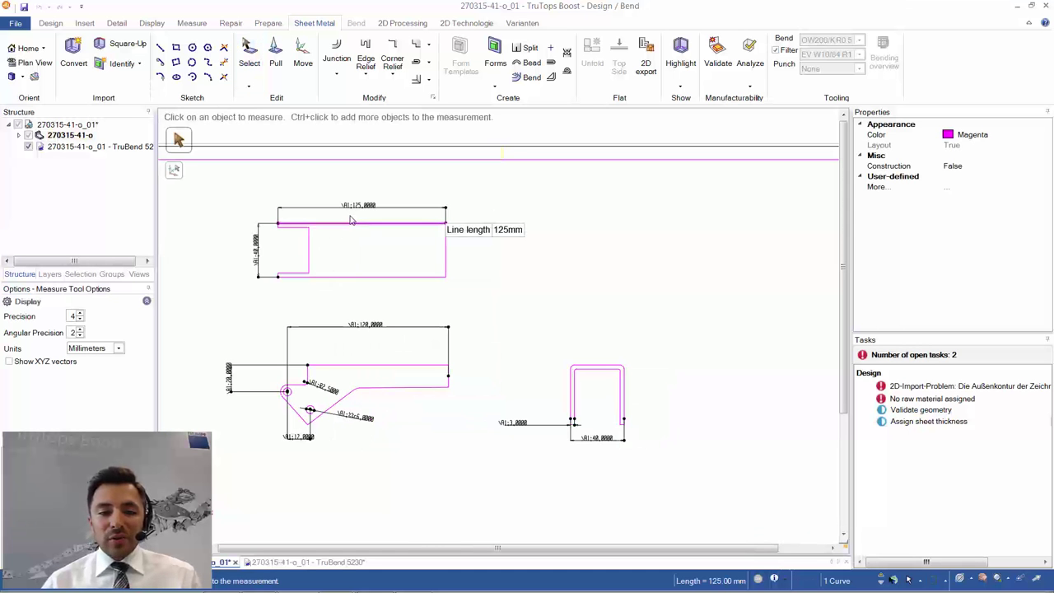
pyautogui.scroll(2, 357, 221)
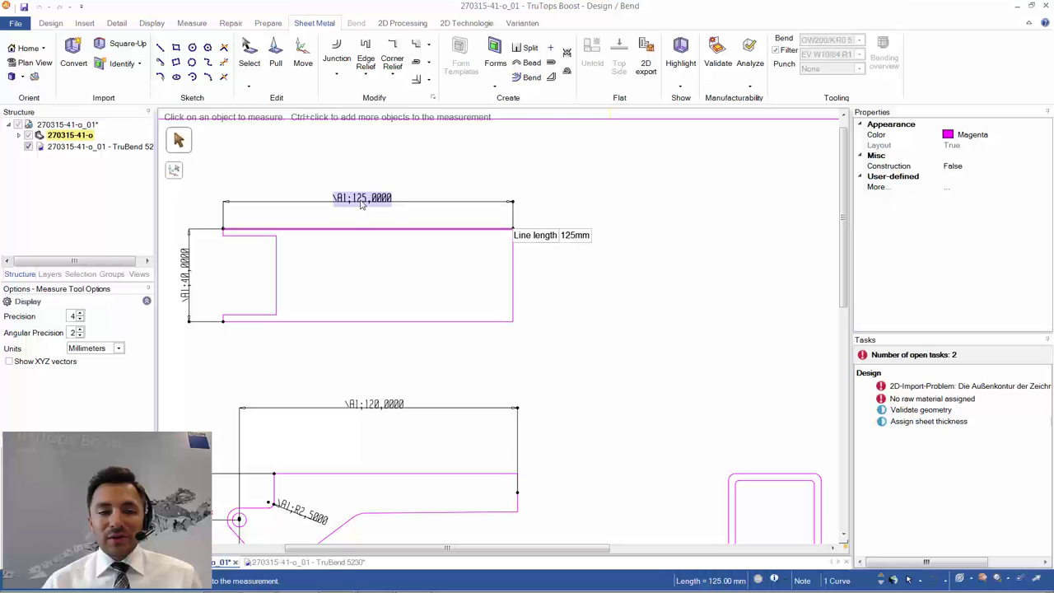
pyautogui.click(514, 293)
pyautogui.scroll(-2, 511, 383)
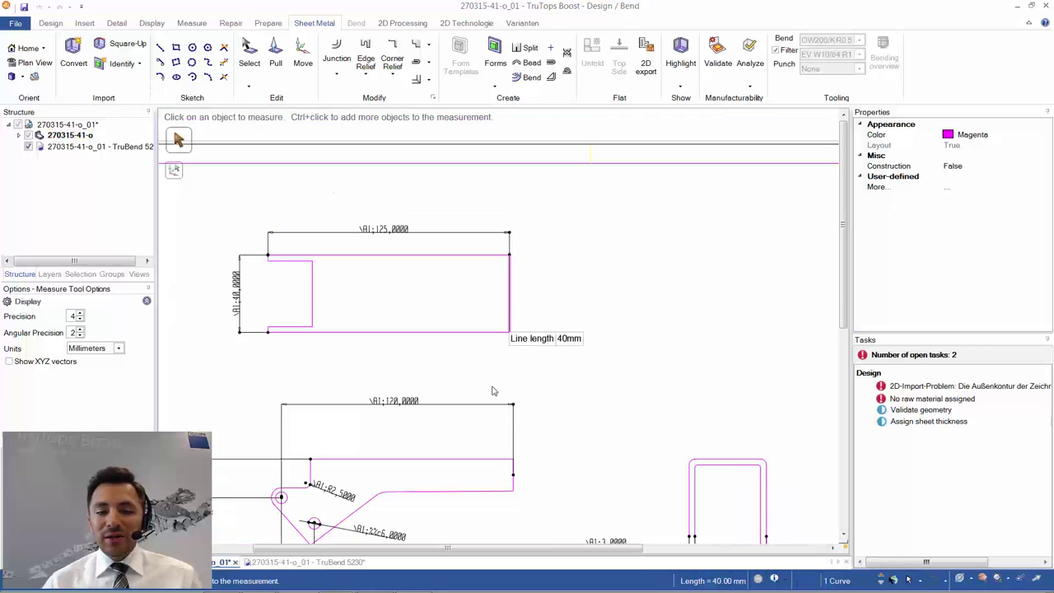
pyautogui.keyDown('shift'); pyautogui.moveTo(509, 368); pyautogui.dragTo(512, 291, button='middle'); pyautogui.keyUp('shift')
pyautogui.scroll(-1, 505, 299)
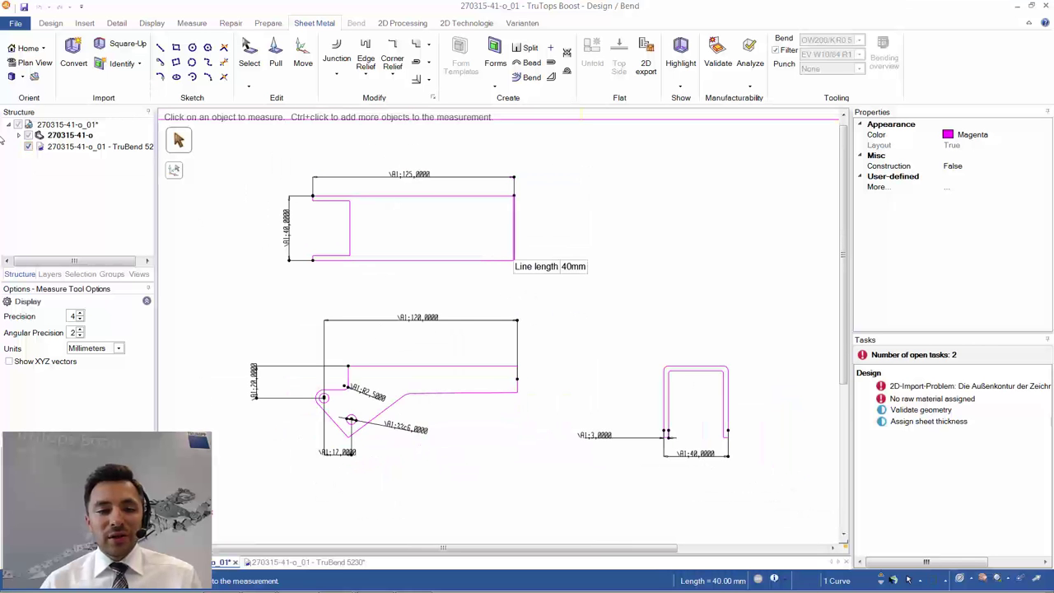
# Review the drawing's layers, toggle the visibility of the 2D import highlight layer and return to the structure tree.
pyautogui.click(49, 273)
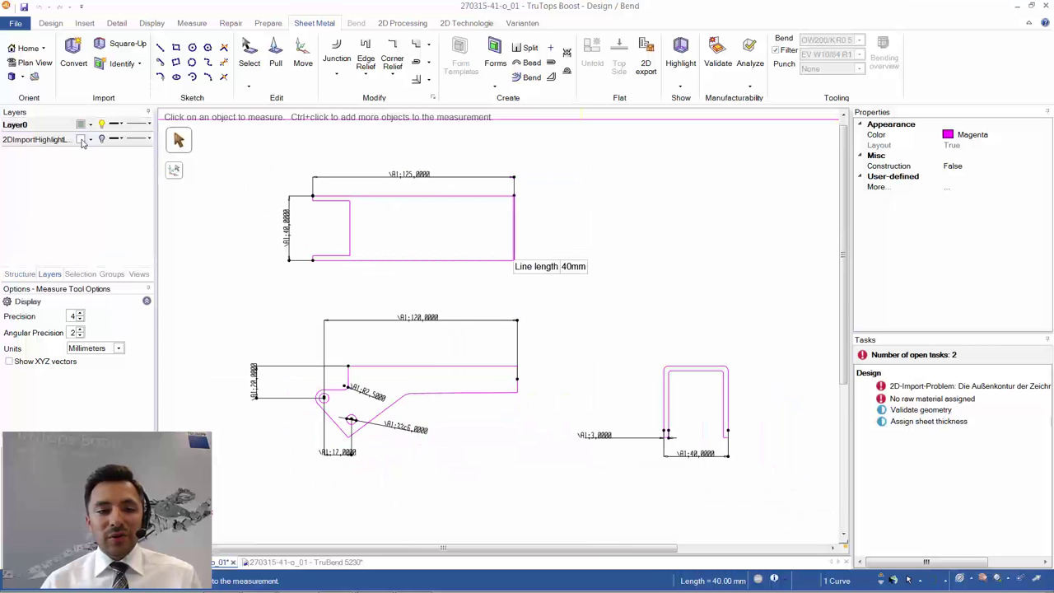
pyautogui.click(81, 140)
pyautogui.click(103, 141)
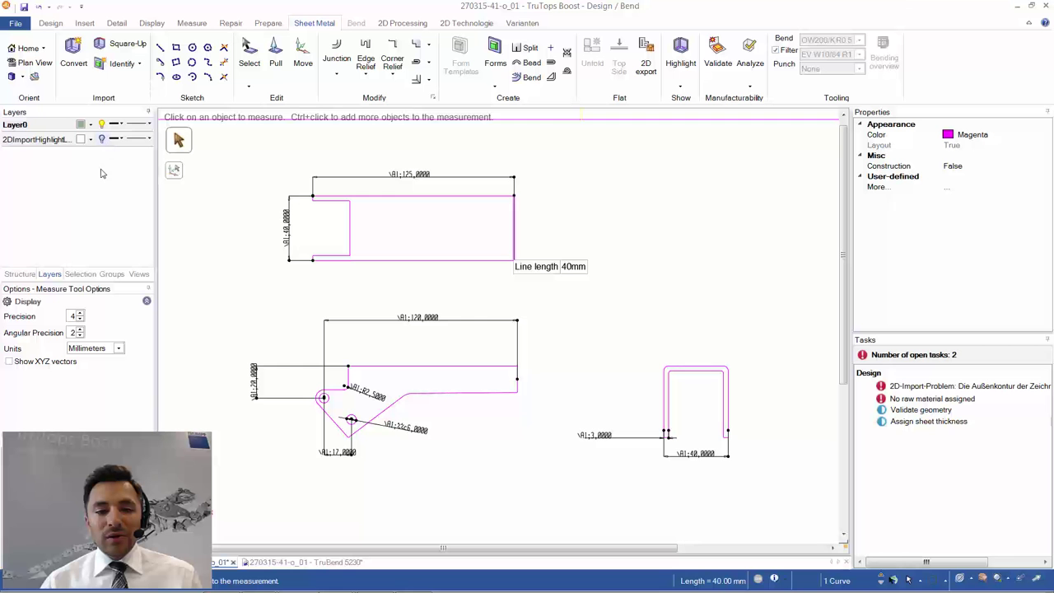
pyautogui.click(20, 274)
# Select all curves that have the same magenta colour as the top view's upper edge.
pyautogui.scroll(-1, 376, 295)
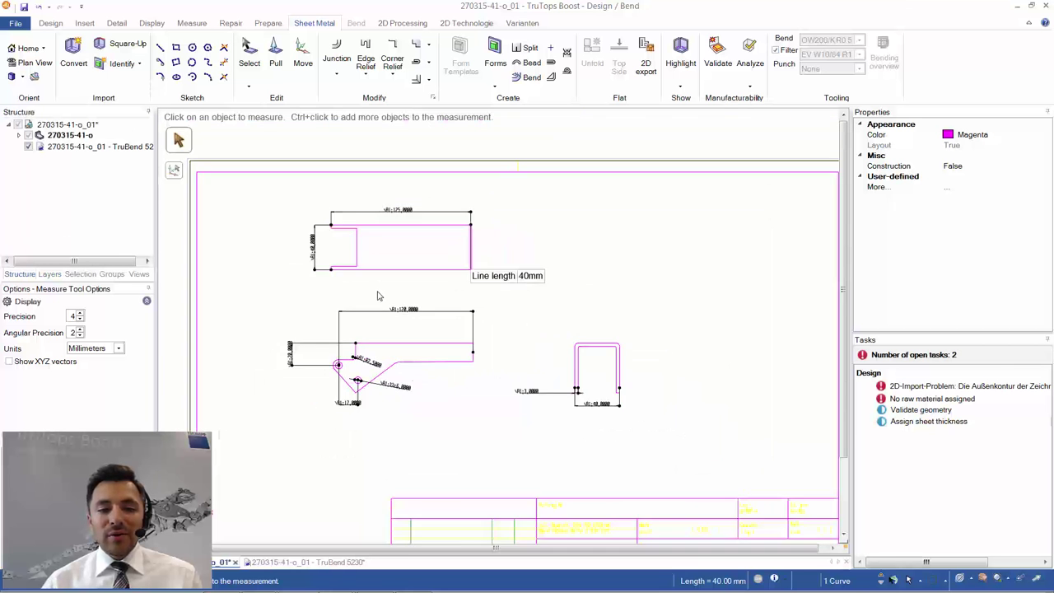
pyautogui.scroll(1, 375, 280)
pyautogui.click(339, 197)
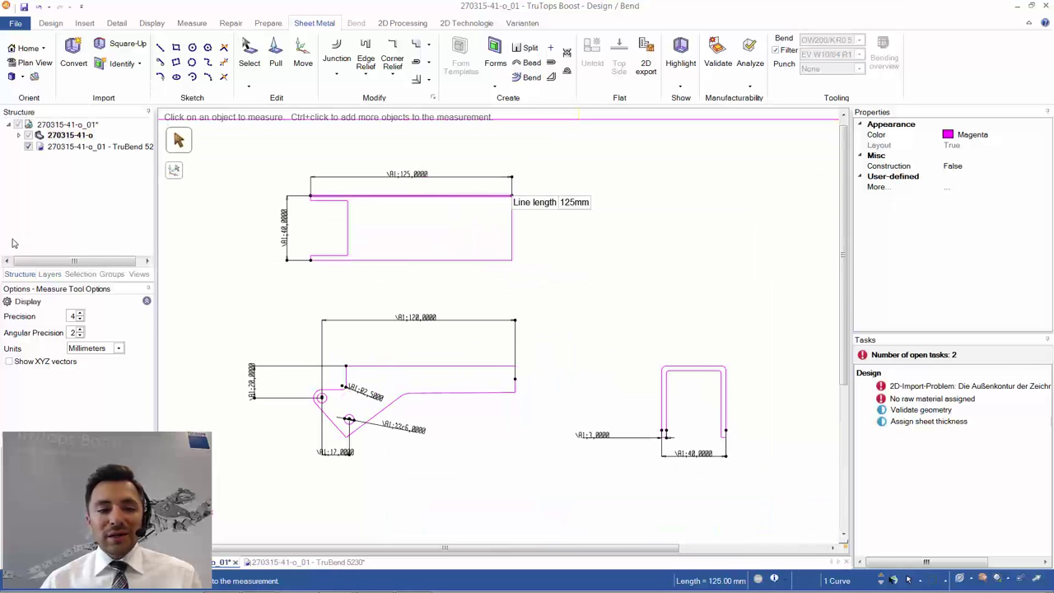
pyautogui.click(79, 274)
pyautogui.click(54, 182)
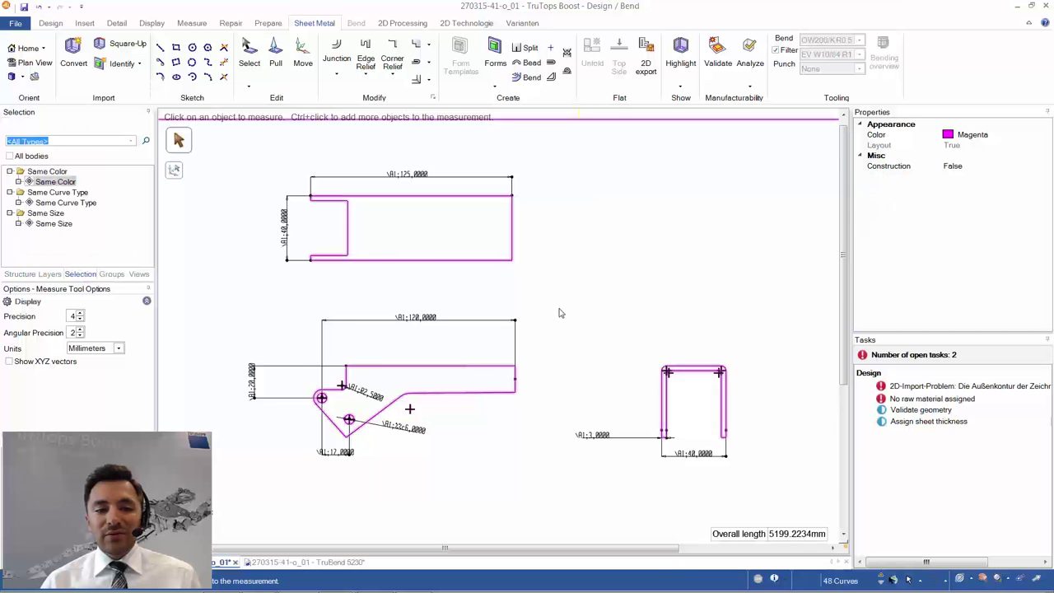
# Remove the drawing frame and title block curves from the selection, keeping only the contours of the three part views, and return to the structure tree.
pyautogui.scroll(-3, 576, 309)
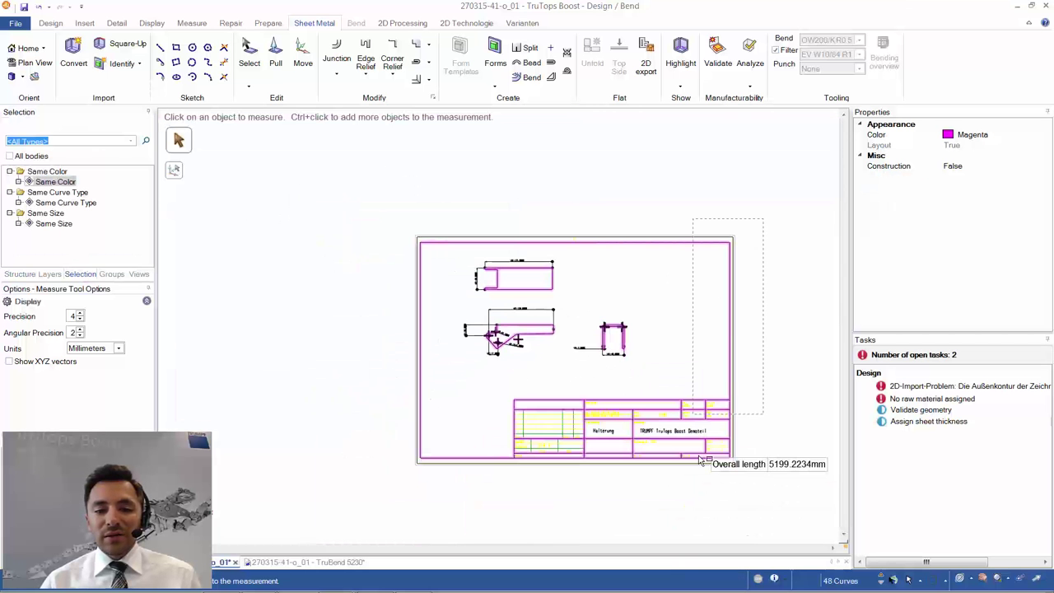
pyautogui.moveTo(701, 461); pyautogui.dragTo(666, 499)
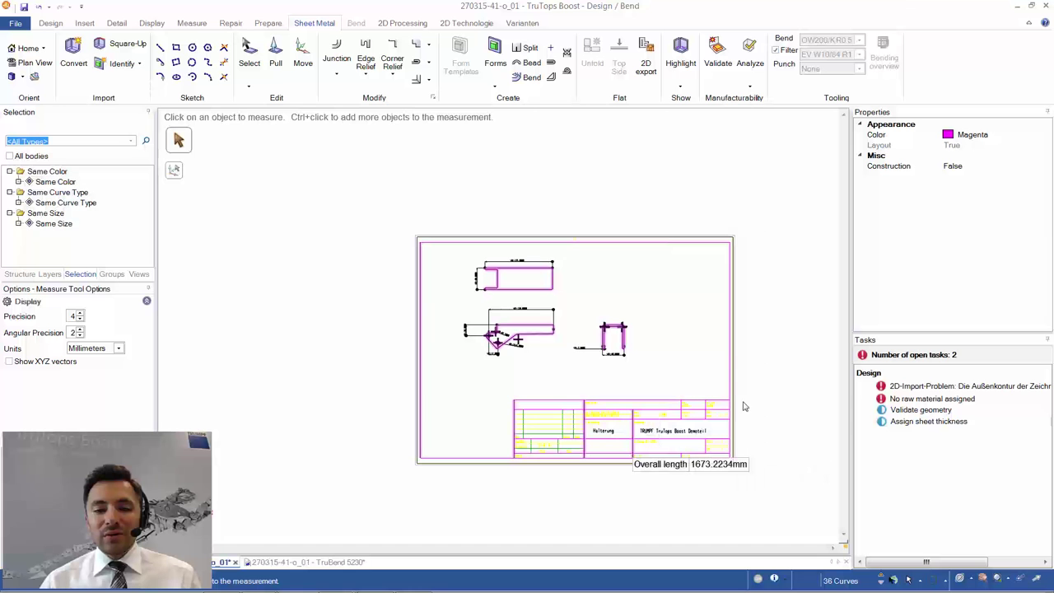
pyautogui.moveTo(654, 376); pyautogui.dragTo(388, 499)
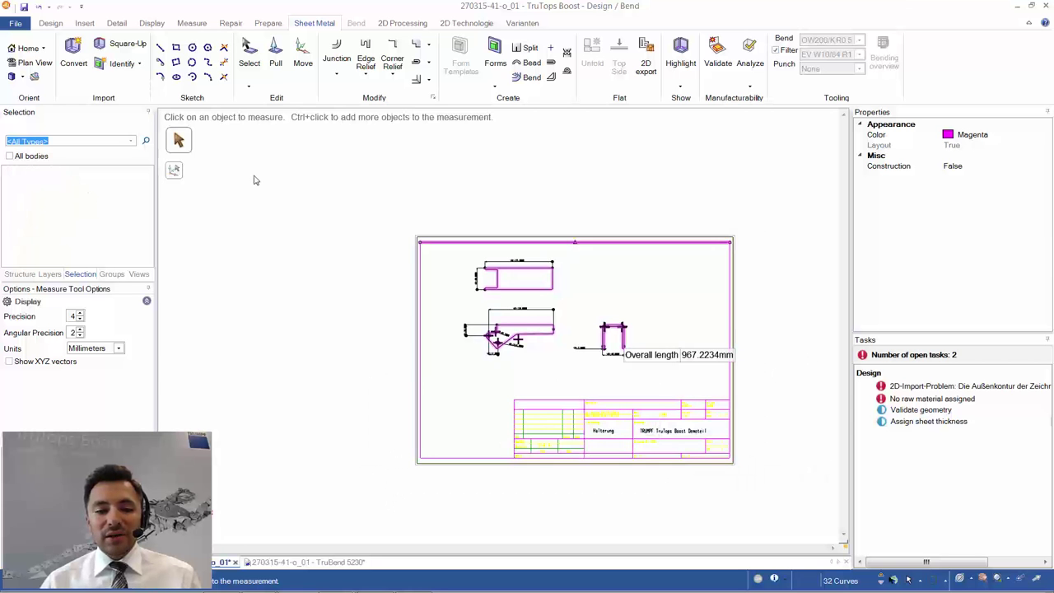
pyautogui.click(20, 274)
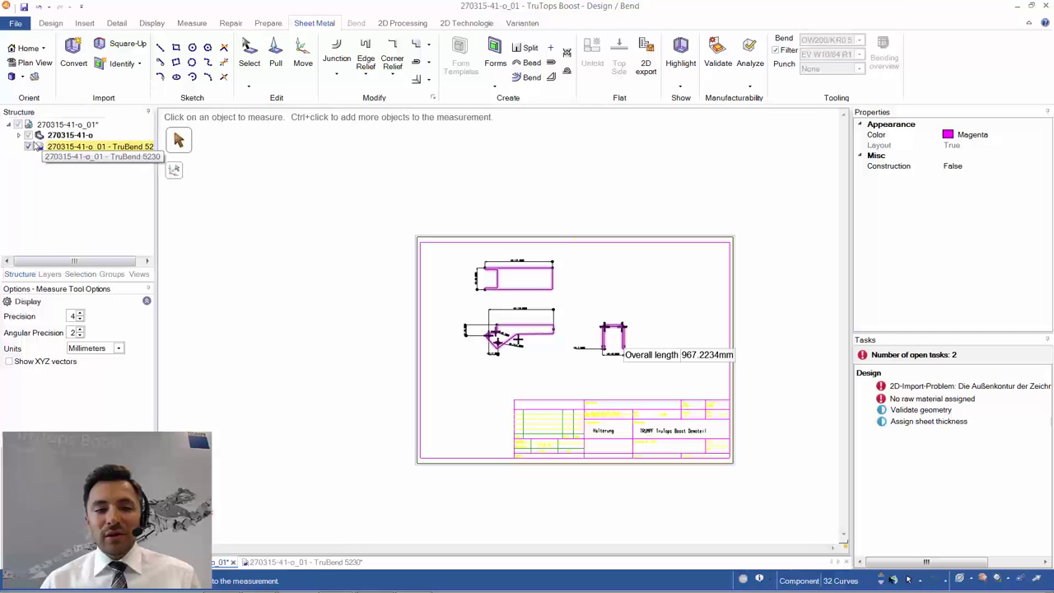
# Delete the 2D import plane and the remaining drawing curves, keeping only the contours of the three part views.
pyautogui.click(19, 135)
pyautogui.click(64, 148)
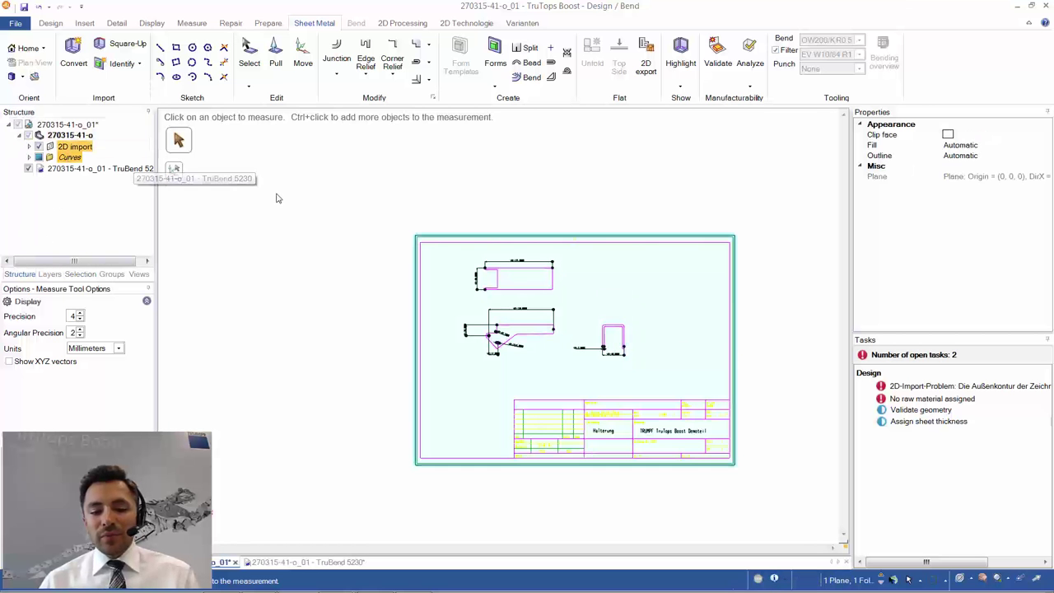
pyautogui.press('Delete')
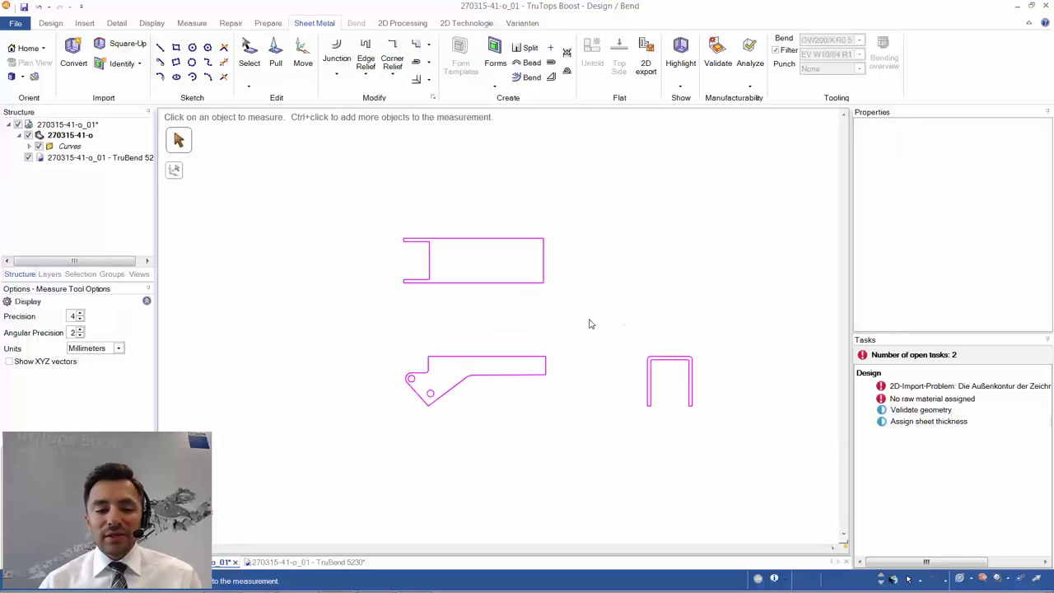
# Turn the closed contours of all three part views into filled surfaces and select the side view's face.
pyautogui.scroll(1, 581, 322)
pyautogui.keyDown('shift'); pyautogui.moveTo(567, 322); pyautogui.dragTo(518, 313, button='middle'); pyautogui.keyUp('shift')
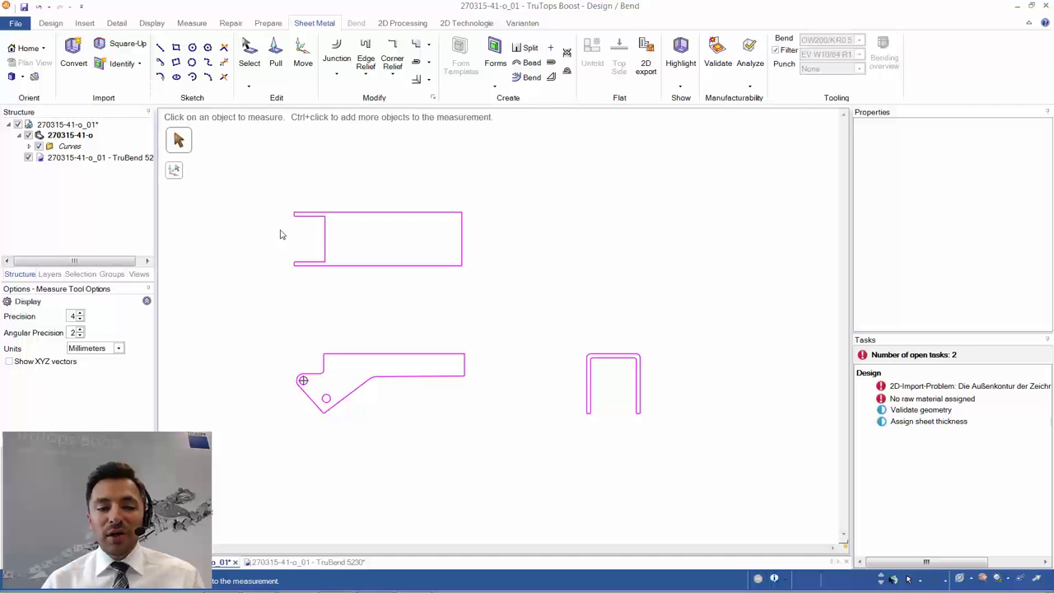
pyautogui.moveTo(249, 200); pyautogui.dragTo(700, 530)
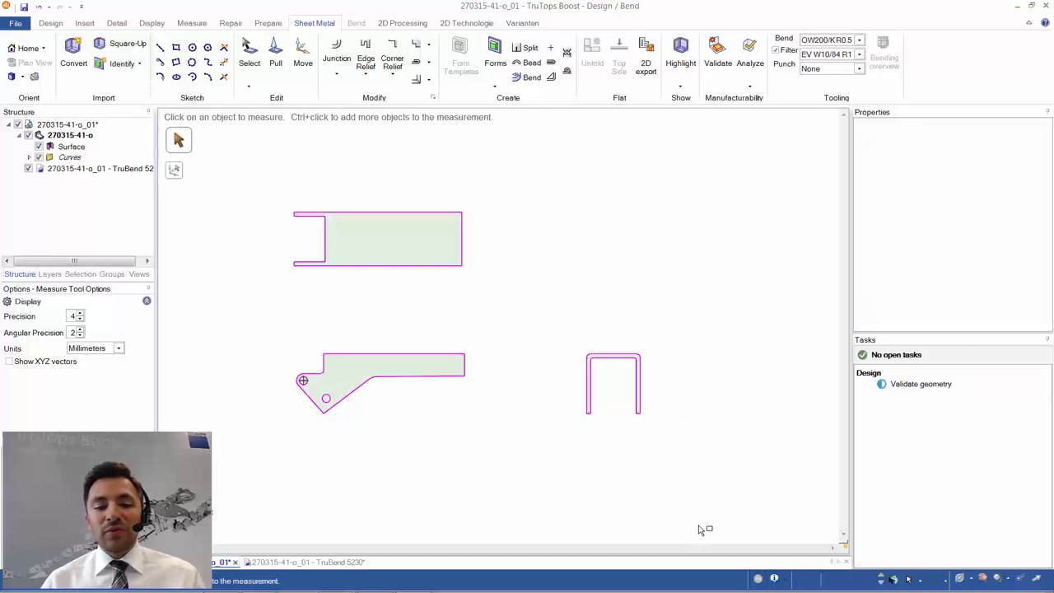
pyautogui.scroll(2, 519, 384)
pyautogui.keyDown('shift'); pyautogui.moveTo(520, 388); pyautogui.dragTo(558, 386, button='middle'); pyautogui.keyUp('shift')
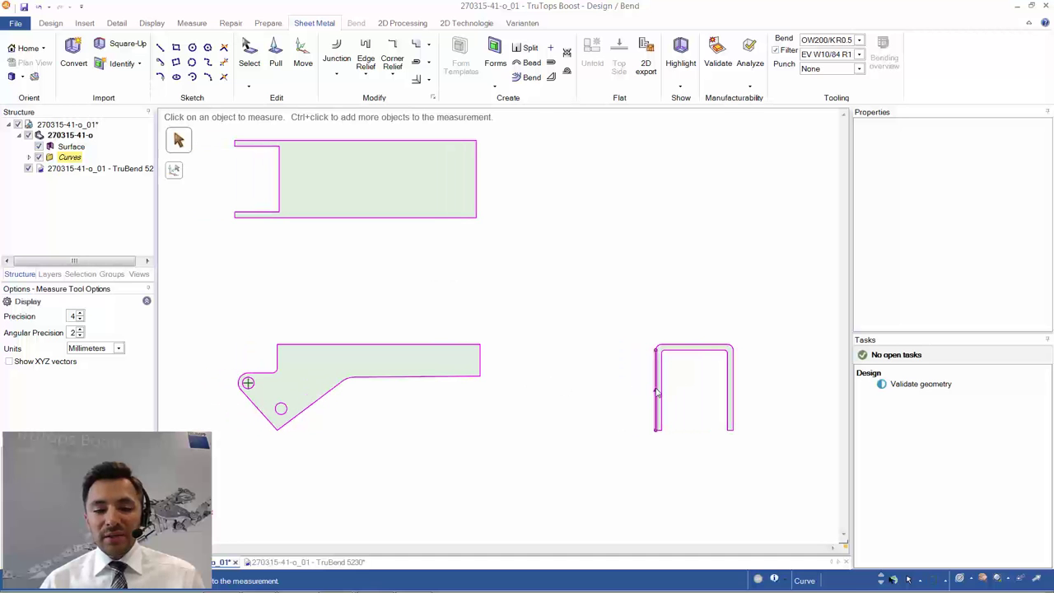
pyautogui.click(375, 368)
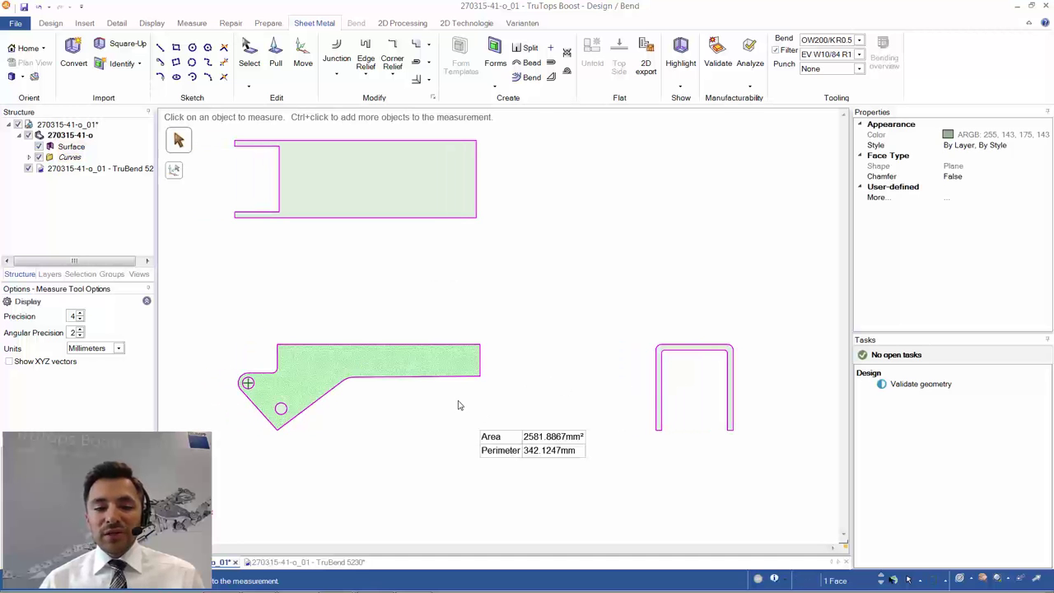
# Suspend sheet metal for the component 270315-41-o.
pyautogui.click(66, 135)
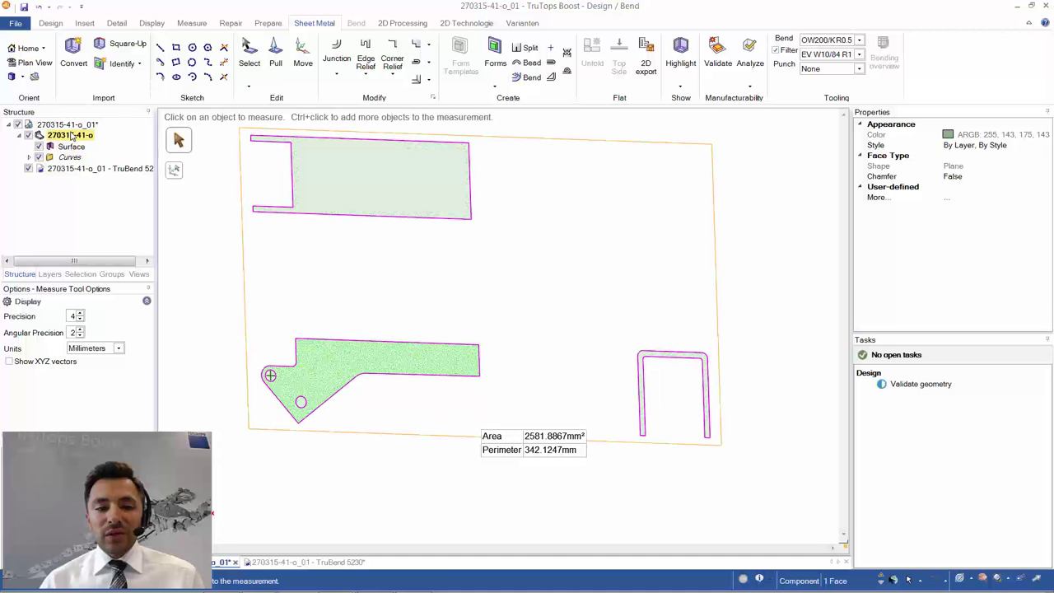
pyautogui.rightClick(73, 136)
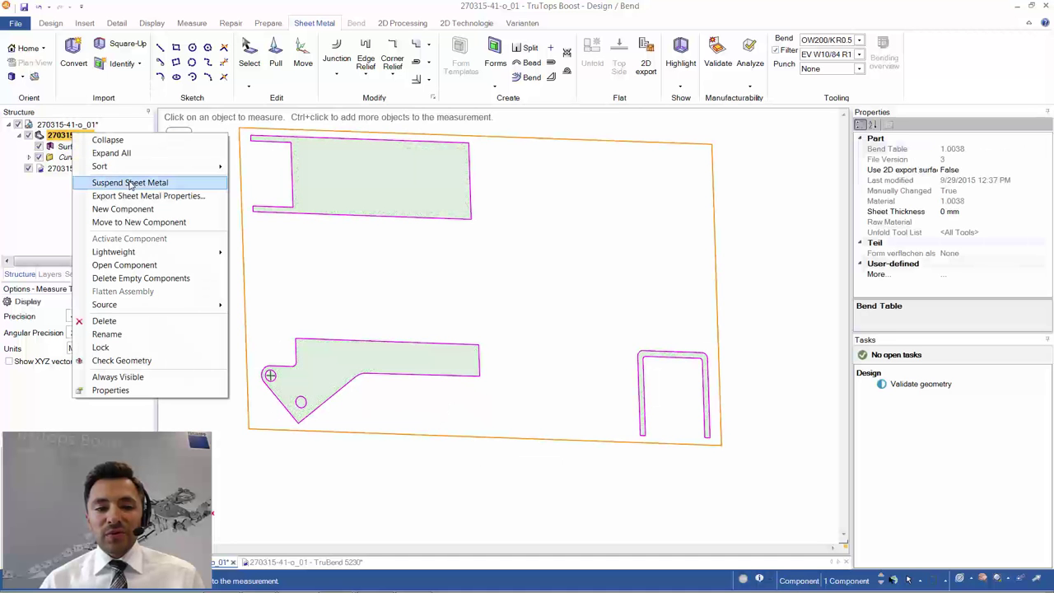
pyautogui.click(409, 263)
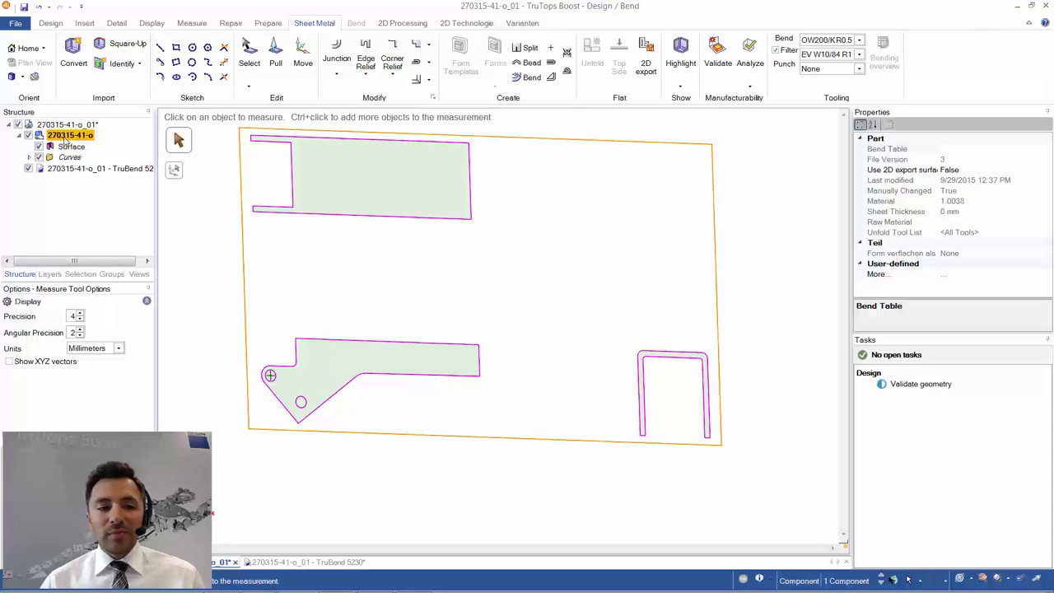
# Pull the side view's face in both directions into a solid about 287 mm wide.
pyautogui.click(276, 56)
pyautogui.click(360, 359)
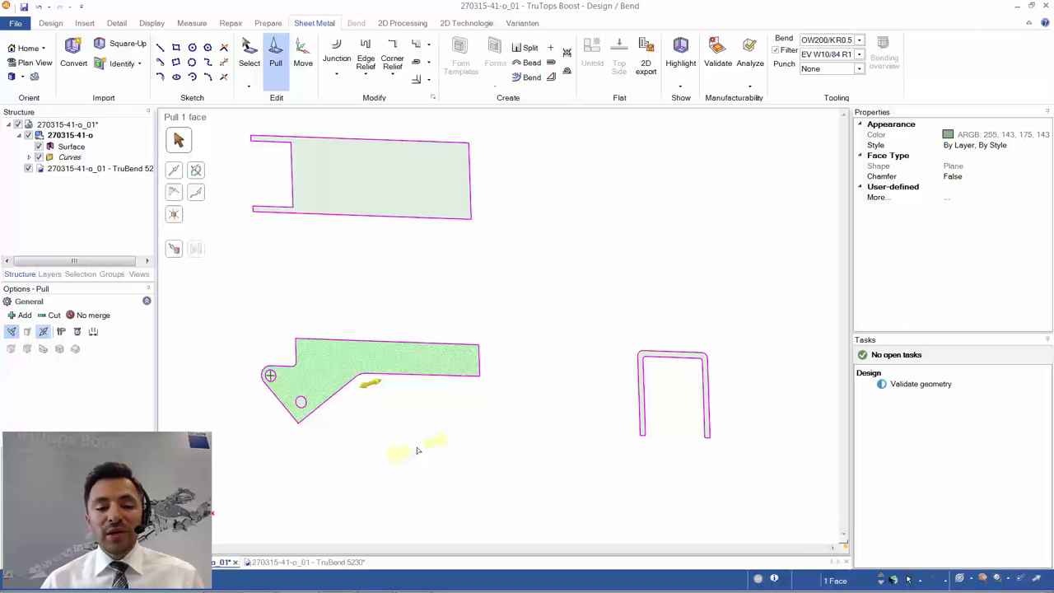
pyautogui.moveTo(417, 450); pyautogui.dragTo(536, 413)
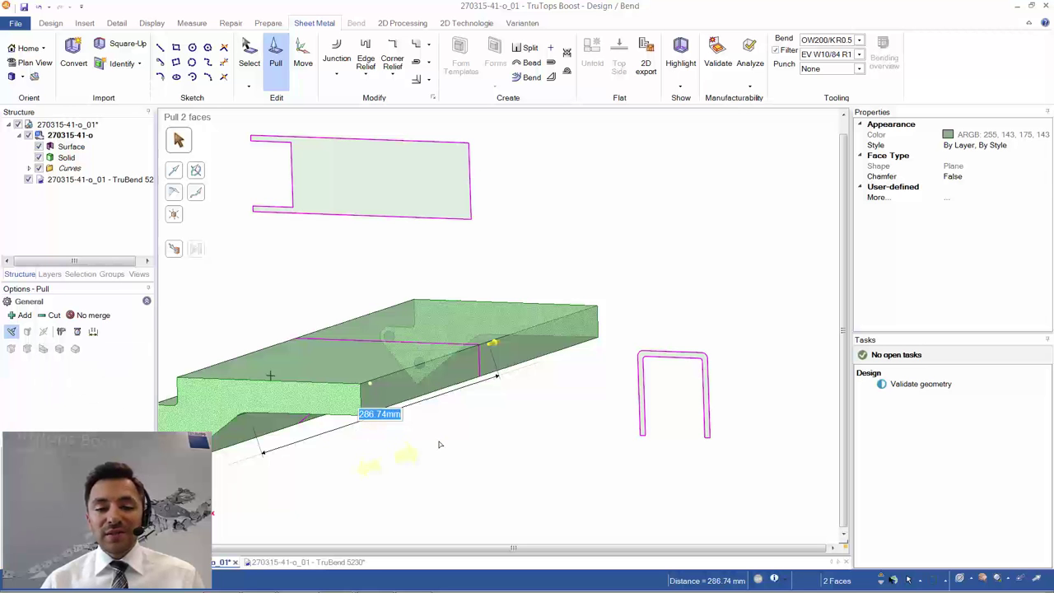
pyautogui.moveTo(439, 445)
pyautogui.mouseDown(button='middle')
pyautogui.moveTo(480, 440)
pyautogui.moveTo(511, 481)
pyautogui.moveTo(530, 431)
pyautogui.moveTo(467, 445)
pyautogui.moveTo(459, 458)
pyautogui.mouseUp(button='middle')
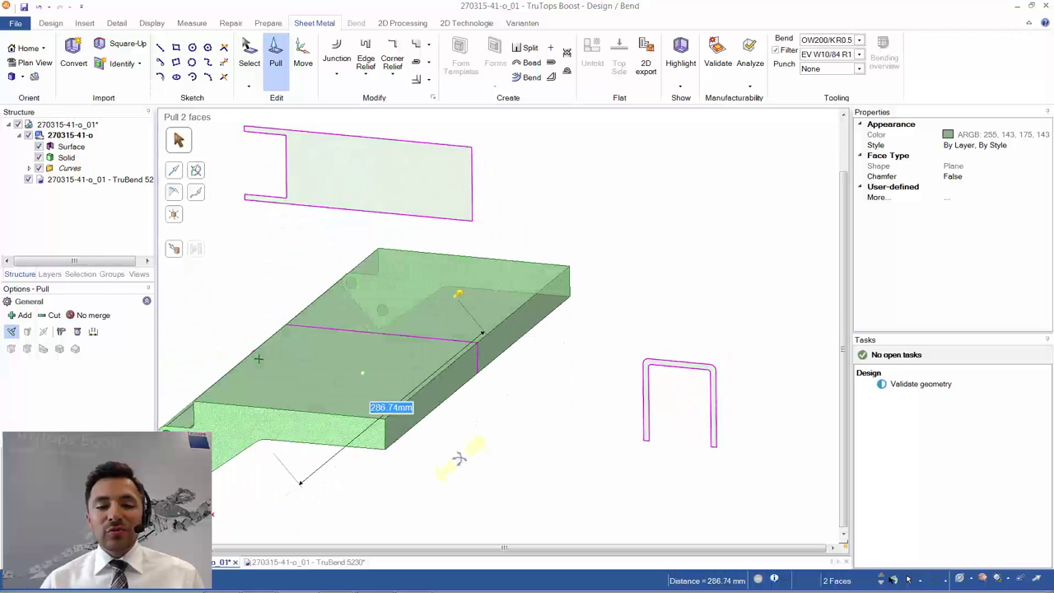
# Rotate the U-shaped profile face by 90° about its vertical axis with the Move tool.
pyautogui.click(647, 395)
pyautogui.scroll(2, 647, 393)
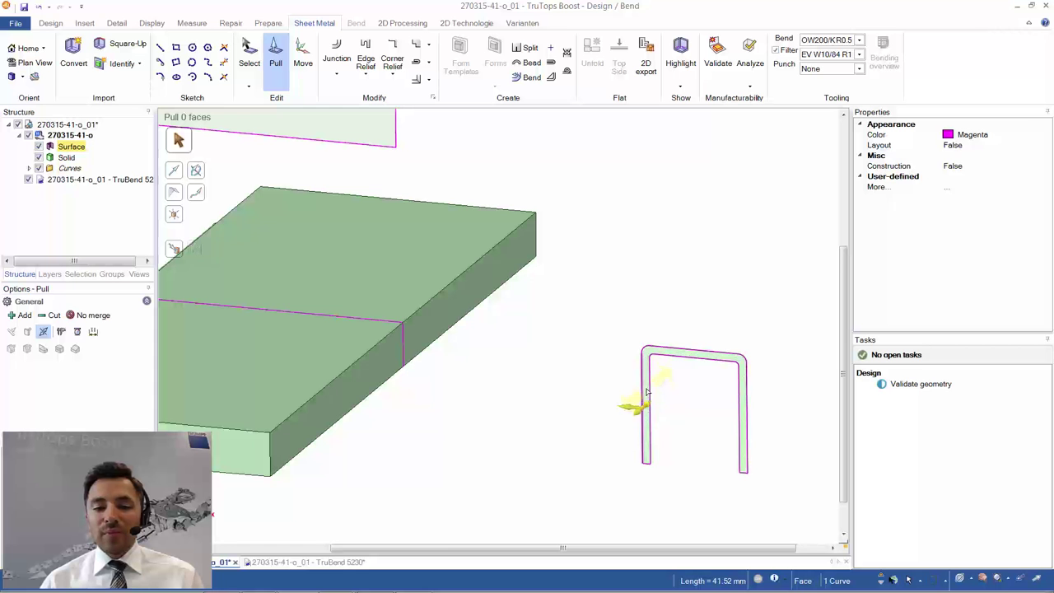
pyautogui.click(647, 397)
pyautogui.press('m')
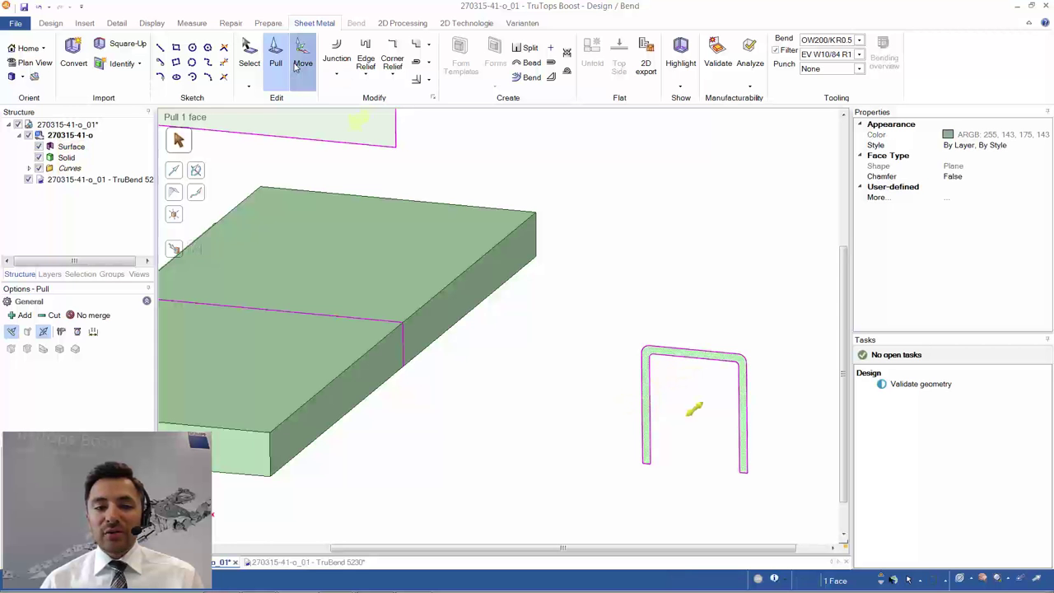
pyautogui.click(692, 418)
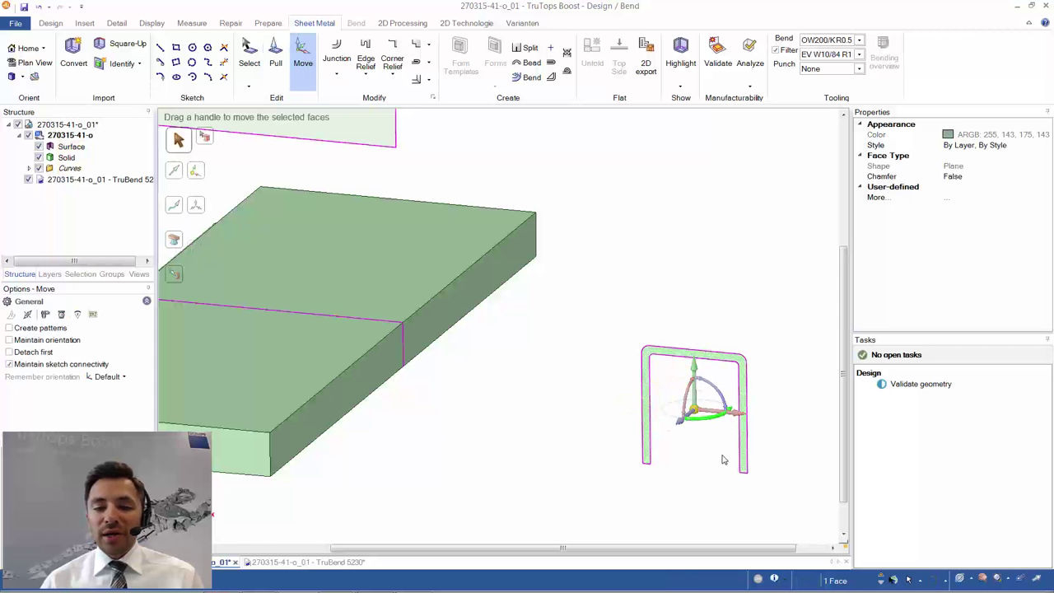
pyautogui.write('90')
pyautogui.press('Return')
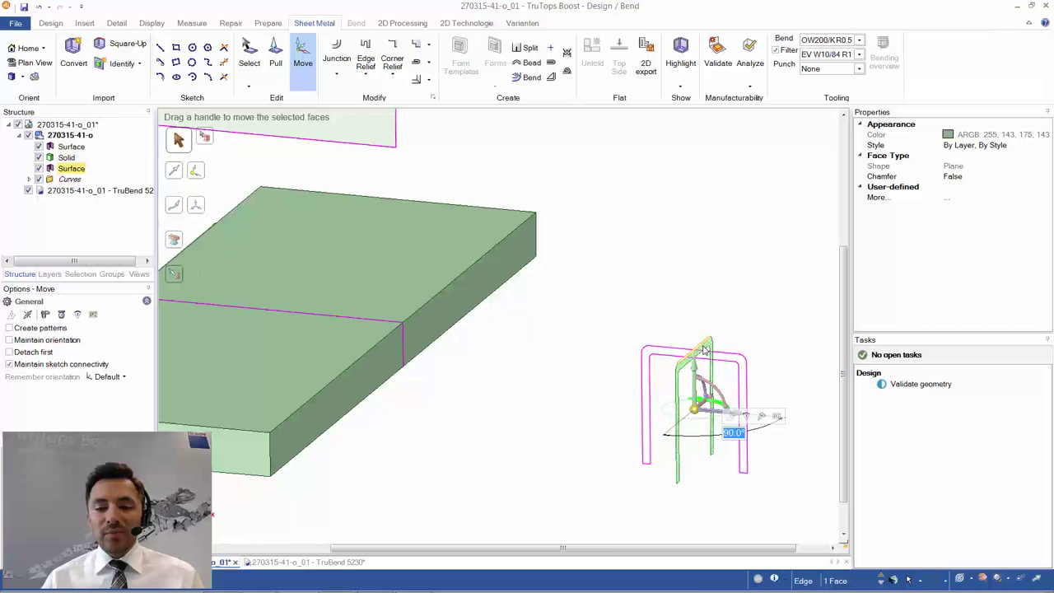
# Pull the rotated U-profile face about 297 mm through the side view solid, using the No merge option.
pyautogui.click(704, 350)
pyautogui.scroll(2, 682, 369)
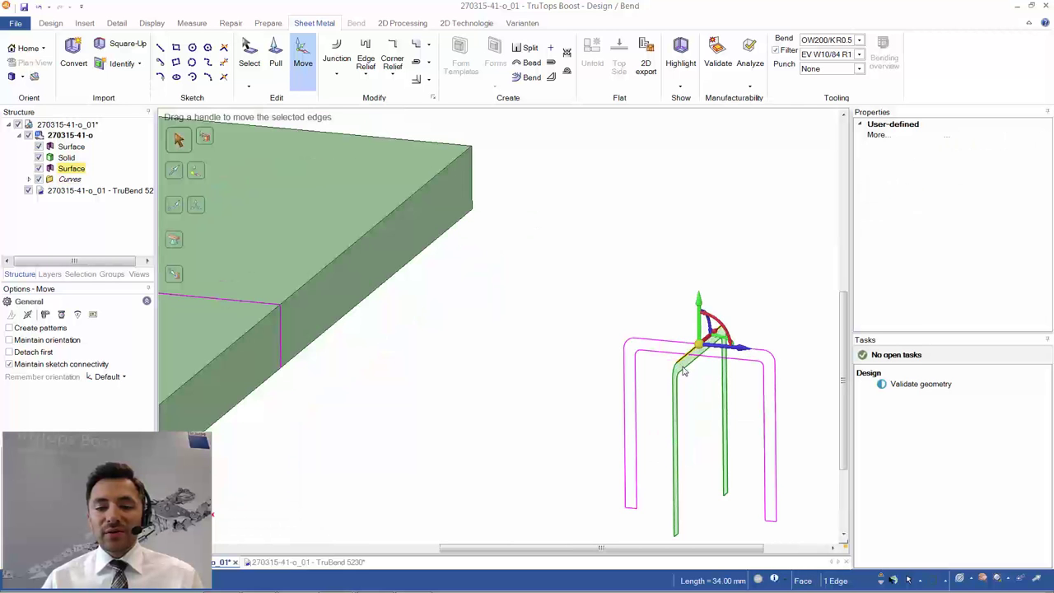
pyautogui.click(692, 387)
pyautogui.scroll(-3, 750, 441)
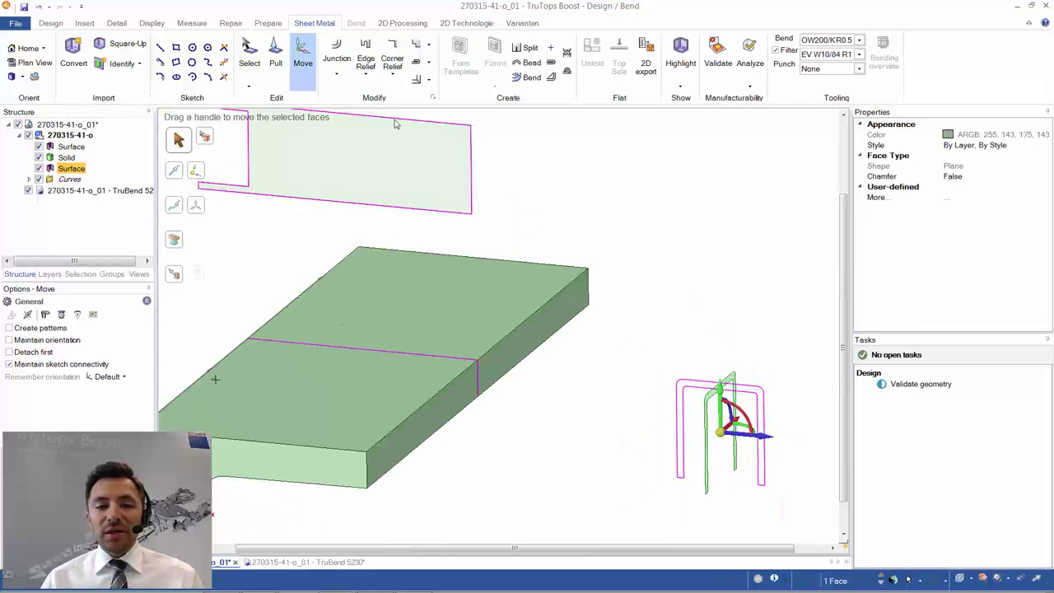
pyautogui.click(276, 56)
pyautogui.scroll(1, 225, 264)
pyautogui.scroll(-3, 224, 264)
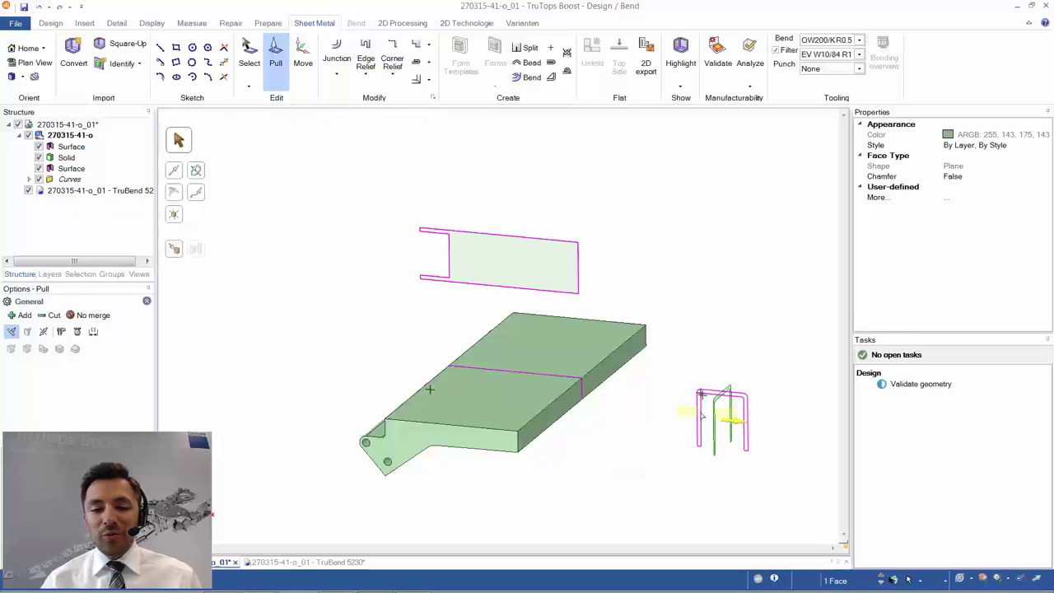
pyautogui.click(91, 315)
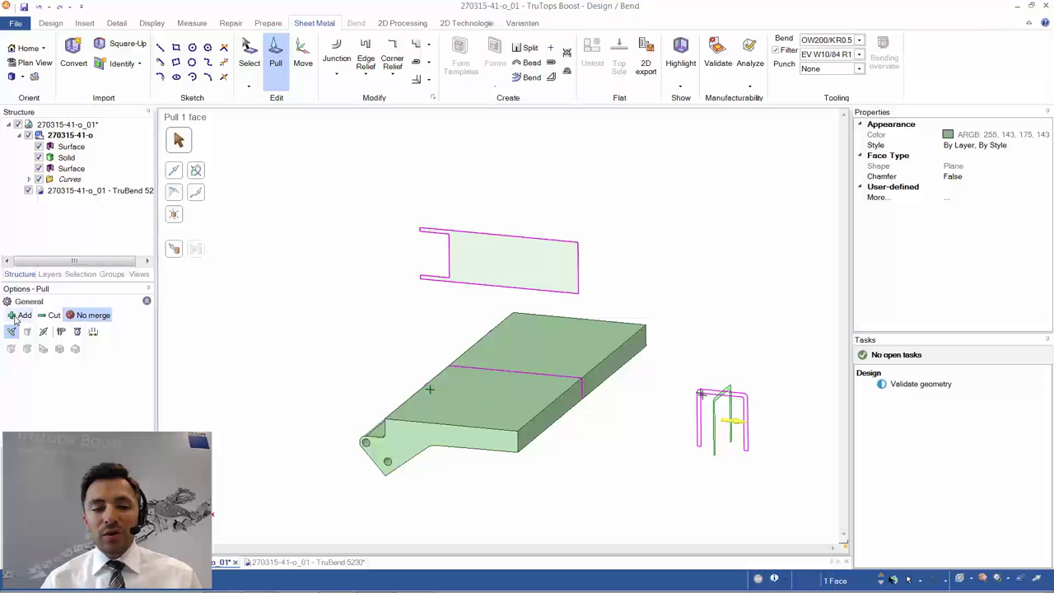
pyautogui.moveTo(772, 488); pyautogui.dragTo(430, 478)
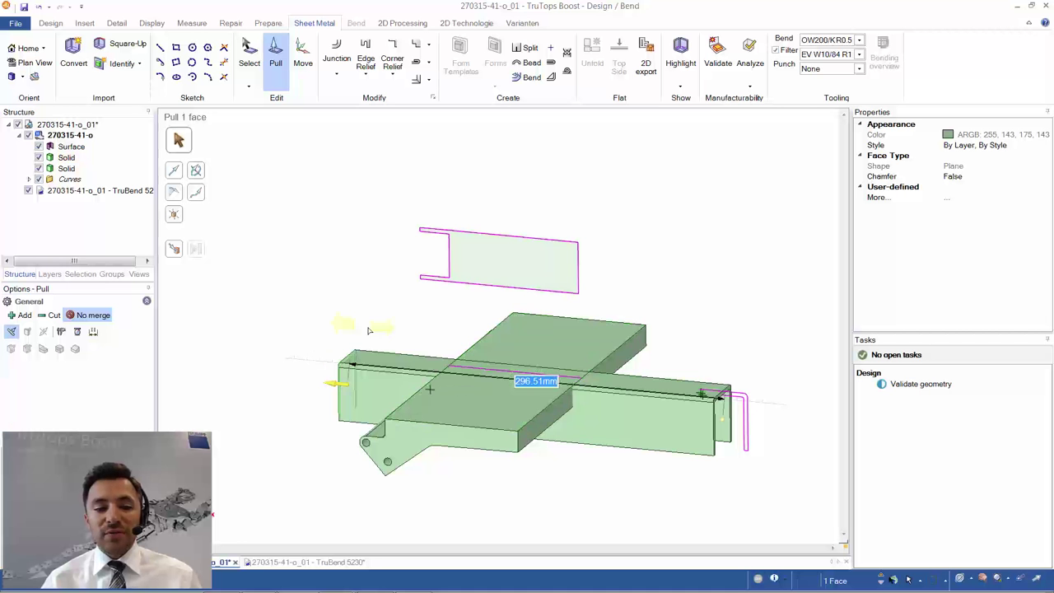
pyautogui.moveTo(484, 441); pyautogui.dragTo(460, 270, button='middle')
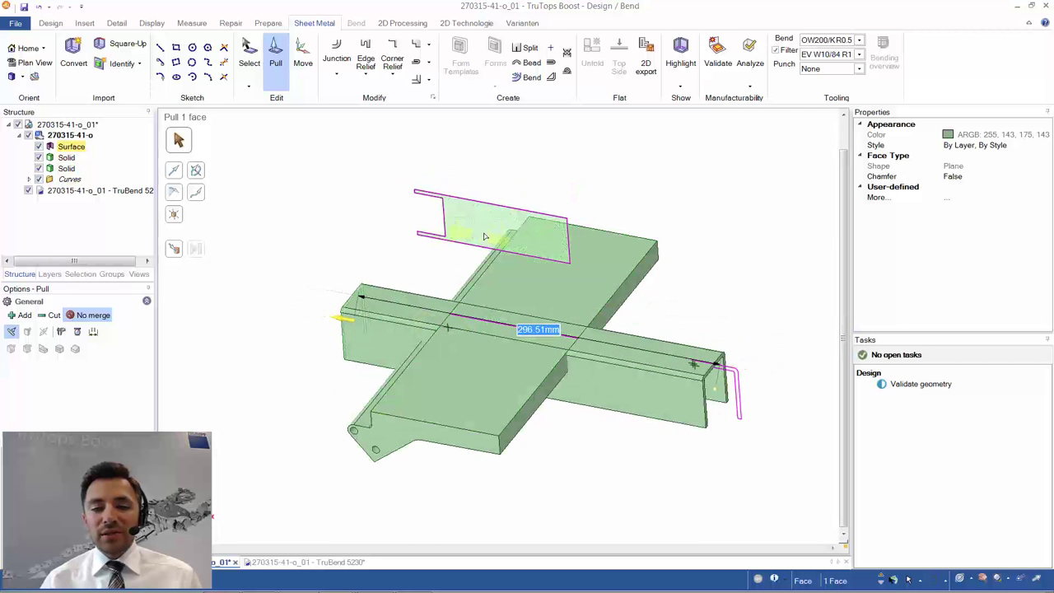
pyautogui.moveTo(516, 358)
pyautogui.mouseDown(button='middle')
pyautogui.moveTo(614, 342)
pyautogui.moveTo(586, 288)
pyautogui.moveTo(586, 324)
pyautogui.mouseUp(button='middle')
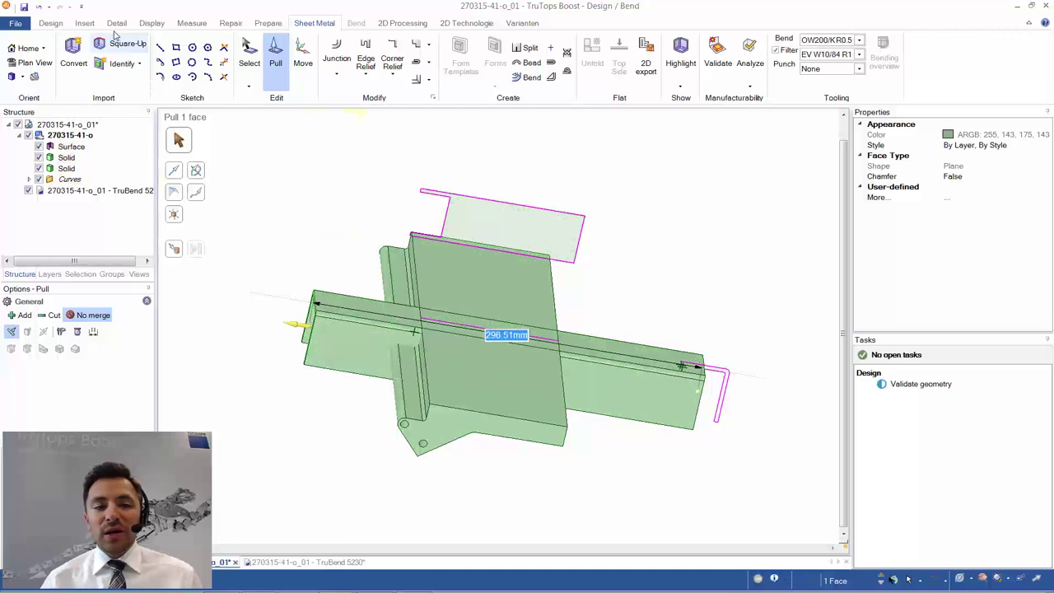
# Combine the U-profile with the side view solid as cutter and remove the profile regions outside the bracket's contour.
pyautogui.click(51, 23)
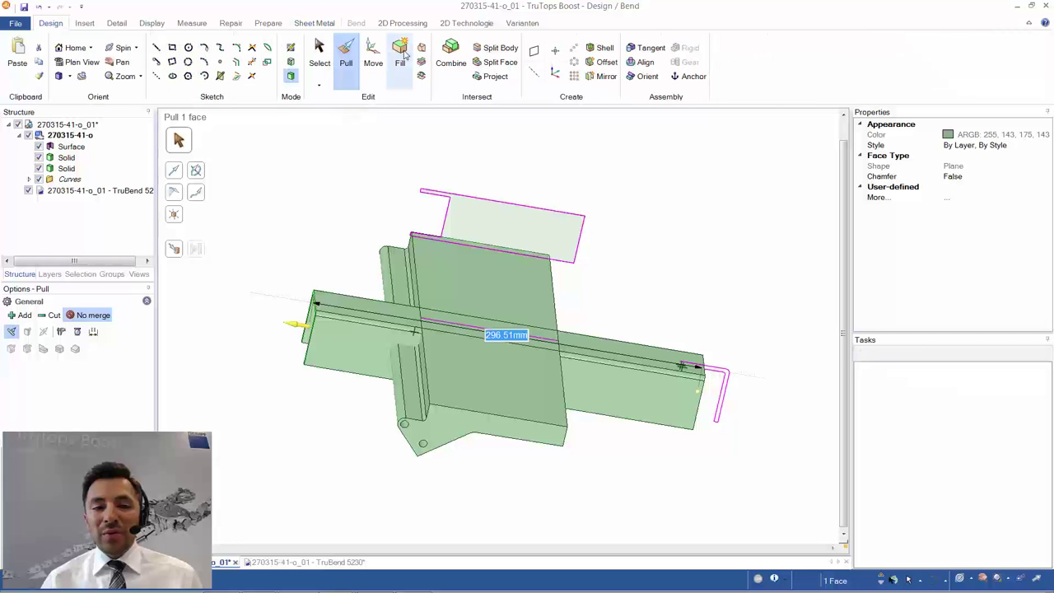
pyautogui.click(458, 58)
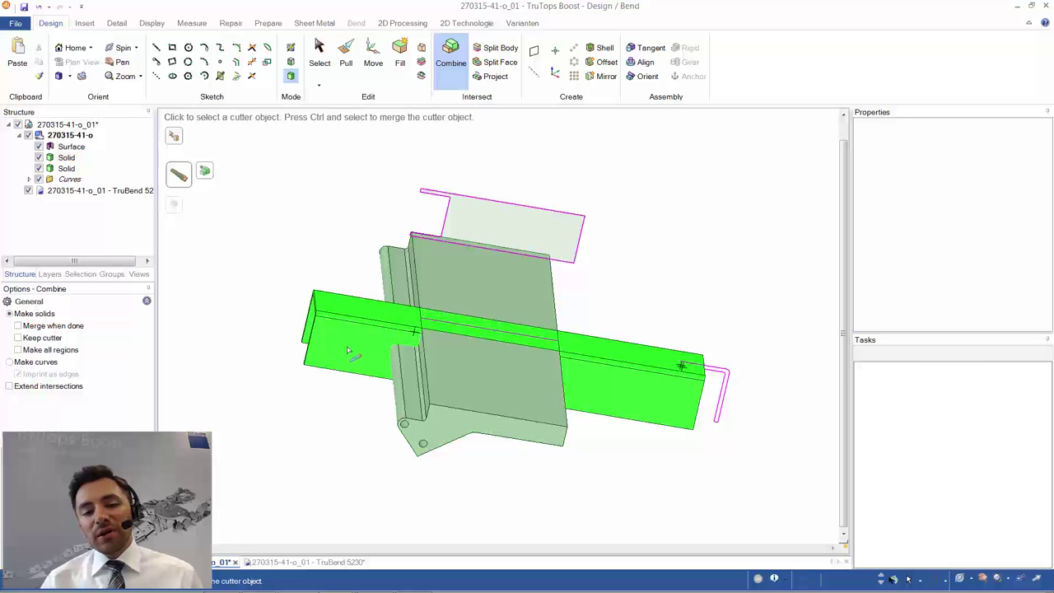
pyautogui.click(466, 288)
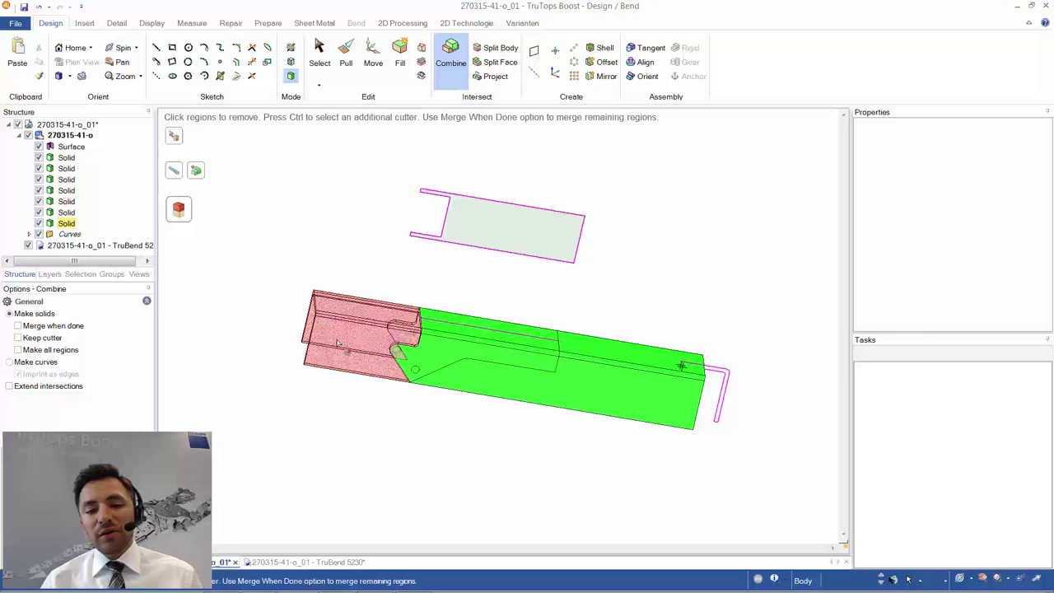
pyautogui.click(337, 340)
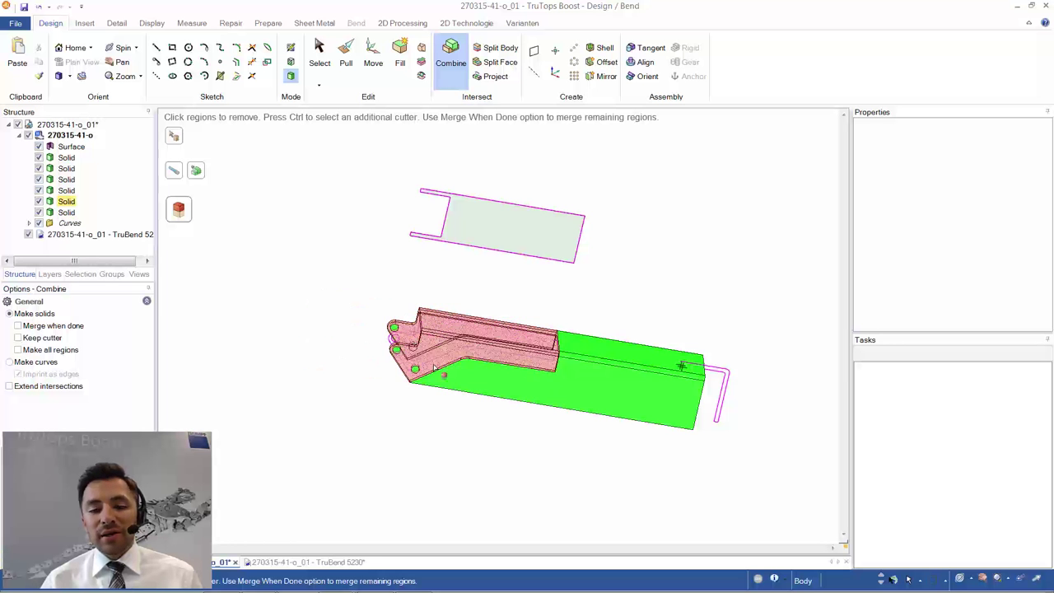
pyautogui.click(493, 378)
# Remove the leftover regions inside the holes of both bracket flanges and finish combining.
pyautogui.scroll(3, 425, 383)
pyautogui.click(415, 364)
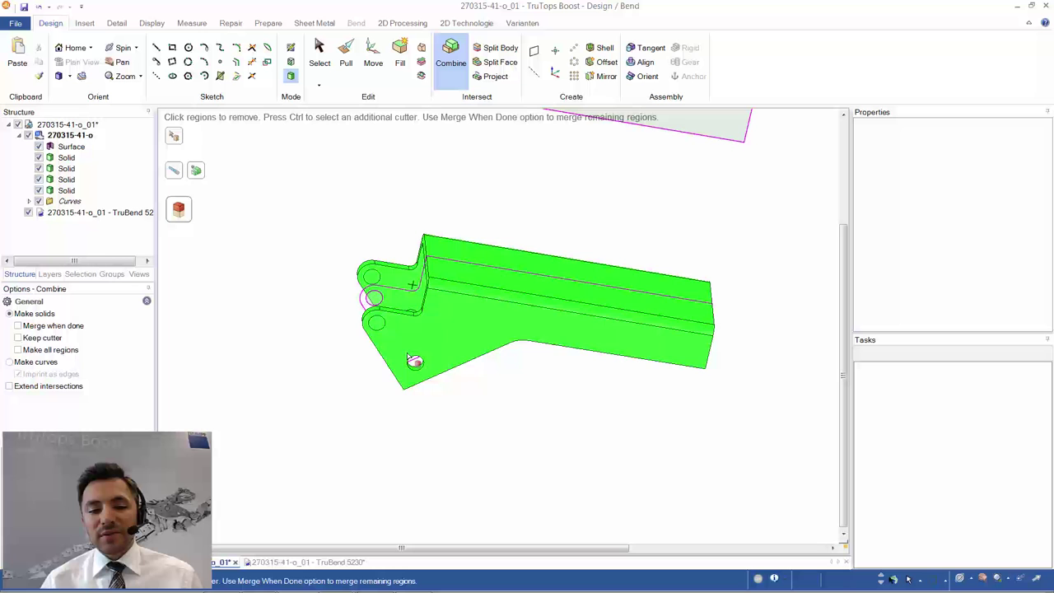
pyautogui.click(376, 320)
pyautogui.click(372, 276)
pyautogui.scroll(5, 412, 318)
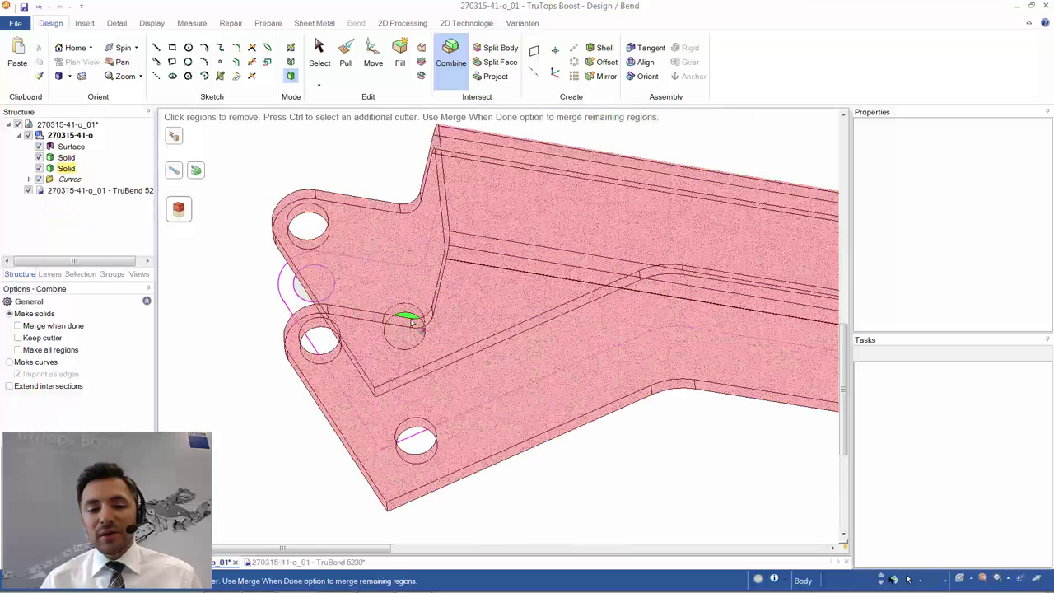
pyautogui.click(387, 251)
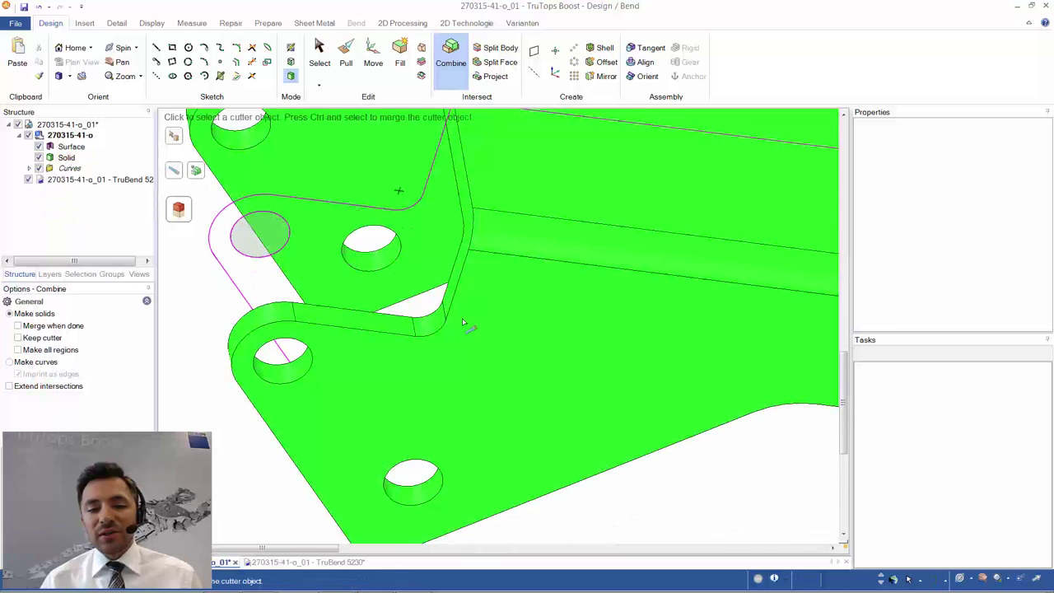
pyautogui.scroll(-5, 477, 355)
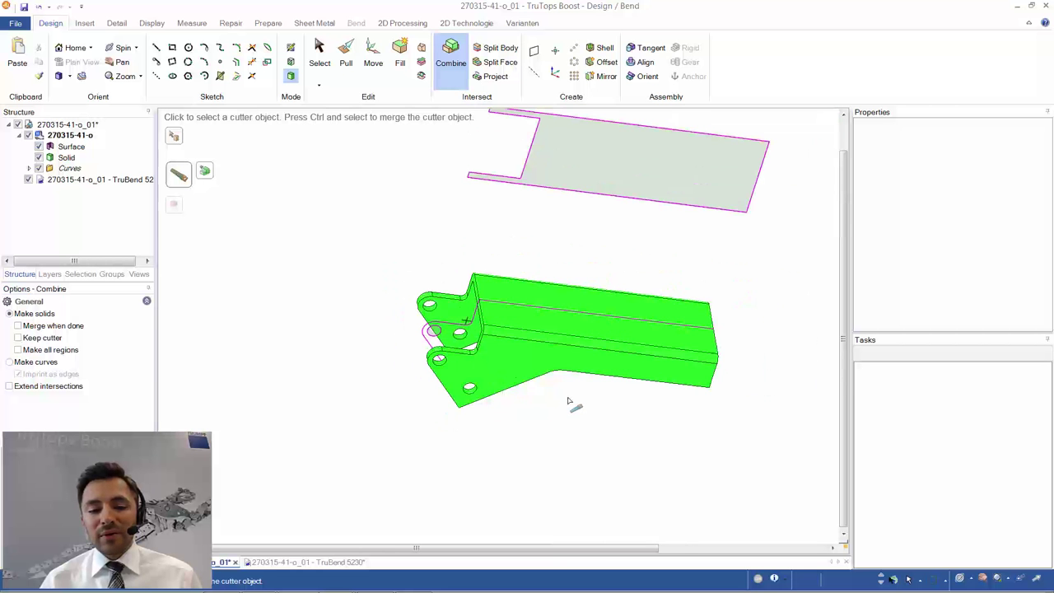
pyautogui.press('Escape')
# Delete the leftover surface and the curves folder so that only the bracket solid remains.
pyautogui.moveTo(588, 407); pyautogui.dragTo(547, 412, button='middle')
pyautogui.scroll(-2, 595, 428)
pyautogui.keyDown('ctrl'); pyautogui.click(71, 147); pyautogui.keyUp('ctrl')
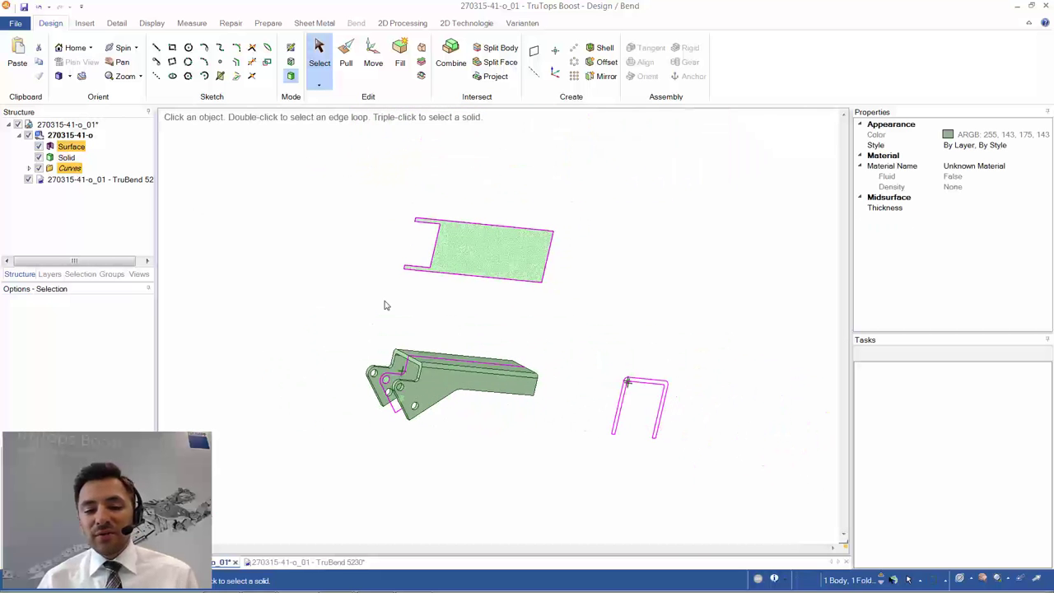
pyautogui.press('Delete')
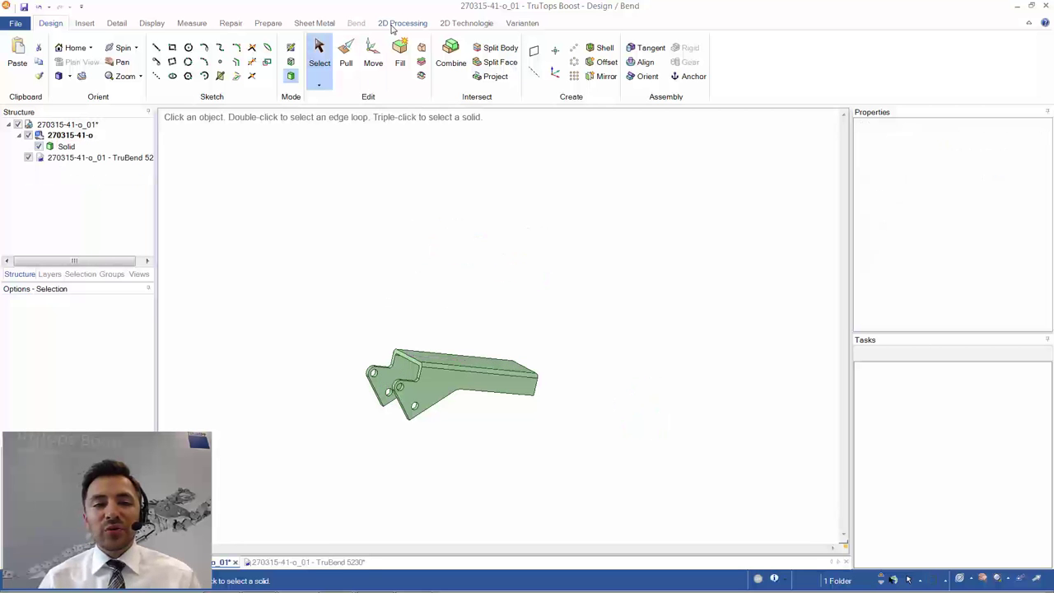
# Convert the bracket solid into a sheet metal part and turn the rounded edges along both long sides into bends.
pyautogui.click(317, 23)
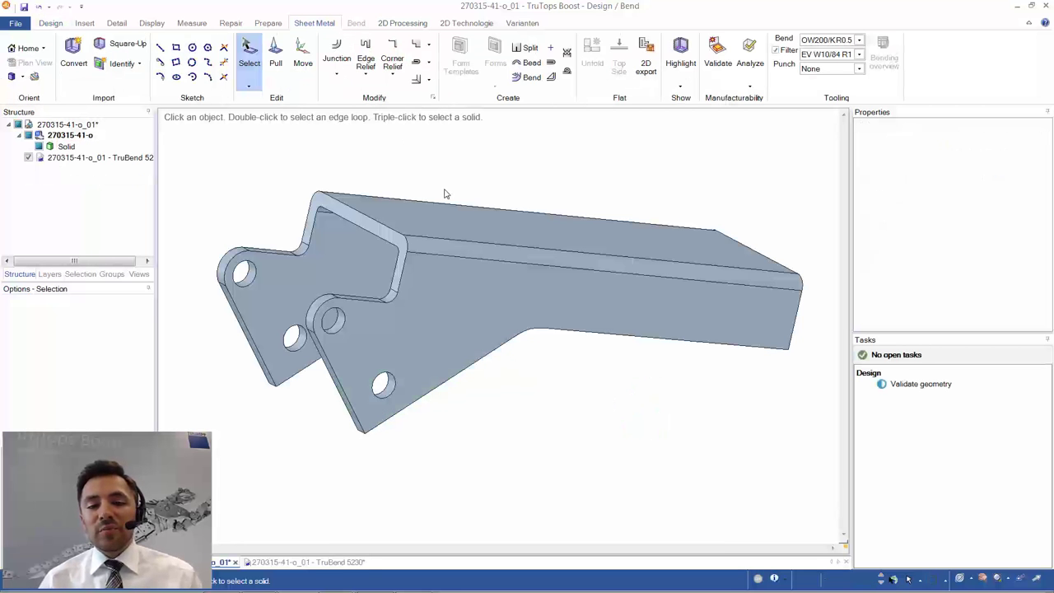
pyautogui.click(83, 56)
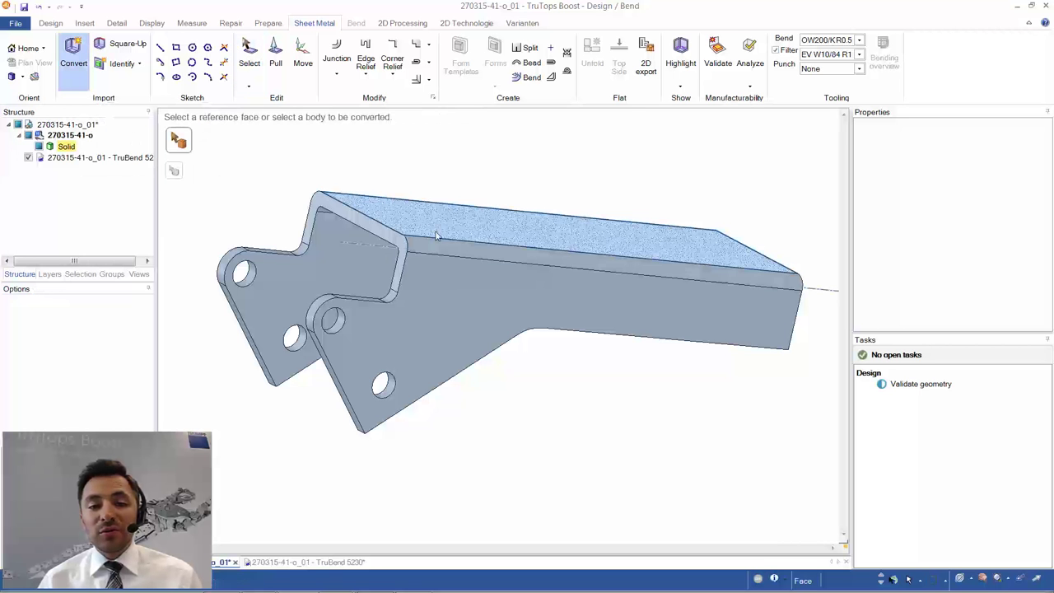
pyautogui.click(427, 284)
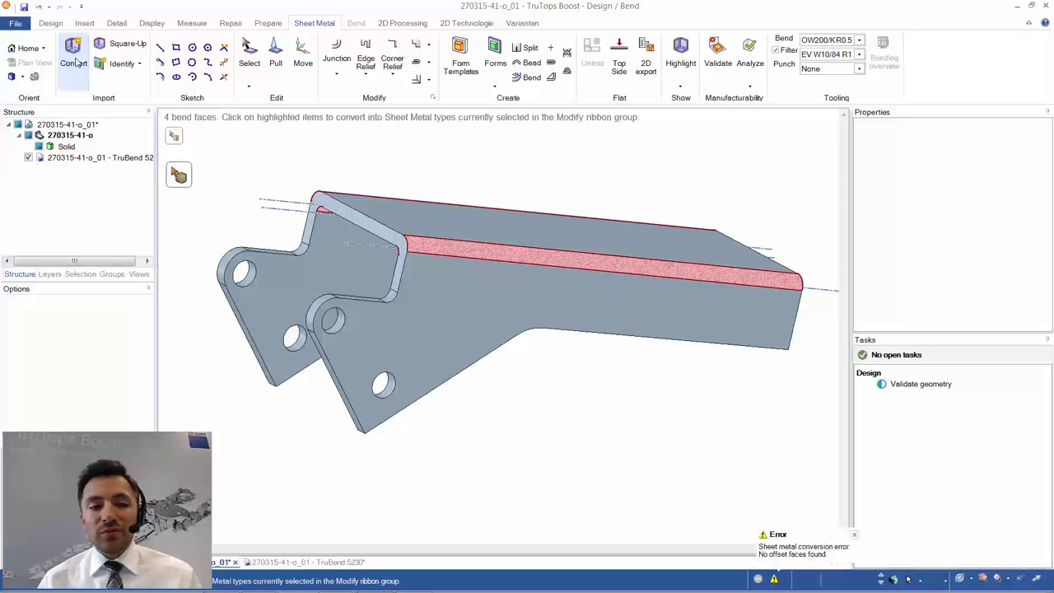
pyautogui.click(428, 250)
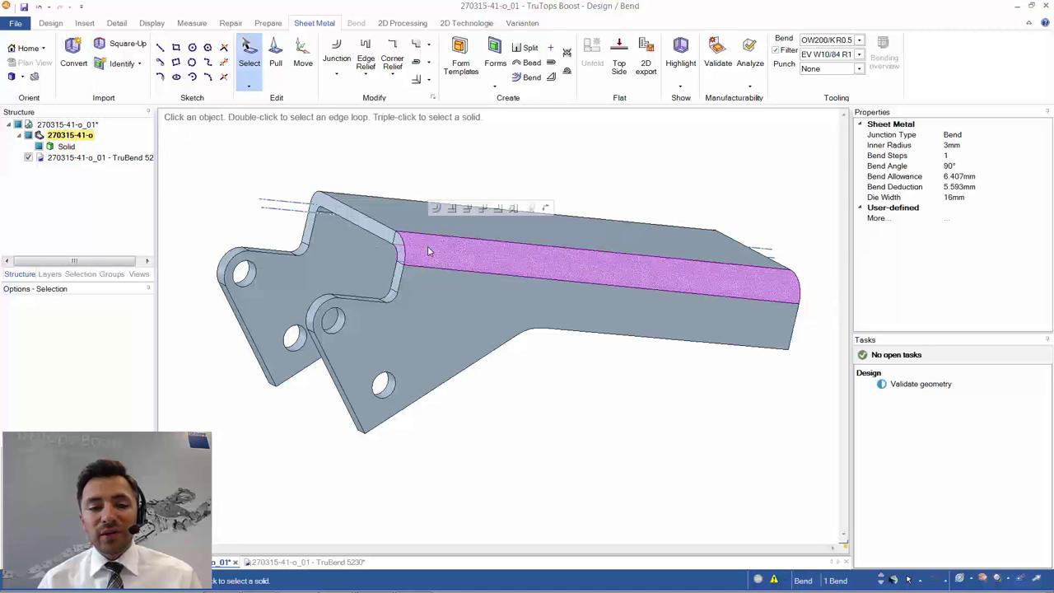
pyautogui.moveTo(428, 247); pyautogui.dragTo(330, 264, button='middle')
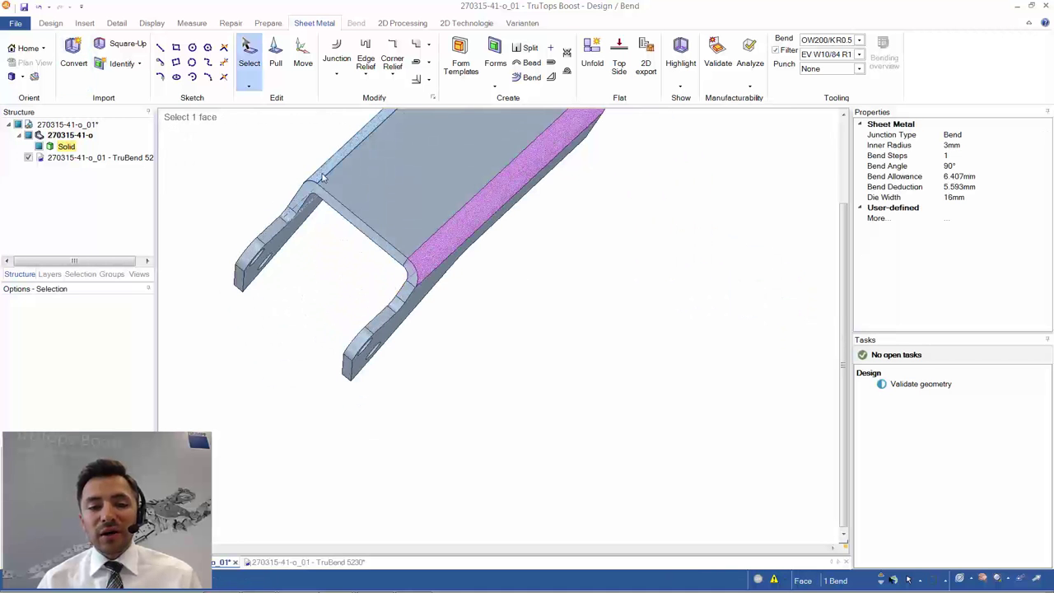
pyautogui.click(73, 46)
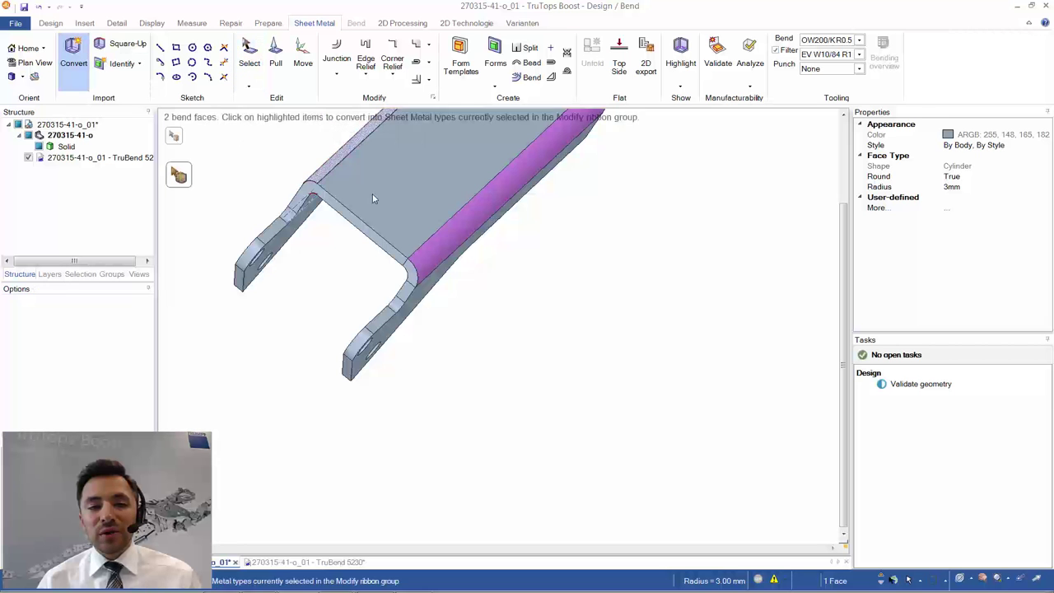
pyautogui.click(331, 171)
pyautogui.moveTo(364, 195); pyautogui.dragTo(386, 252, button='middle')
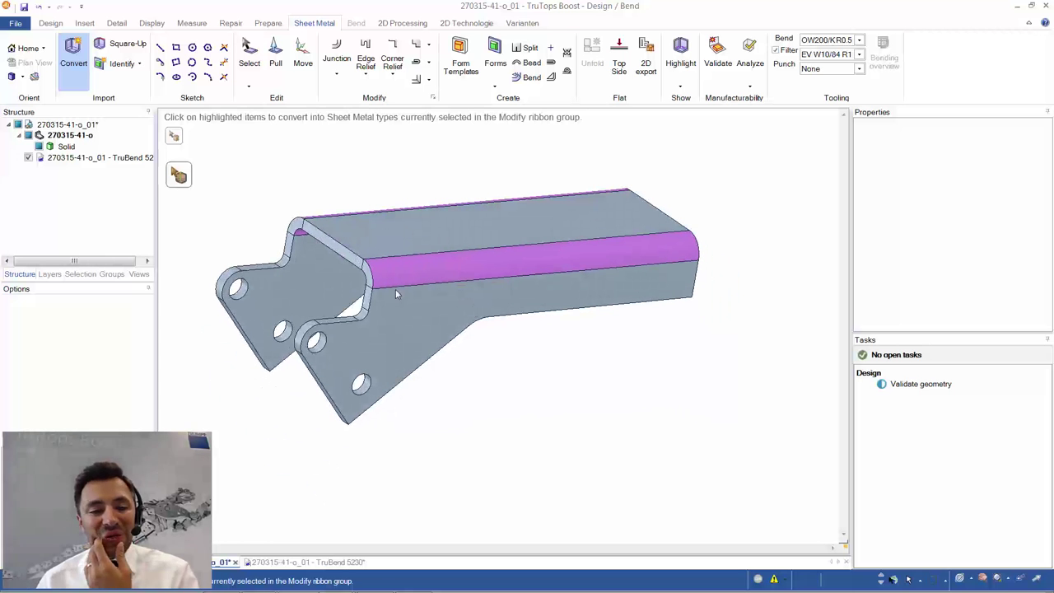
# Validate the bracket's geometry and inspect the tool and deduction properties of bend A2.
pyautogui.click(718, 56)
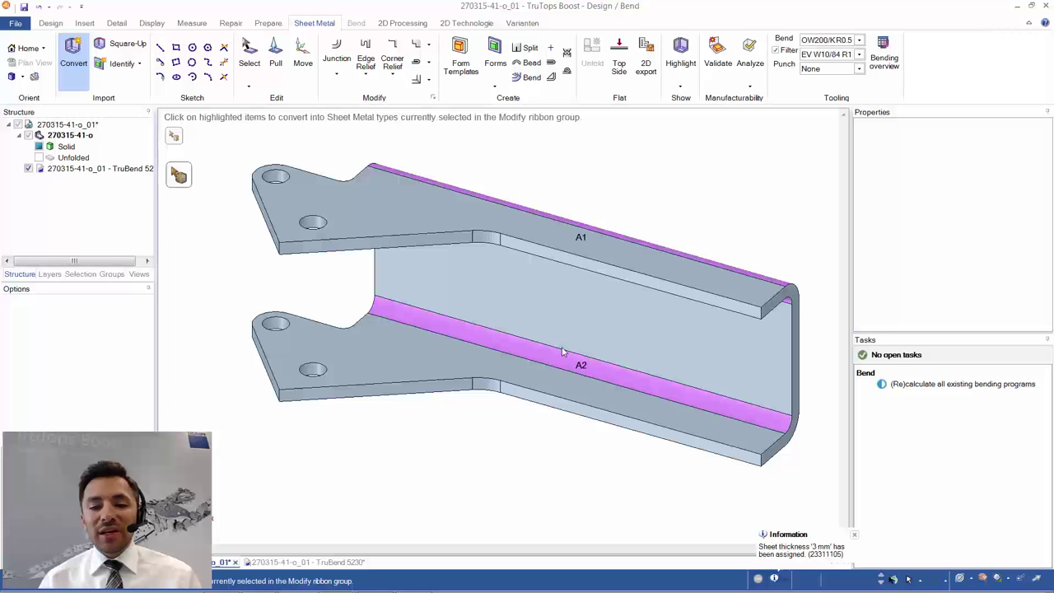
pyautogui.click(553, 355)
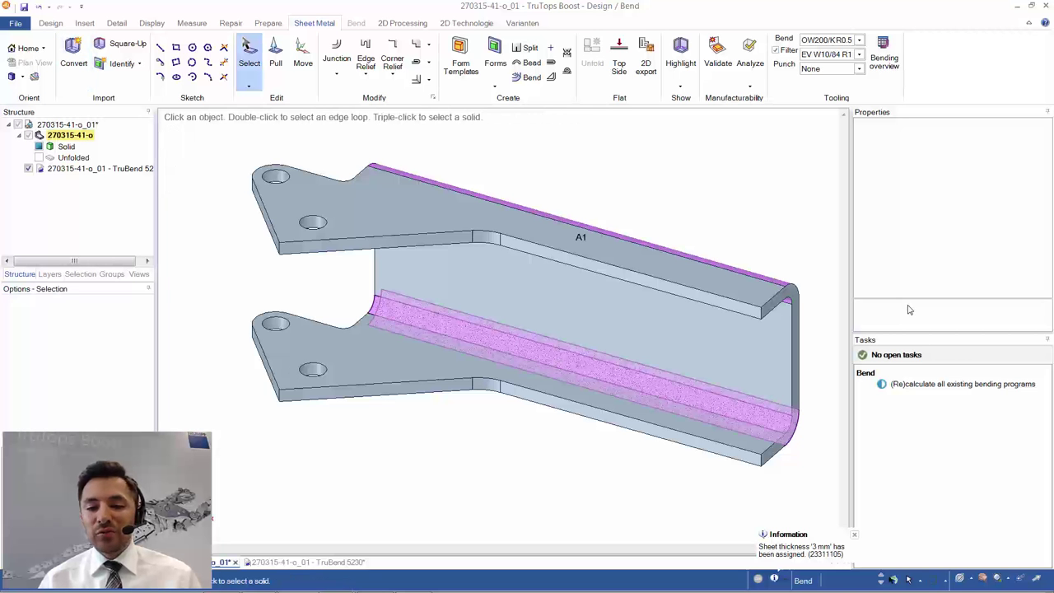
pyautogui.scroll(-2, 1030, 205)
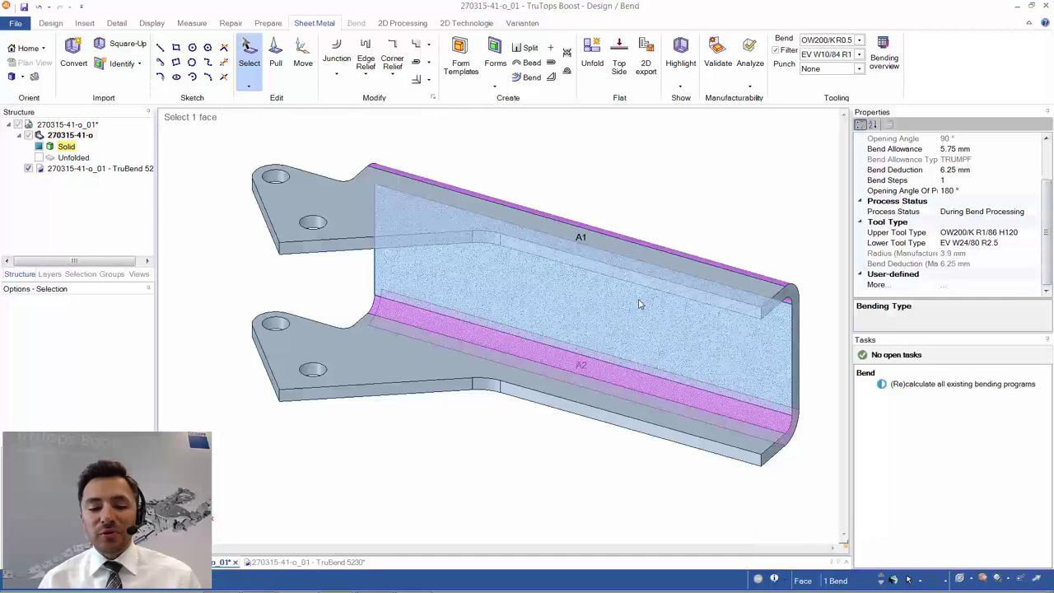
# Close the bracket design 270315-41-o_01 and save its changes.
pyautogui.moveTo(644, 322); pyautogui.dragTo(611, 324, button='middle')
pyautogui.click(1045, 5)
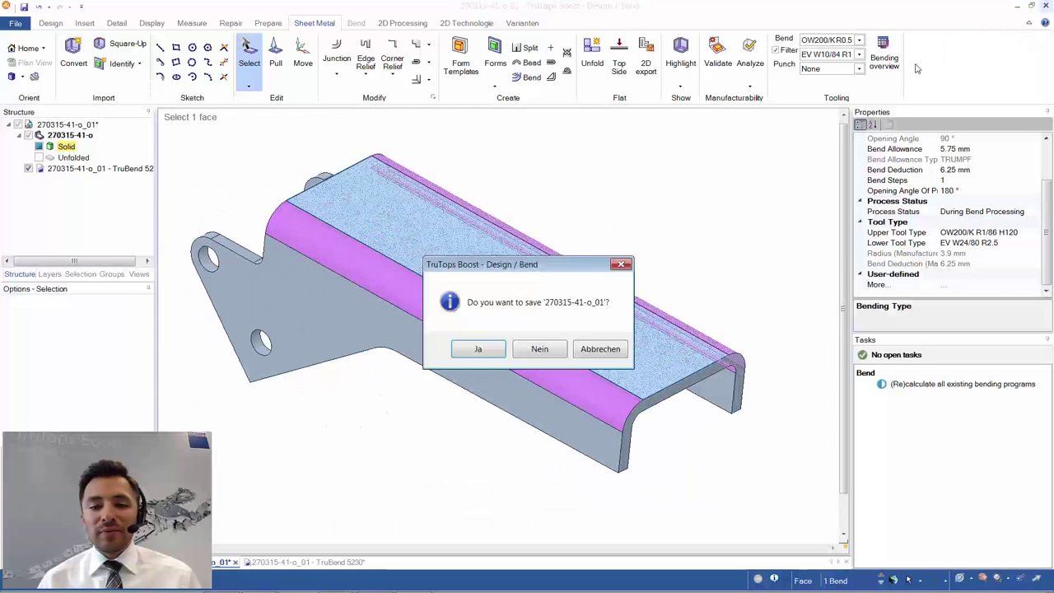
pyautogui.click(484, 349)
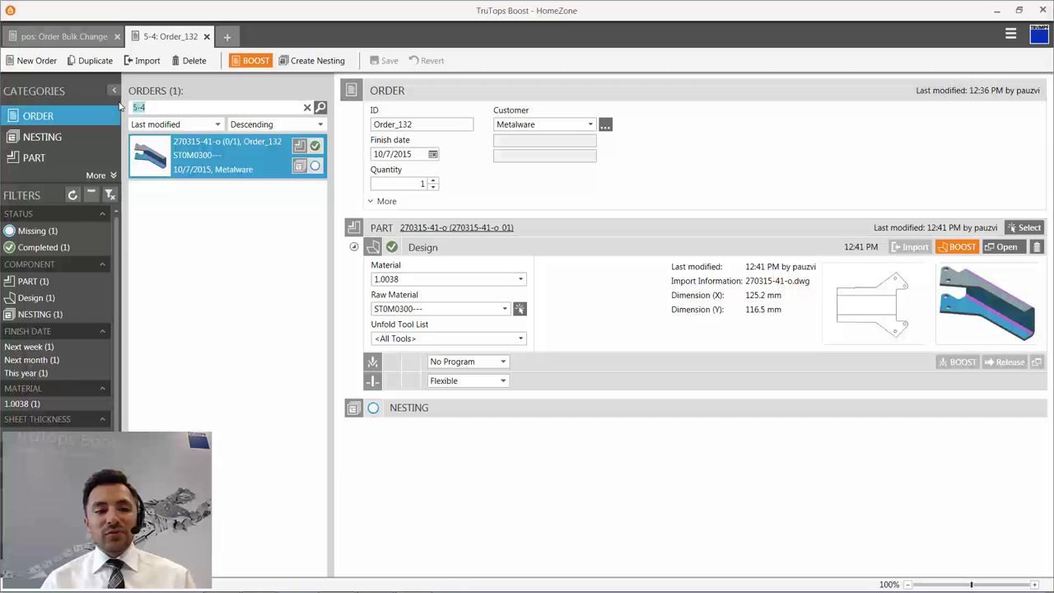
# Clear the order search, filter the orders to those last modified today, and look through the list.
pyautogui.press('BackSpace')
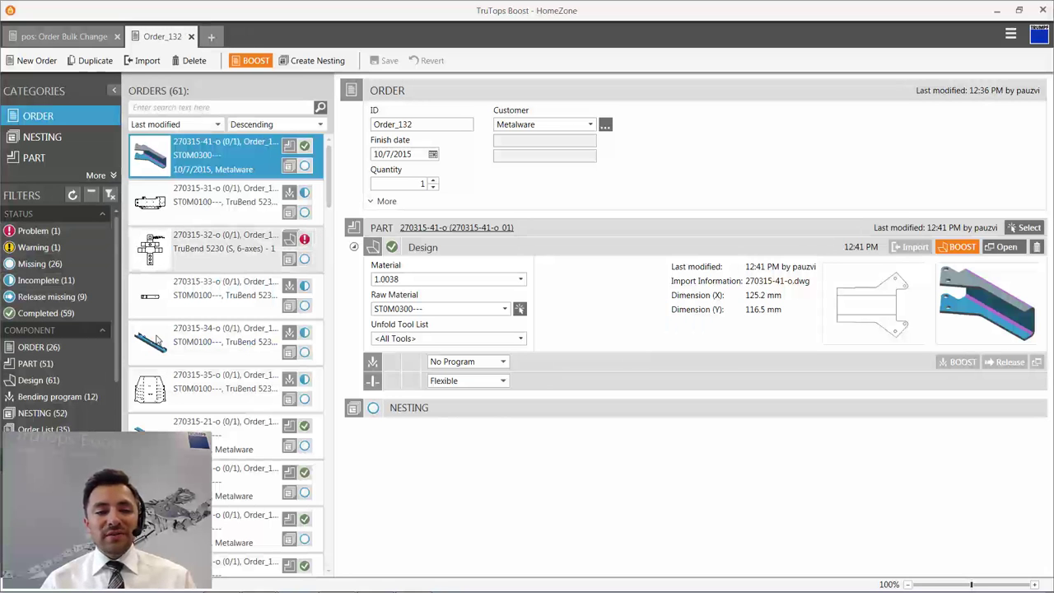
pyautogui.scroll(-3, 128, 381)
pyautogui.scroll(-5, 66, 412)
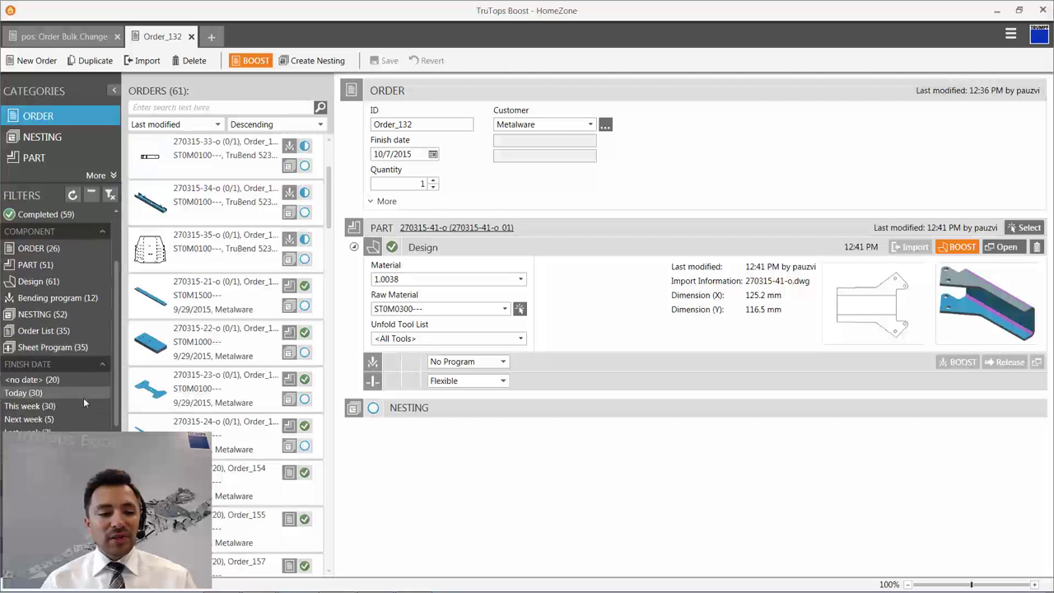
pyautogui.scroll(-3, 66, 428)
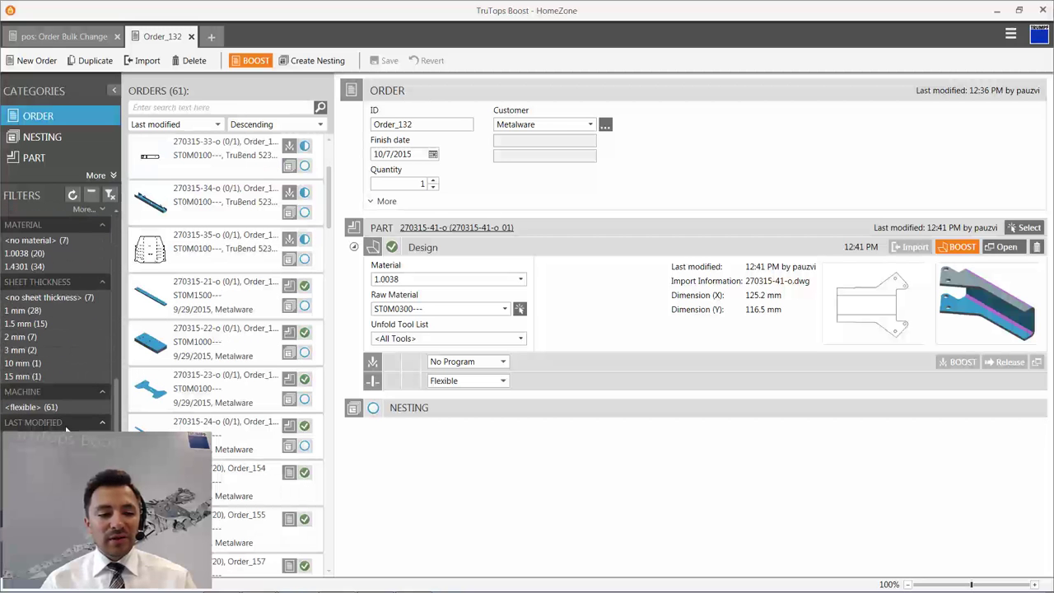
pyautogui.click(33, 436)
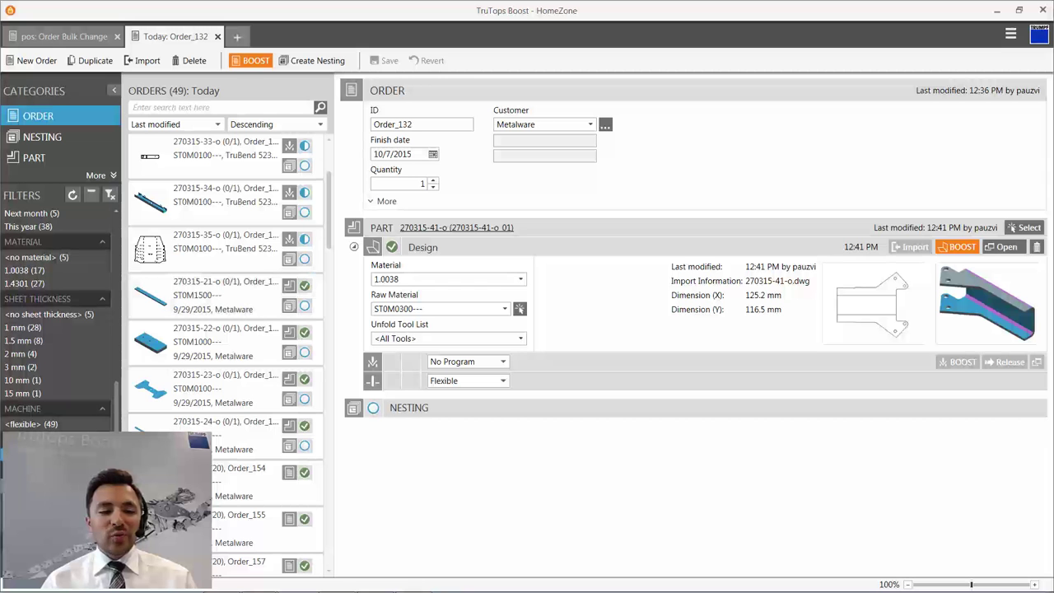
pyautogui.scroll(3, 208, 368)
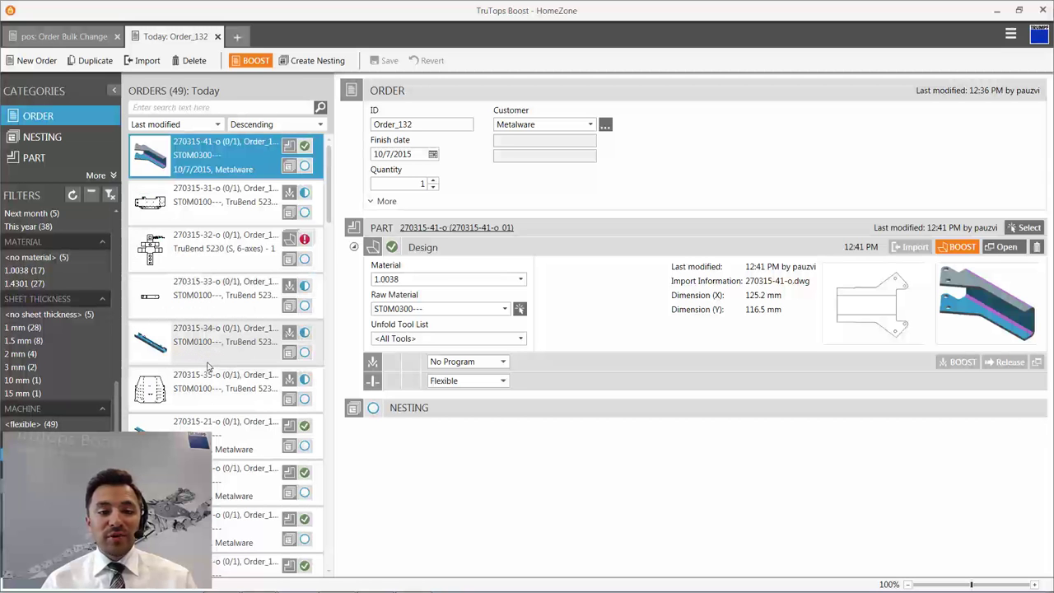
pyautogui.scroll(-6, 208, 368)
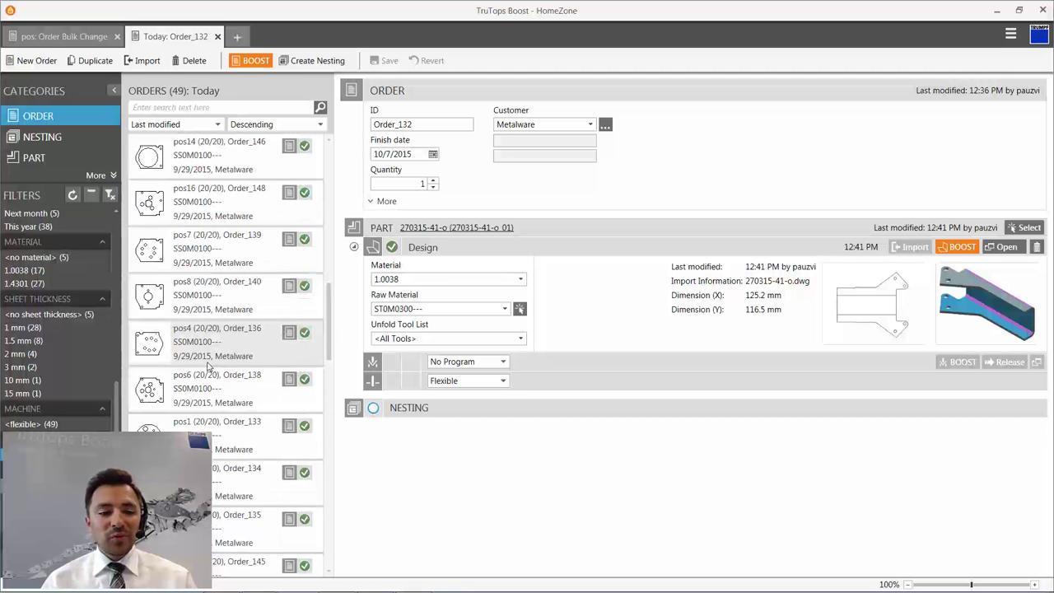
pyautogui.scroll(6, 209, 367)
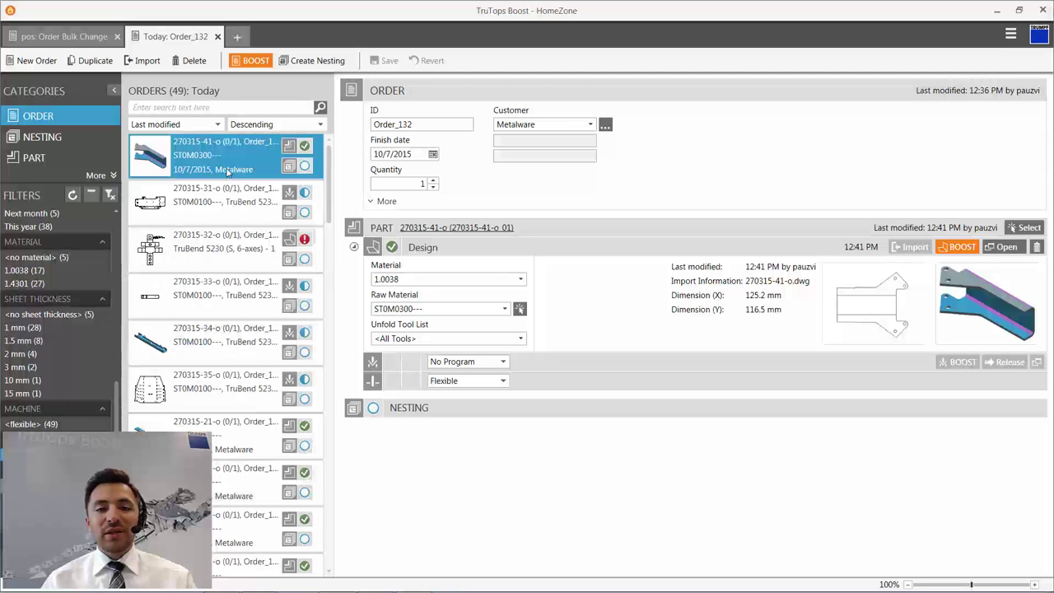